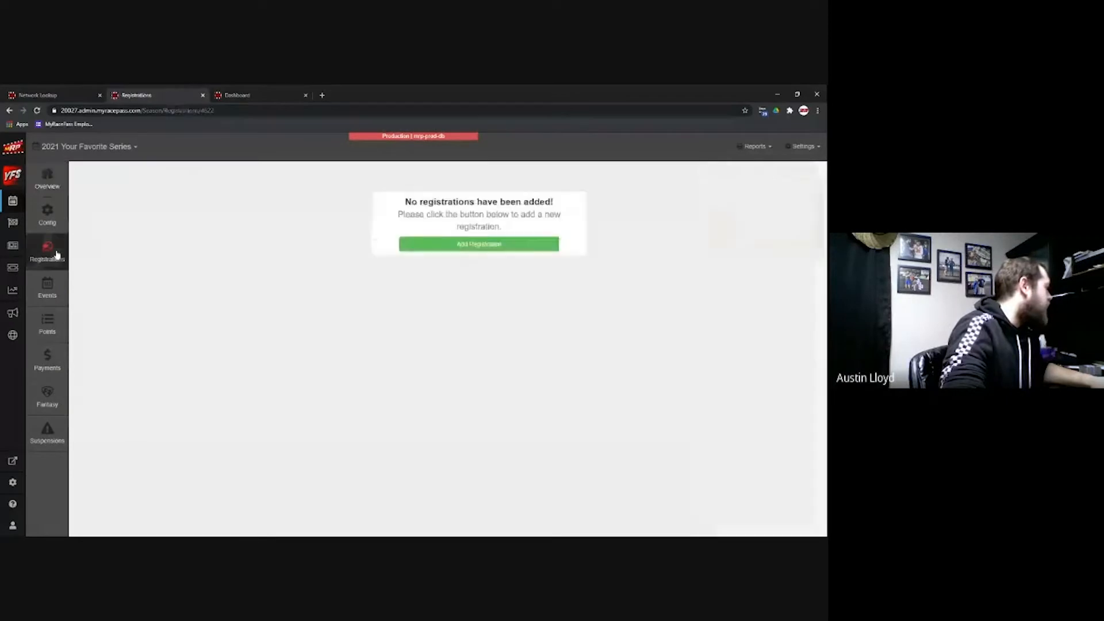
Step: Start a new registration for the 2021 series with Add Registration
left_click(449, 248)
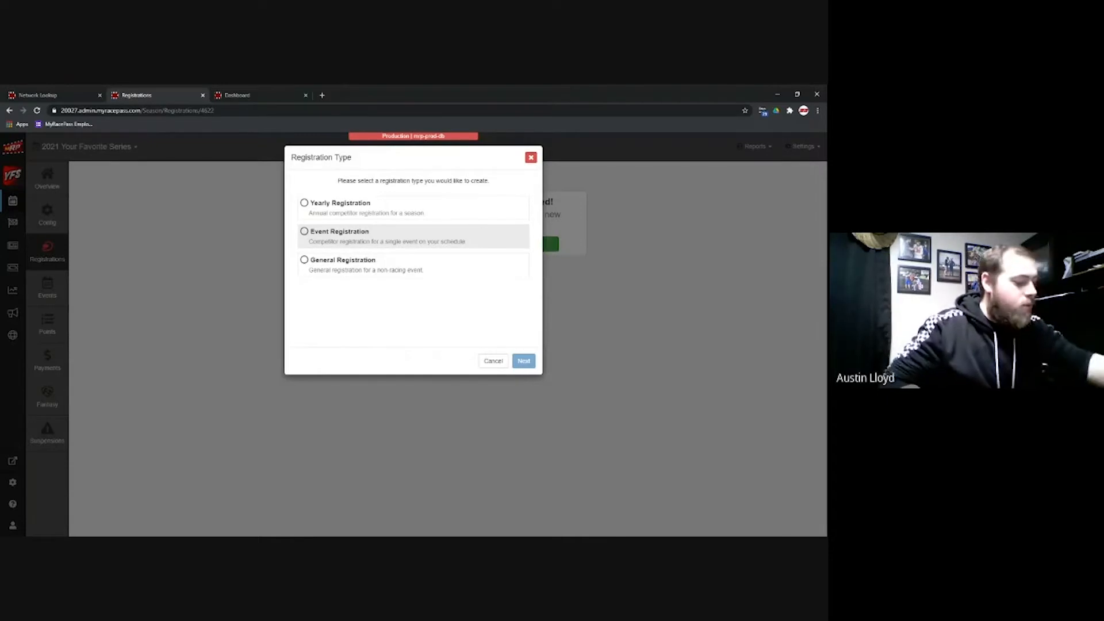
Step: Create a yearly registration '2021 Your Favorite Series Registration', open 03/15/2021–05/15/2021, fees 0.00
left_click(405, 205)
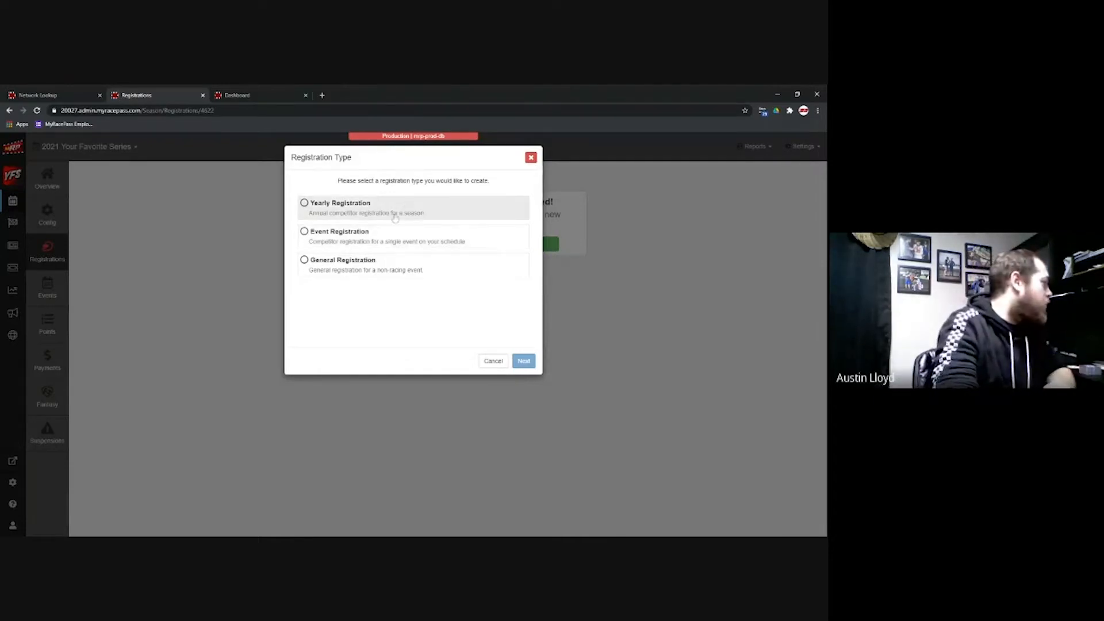
left_click(524, 361)
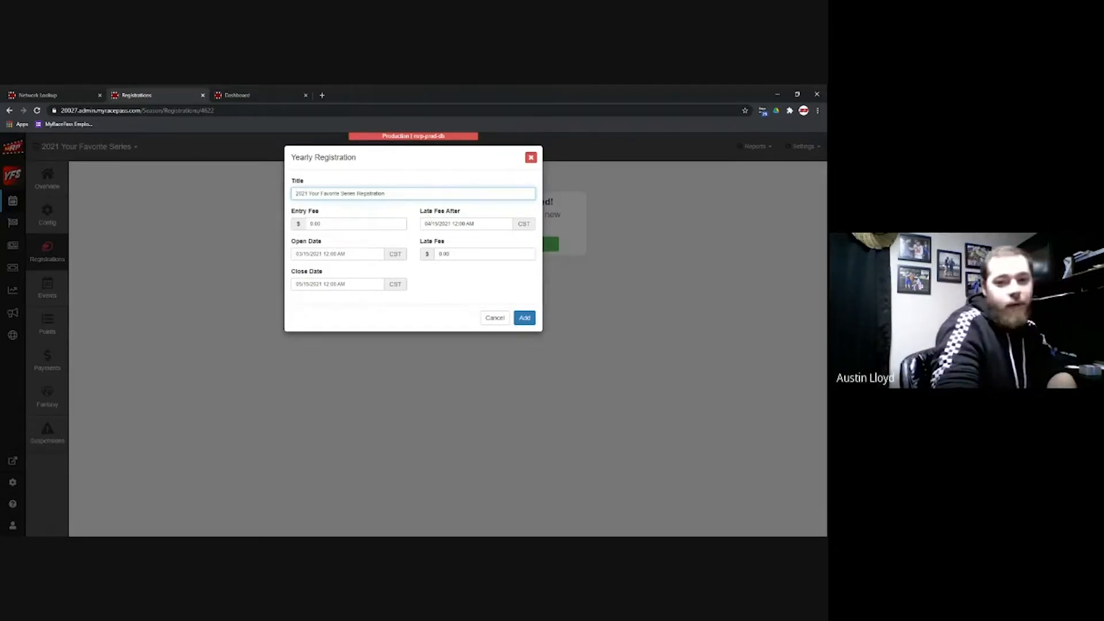
key("alt+Tab")
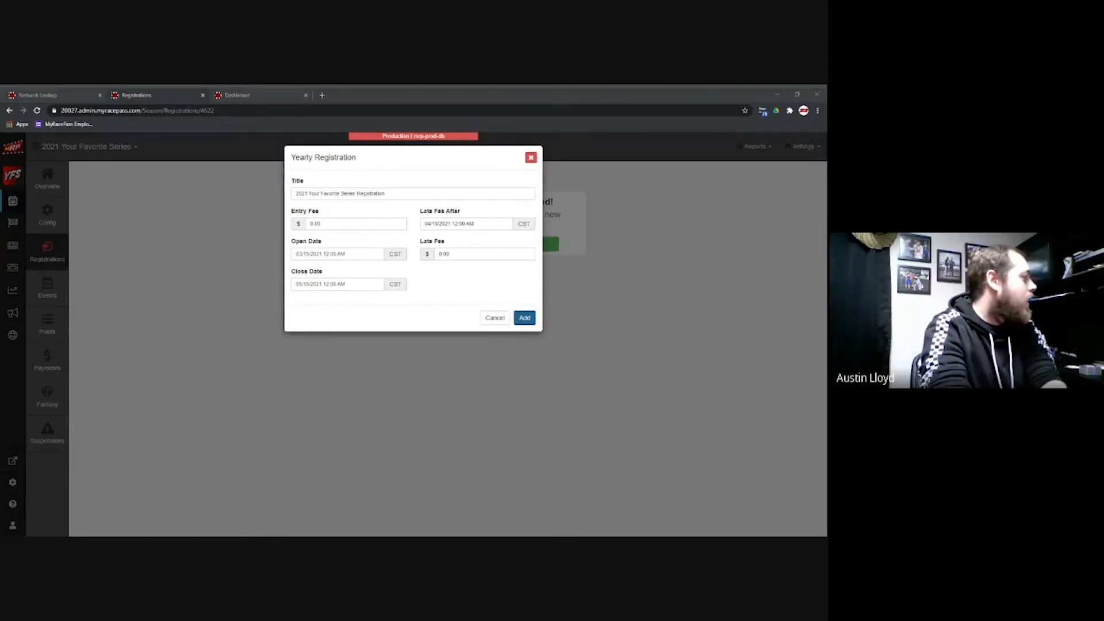
left_click(527, 320)
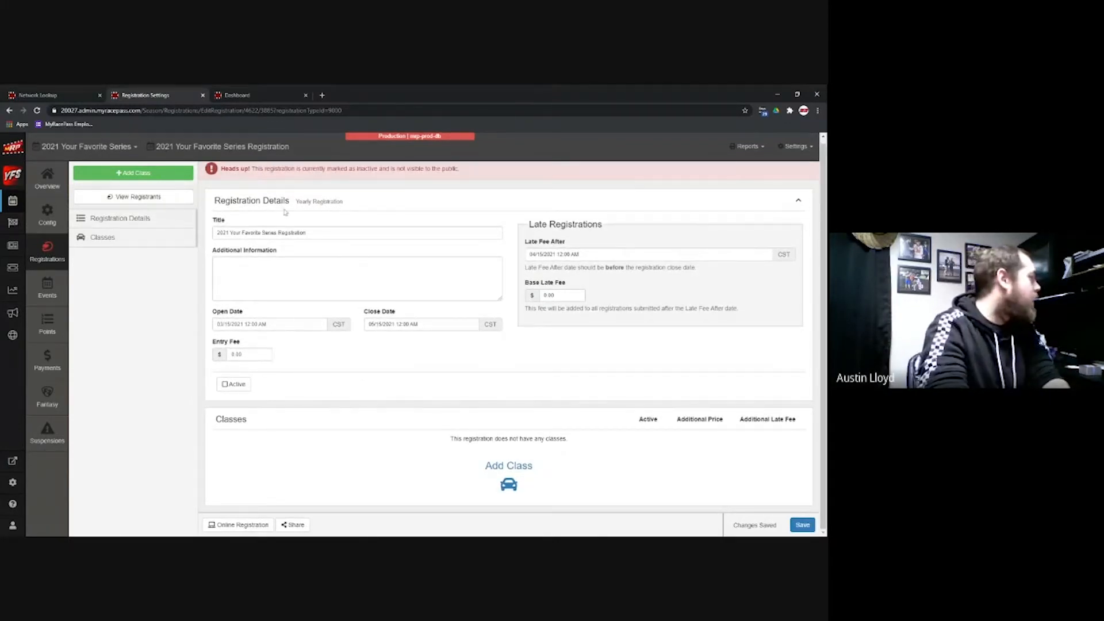
Step: Add the 410 Sprints - Winged class to the registration
left_click(522, 470)
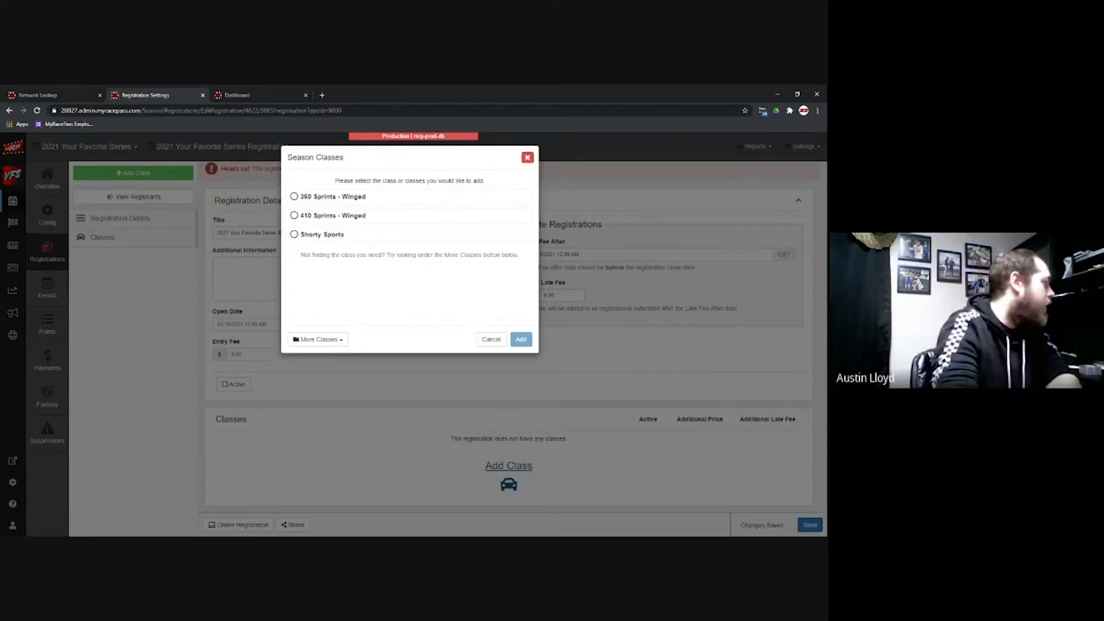
left_click(369, 221)
left_click(521, 339)
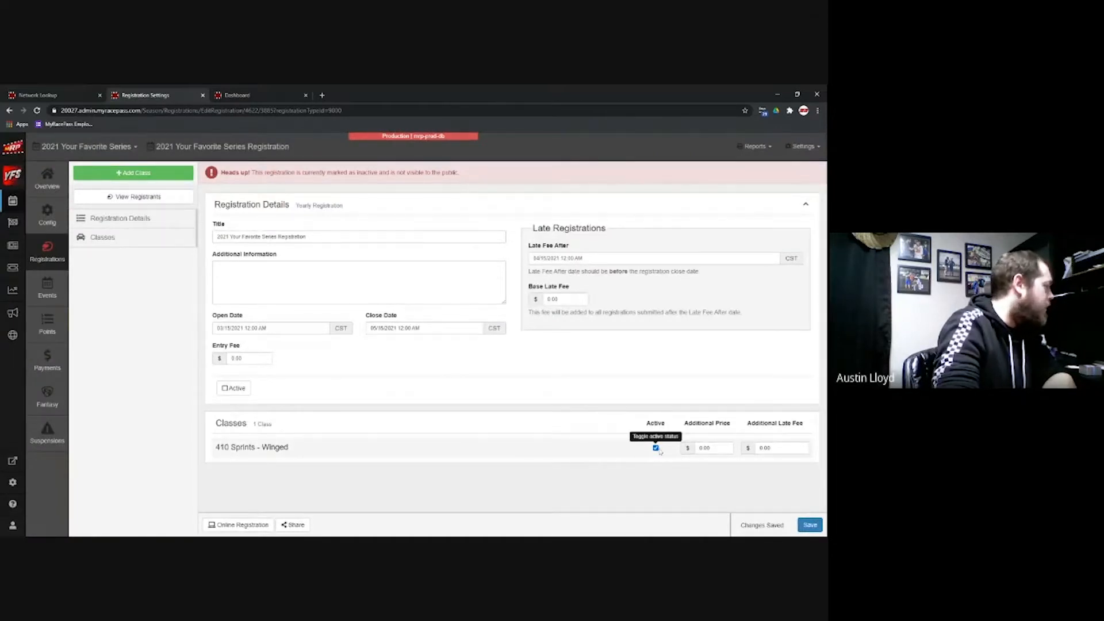
Step: Make the registration active, save it, and bring up its public sign-up page
left_click(232, 393)
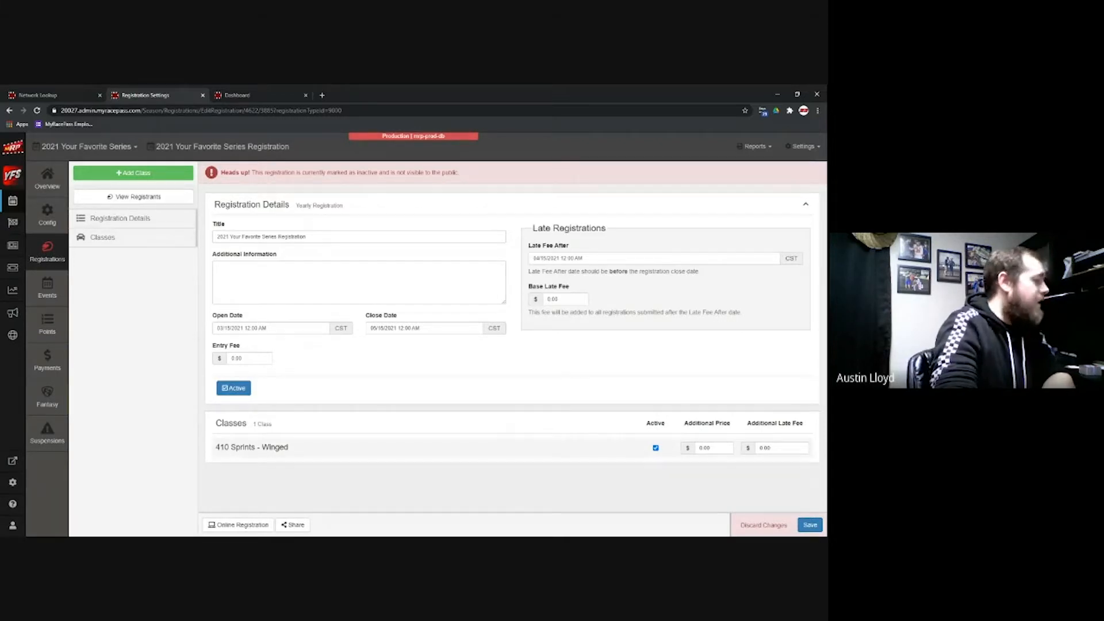
mouse_move(758, 432)
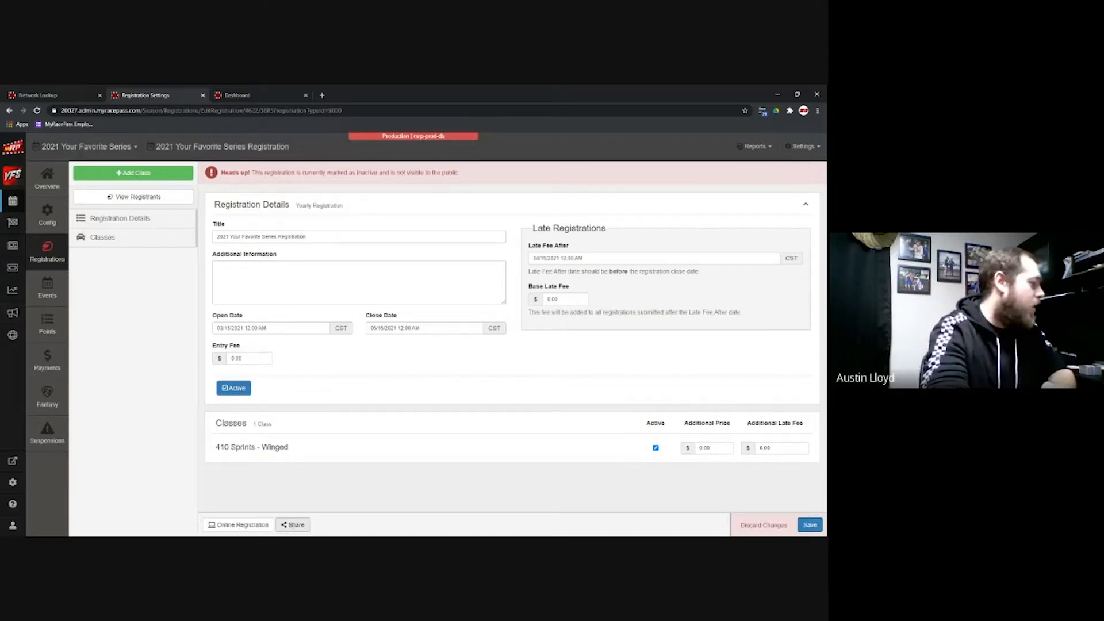
left_click(801, 525)
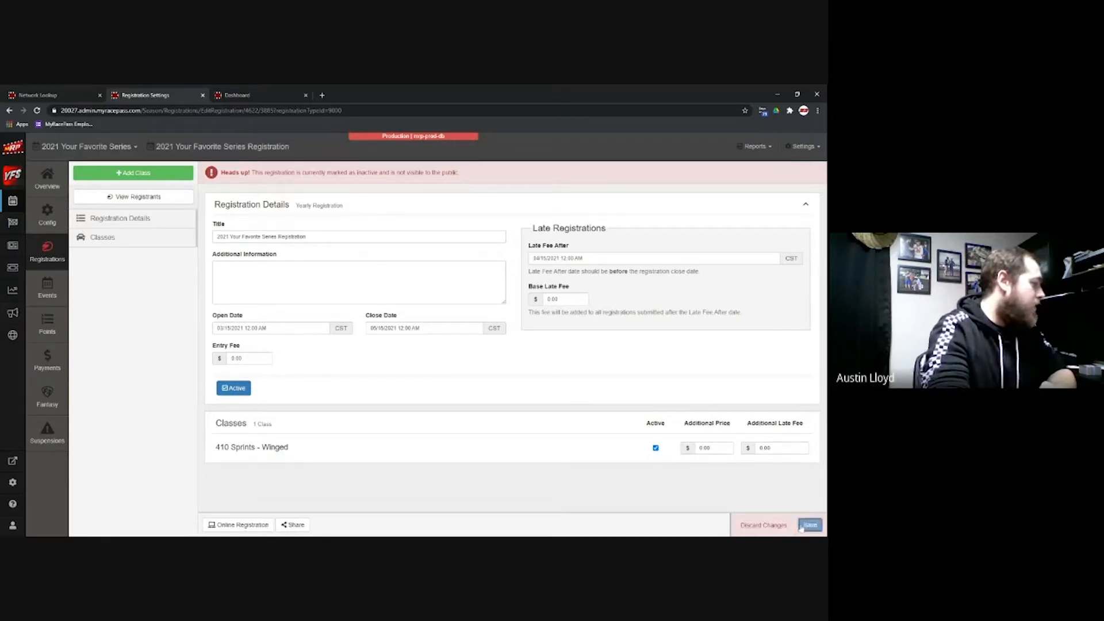
left_click(253, 524)
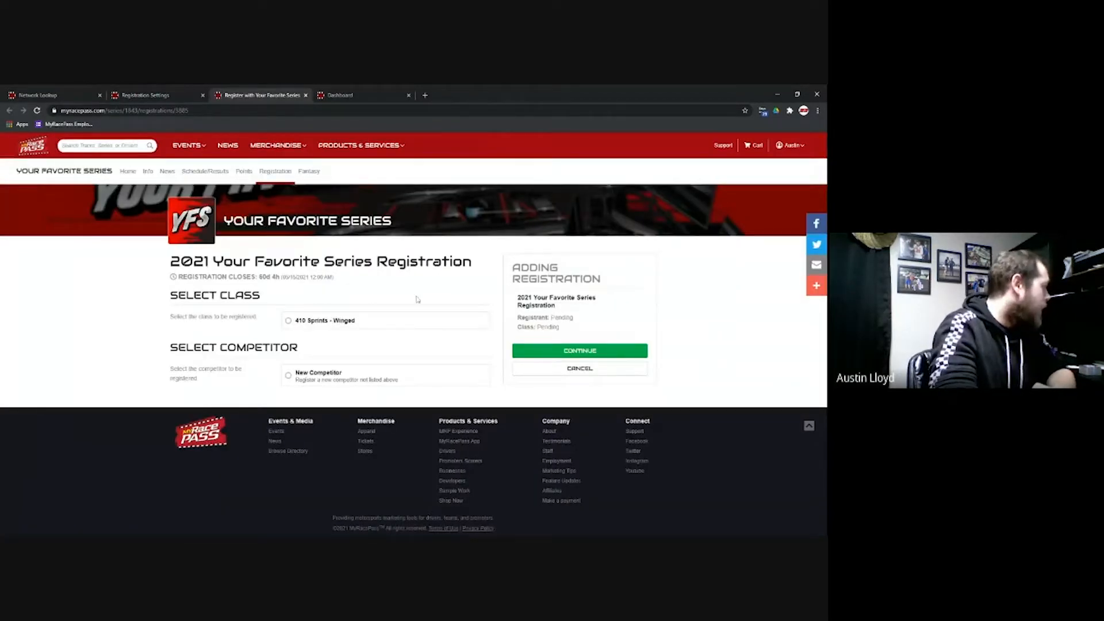
Step: Choose 410 Sprints - Winged as a new competitor on the online registration page
left_click(340, 324)
left_click(344, 381)
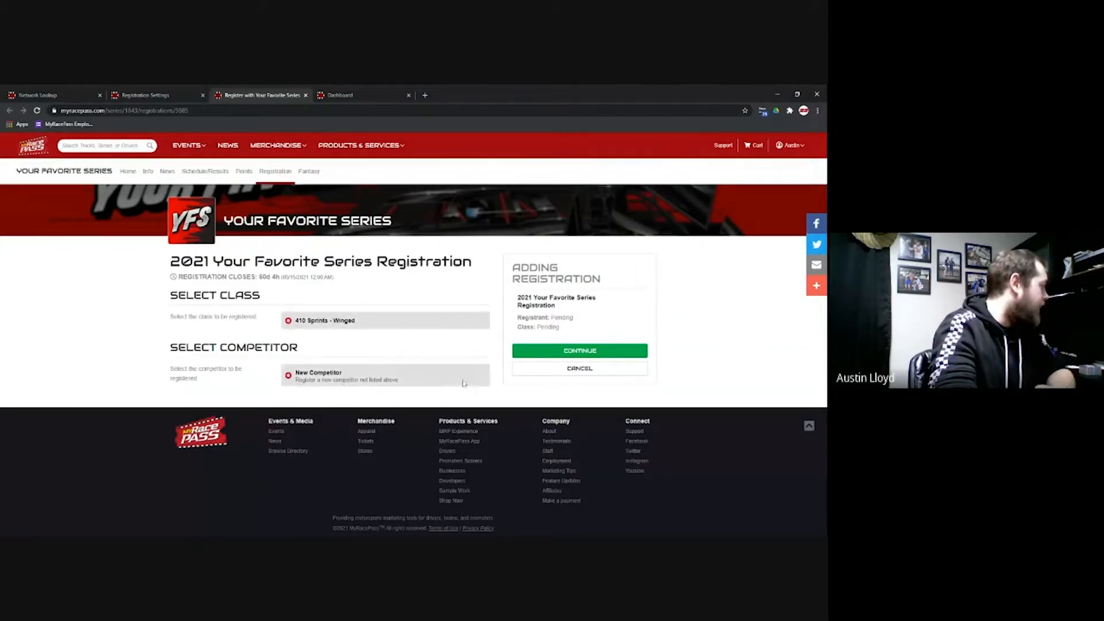
left_click(540, 350)
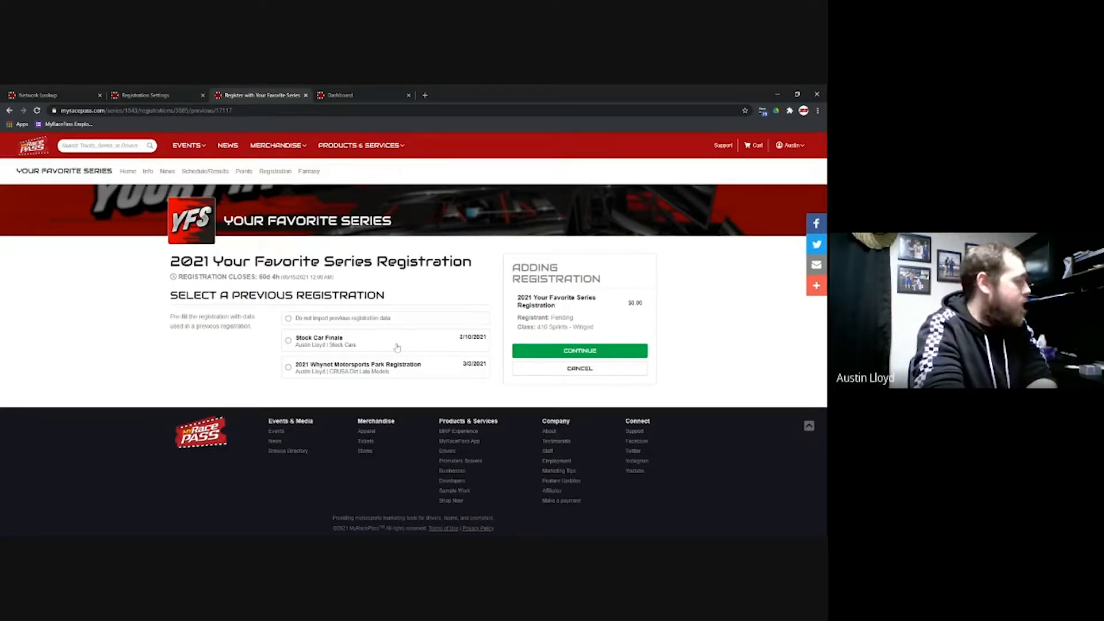
Step: Prefill the entry from the 2021 Whynot Motorsports Park Registration and submit the reviewed form
left_click(383, 372)
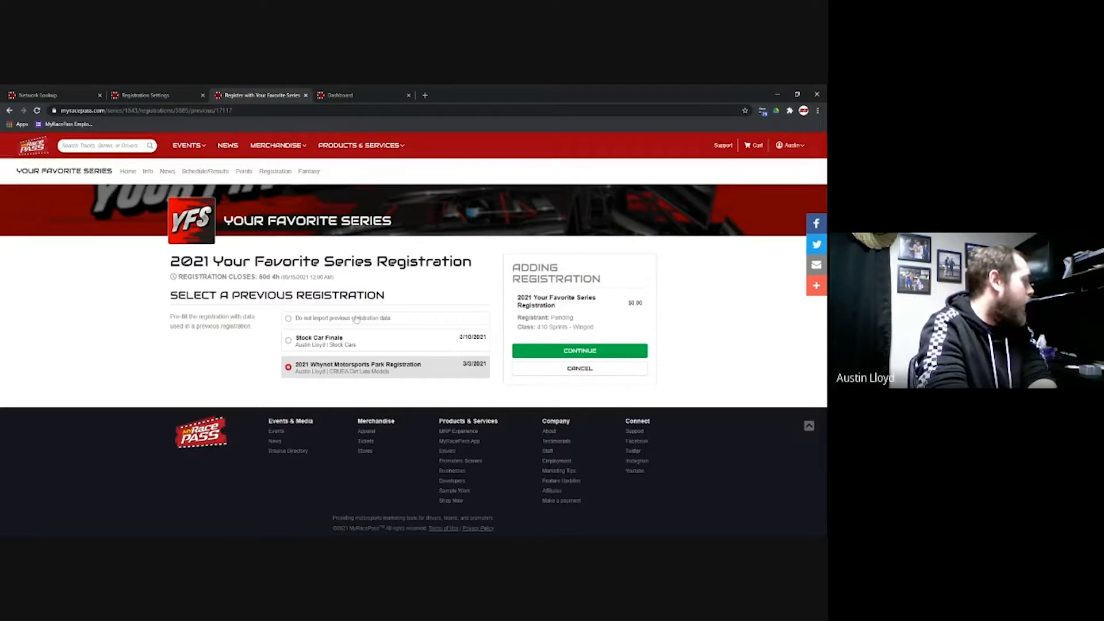
left_click(557, 351)
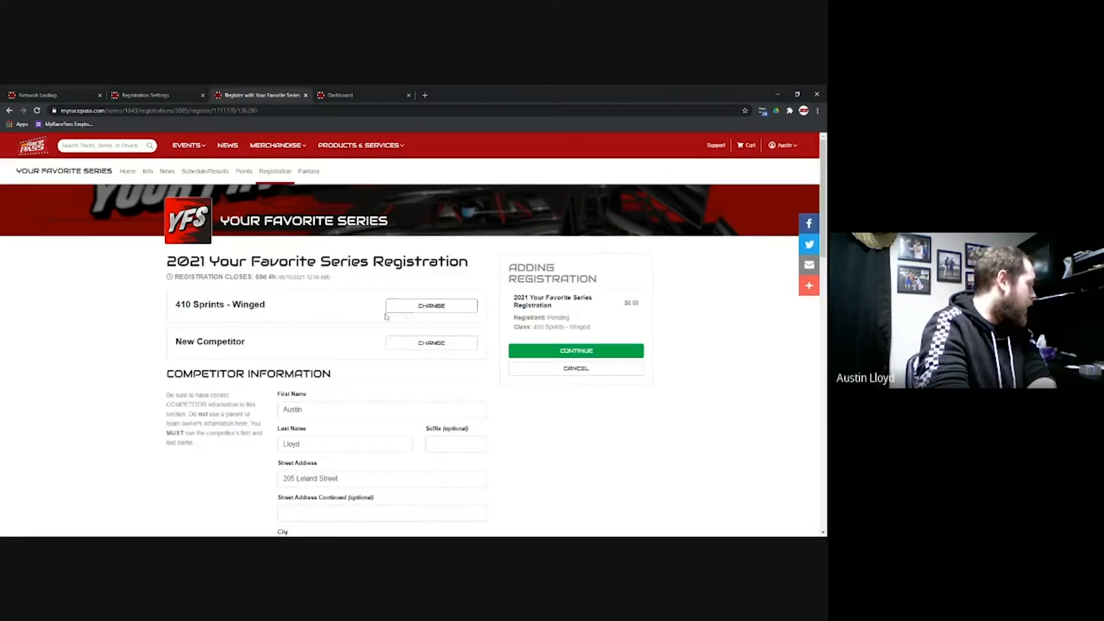
scroll(386, 319, "down", 3)
scroll(385, 319, "down", 6)
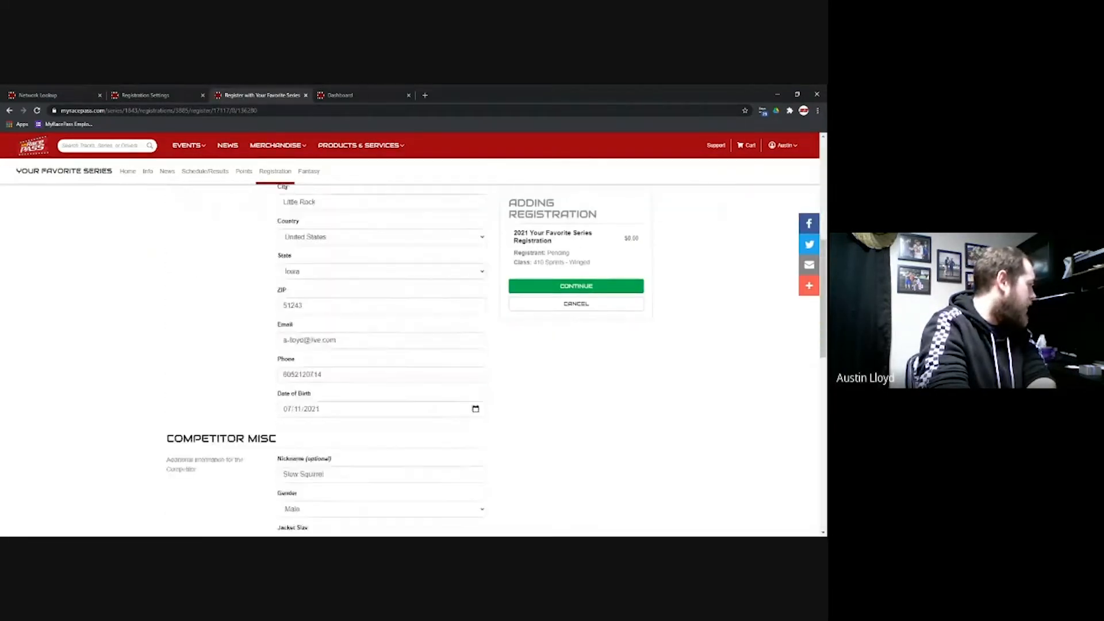
scroll(285, 292, "down", 3)
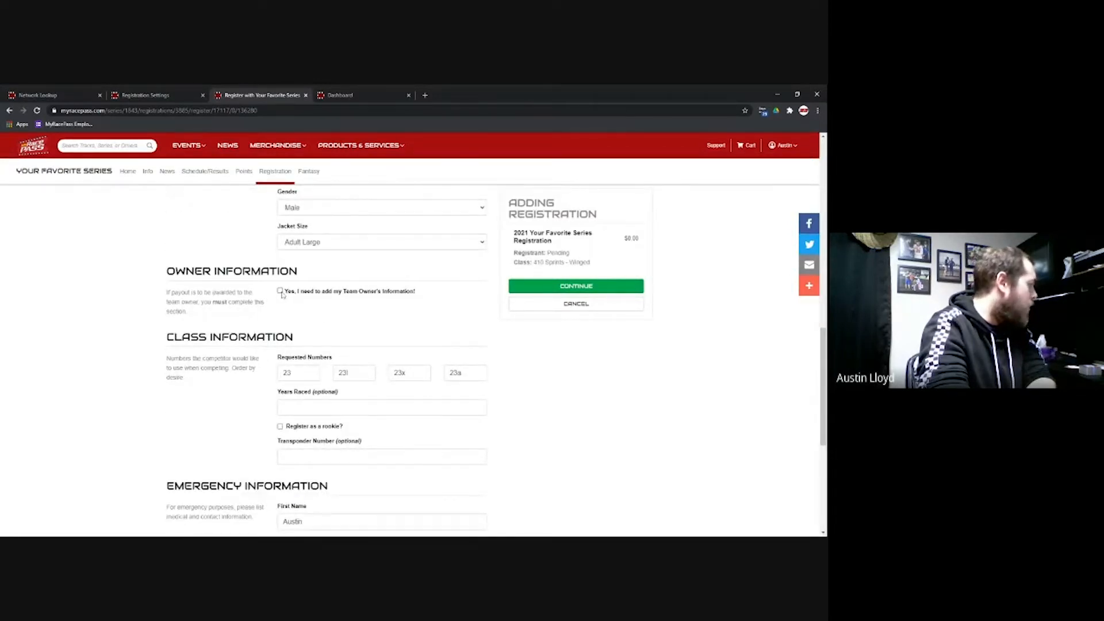
scroll(474, 393, "down", 5)
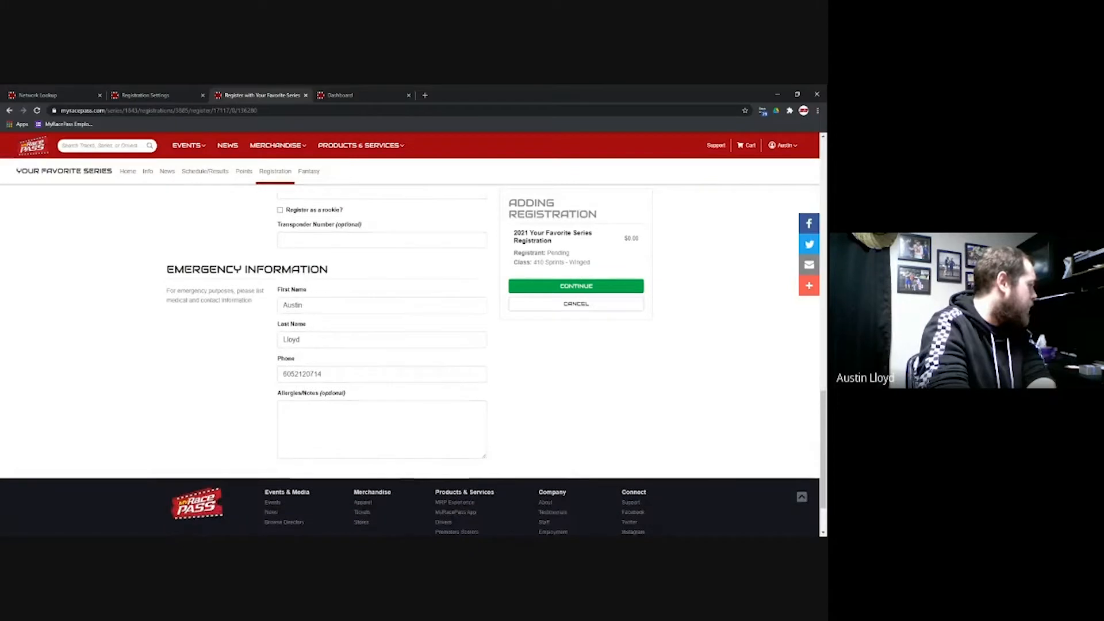
scroll(409, 376, "up", 12)
scroll(408, 376, "up", 5)
left_click(550, 351)
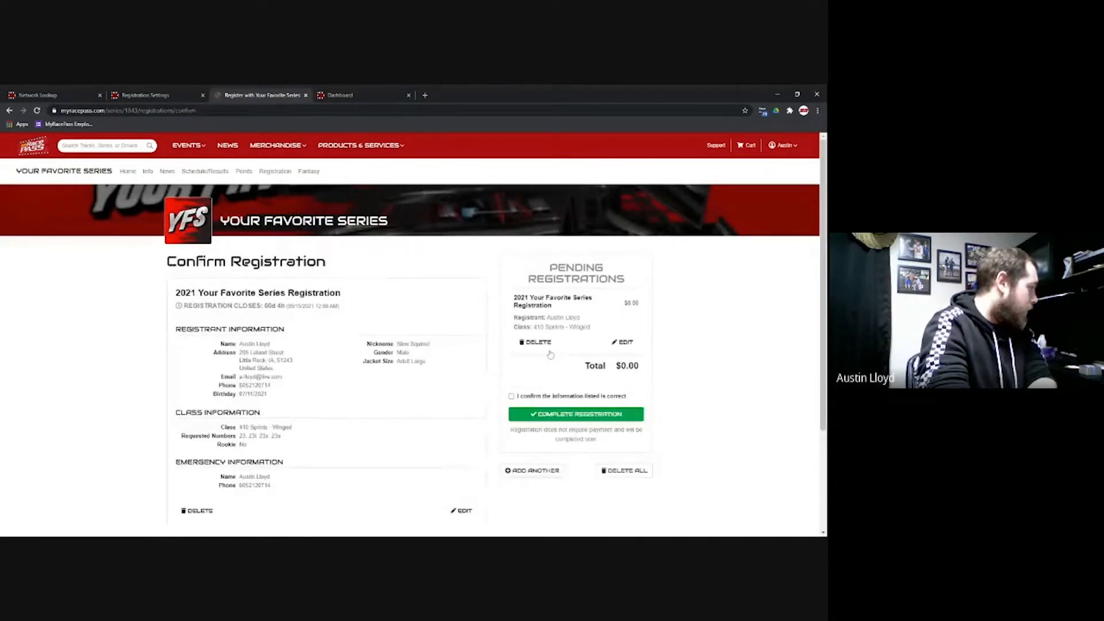
Step: Confirm and complete the $0.00 entry, then return to the admin Registrations overview
left_click(511, 397)
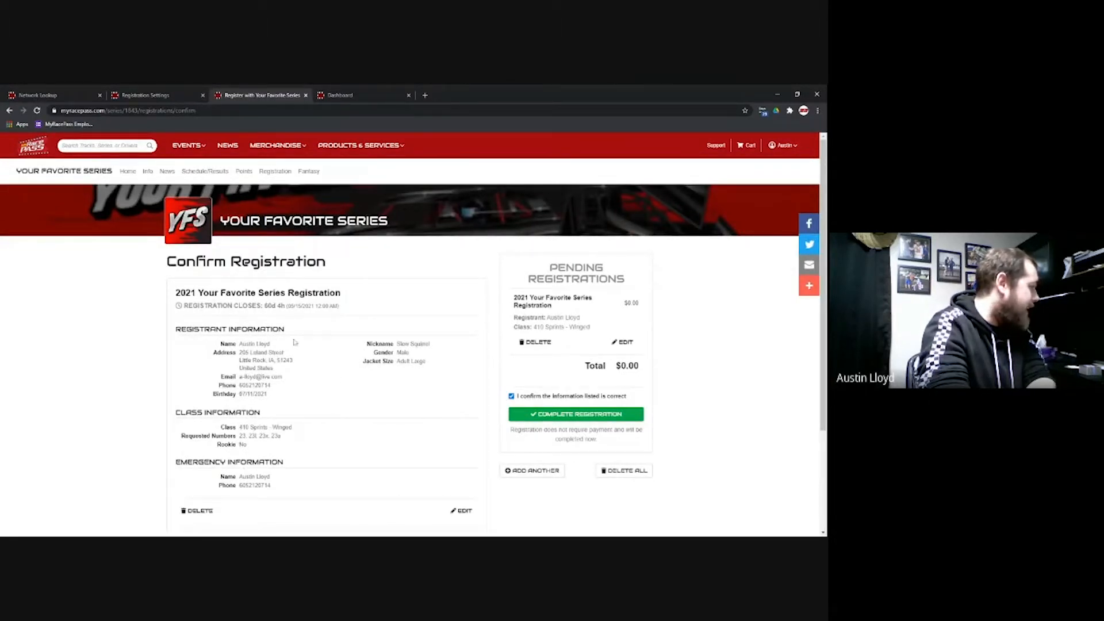
left_click(559, 415)
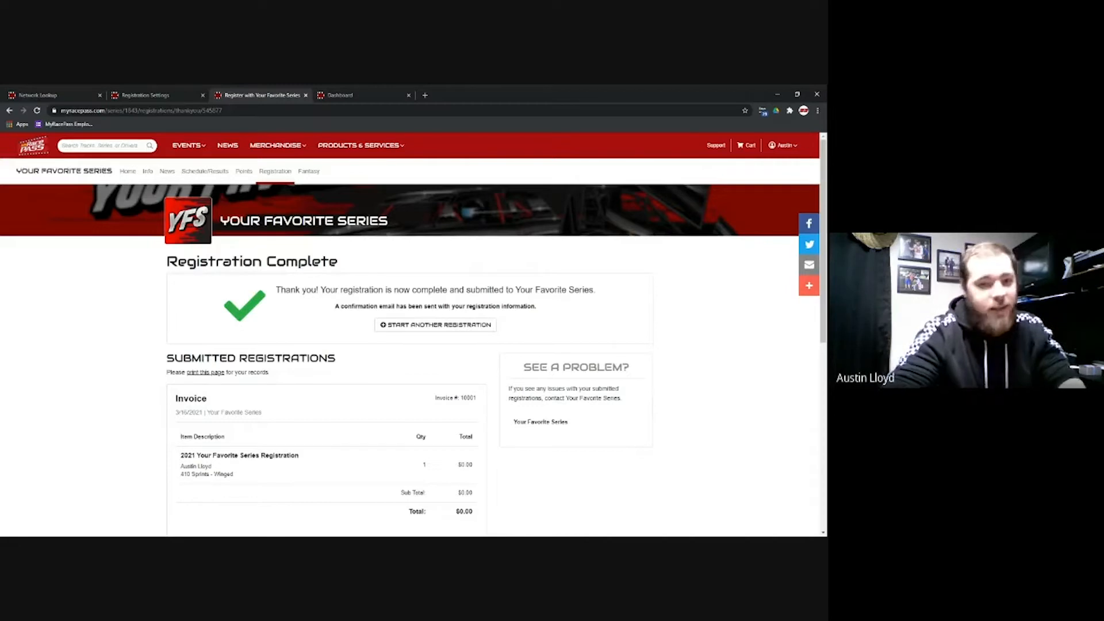
scroll(560, 345, "down", 4)
scroll(561, 345, "down", 3)
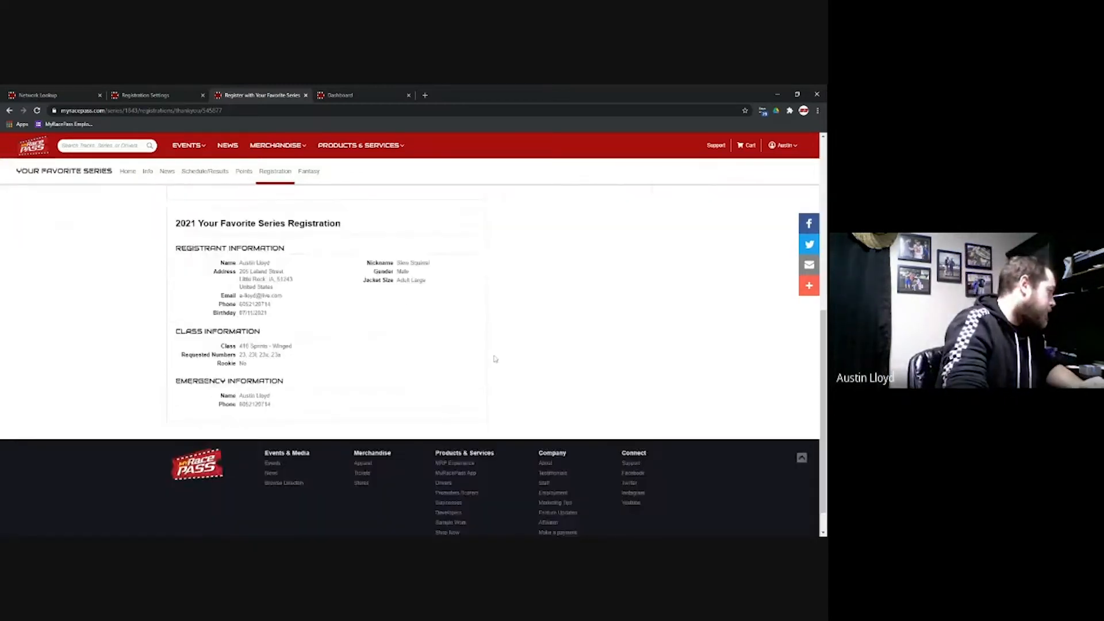
scroll(492, 357, "up", 5)
scroll(435, 369, "up", 1)
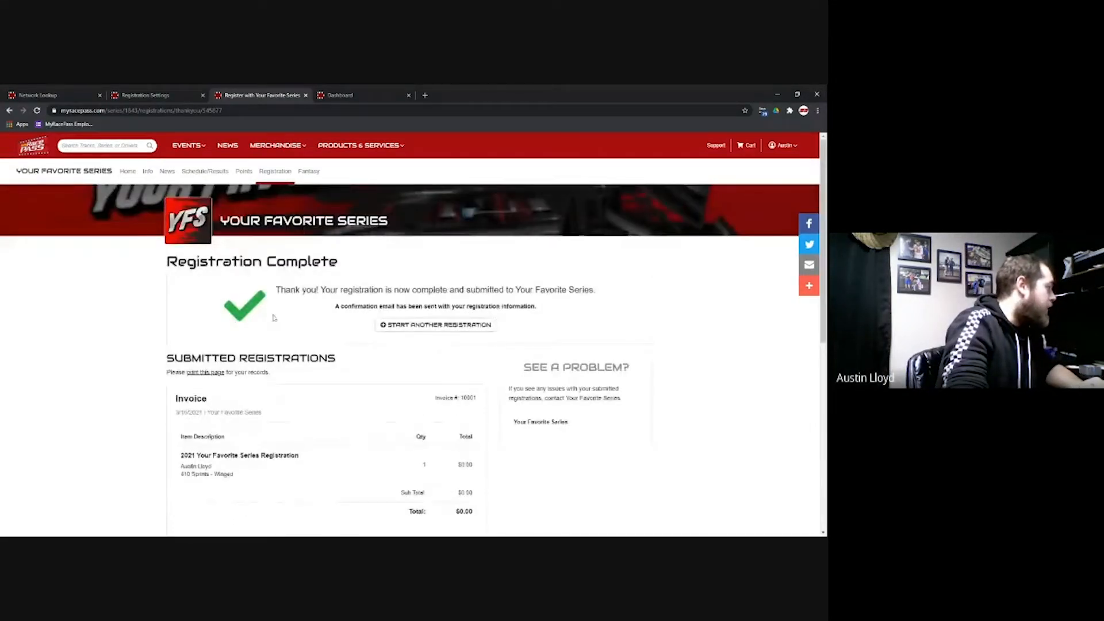
left_click(306, 95)
left_click(55, 254)
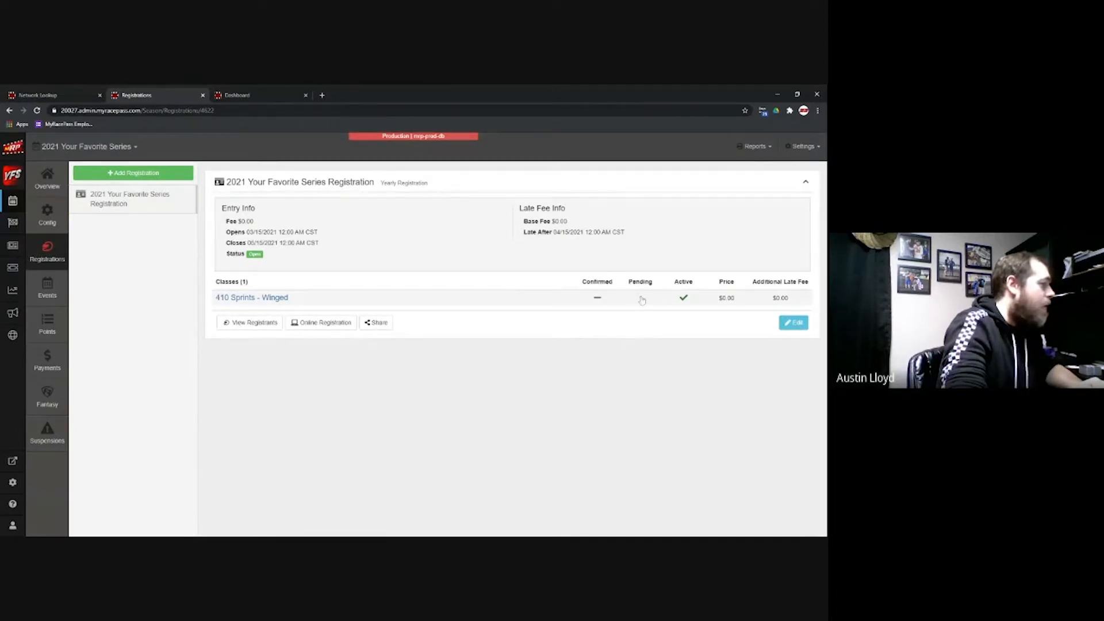
Step: Open the 410 Sprints - Winged registrants and begin confirming the single pending registrant
left_click(264, 299)
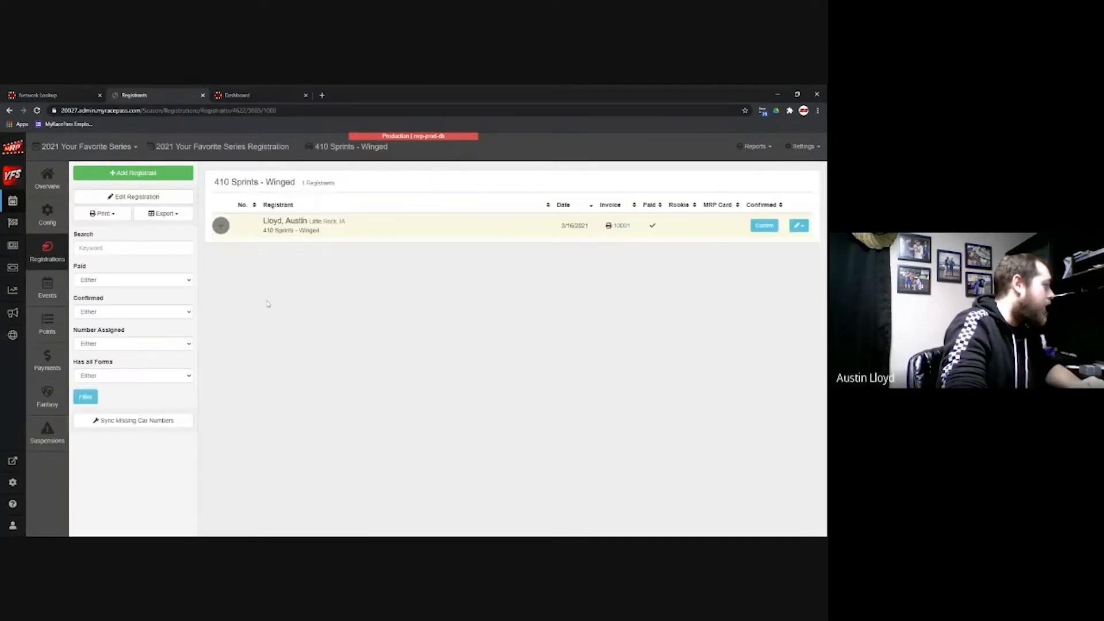
left_click(620, 226)
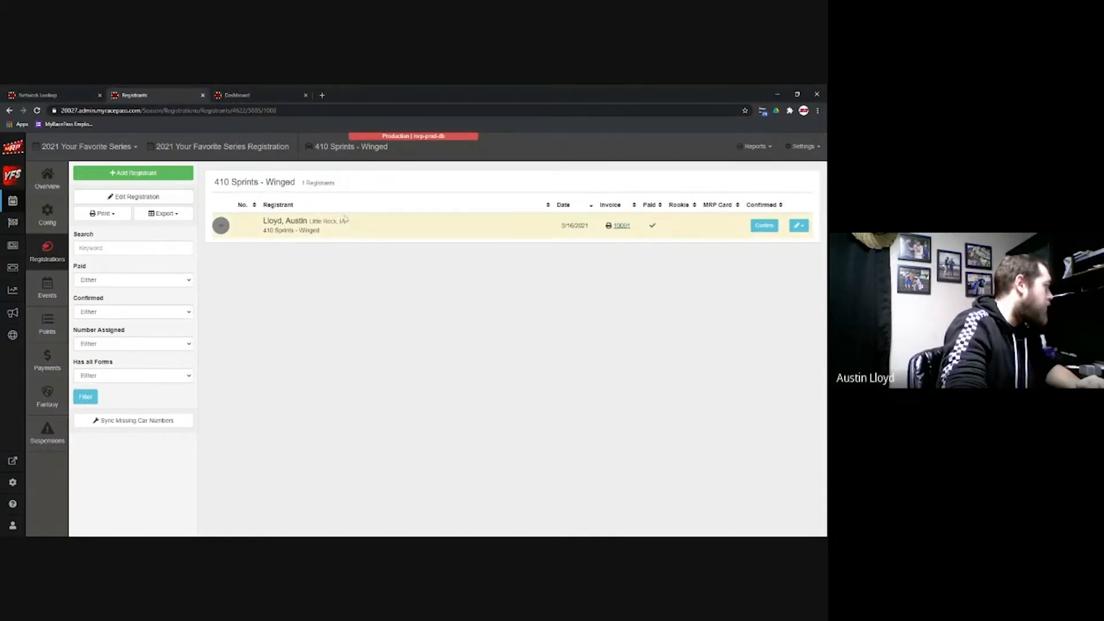
left_click(798, 227)
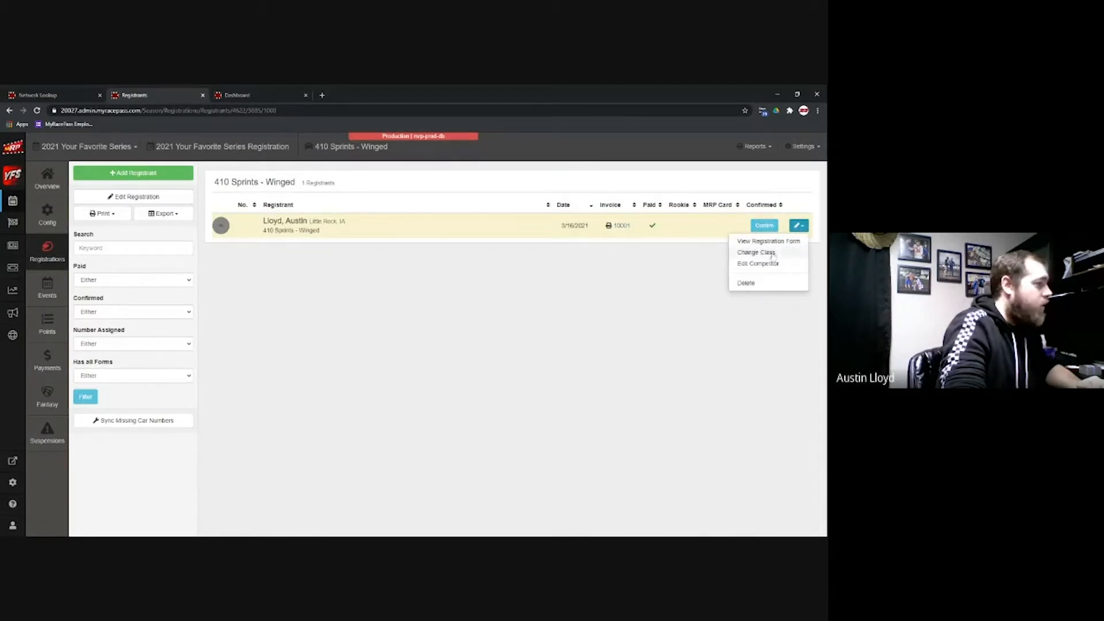
left_click(764, 226)
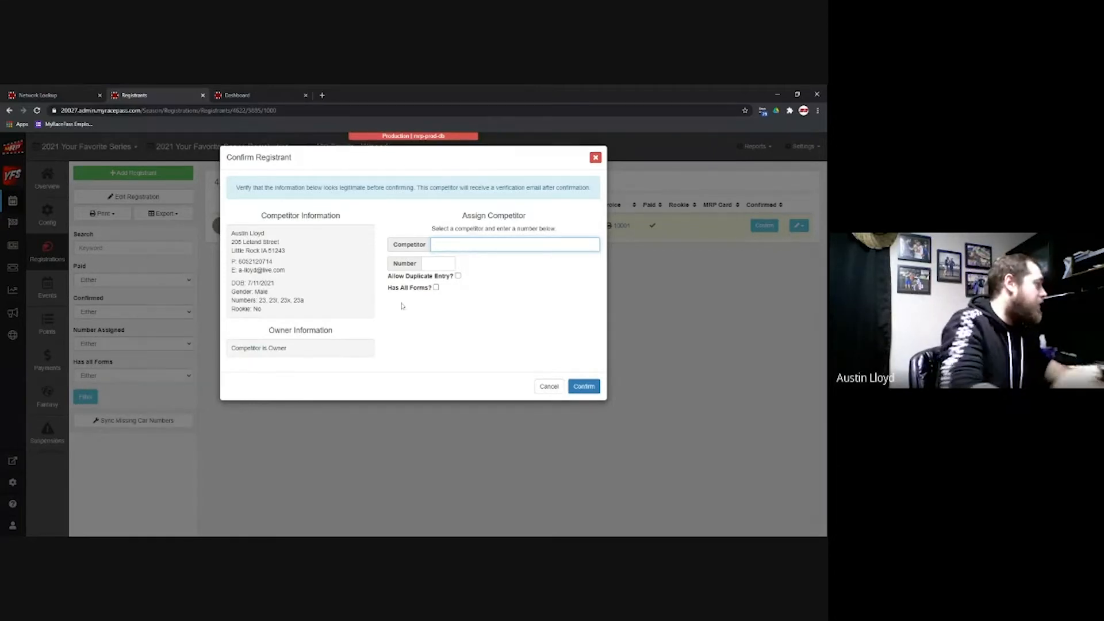
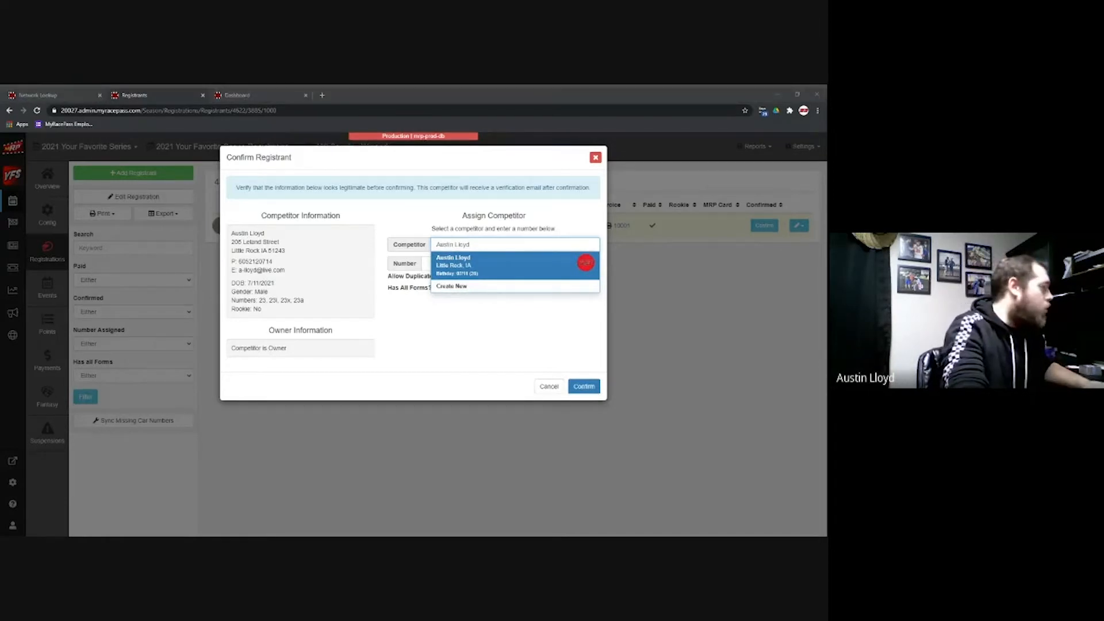
Step: Link the registrant to the matching existing competitor, assign car number 23, and allow duplicate entry
left_click(491, 264)
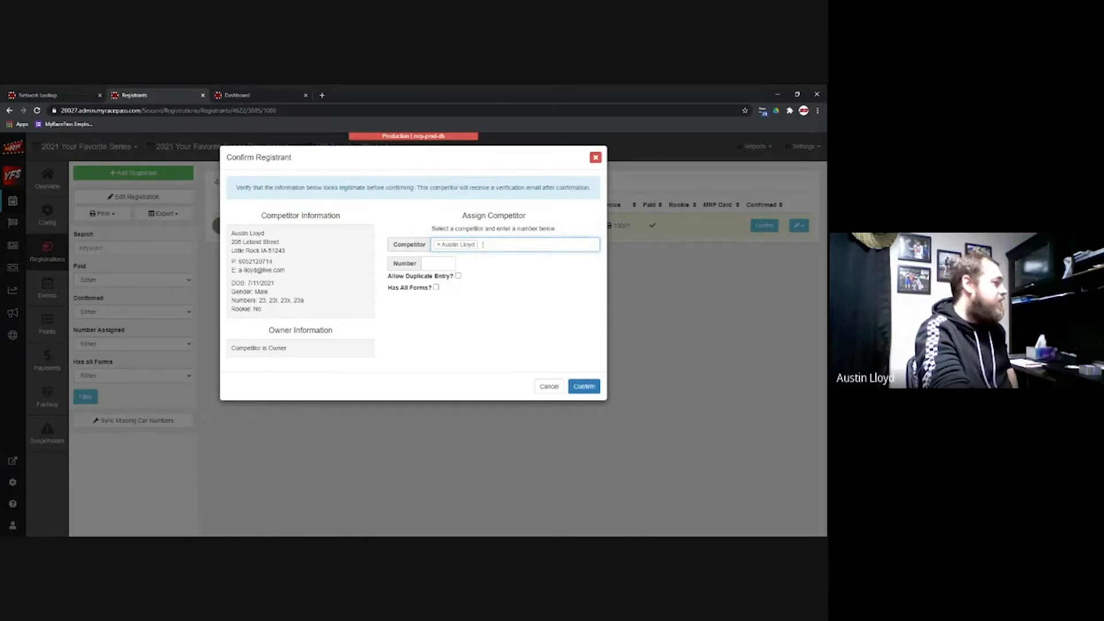
key("BackSpace")
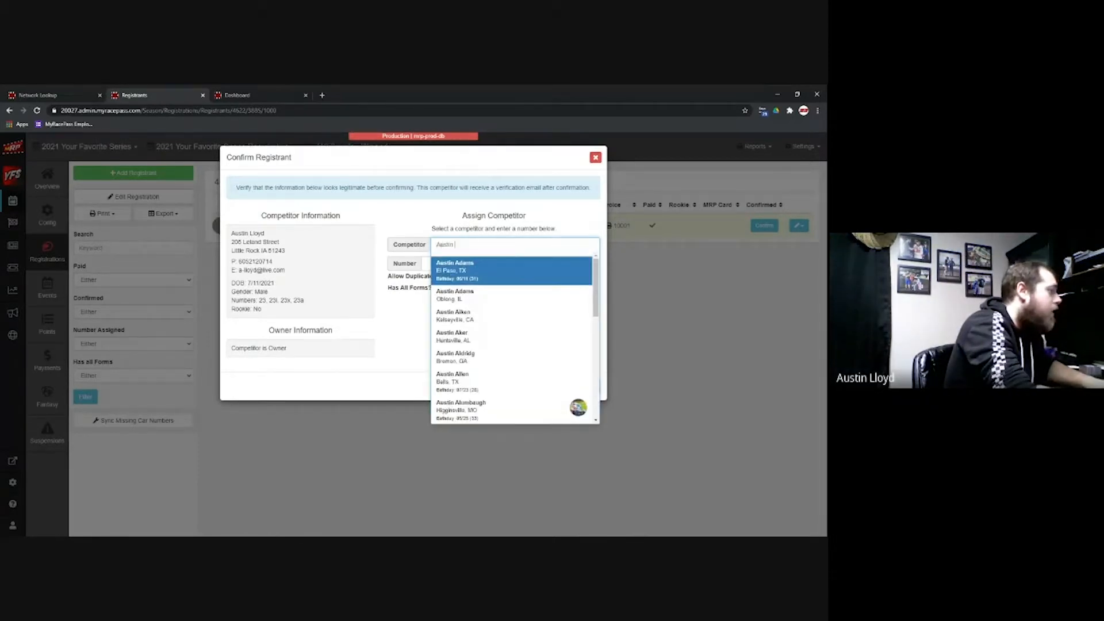
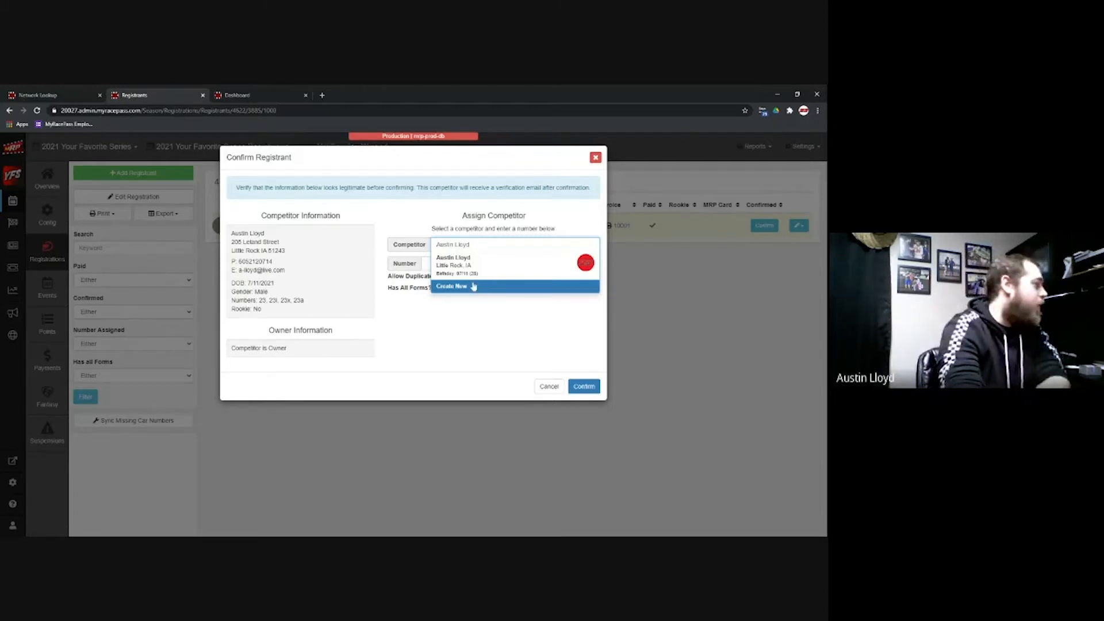
left_click(474, 267)
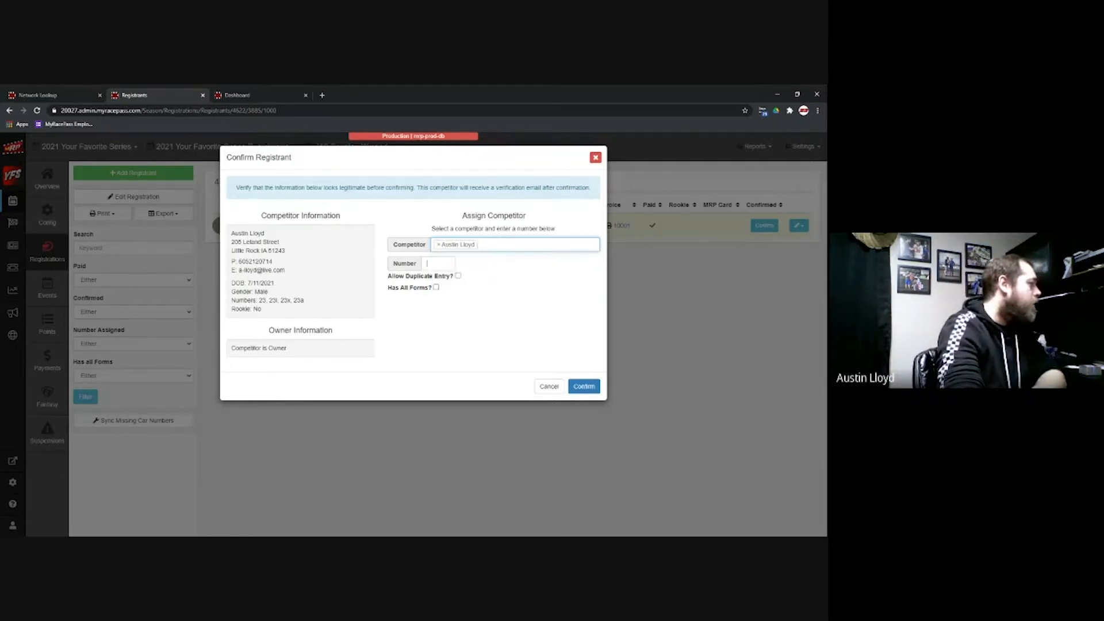
key("Tab")
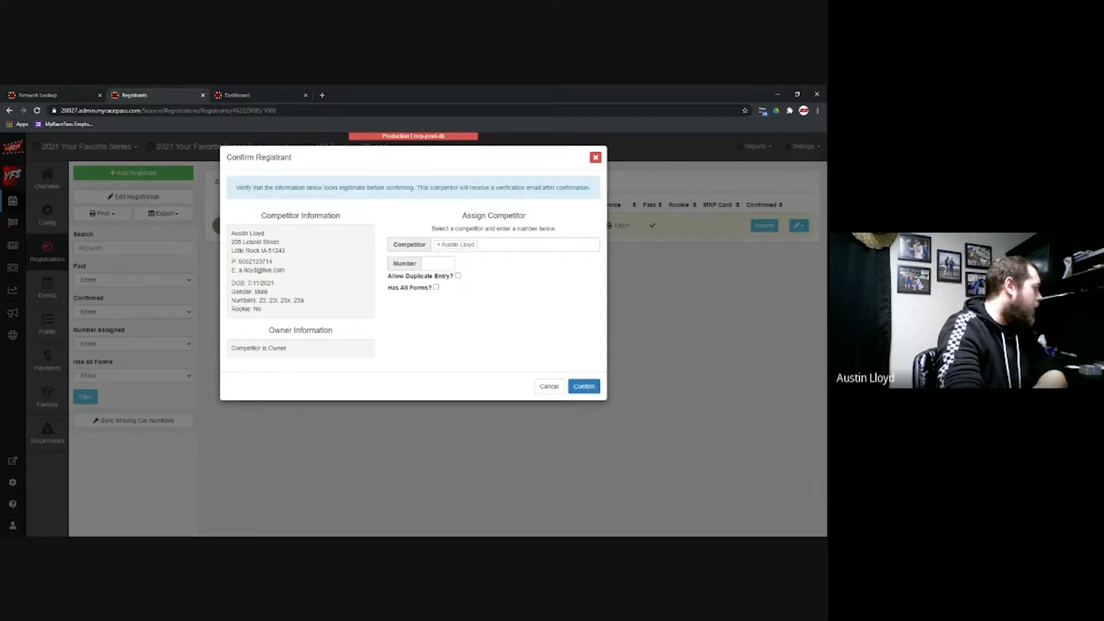
type("23")
left_click(458, 277)
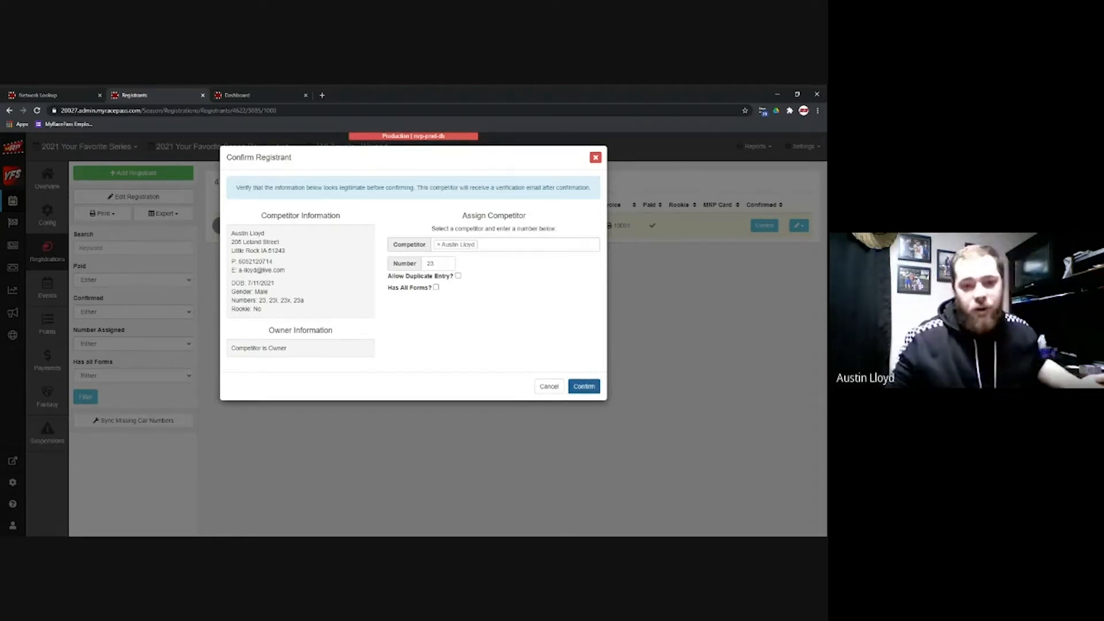
Step: Confirm the registrant as car 23 and bring up the Settings choices
left_click(597, 389)
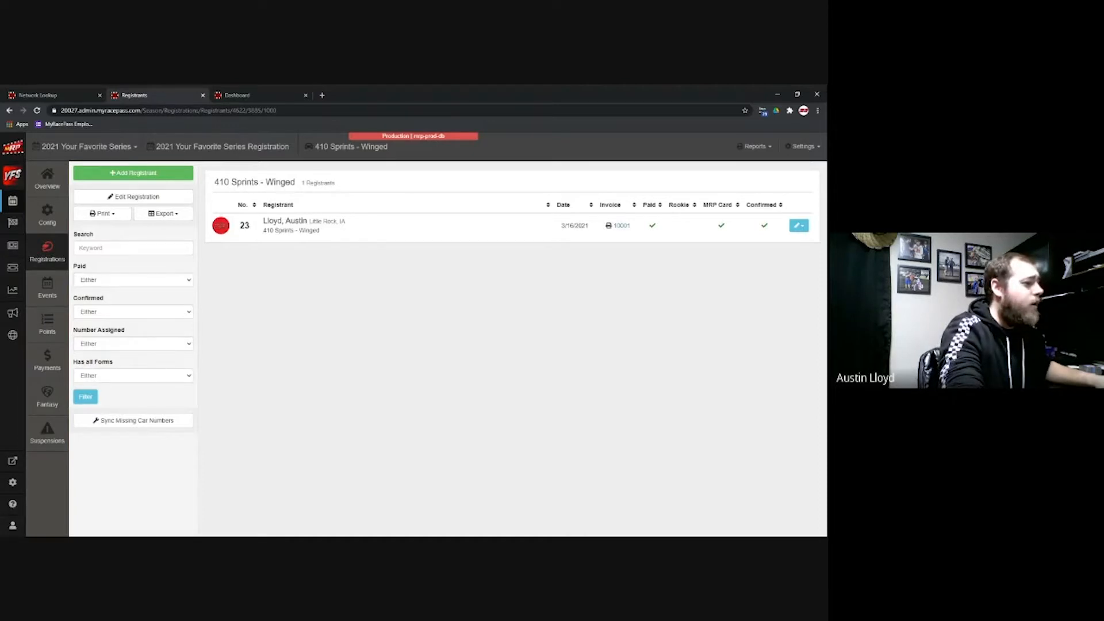
left_click(808, 150)
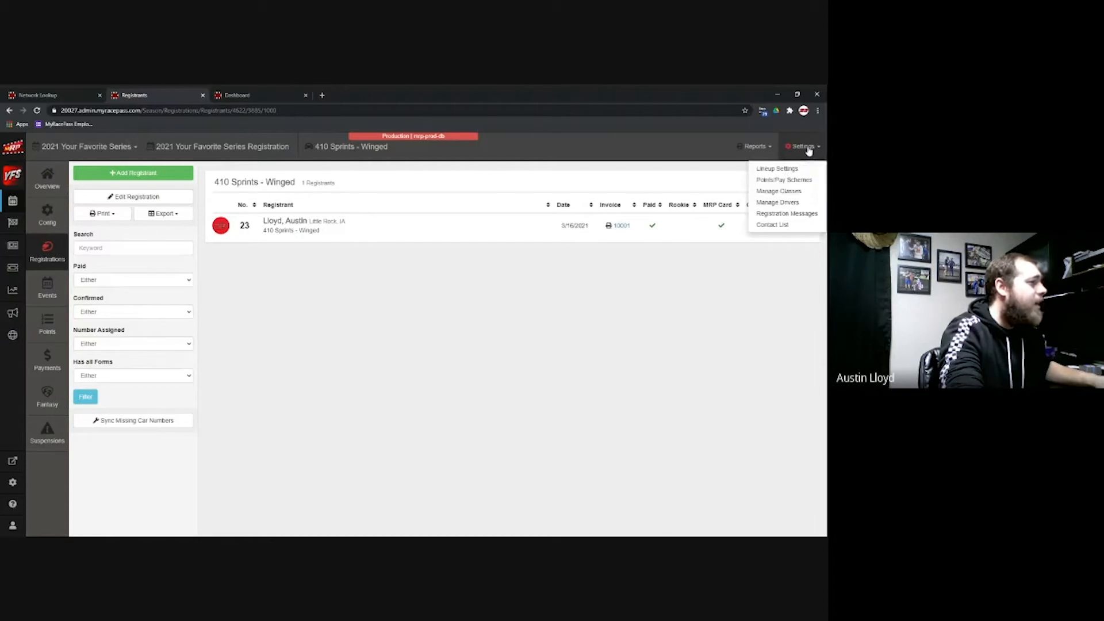
Step: Open Lineup Settings and review which A Feature lineups are enabled
left_click(799, 168)
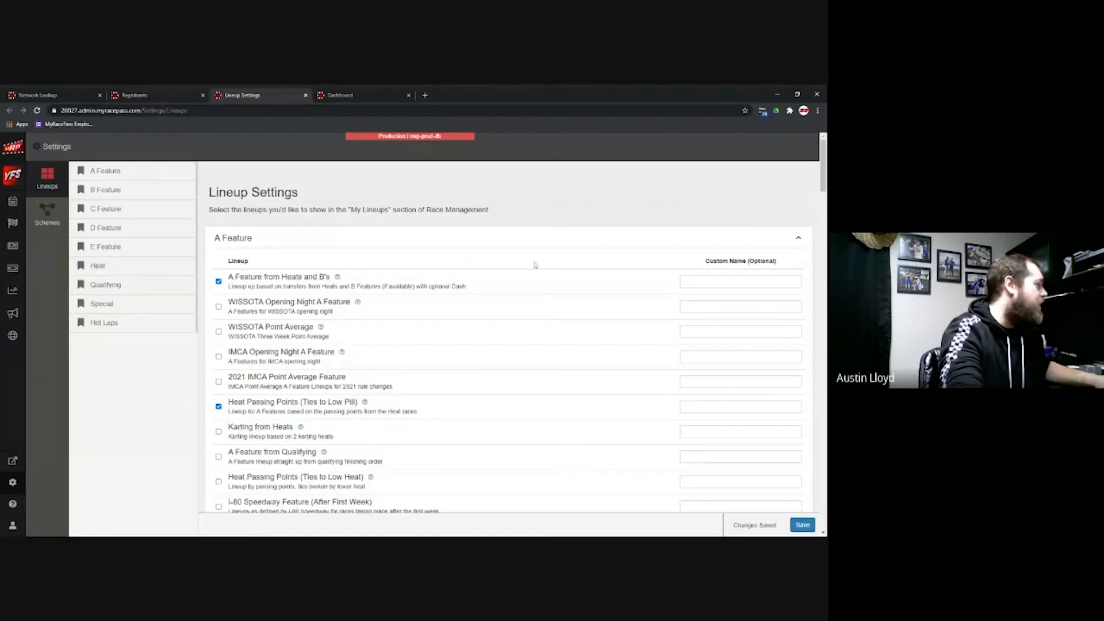
scroll(532, 270, "down", 3)
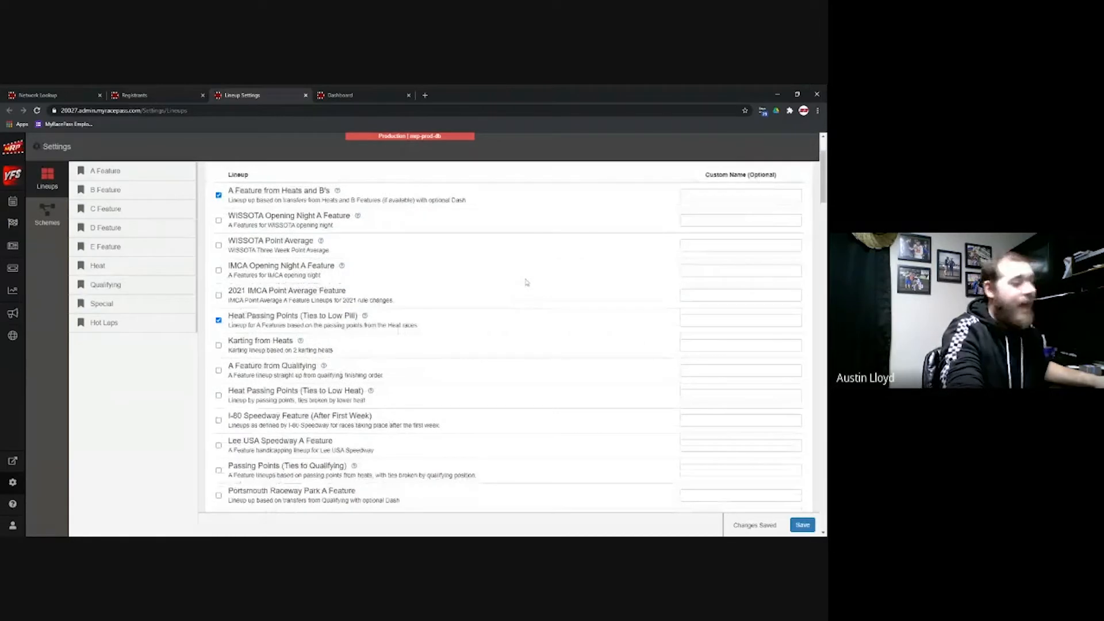
scroll(526, 282, "up", 3)
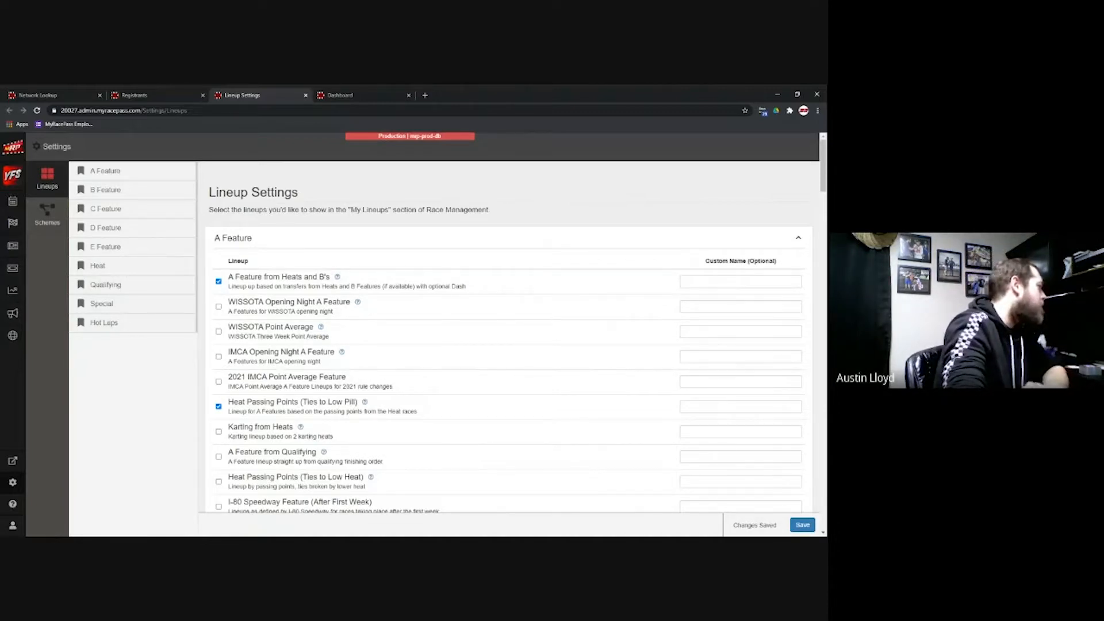
scroll(225, 285, "down", 1)
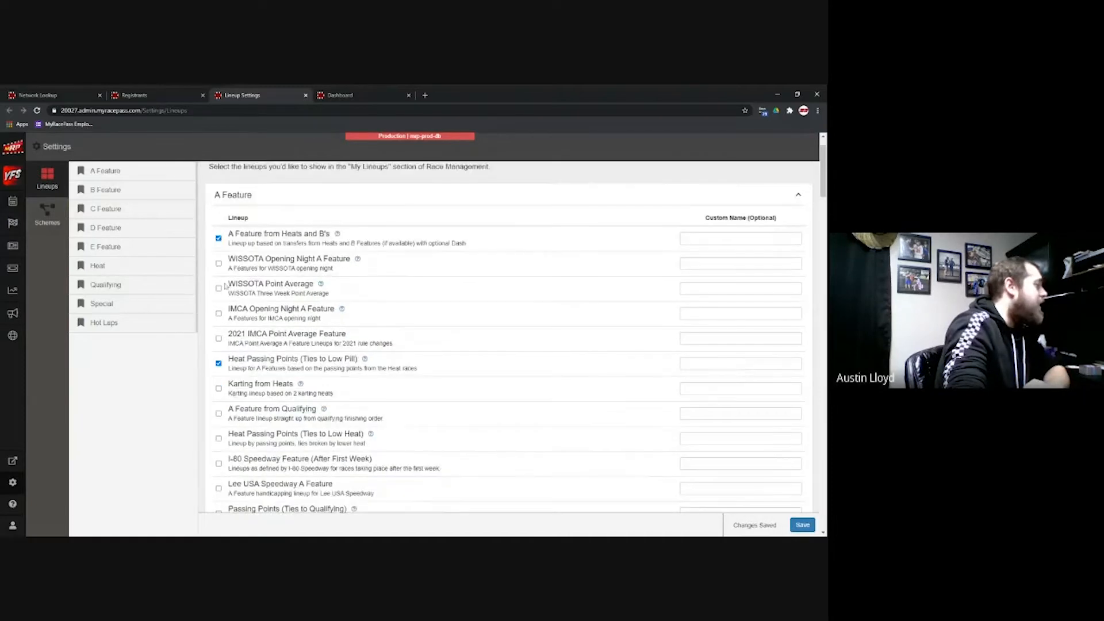
scroll(221, 287, "up", 1)
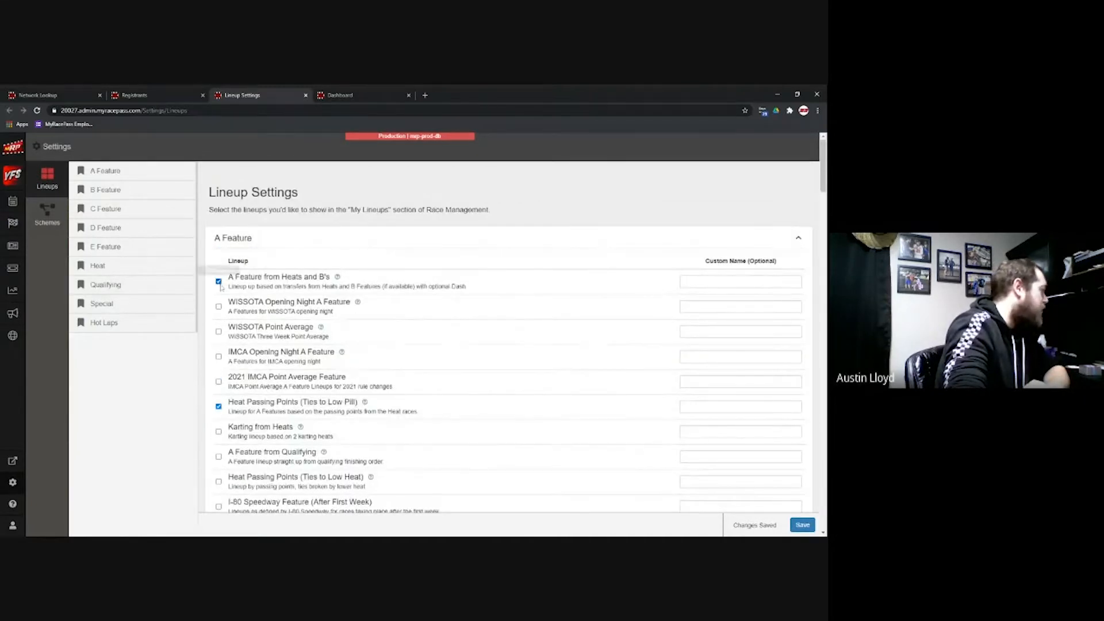
scroll(219, 285, "down", 3)
scroll(219, 285, "down", 3)
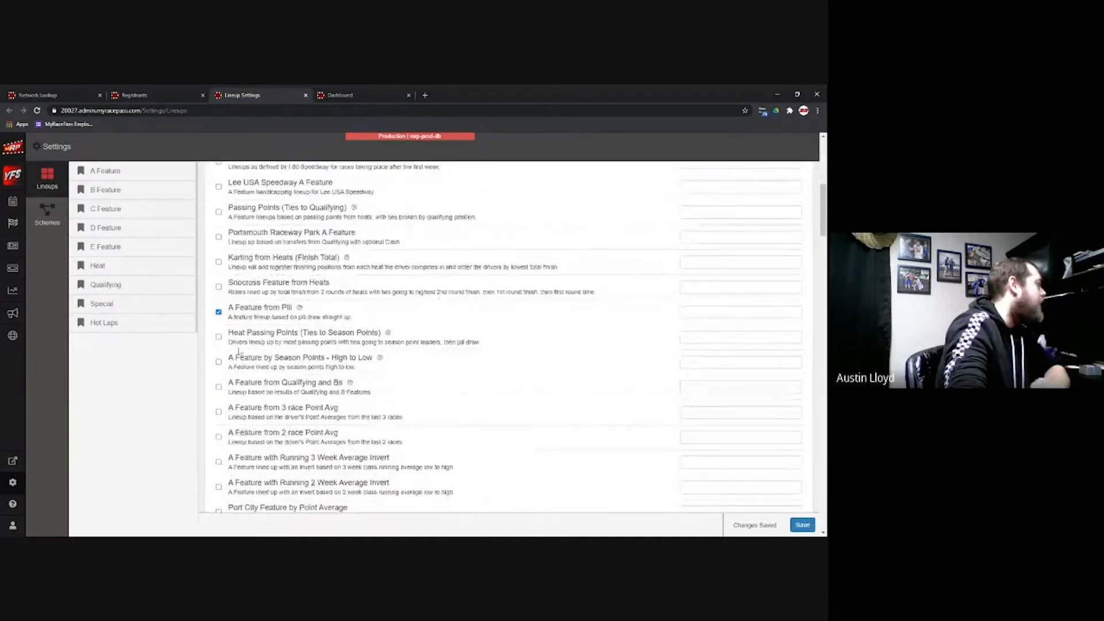
scroll(218, 286, "up", 6)
scroll(218, 286, "down", 2)
scroll(218, 285, "down", 4)
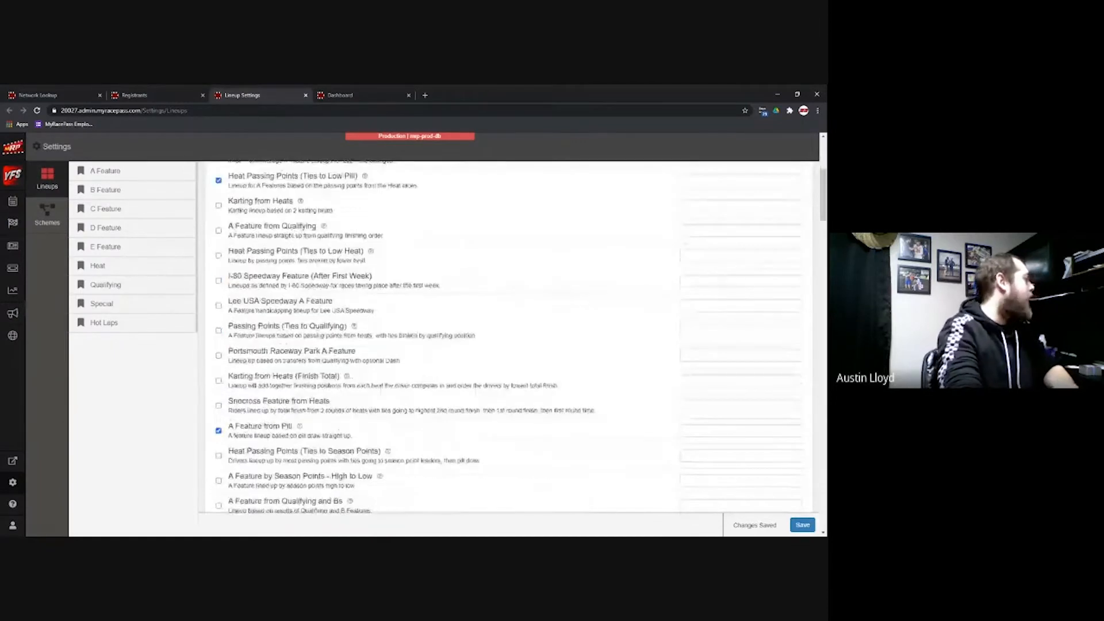
scroll(219, 286, "down", 1)
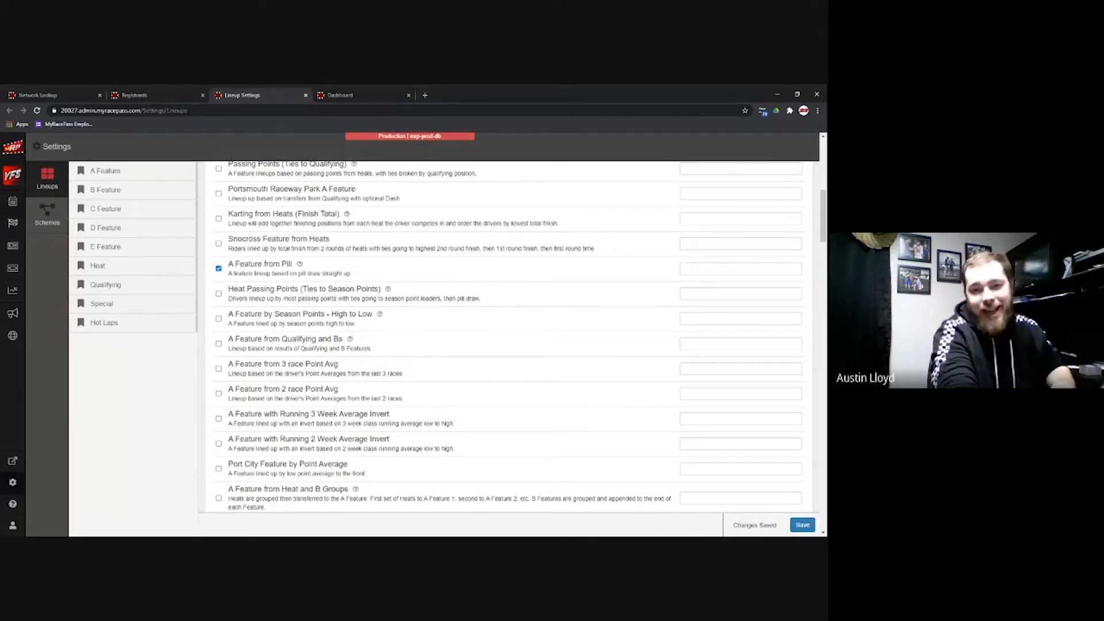
Step: Tick A Feature from 3 race Point Avg in the A Feature lineup list
left_click(219, 369)
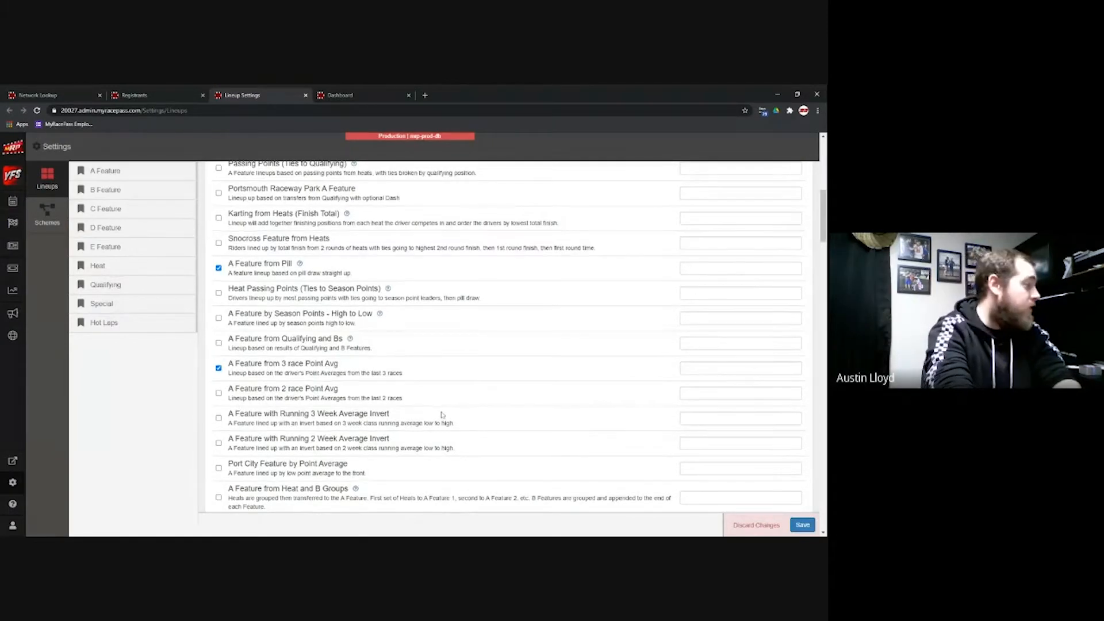
scroll(394, 389, "down", 15)
scroll(393, 389, "down", 15)
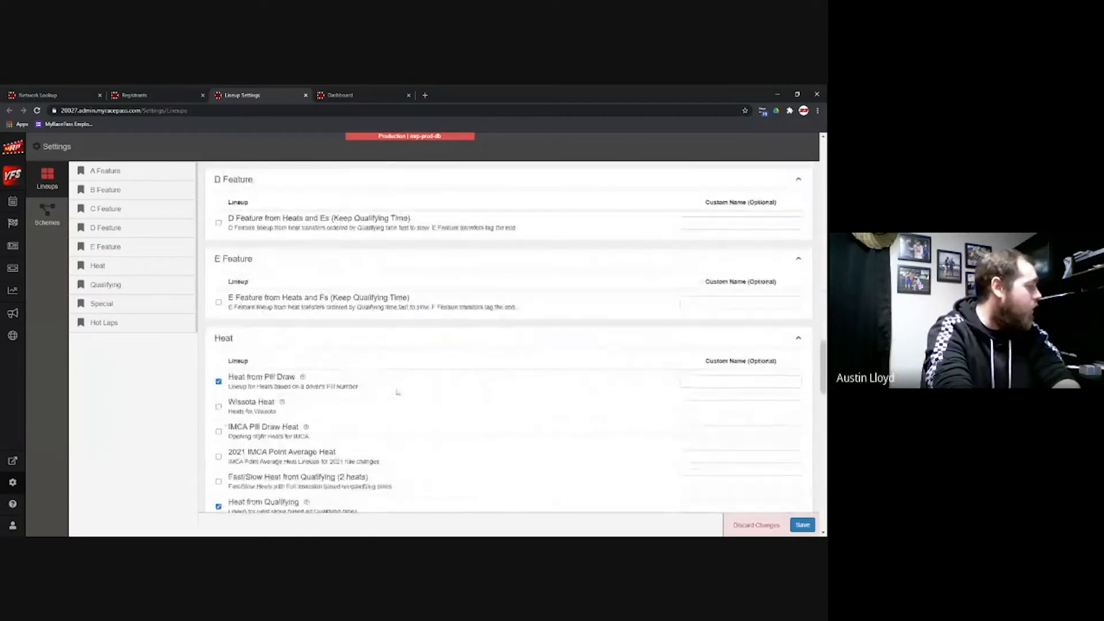
scroll(426, 408, "down", 3)
scroll(428, 409, "up", 10)
scroll(428, 409, "up", 20)
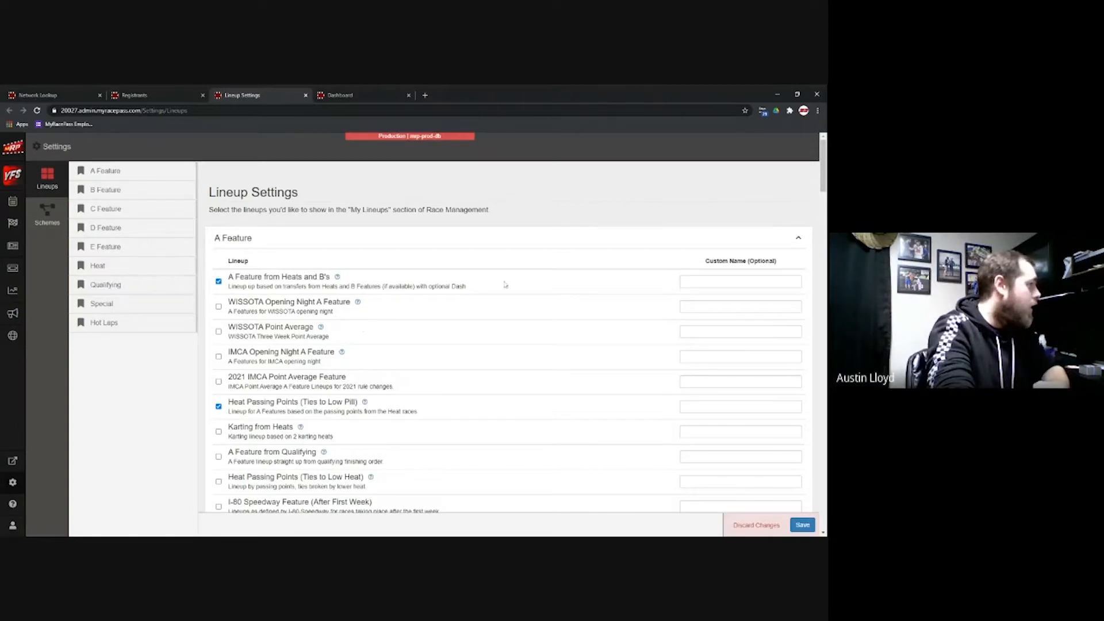
scroll(460, 268, "down", 15)
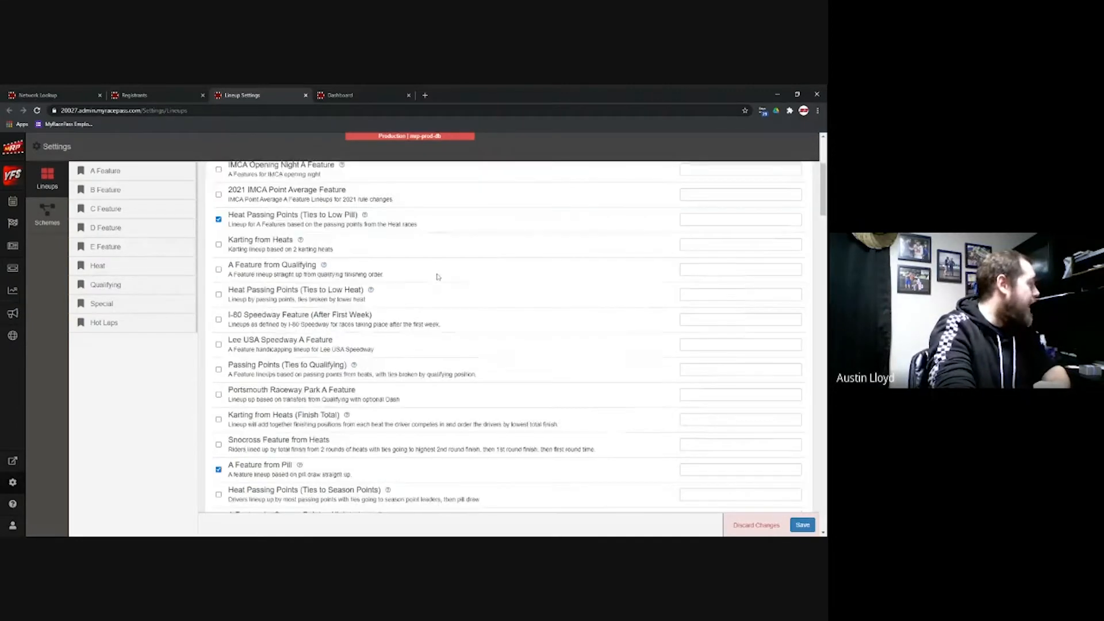
scroll(483, 266, "up", 20)
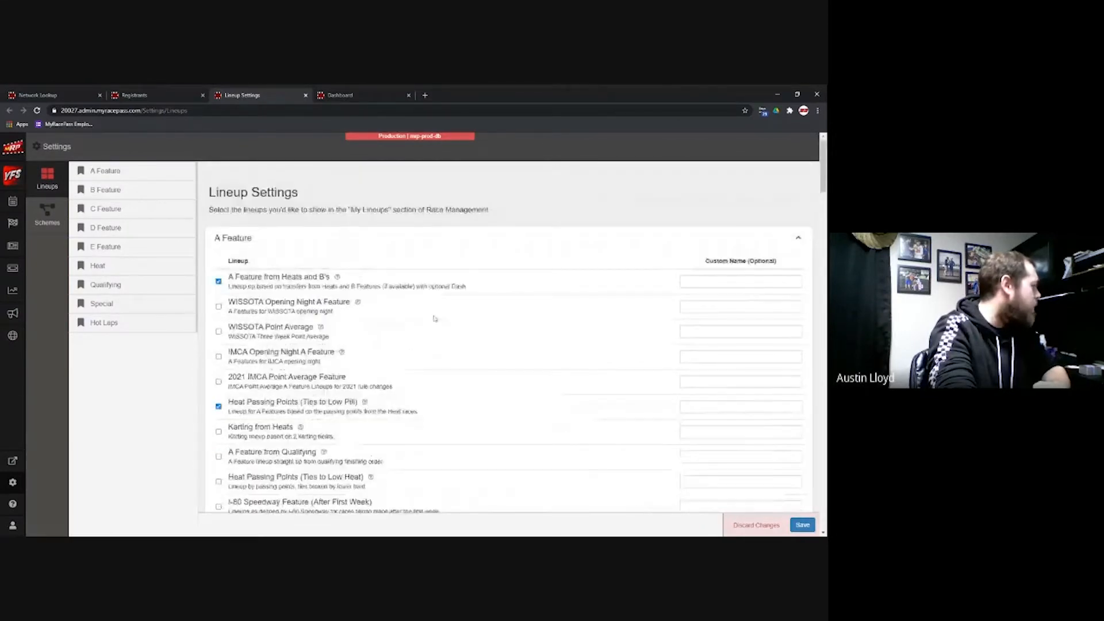
scroll(439, 319, "down", 3)
scroll(439, 319, "up", 1)
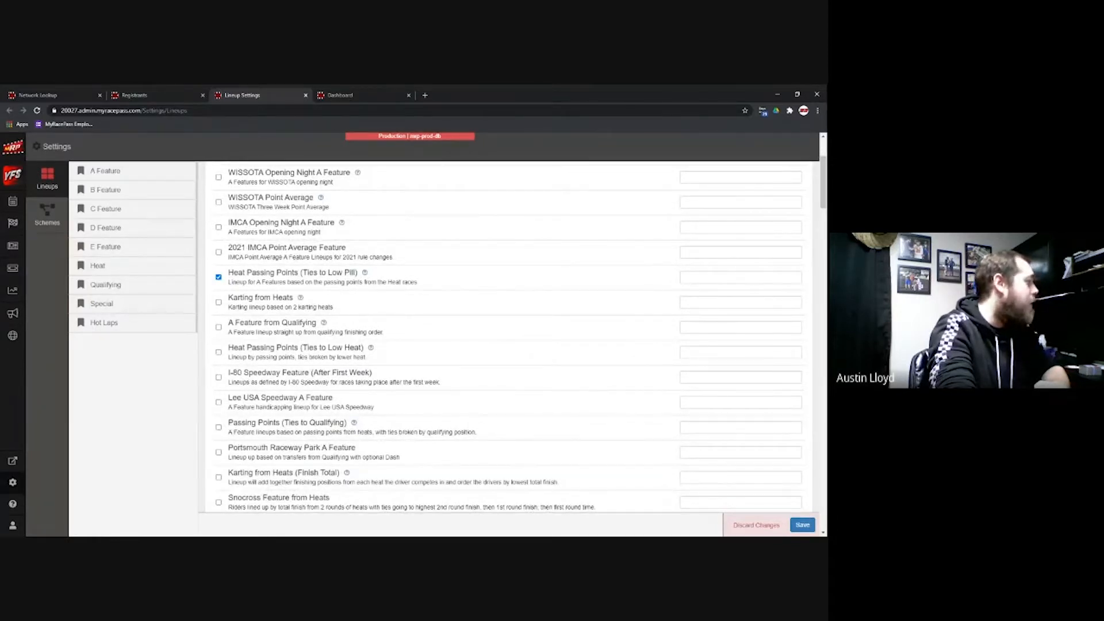
scroll(518, 333, "down", 1)
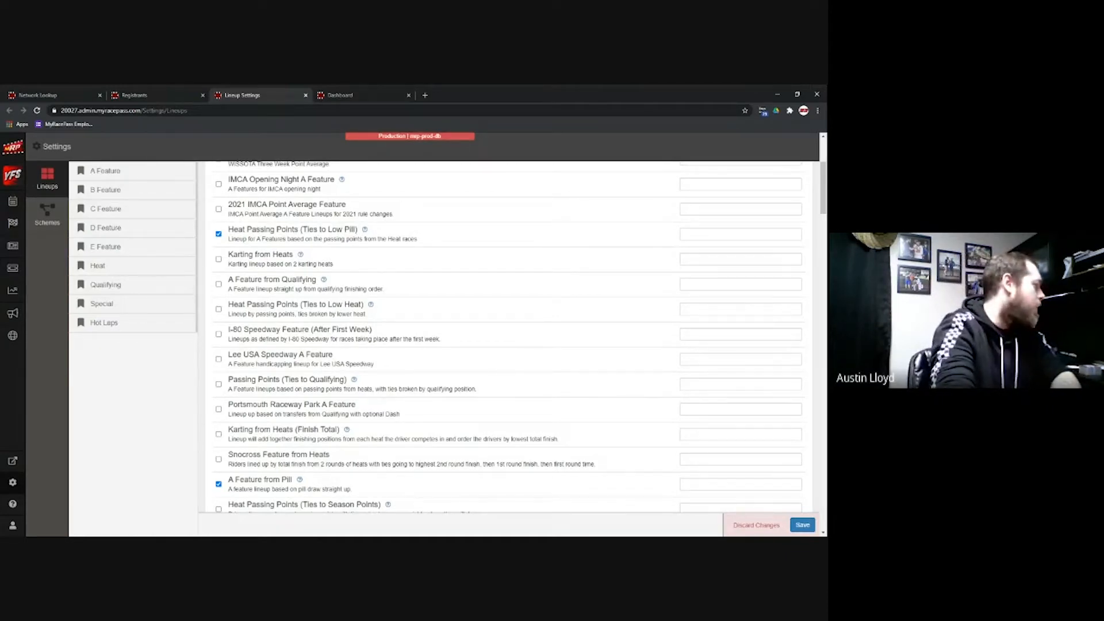
scroll(419, 301, "down", 3)
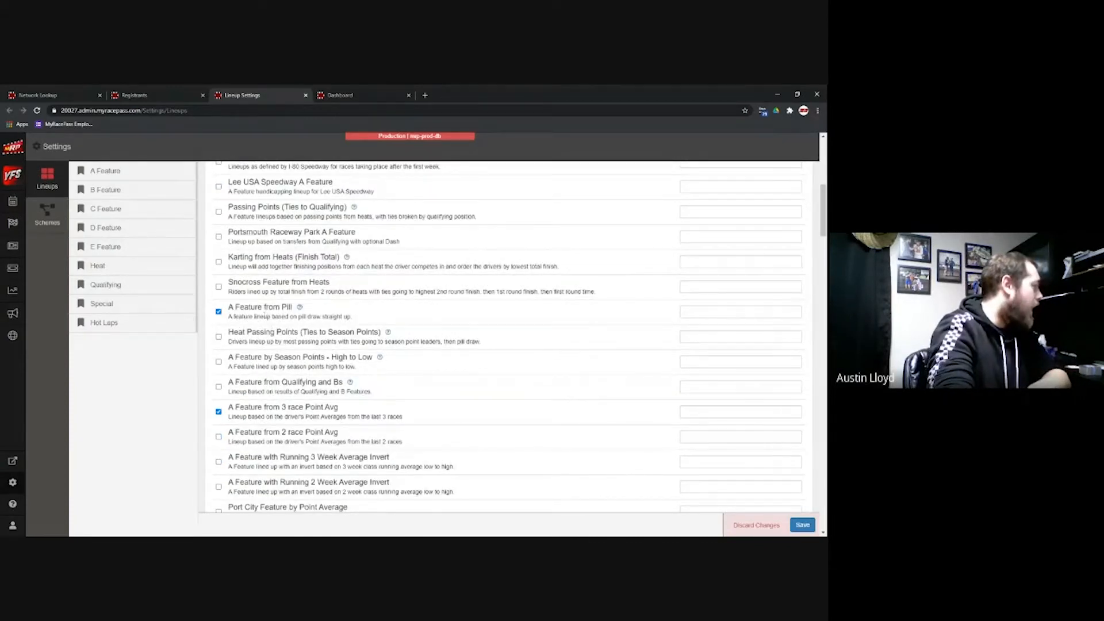
scroll(347, 425, "down", 4)
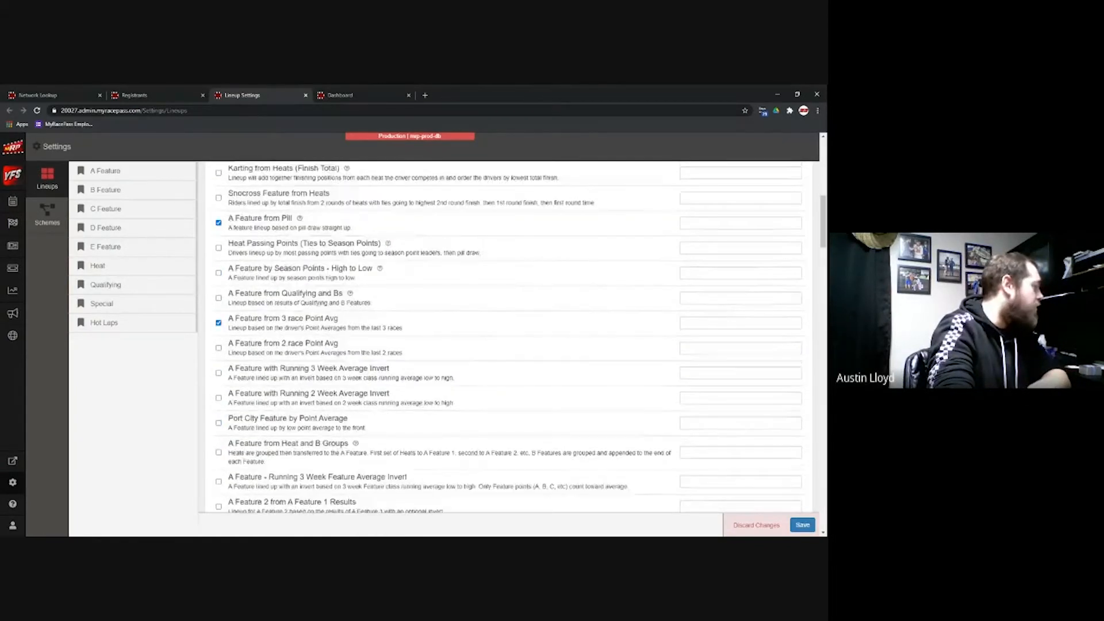
scroll(508, 338, "down", 2)
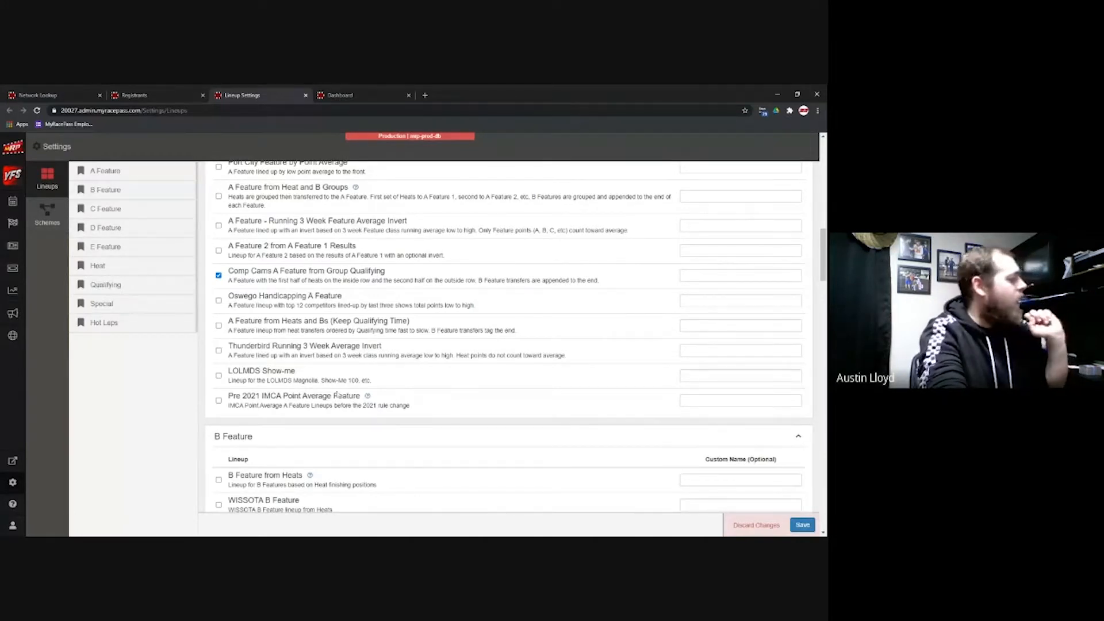
scroll(468, 260, "up", 5)
Step: Search the lineup settings page for 'IMCA', then close the tab and confirm leaving
key("ctrl+f")
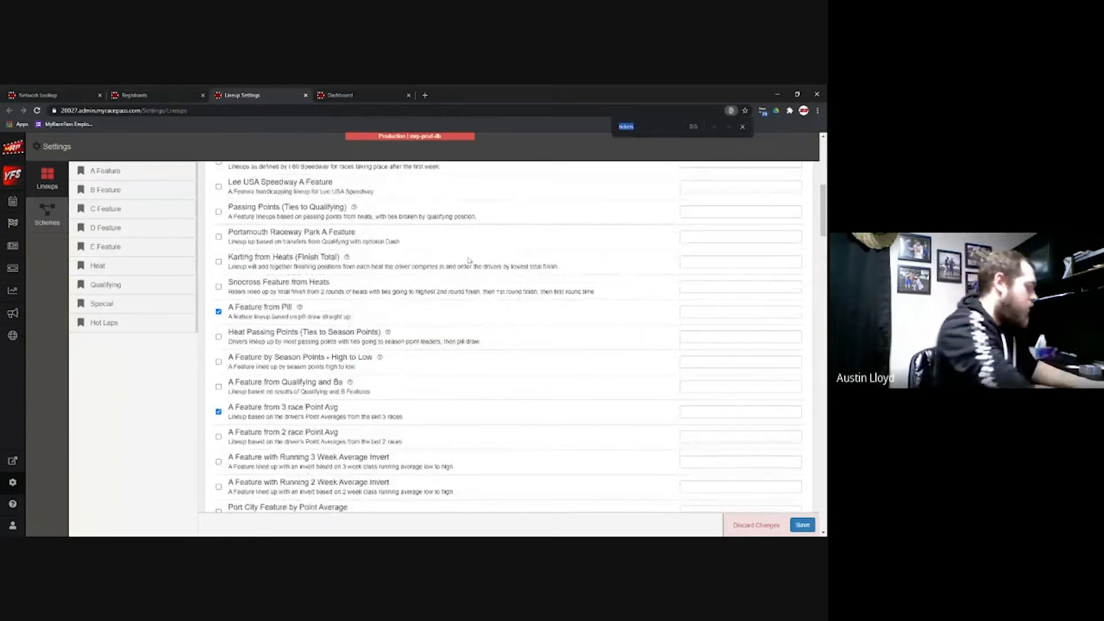
type("IMCA")
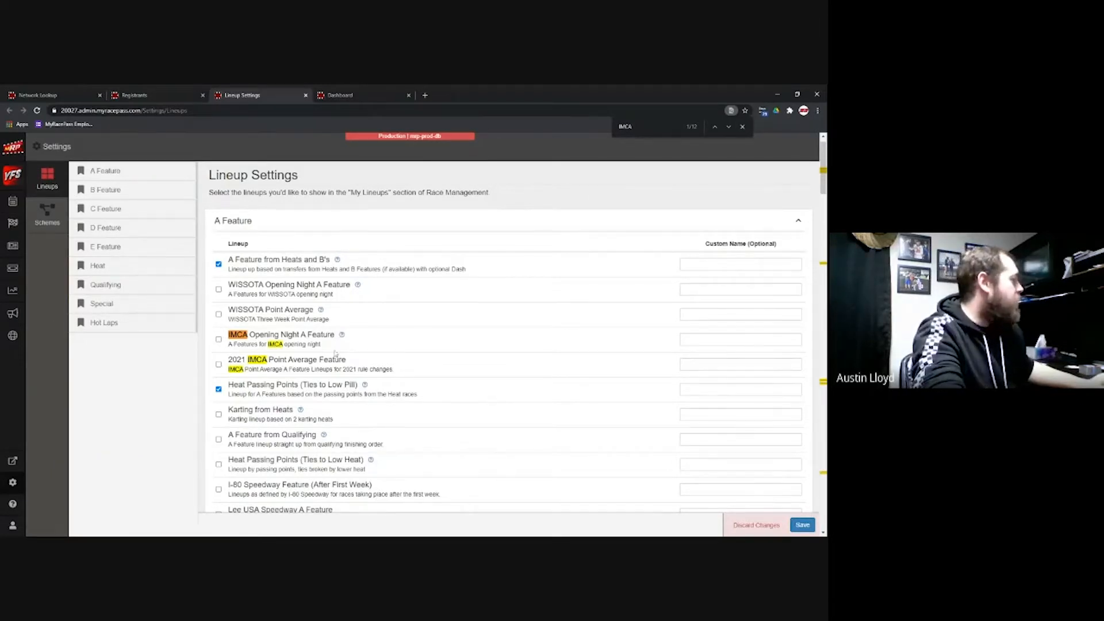
scroll(335, 353, "down", 1)
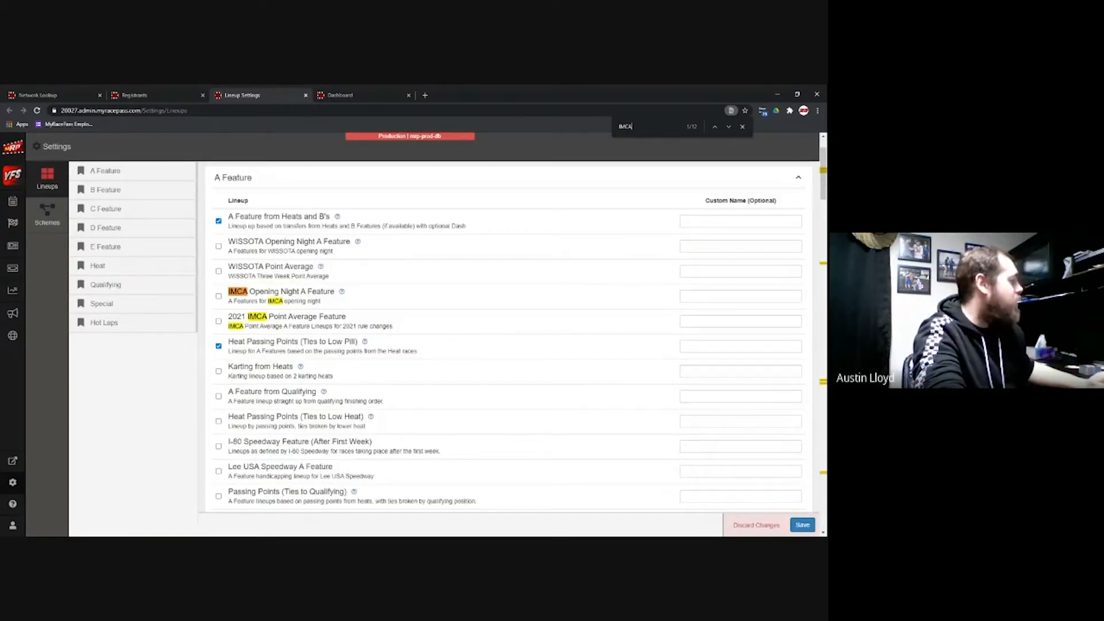
scroll(253, 351, "down", 12)
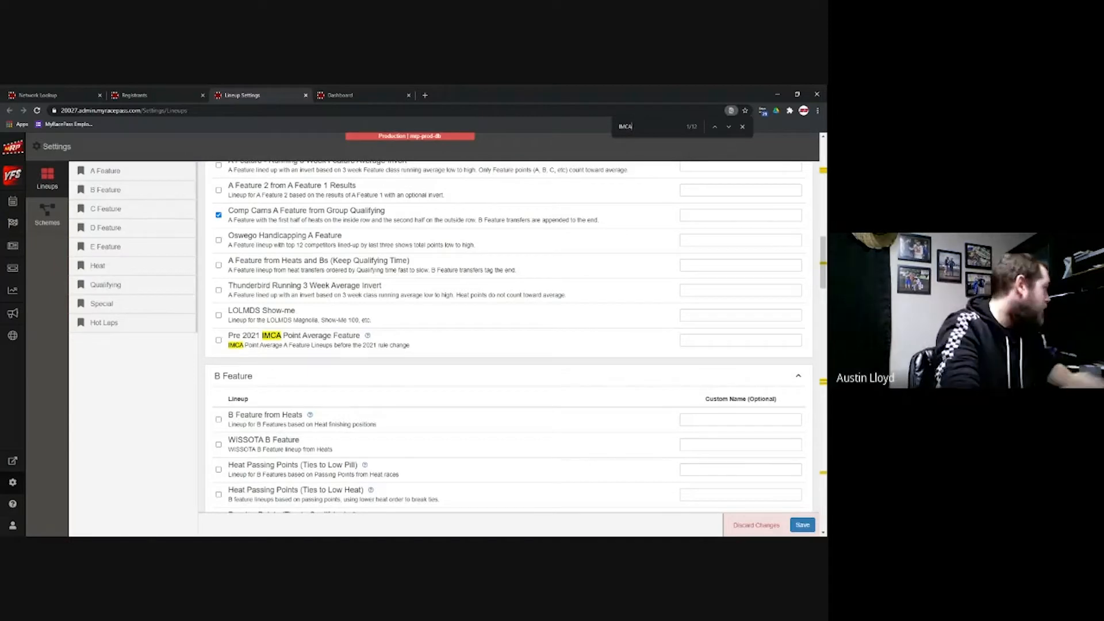
left_click(305, 96)
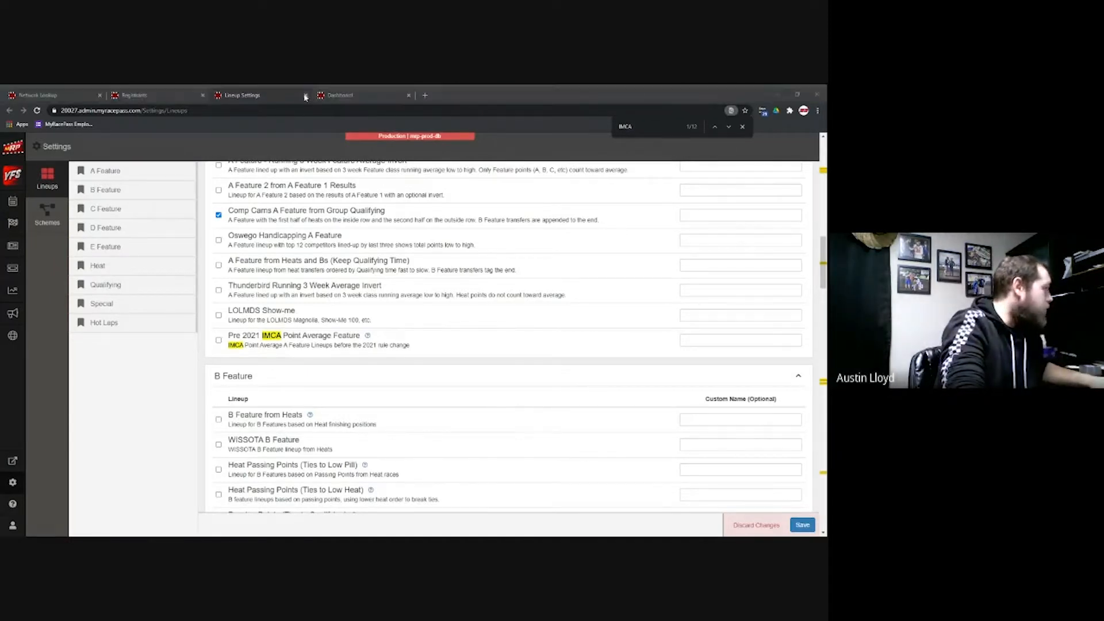
key("Return")
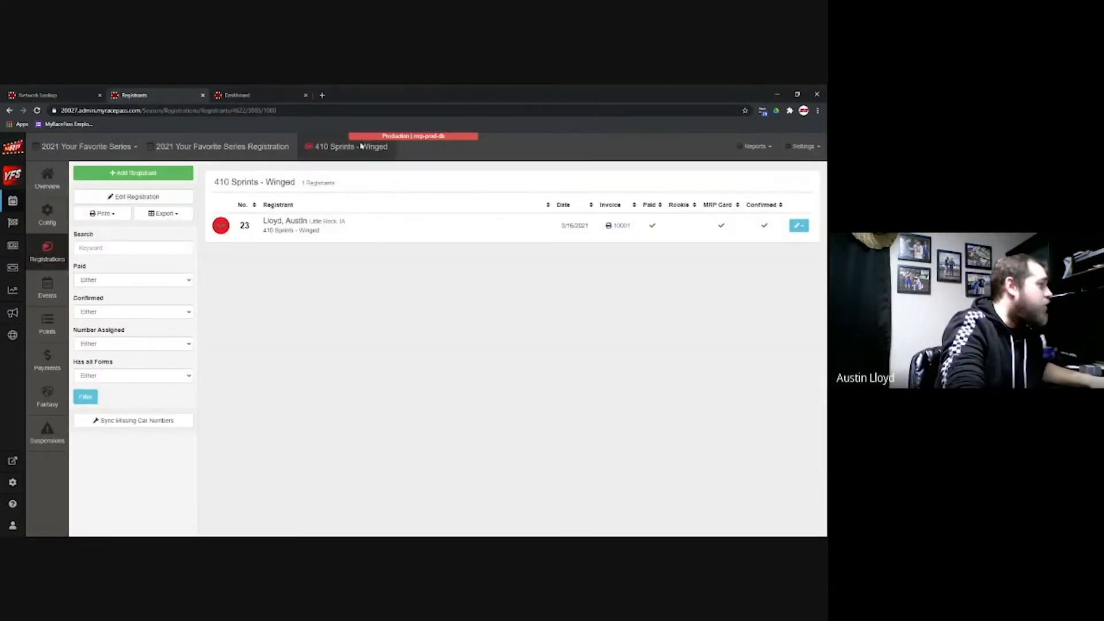
Step: Choose Settings > Points/Pay Schemes to show the Scheme Settings list
left_click(804, 146)
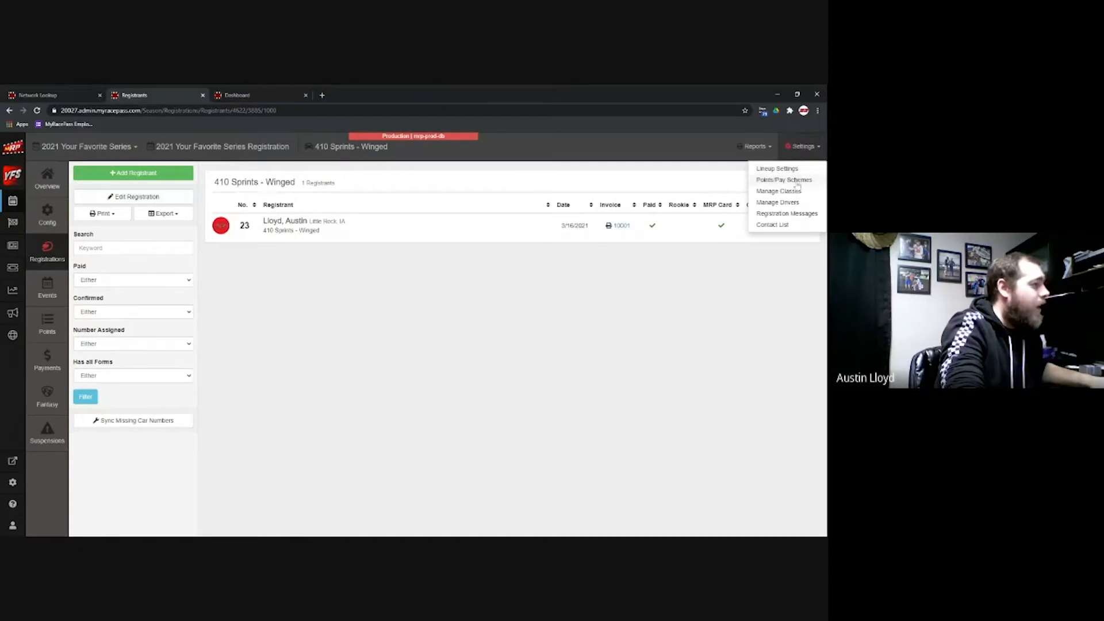
left_click(794, 181)
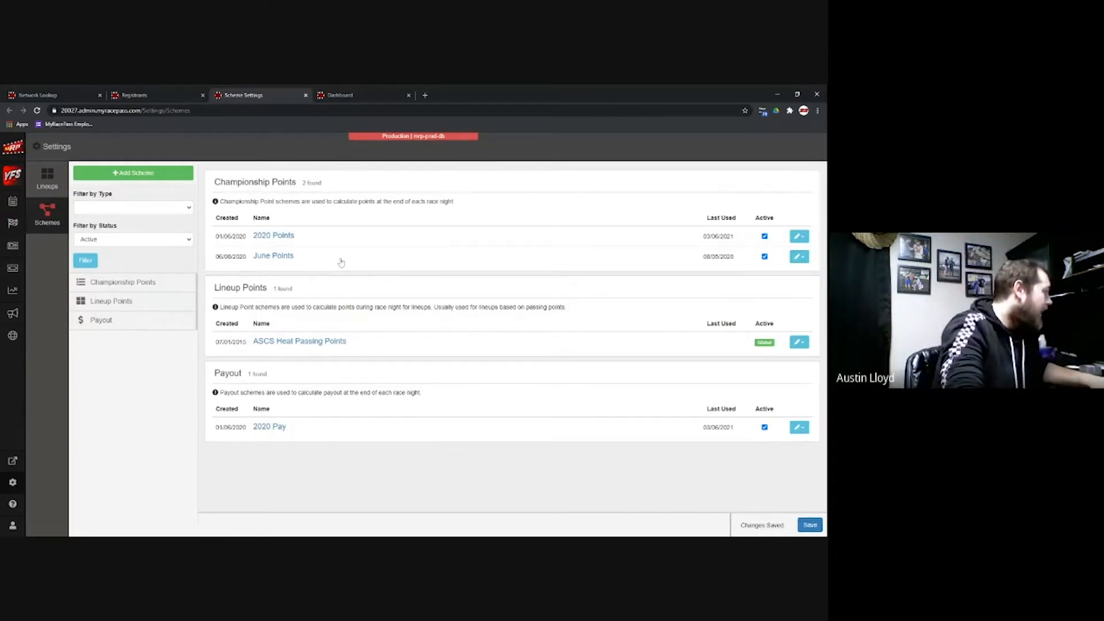
Step: Browse the Global/Sanction schemes available to link, then cancel without linking one
left_click(155, 173)
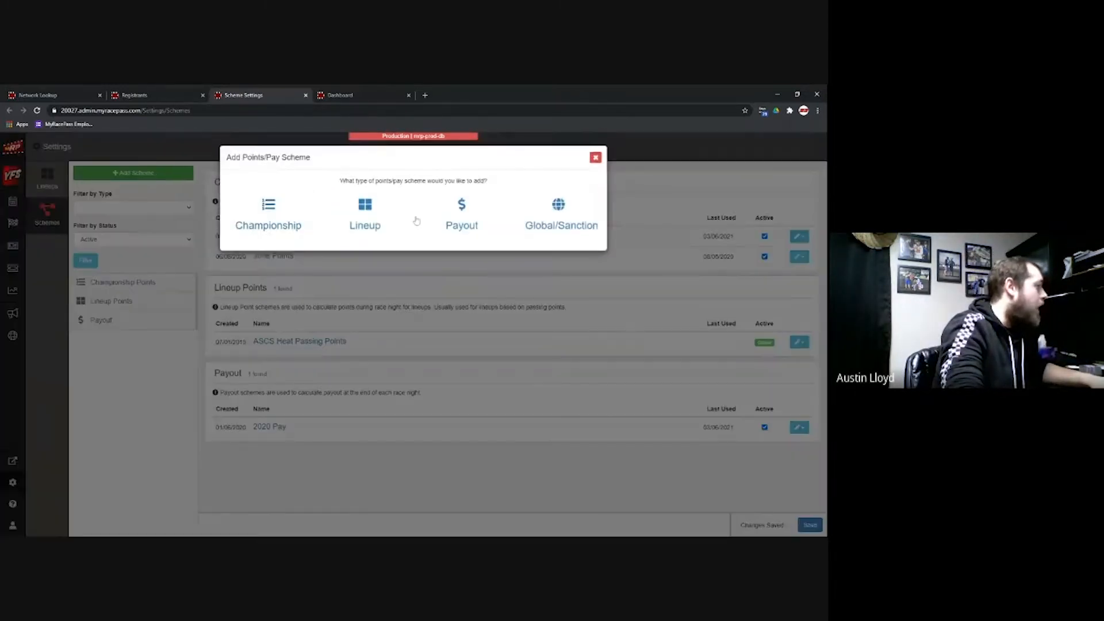
left_click(559, 210)
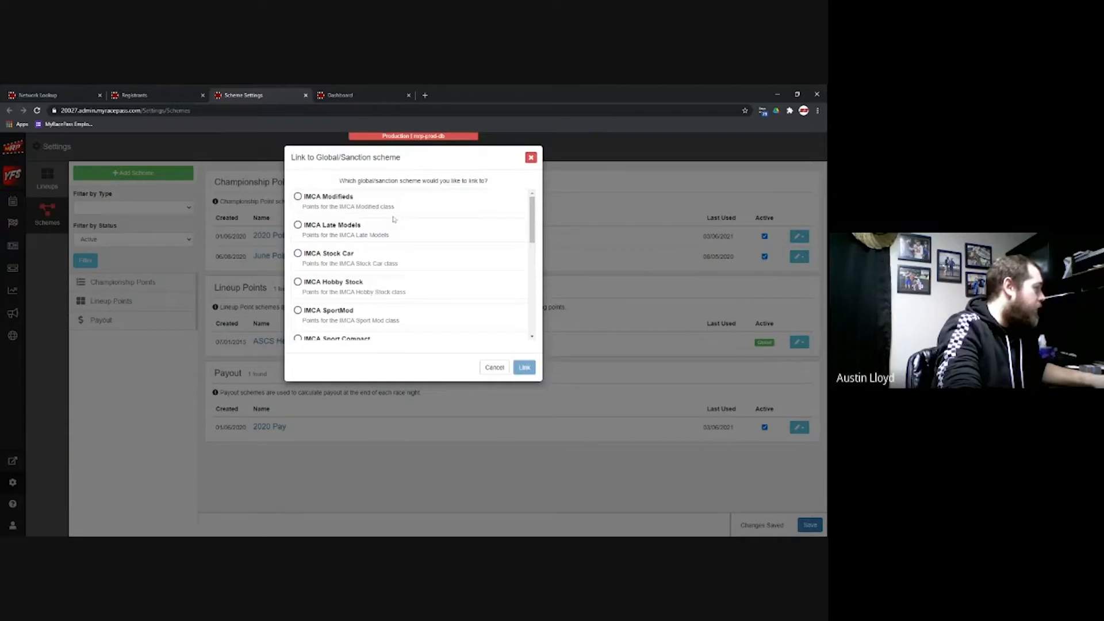
scroll(393, 287, "down", 1)
scroll(391, 297, "down", 2)
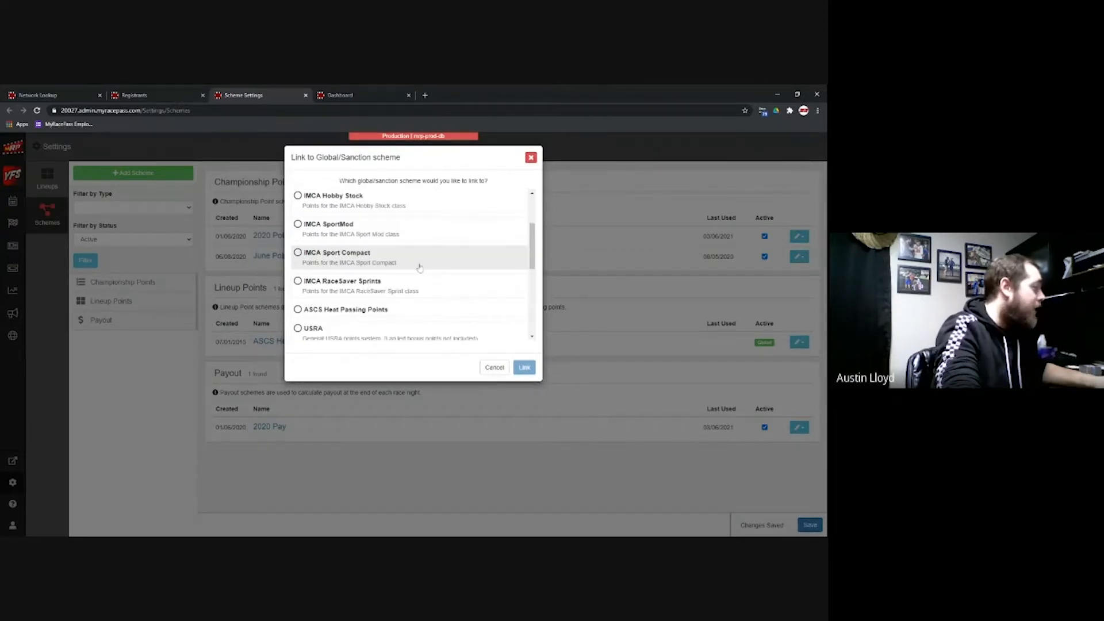
scroll(420, 268, "down", 3)
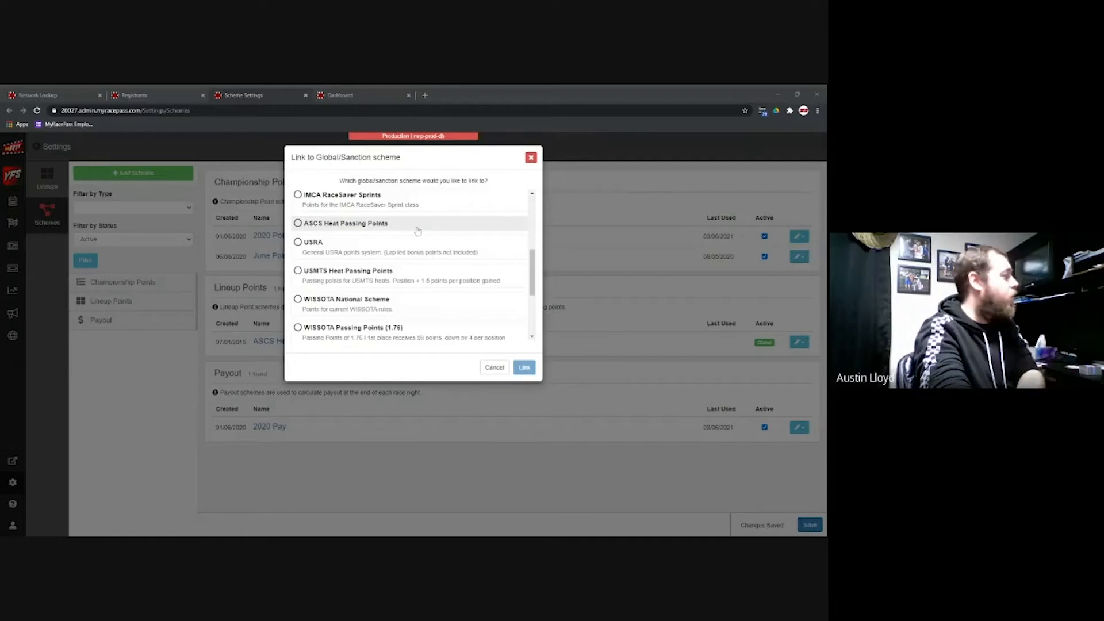
scroll(418, 233, "down", 1)
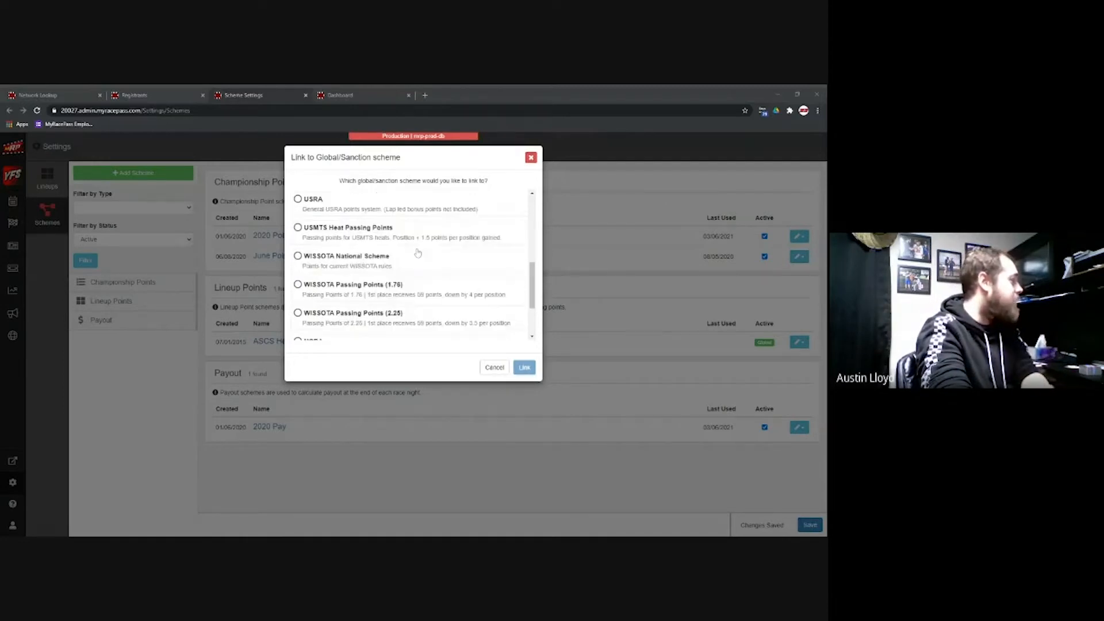
scroll(380, 233, "down", 2)
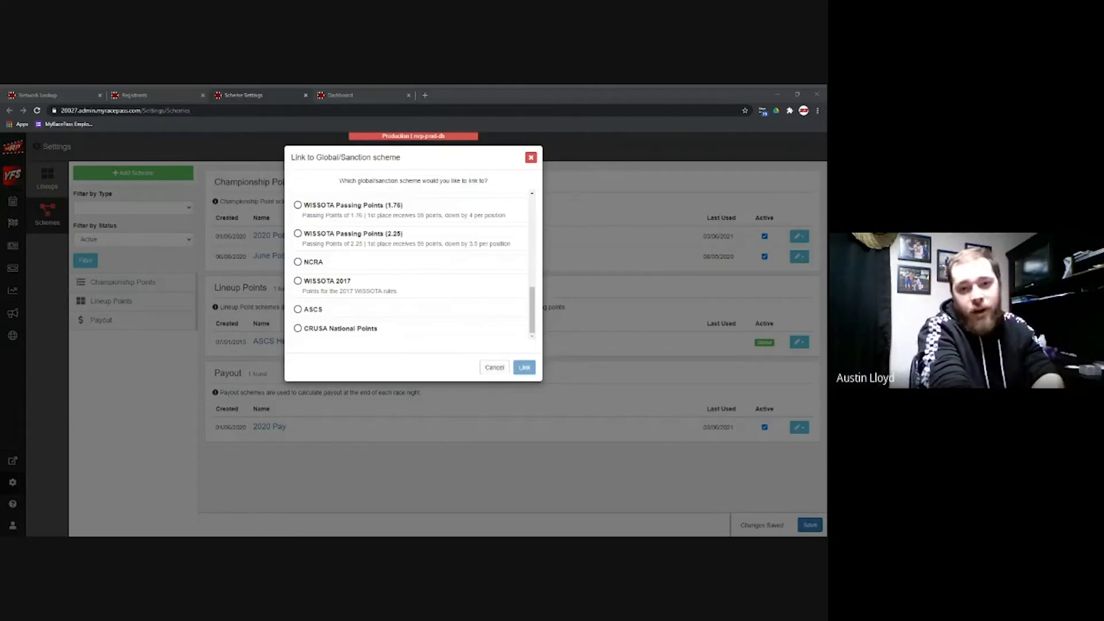
left_click(492, 366)
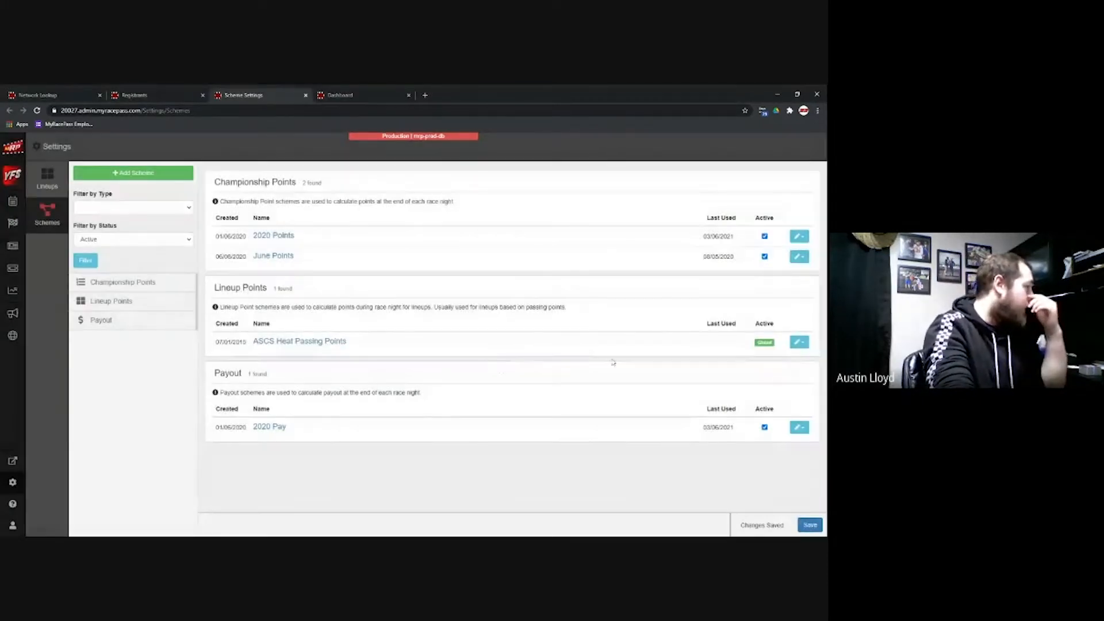
Step: Add a Championship points scheme named '2021 Scheme'
left_click(167, 177)
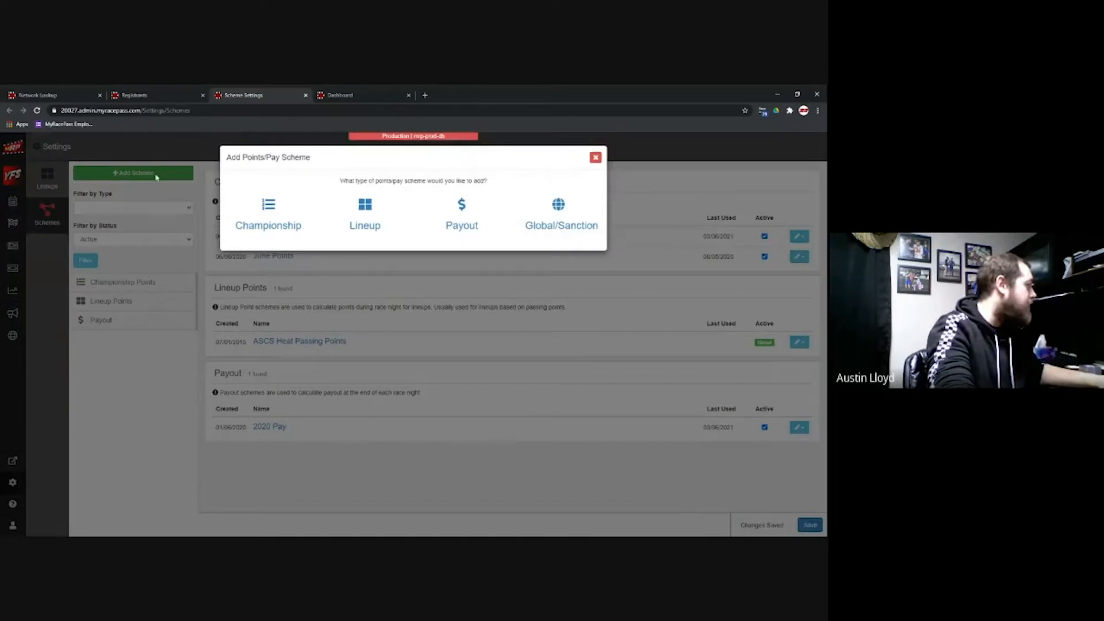
left_click(276, 214)
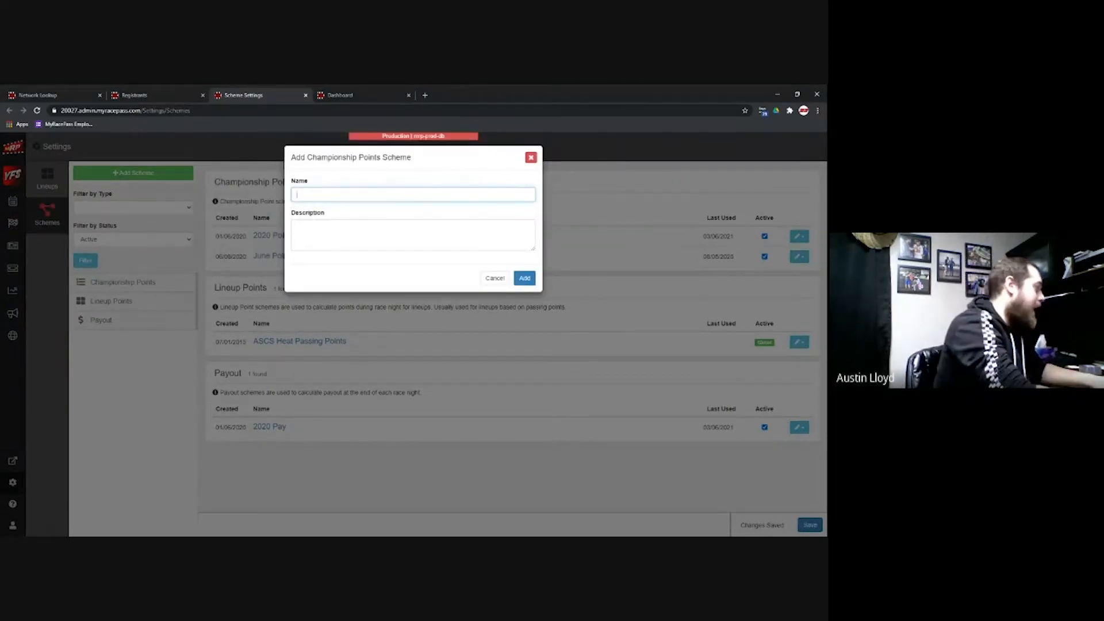
type("2021")
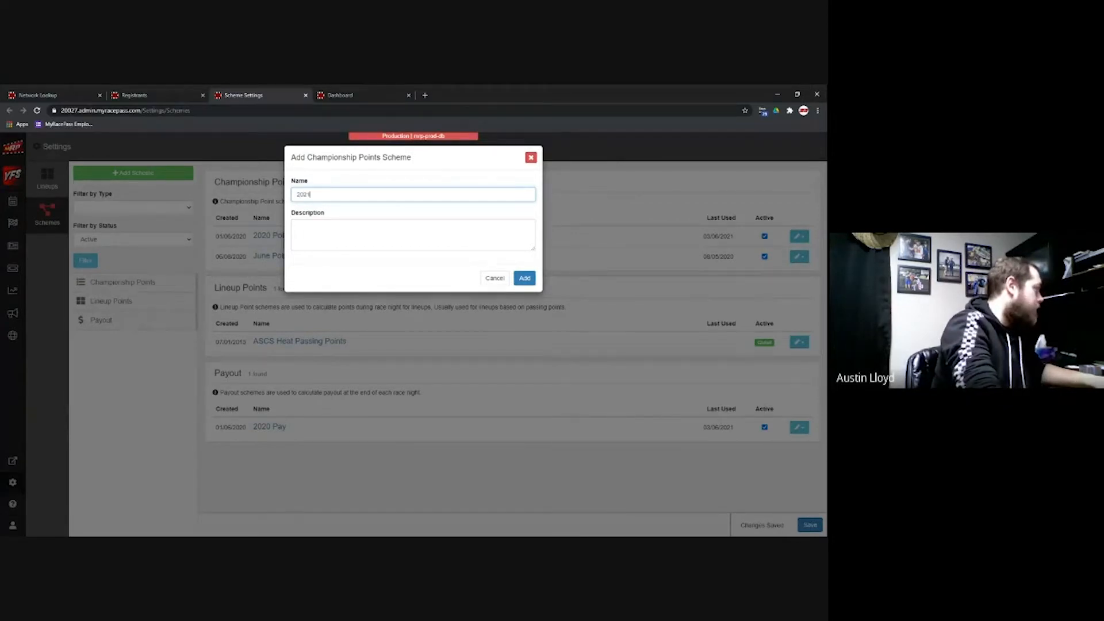
type(" Sche")
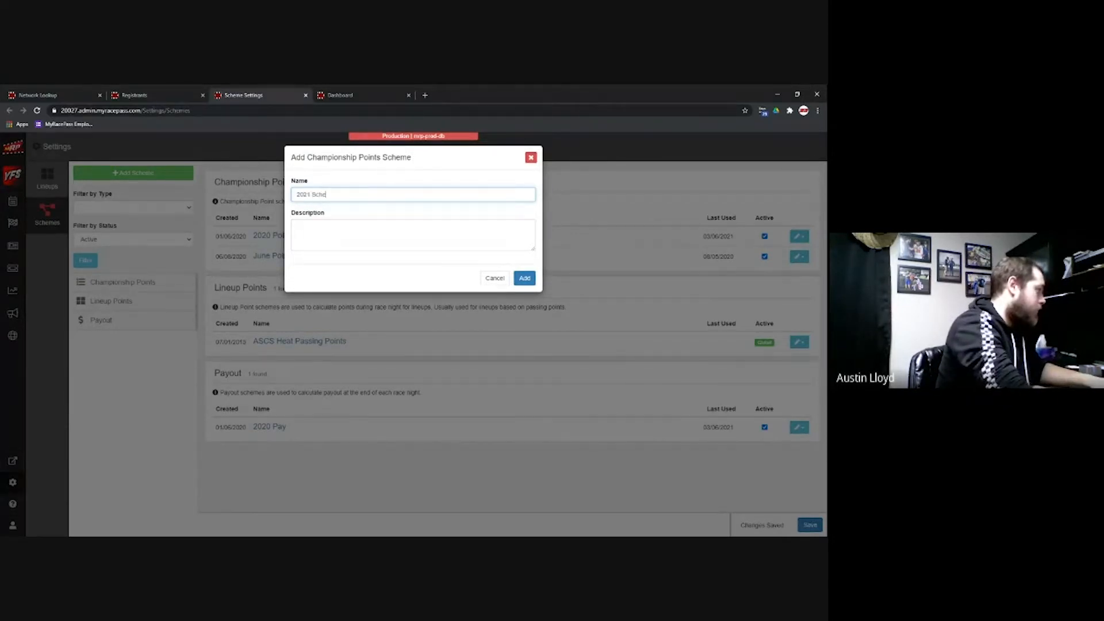
type("me")
left_click(524, 278)
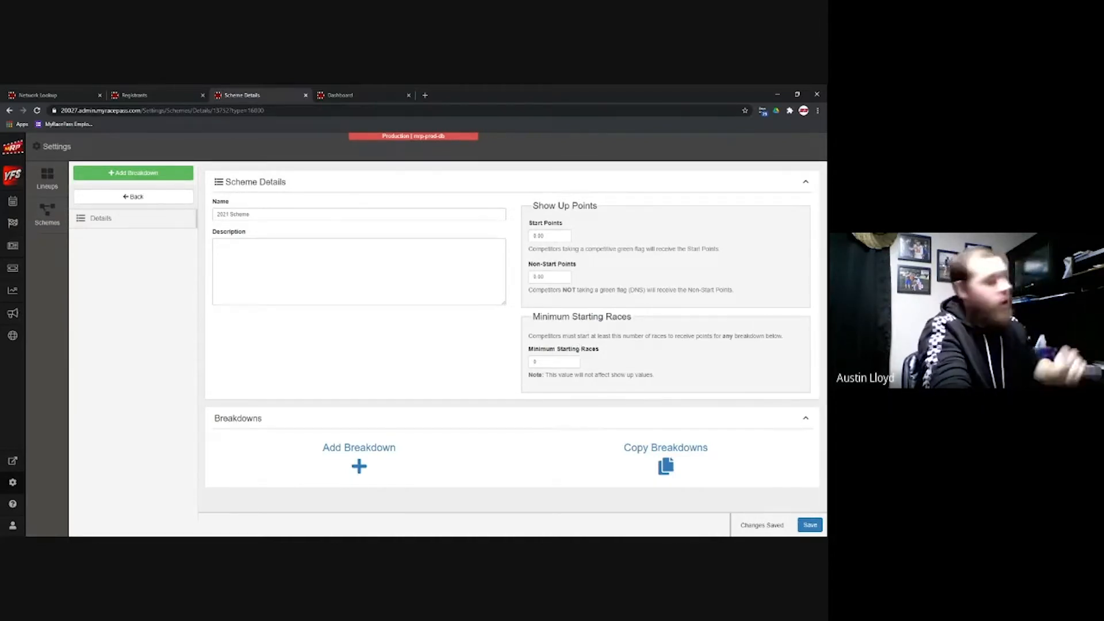
Step: Add an A Feature breakdown with 0.00 points per position gained and lost
left_click(367, 454)
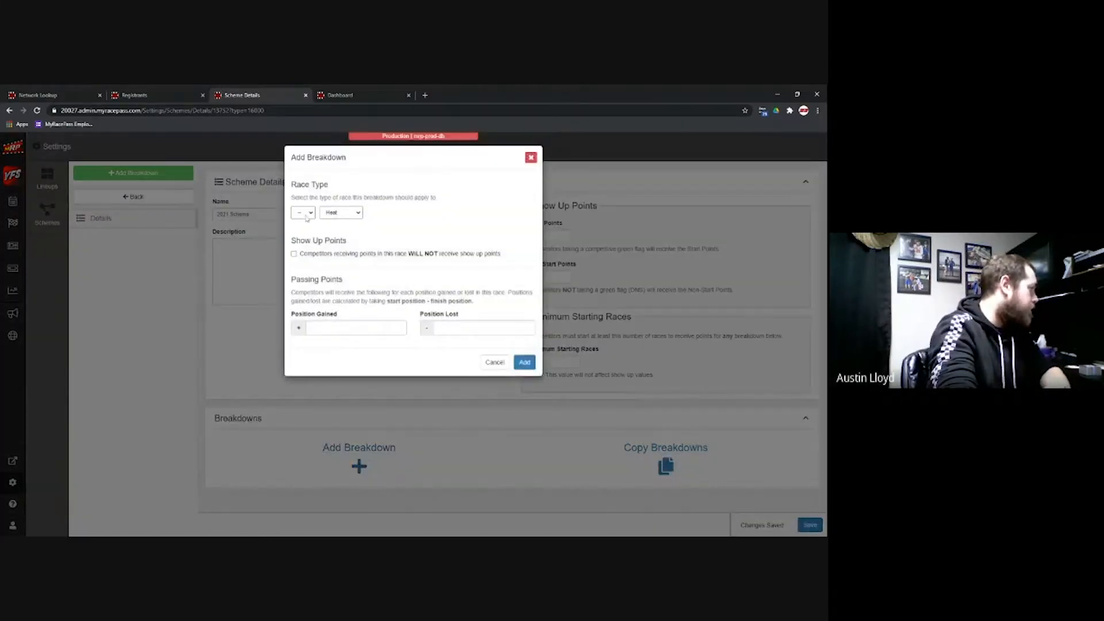
left_click(339, 212)
left_click(344, 216)
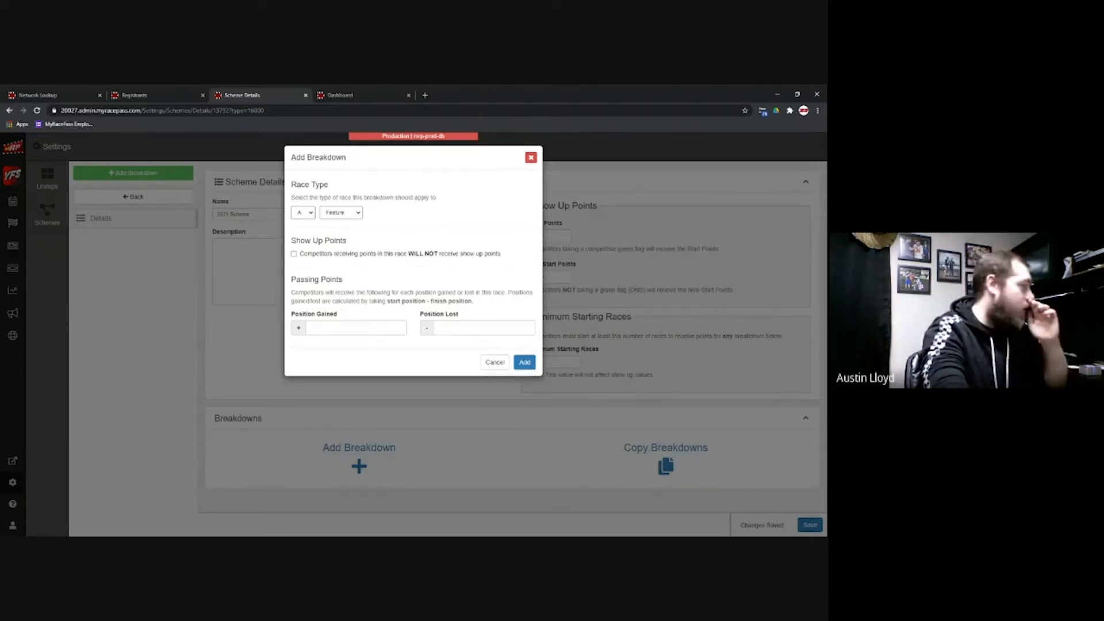
left_click(344, 213)
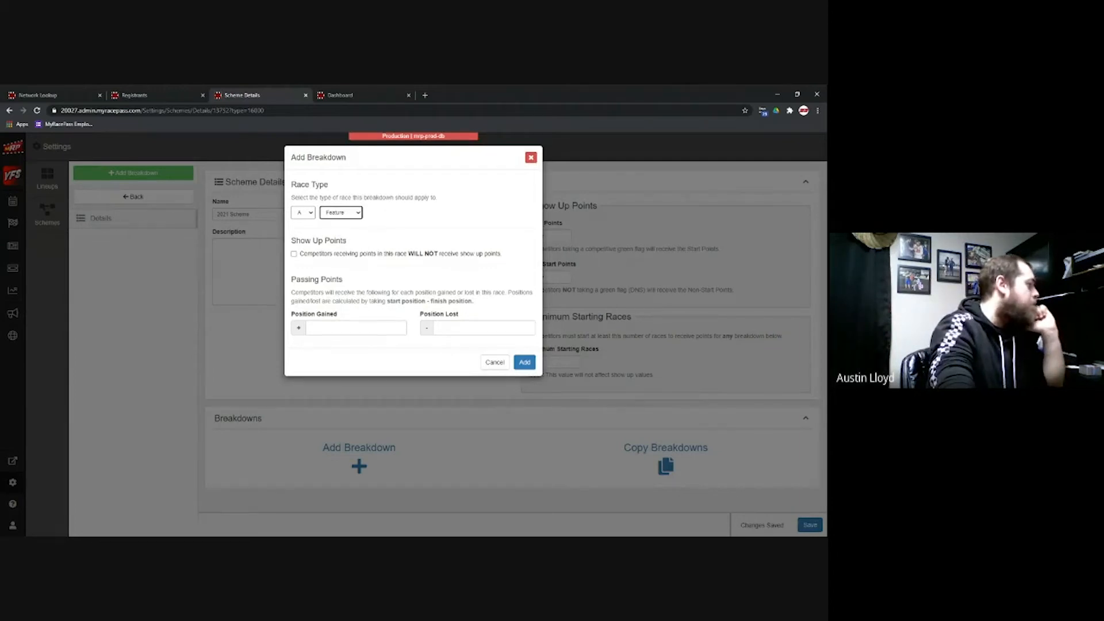
left_click(368, 328)
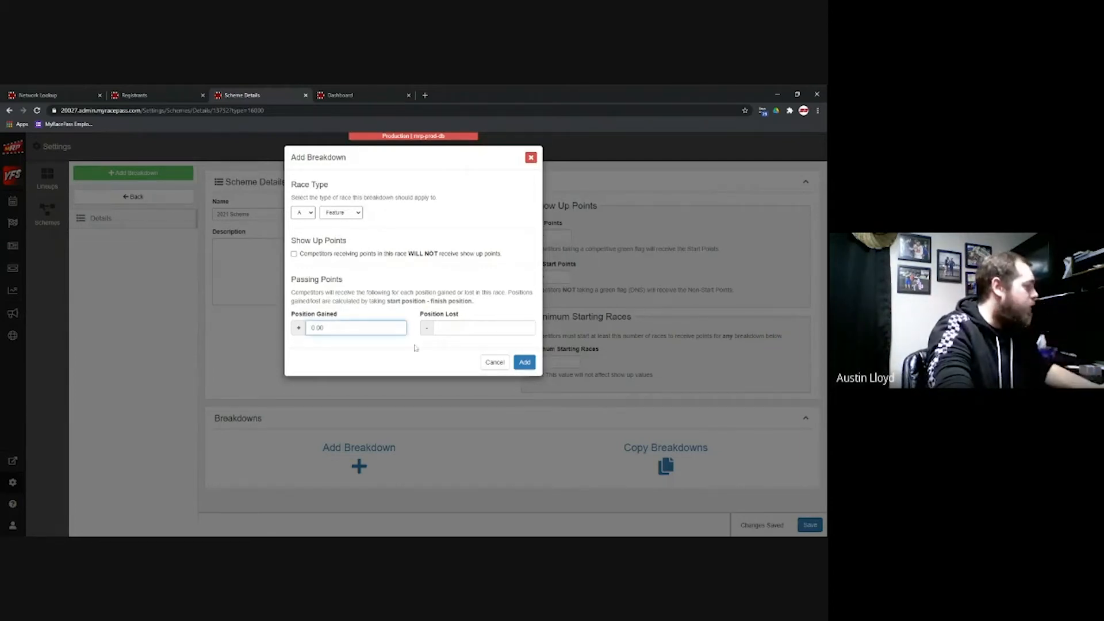
left_click(452, 327)
left_click(412, 347)
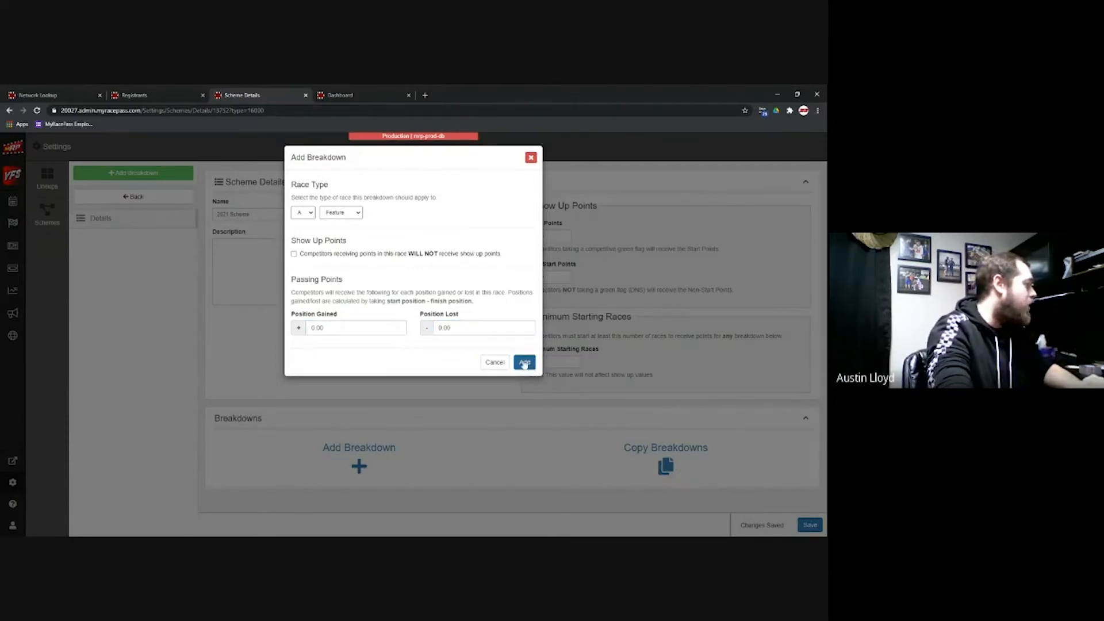
left_click(531, 363)
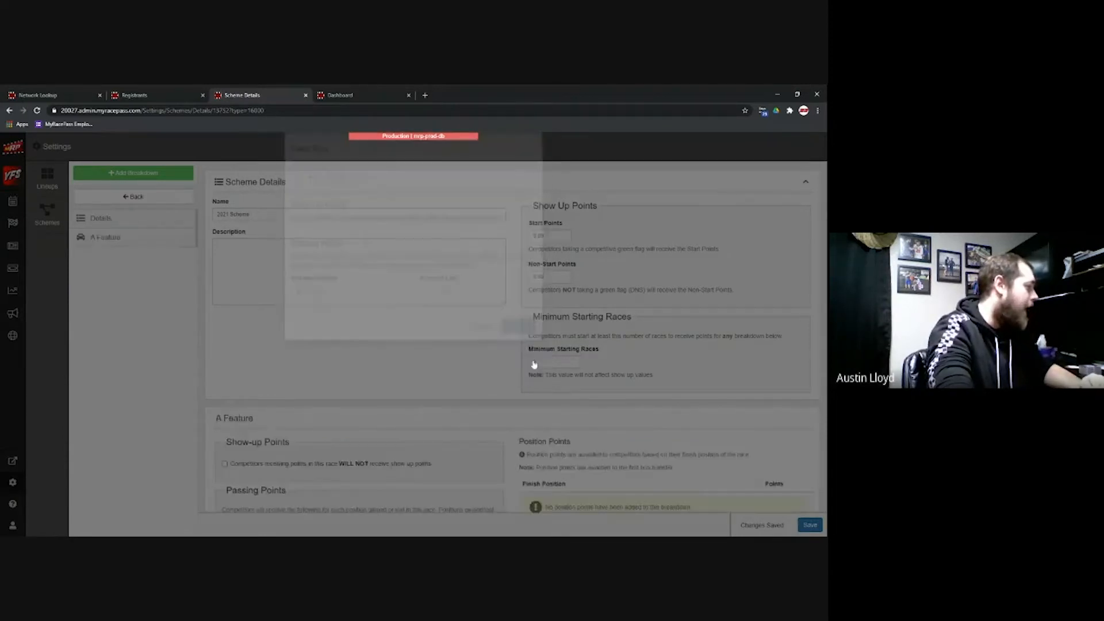
Step: Generate 24 A Feature position rows starting at 500 points, decreasing by 5
scroll(611, 390, "down", 2)
scroll(611, 389, "down", 6)
scroll(624, 399, "up", 5)
double_click(525, 405)
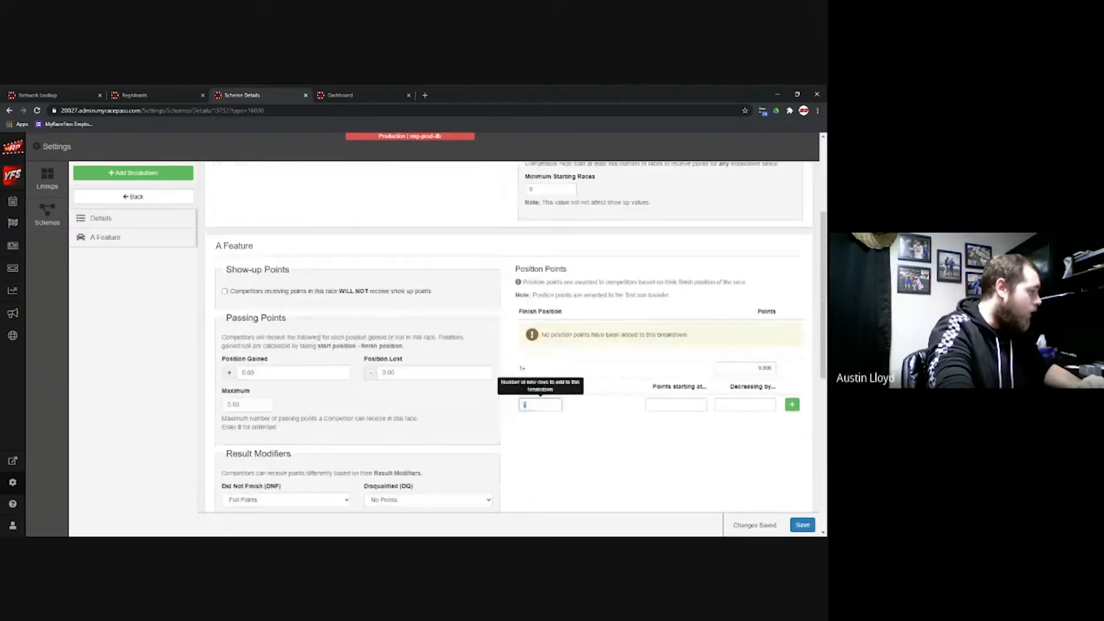
type("24")
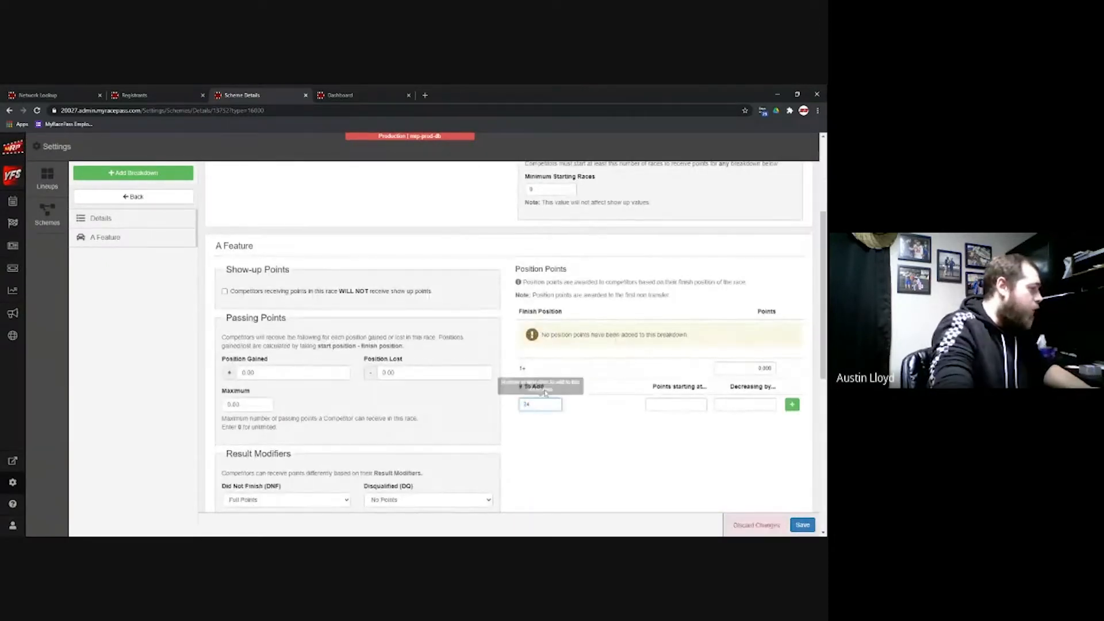
left_click(676, 404)
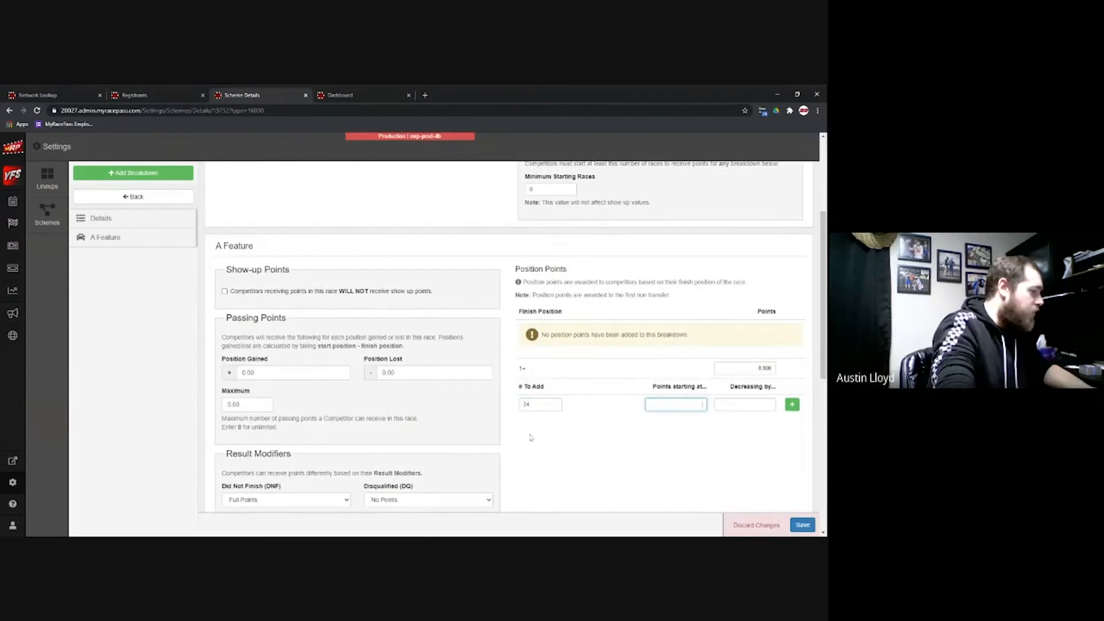
type("500")
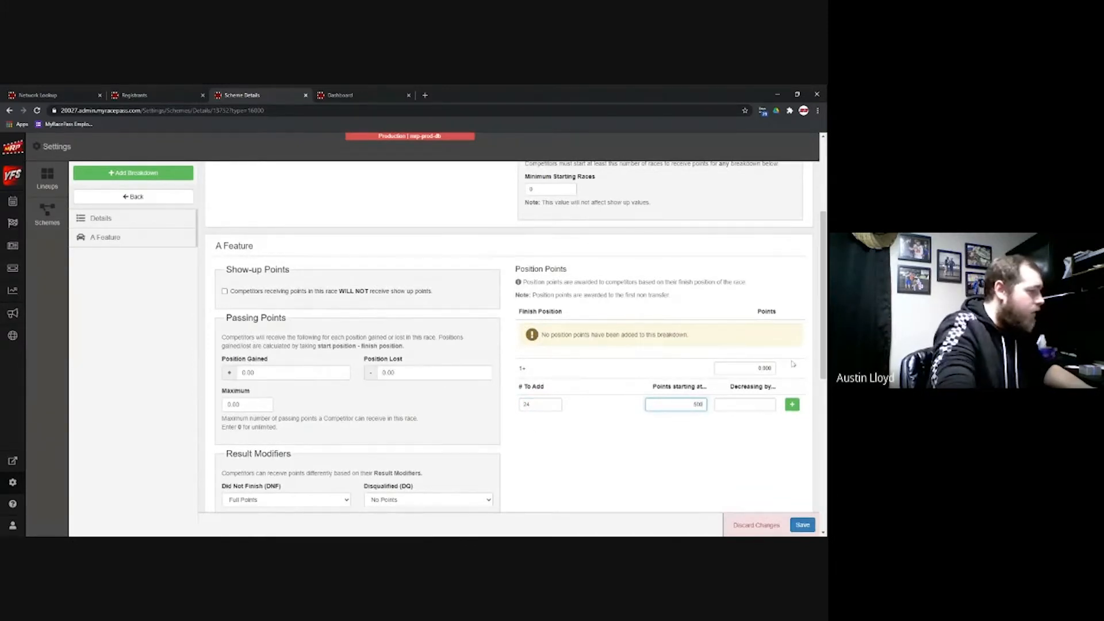
left_click(747, 404)
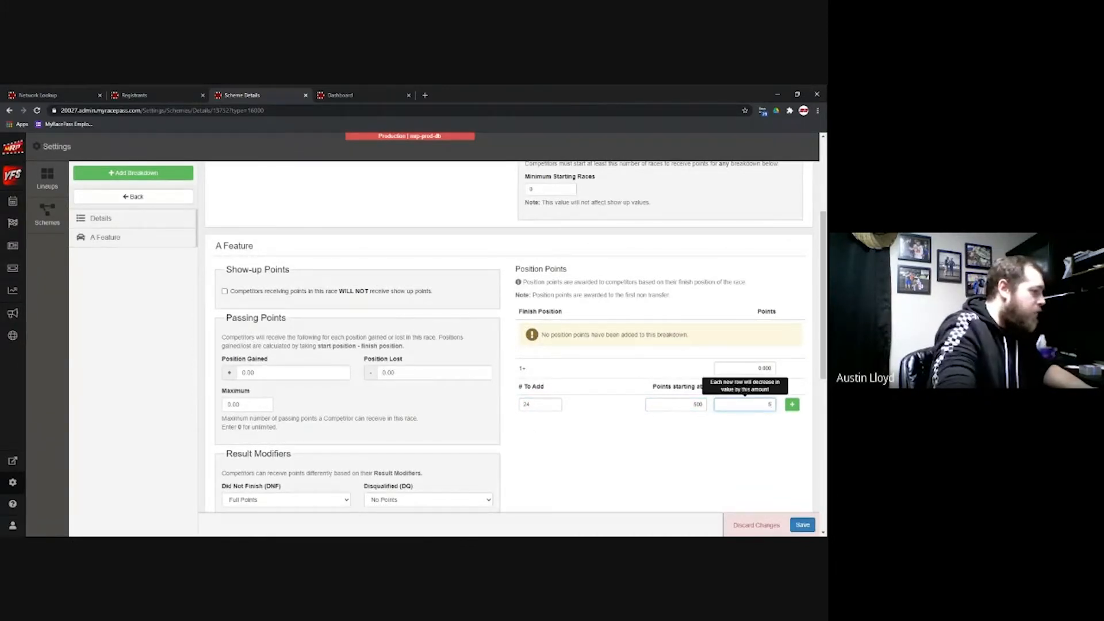
left_click(792, 406)
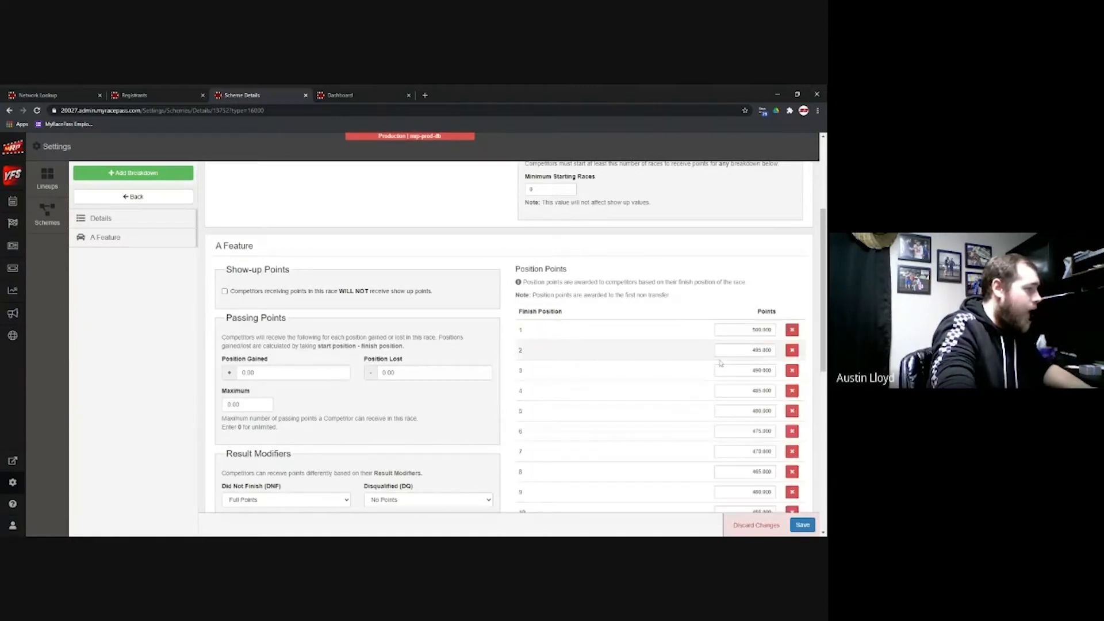
Step: Scroll through the generated points, 500 for first down to 385 for 24th
scroll(720, 364, "up", 1)
scroll(724, 364, "down", 4)
scroll(729, 363, "down", 4)
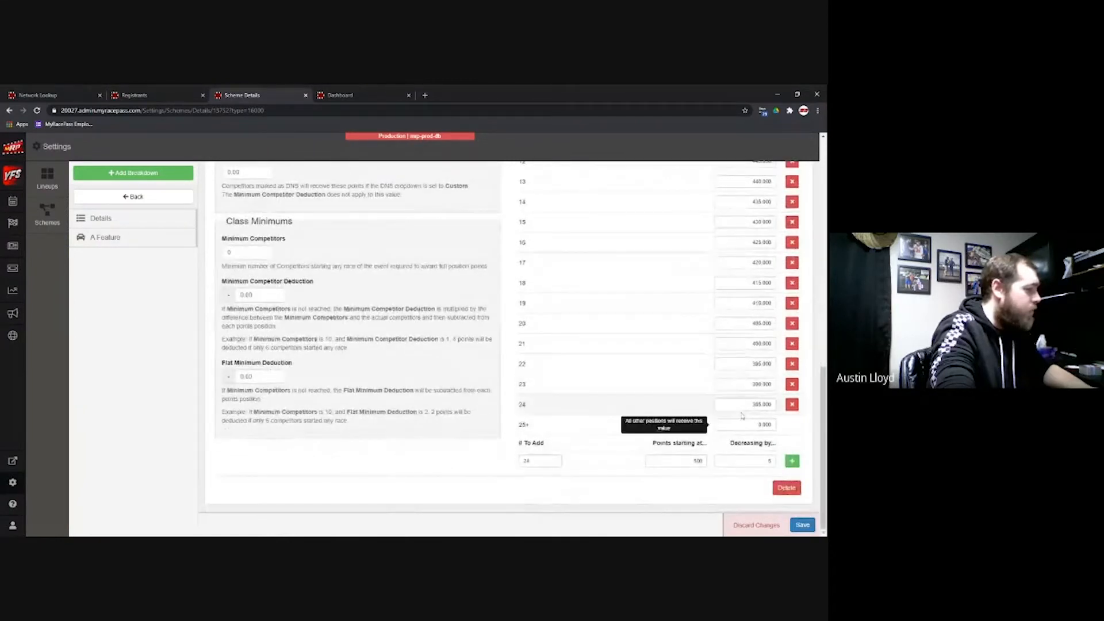
scroll(729, 363, "up", 10)
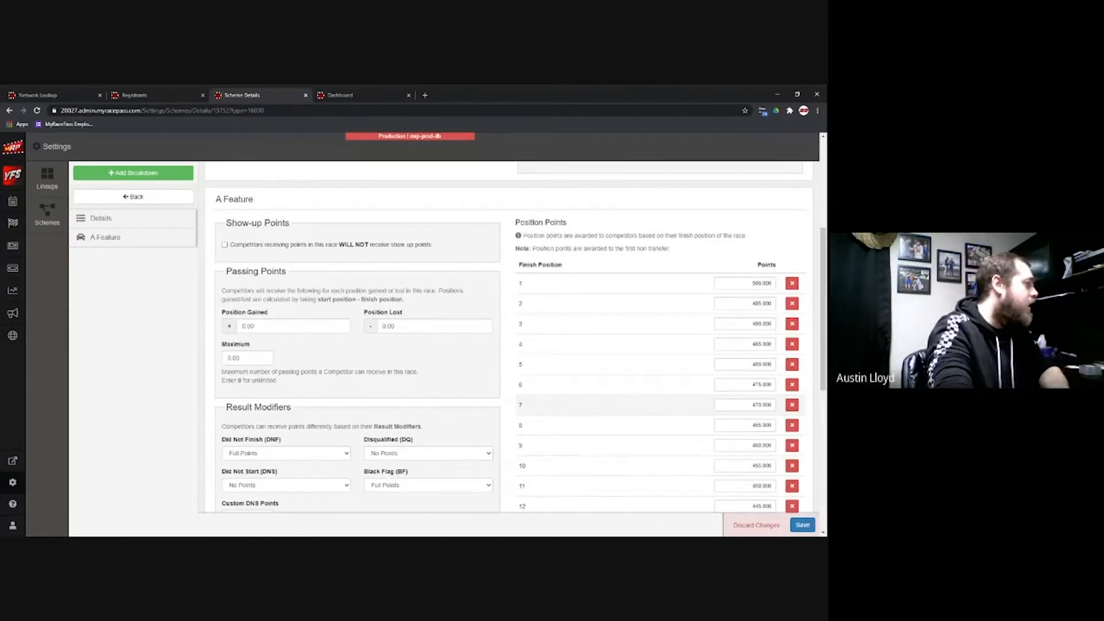
scroll(682, 385, "up", 3)
scroll(677, 380, "down", 4)
scroll(676, 380, "down", 2)
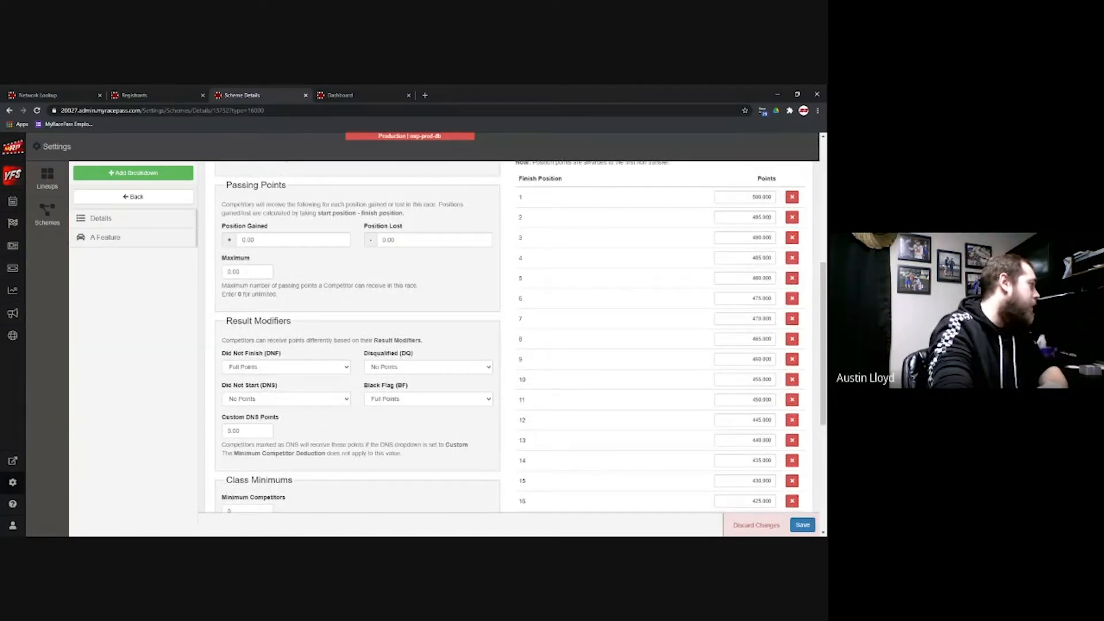
scroll(355, 334, "down", 3)
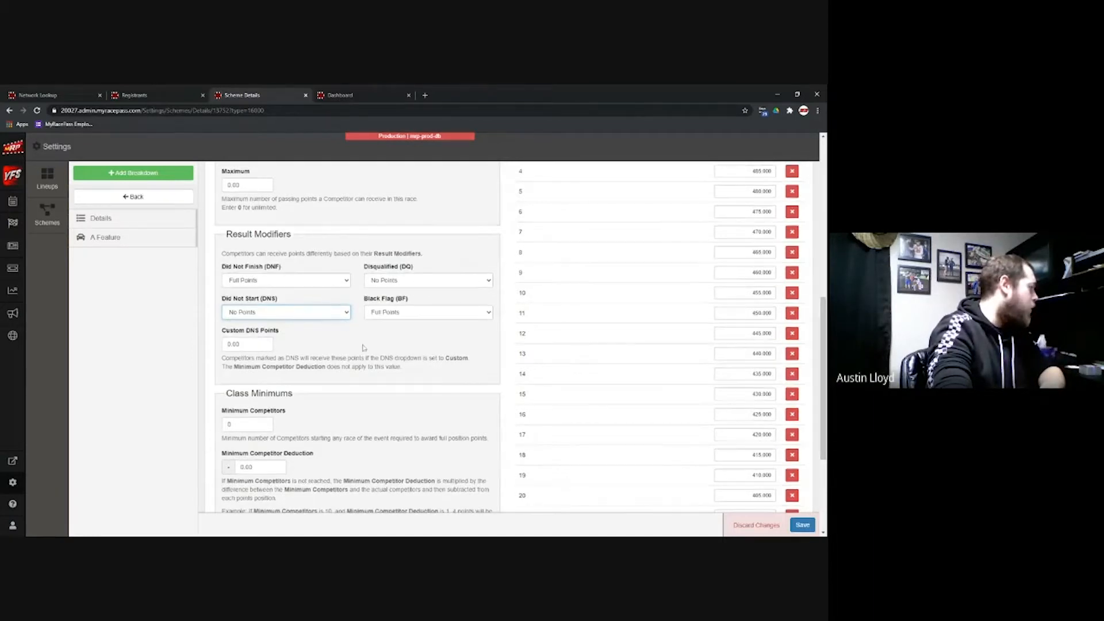
scroll(362, 347, "down", 3)
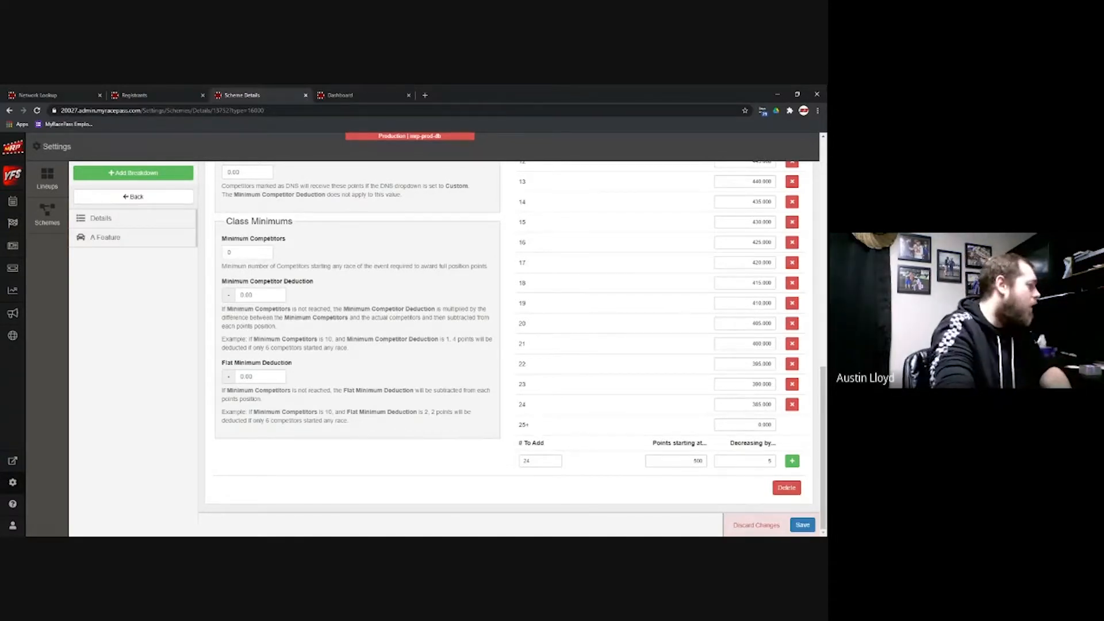
scroll(361, 353, "up", 15)
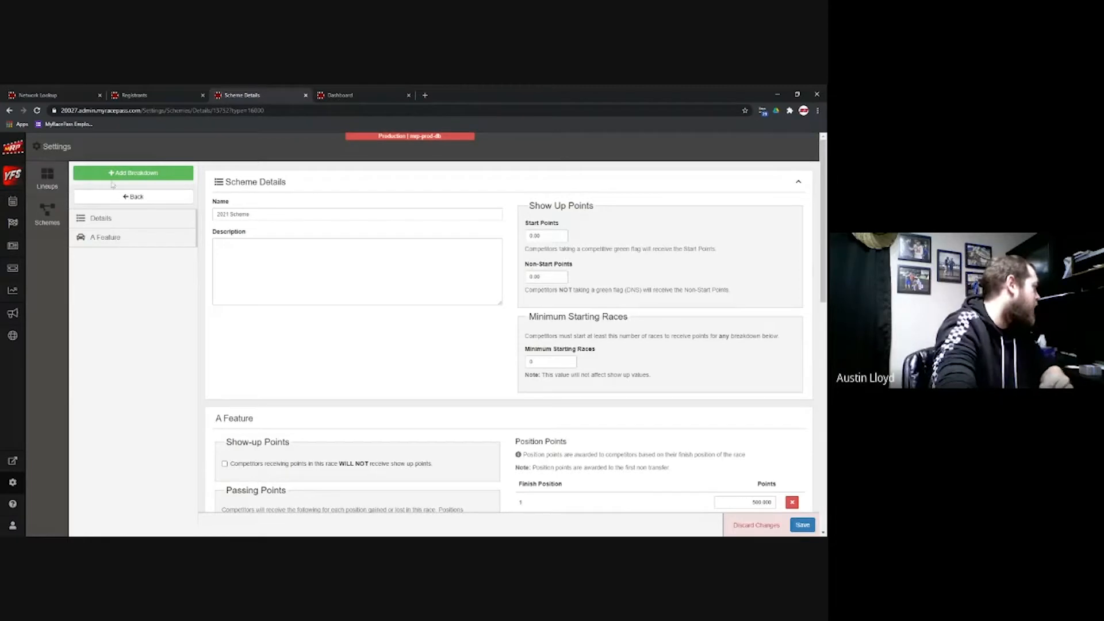
Step: Save the 2021 Scheme and go back to the scheme list
left_click(128, 197)
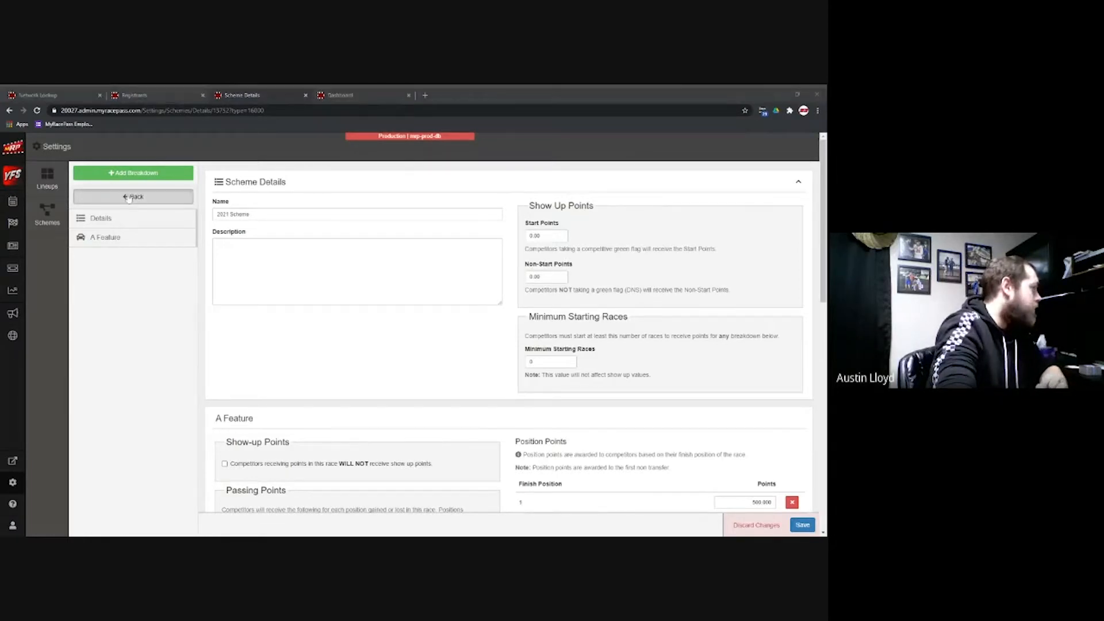
left_click(810, 527)
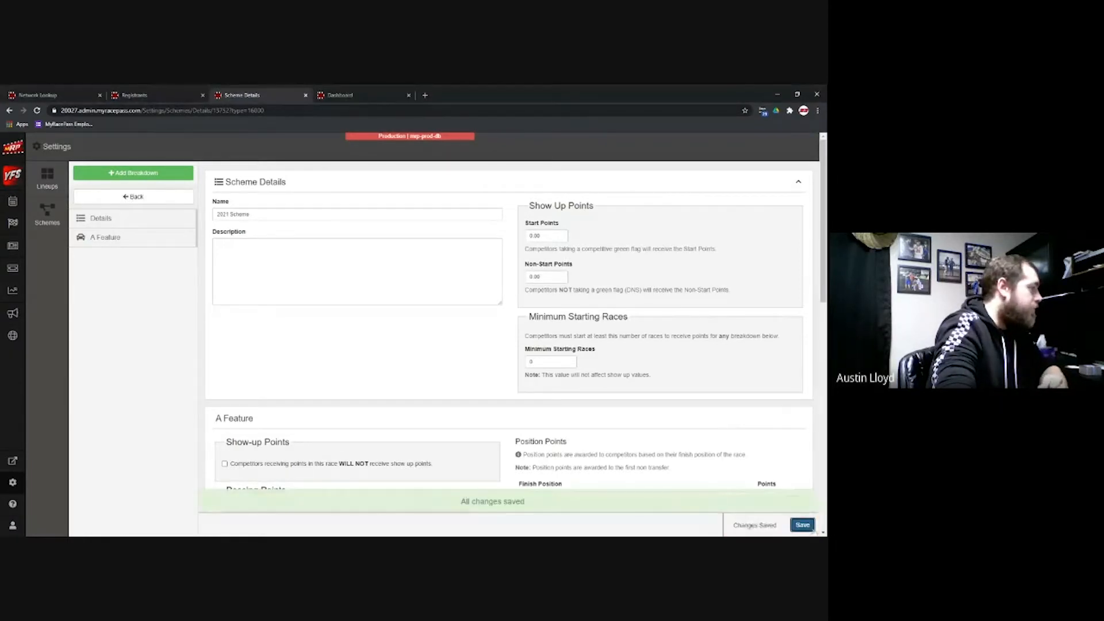
left_click(122, 198)
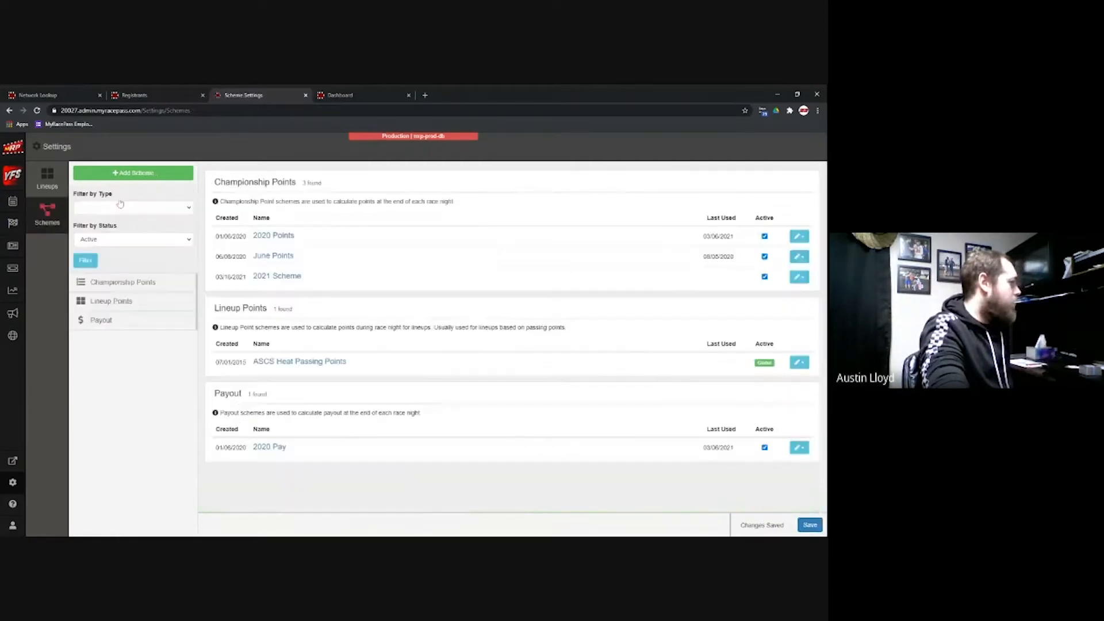
Step: Close the extra tab and reopen Settings > Points/Pay Schemes from the registrants page
left_click(305, 96)
left_click(164, 93)
left_click(803, 146)
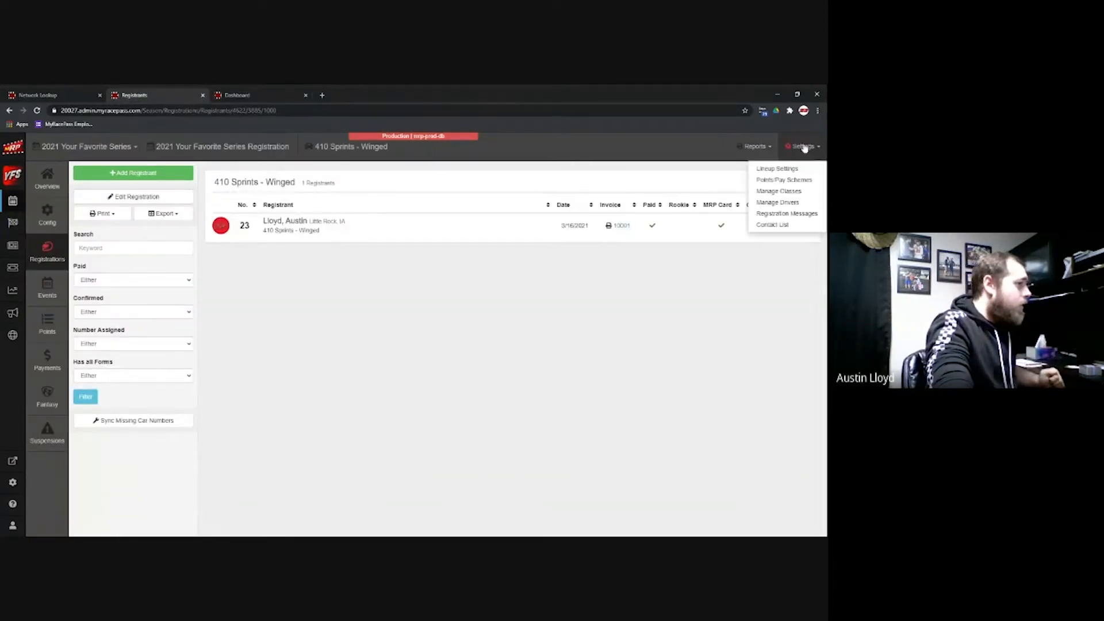
left_click(796, 184)
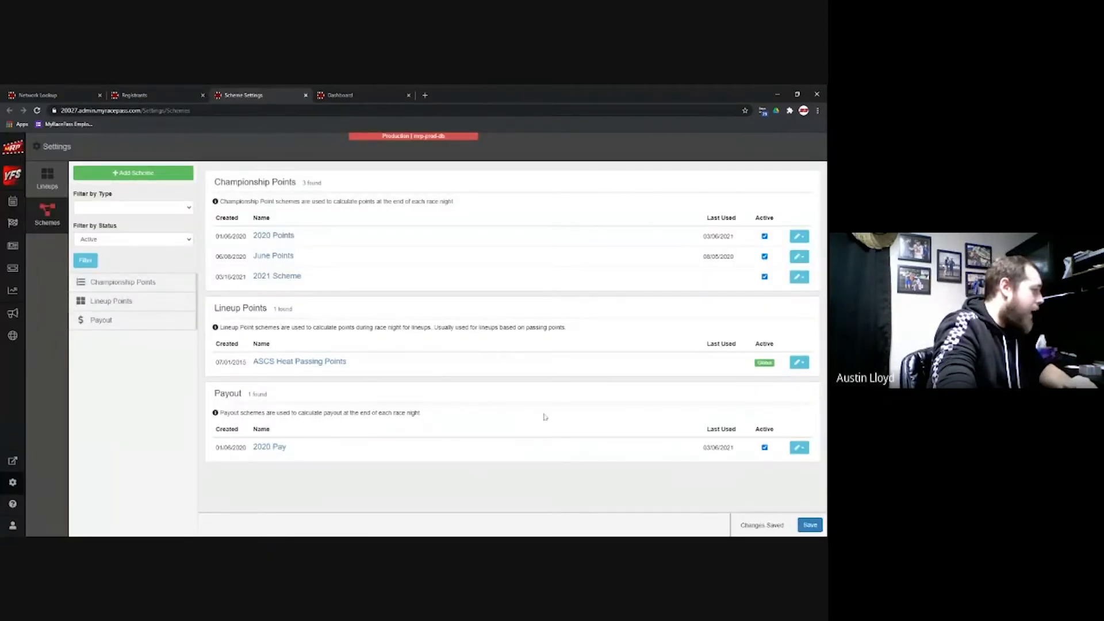
Step: Create a payout scheme named 'Pay 2021'
left_click(154, 178)
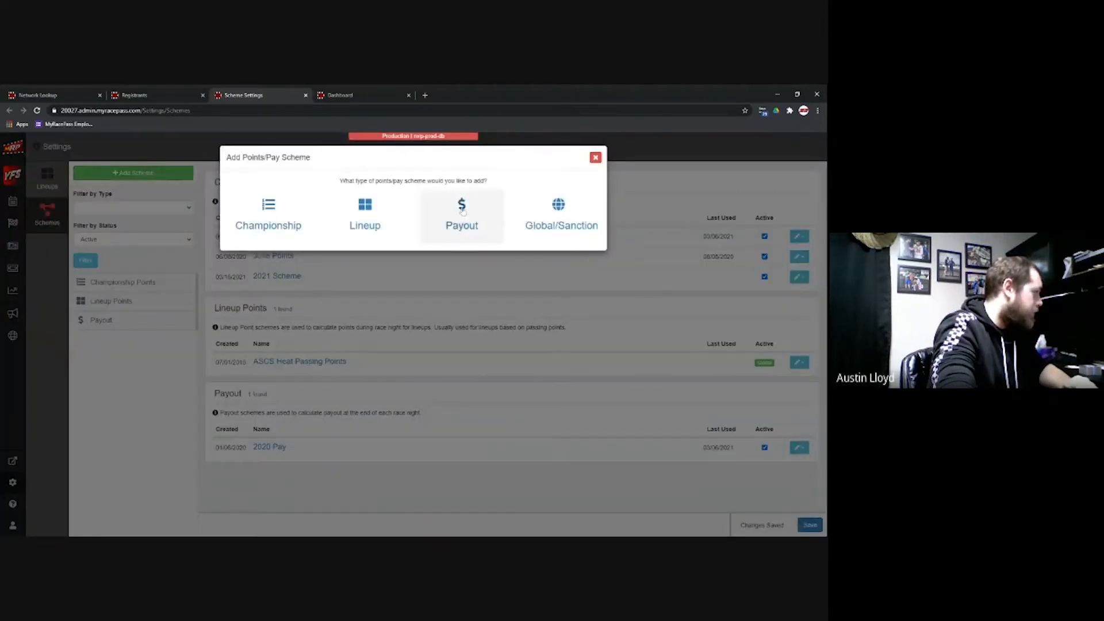
left_click(462, 212)
type("Pay")
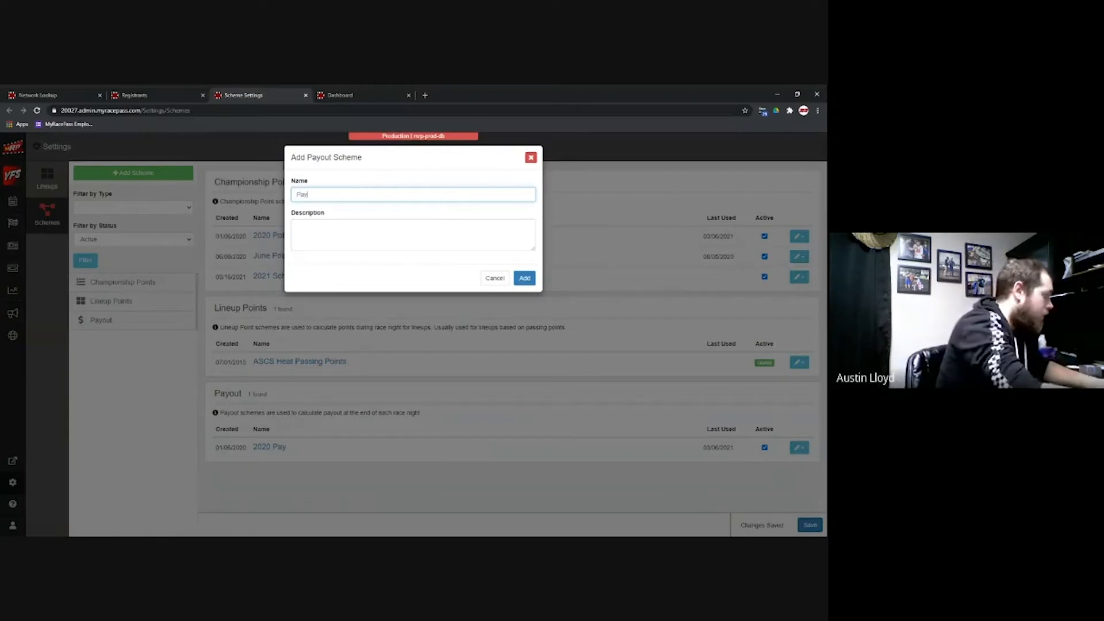
type(" 2021")
left_click(524, 278)
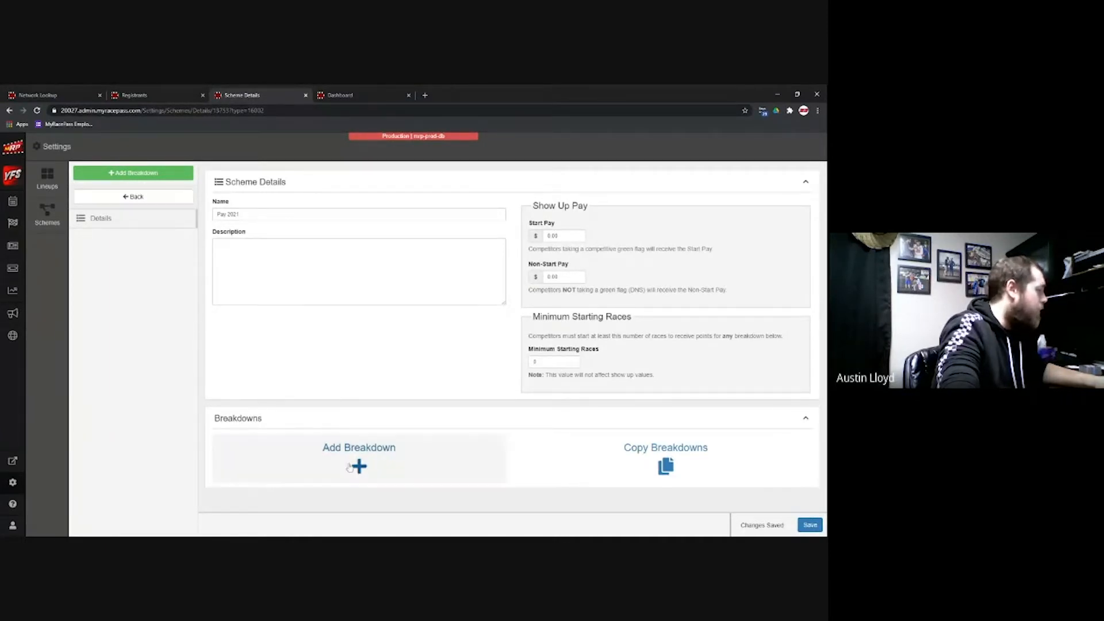
Step: Add an A Feature breakdown to the Pay 2021 scheme
left_click(358, 466)
left_click(311, 214)
left_click(312, 222)
left_click(346, 214)
left_click(345, 231)
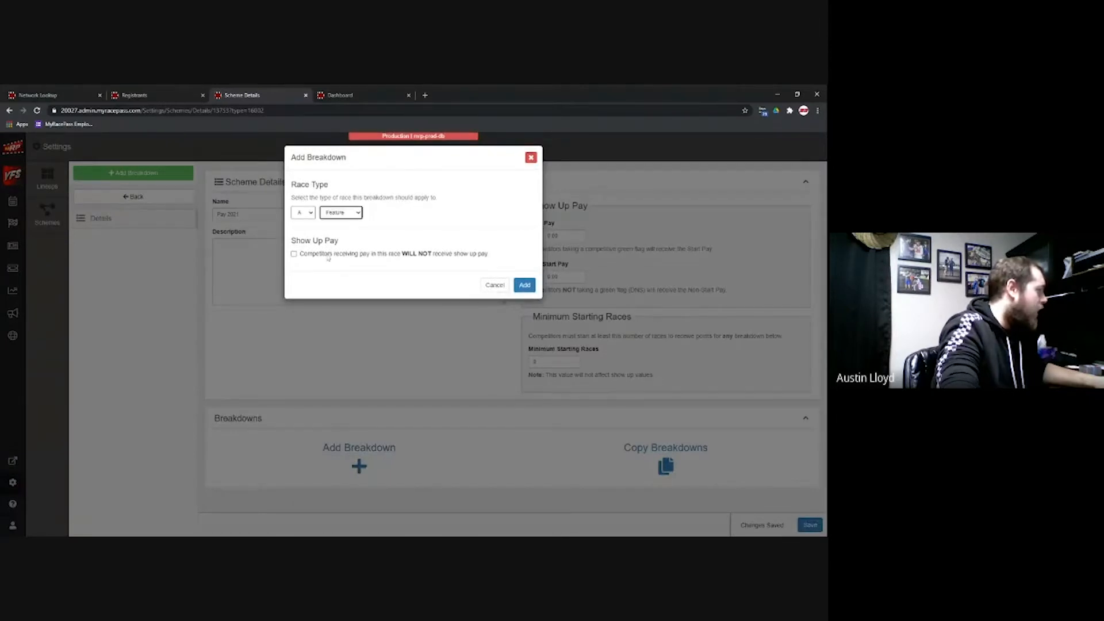
left_click(526, 285)
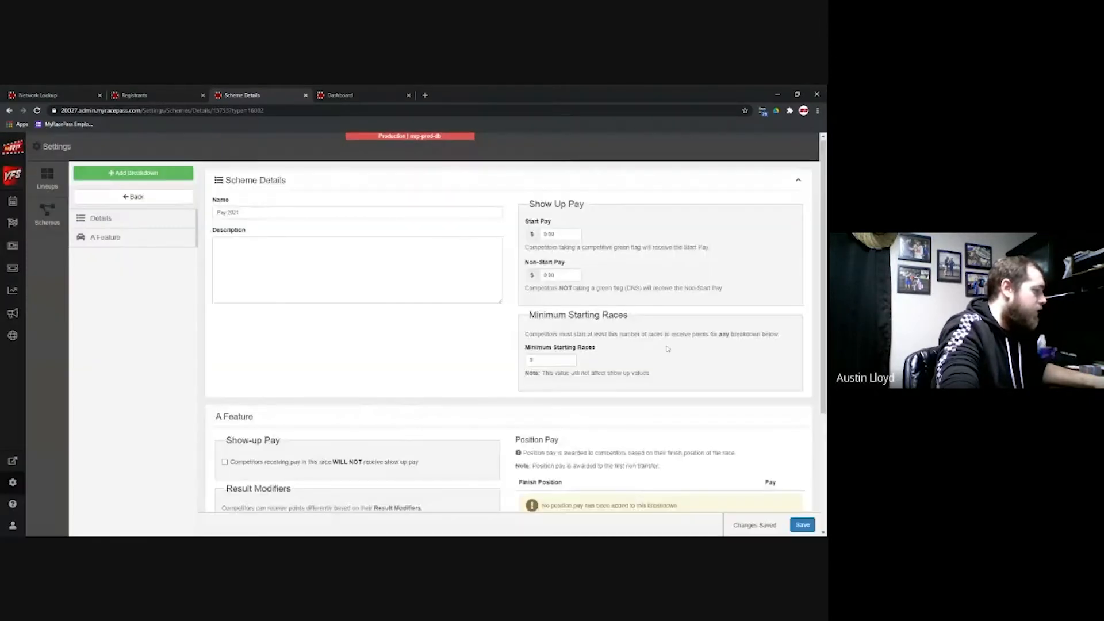
Step: Generate 24 pay positions starting at 10000, decreasing by 250
scroll(669, 353, "down", 4)
left_click(541, 404)
type("24")
key("Tab")
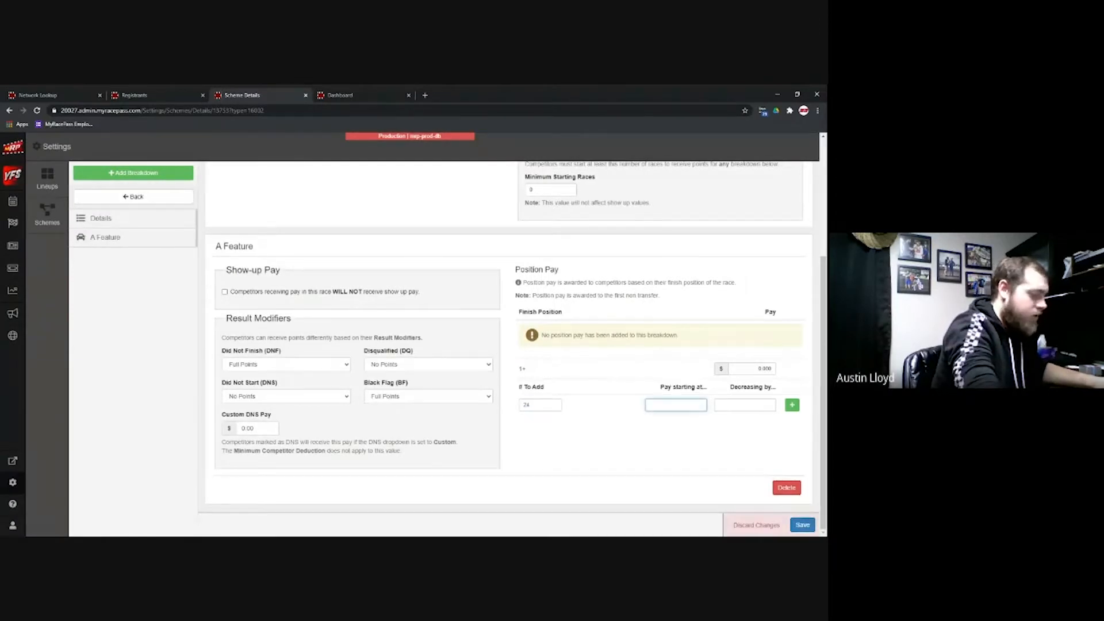
type("$10")
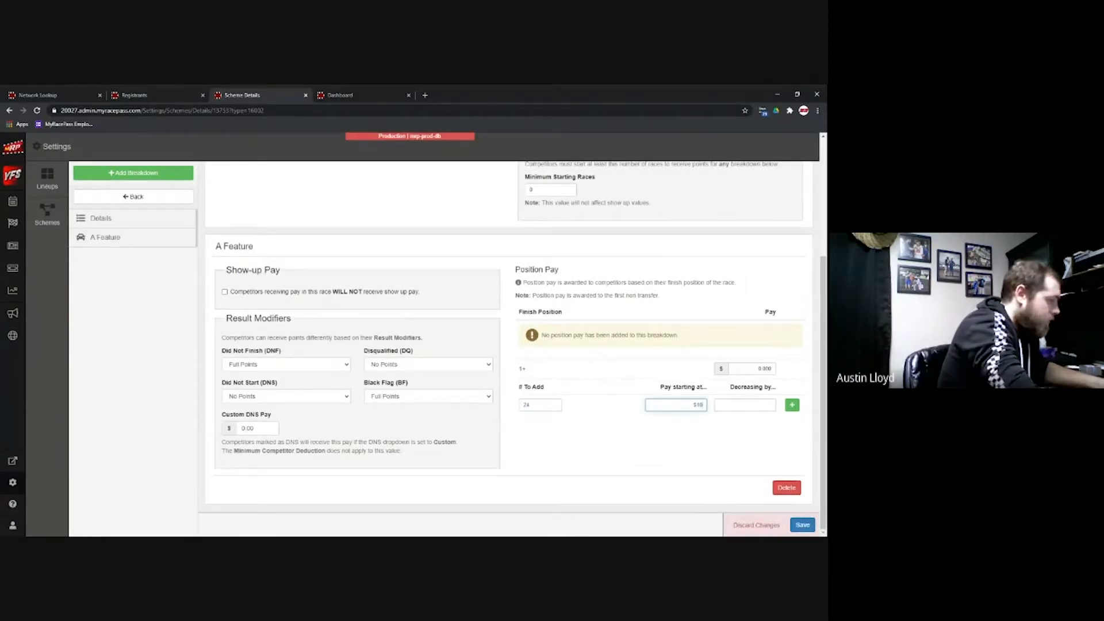
type(".000")
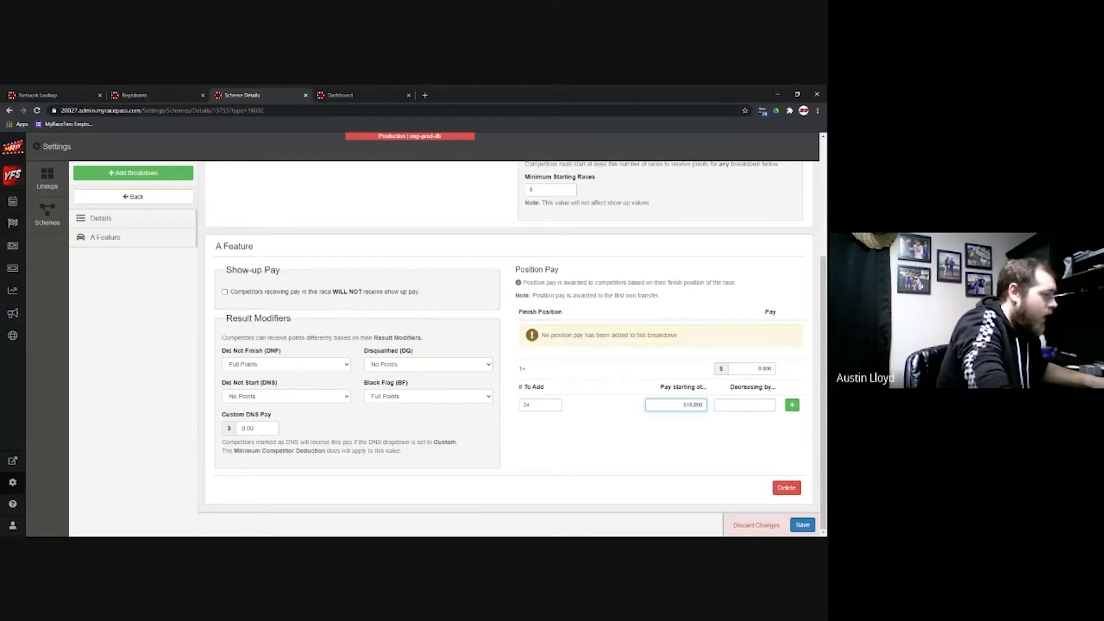
key("BackSpace")
key("Tab")
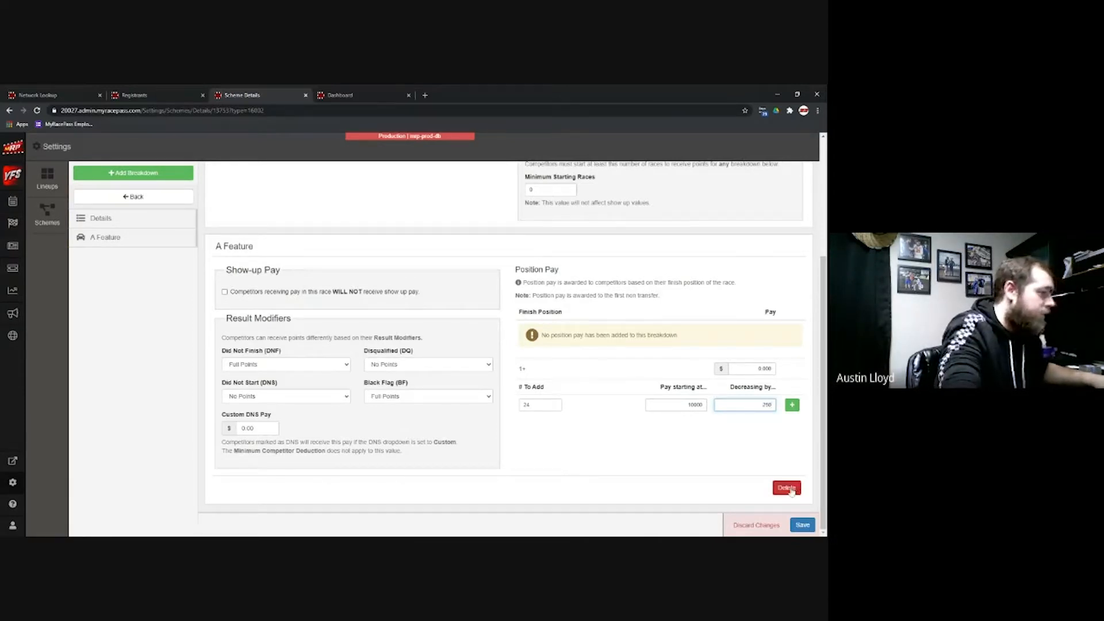
left_click(792, 405)
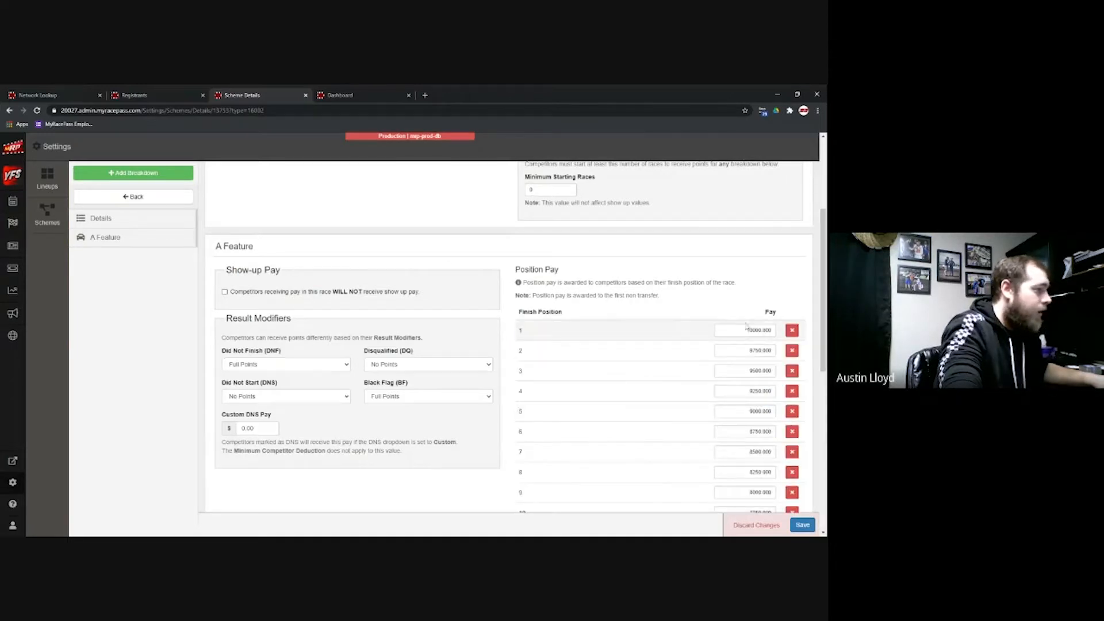
Step: Save the Pay 2021 scheme and check its payouts down to 4250
scroll(746, 325, "down", 6)
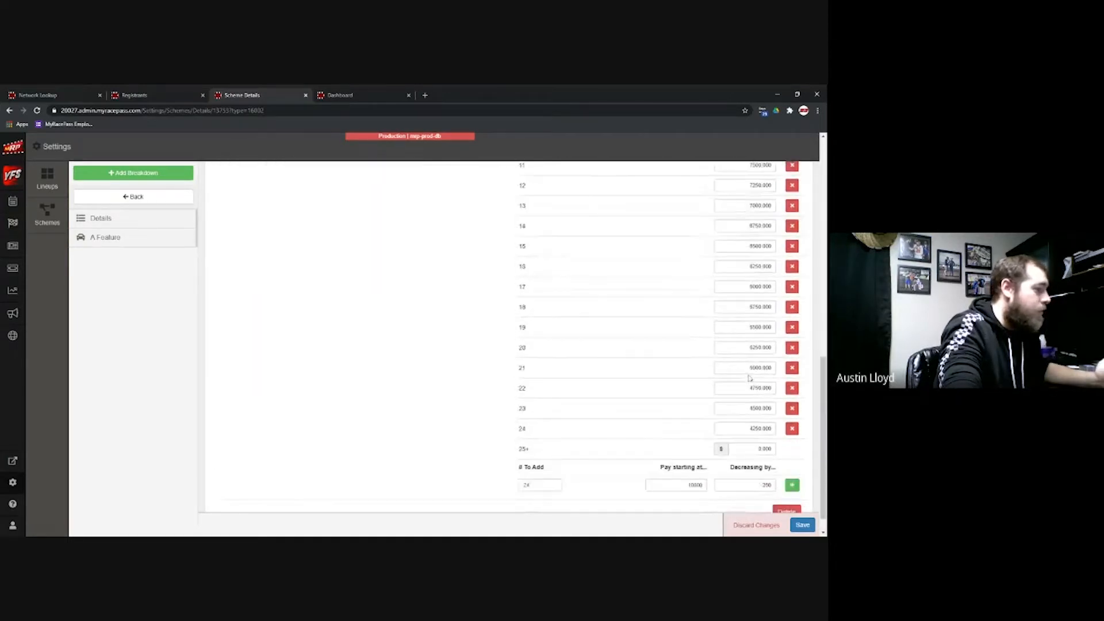
scroll(749, 378, "up", 8)
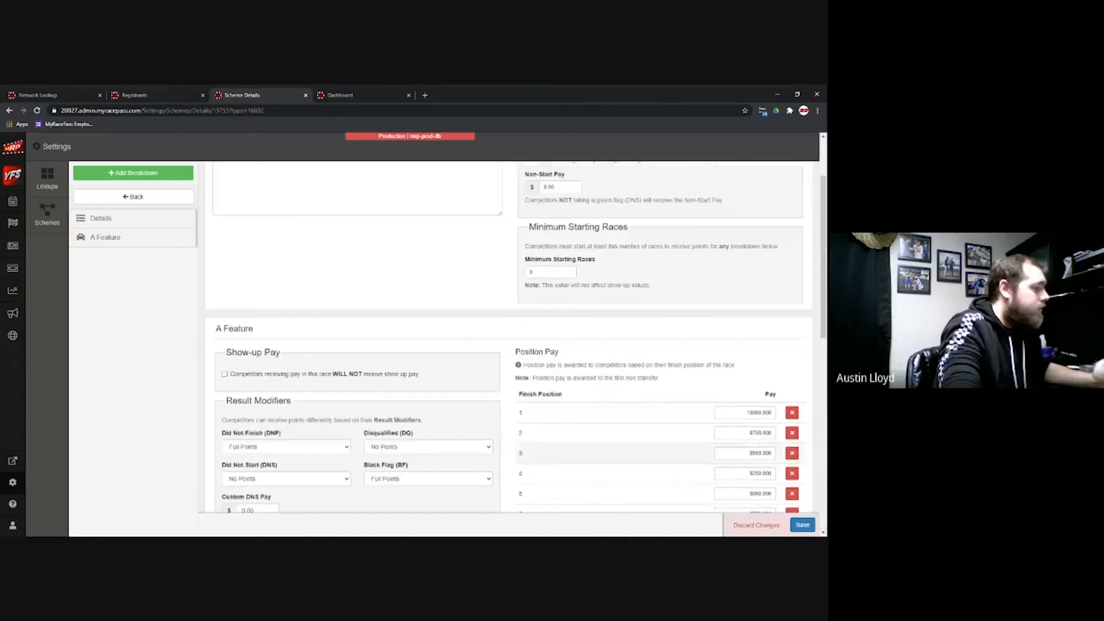
left_click(802, 524)
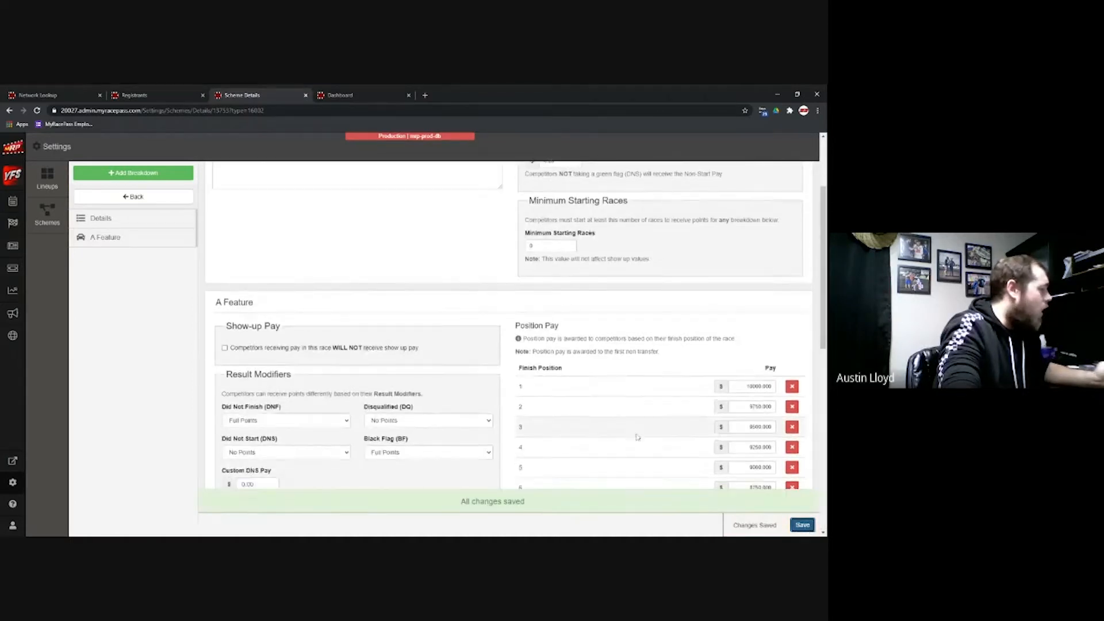
scroll(416, 377, "down", 8)
scroll(408, 369, "up", 3)
scroll(428, 366, "down", 5)
scroll(391, 322, "up", 12)
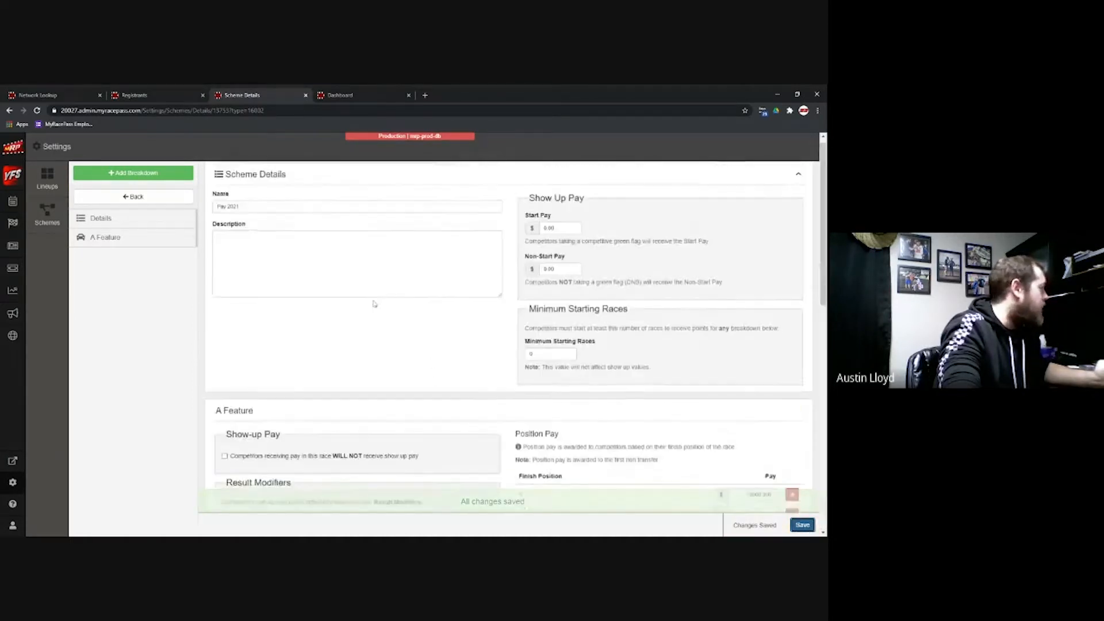
Step: Create a lineup scheme named 'Custom Passing Points'
left_click(150, 197)
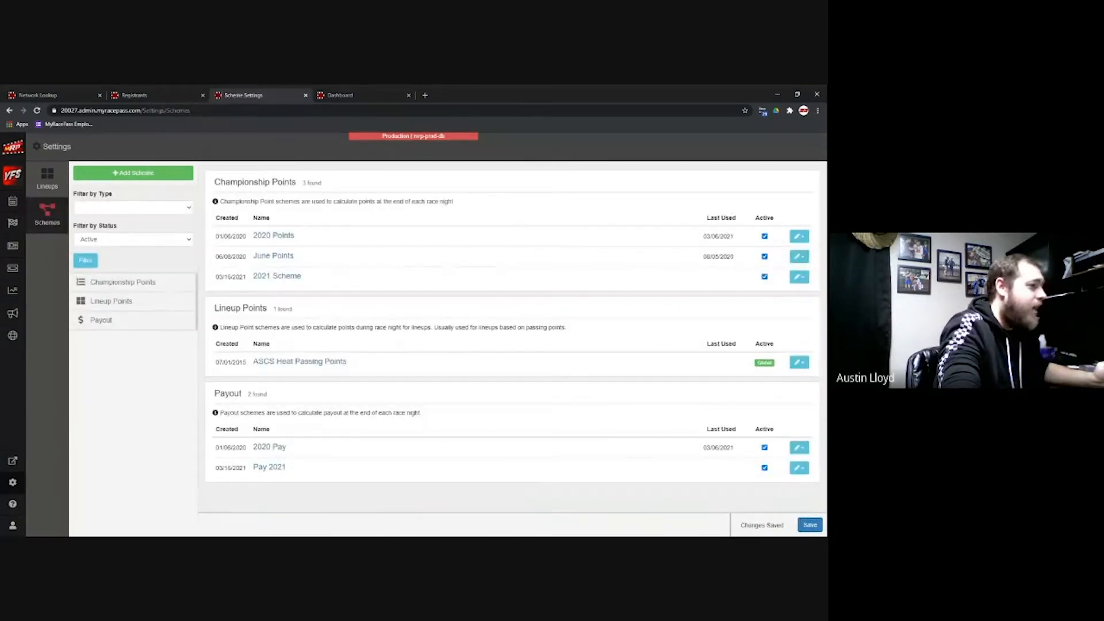
left_click(122, 174)
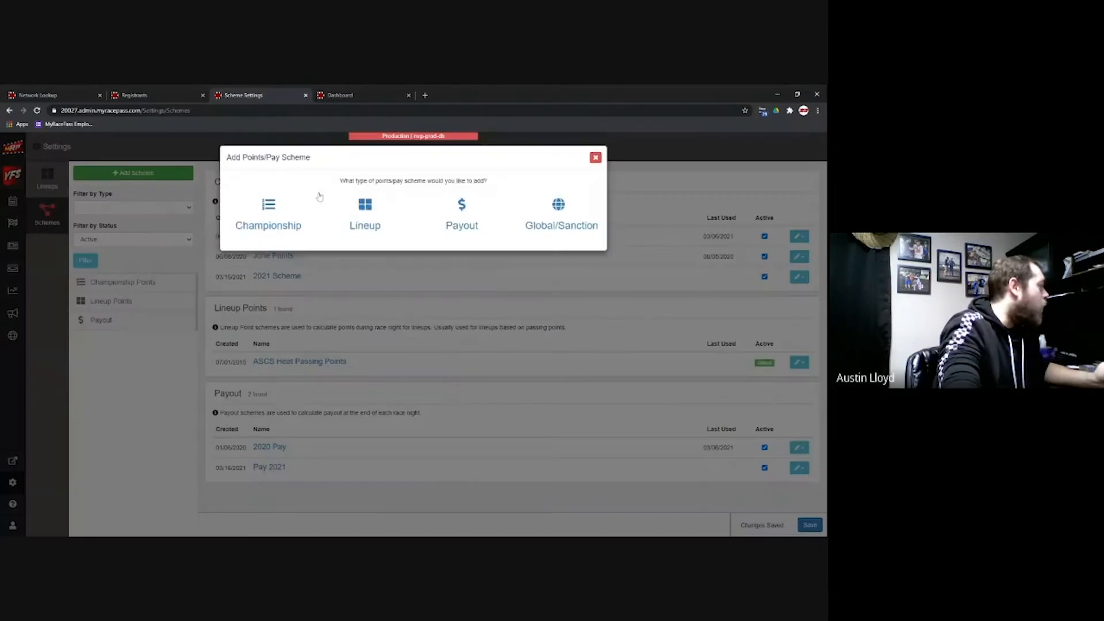
left_click(371, 217)
type("Custom ")
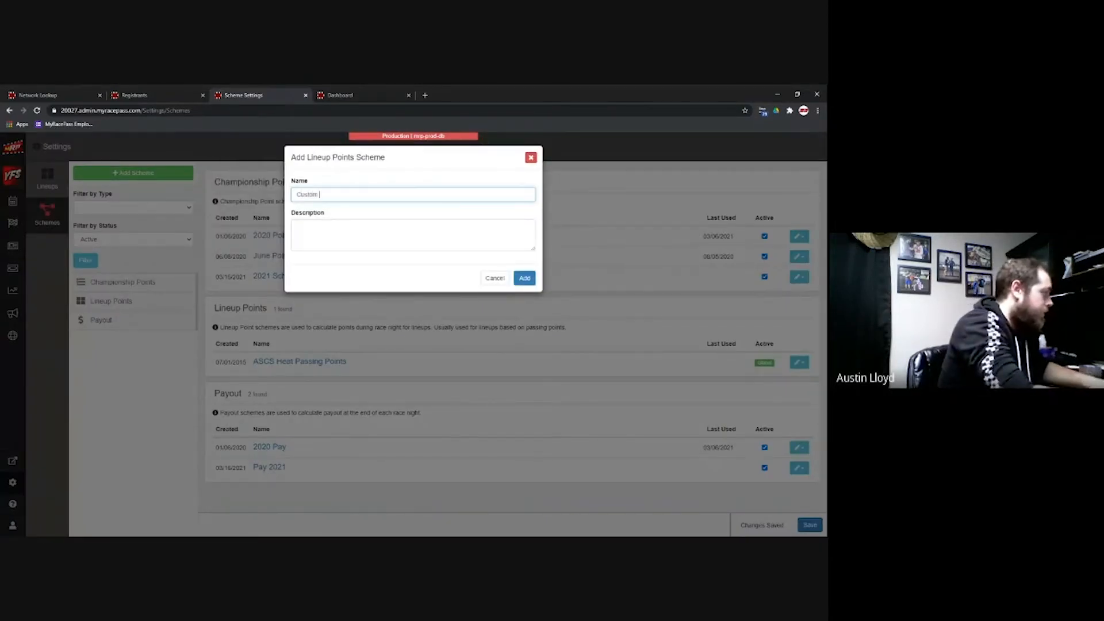
type("Passing Points")
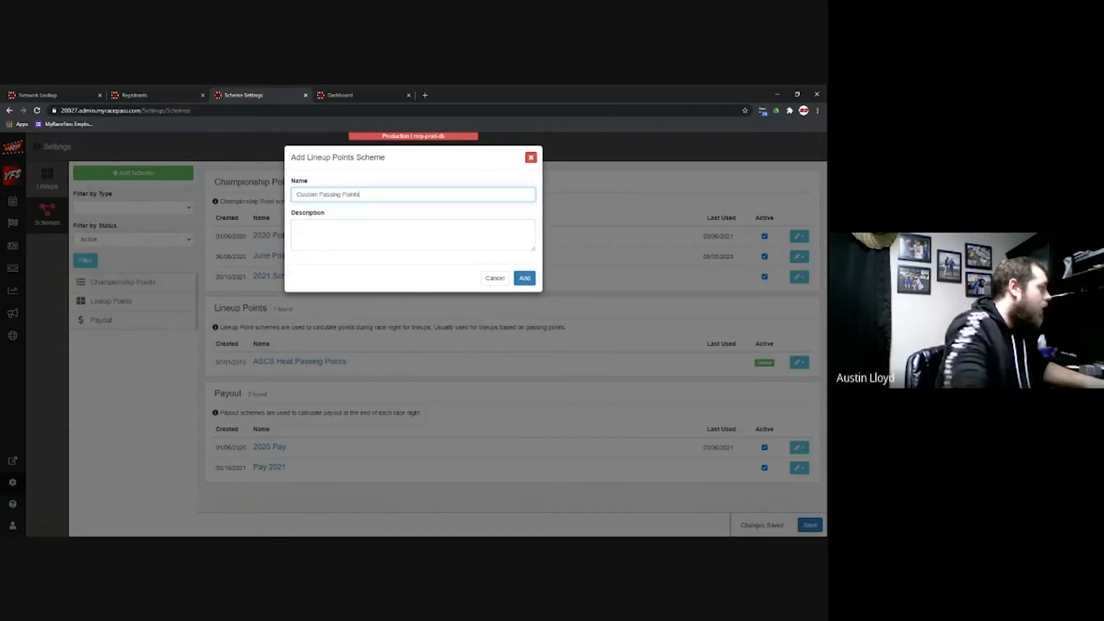
left_click(524, 278)
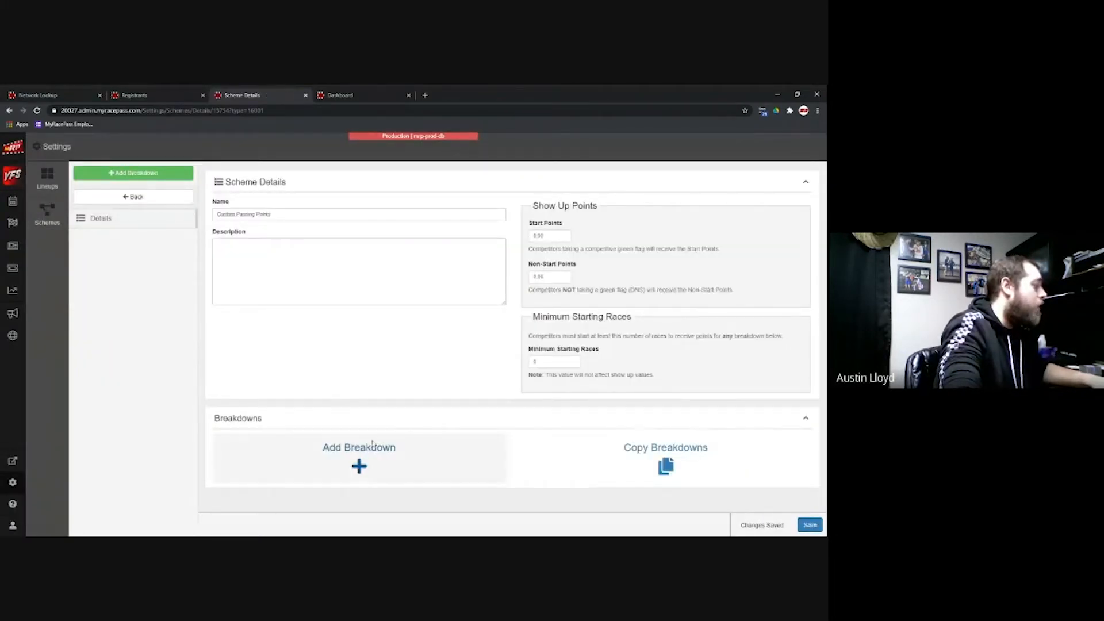
Step: Add a Heat breakdown paying 2.00 per position gained and 0.75 per position lost
left_click(360, 463)
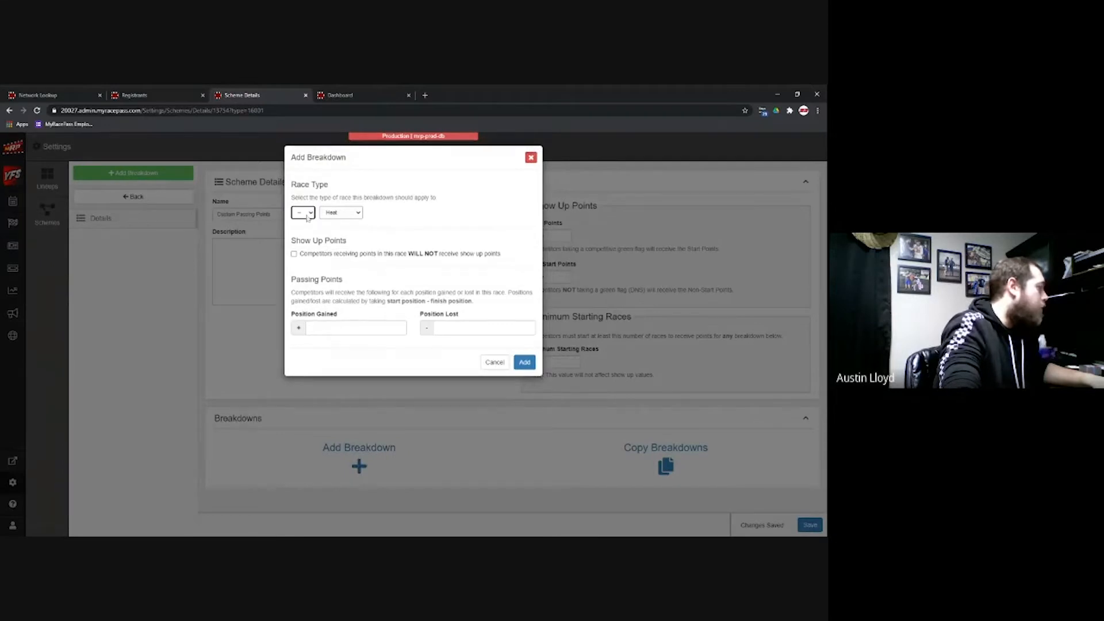
left_click(324, 328)
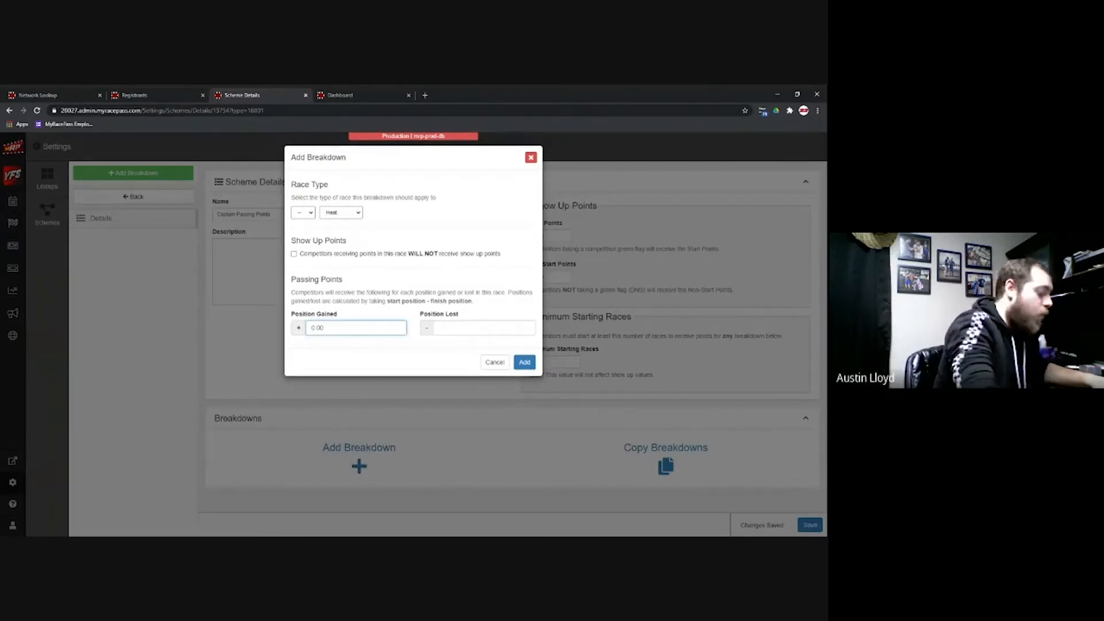
type("22")
key("BackSpace")
type("00")
key("Tab")
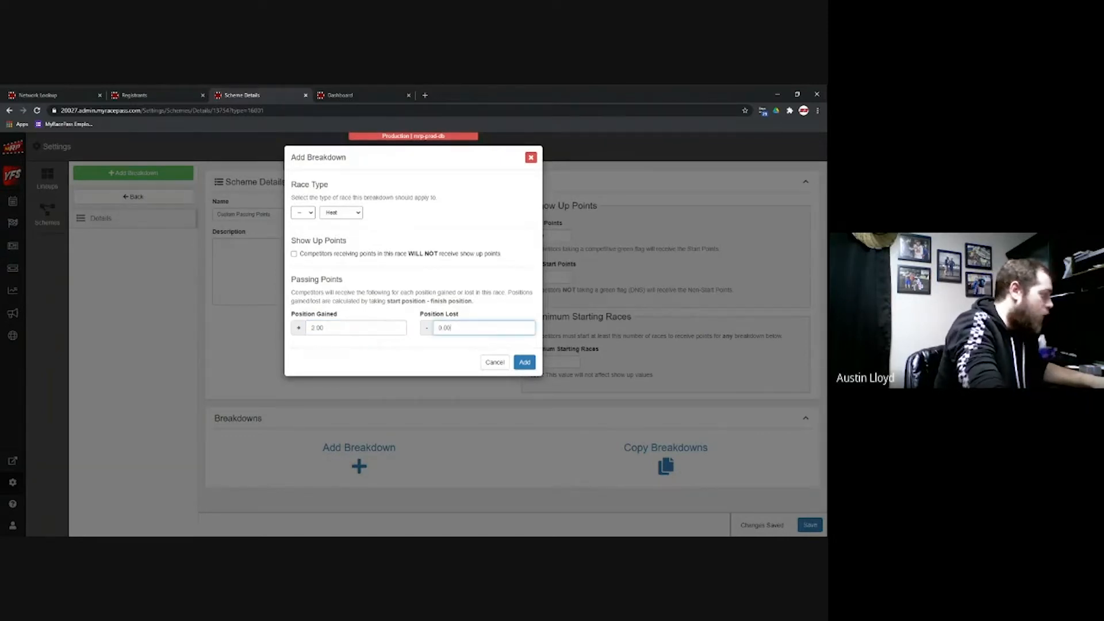
type("75")
left_click(524, 362)
Step: Generate 10 Heat finish positions from 10 points down by 1, then save the scheme
scroll(676, 398, "down", 1)
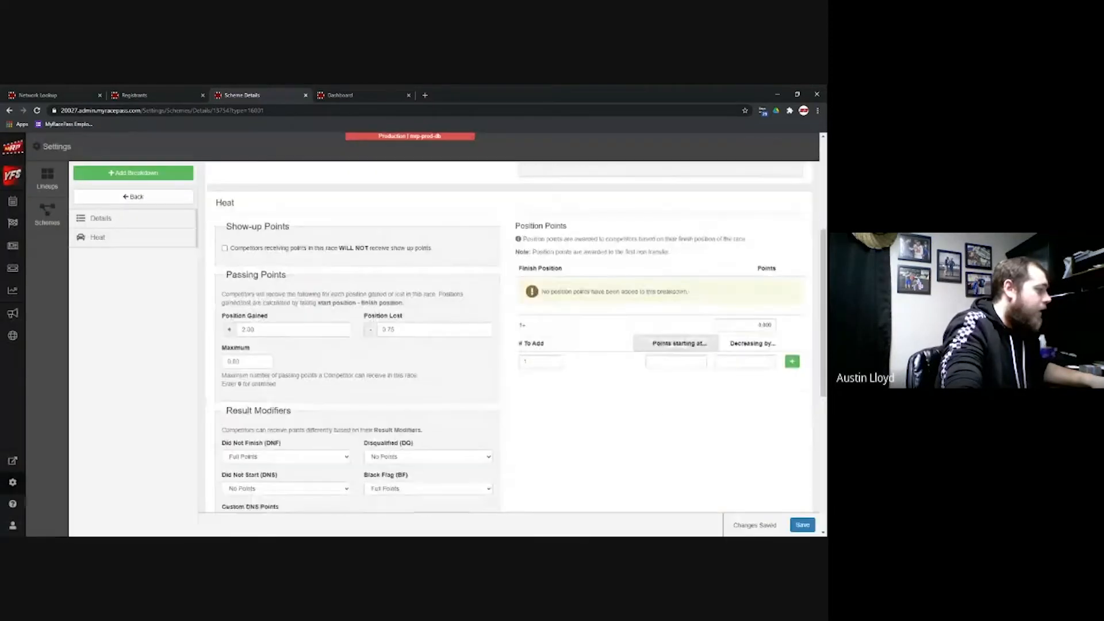
left_click(541, 361)
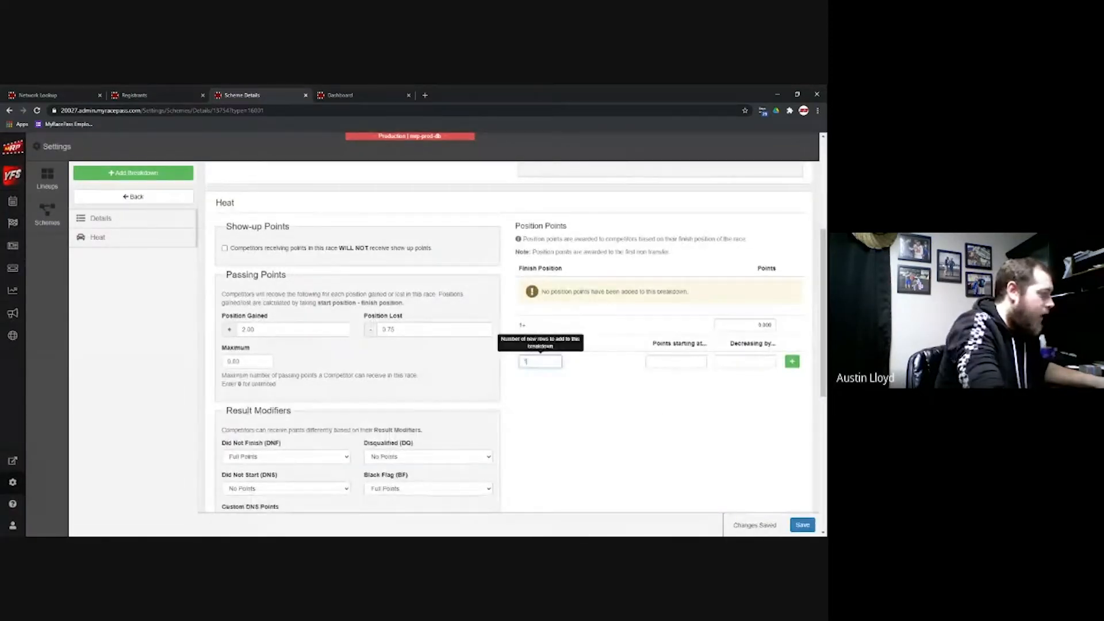
type("10")
key("Tab")
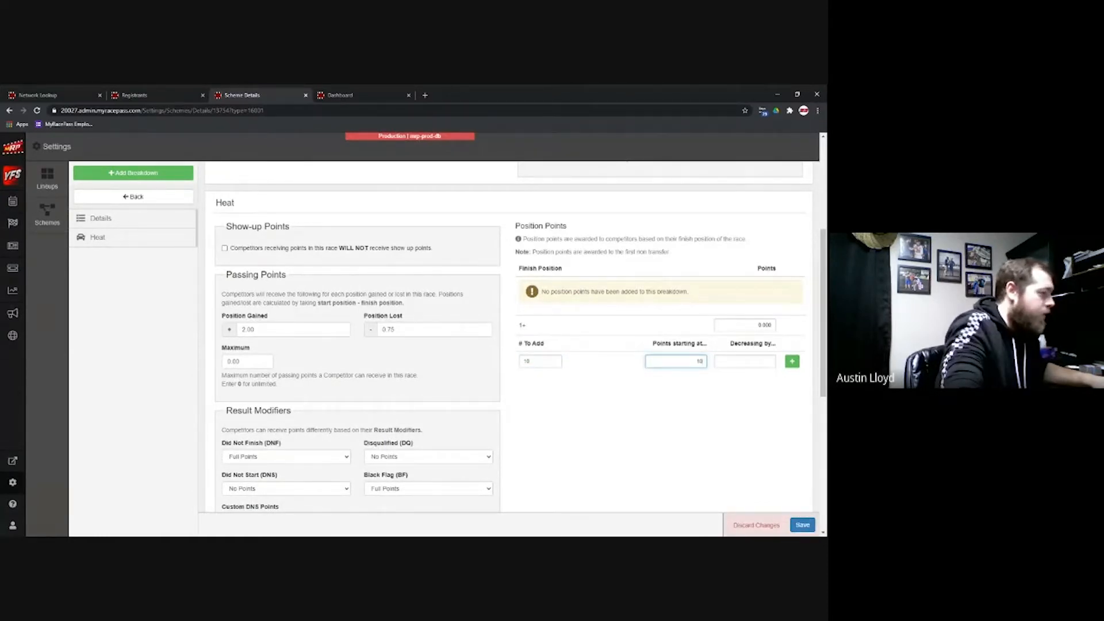
key("Tab")
type("1")
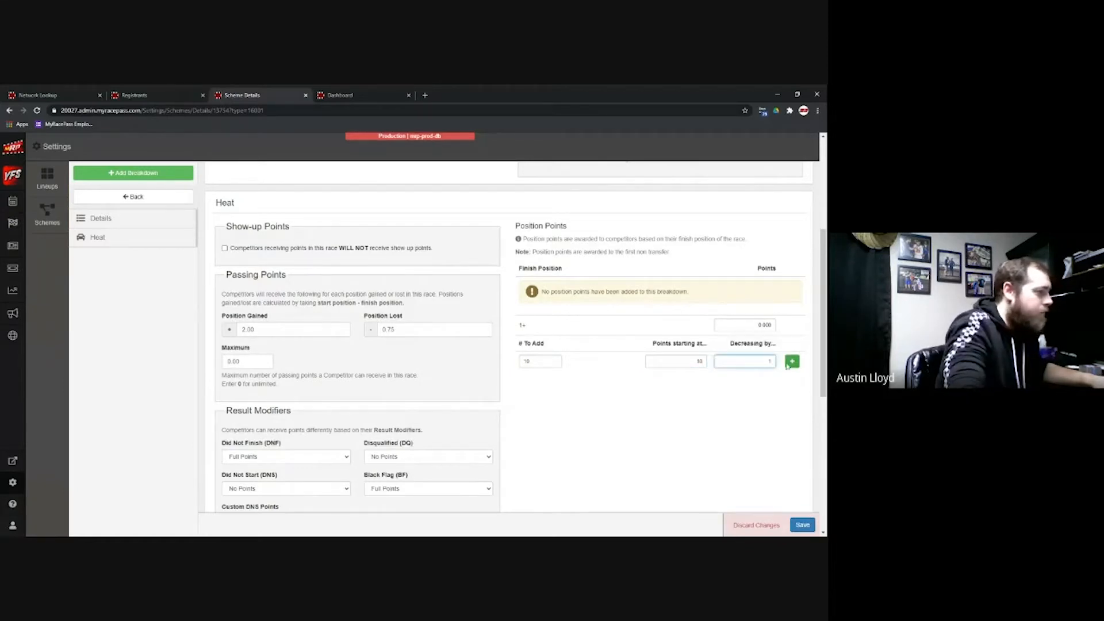
left_click(791, 361)
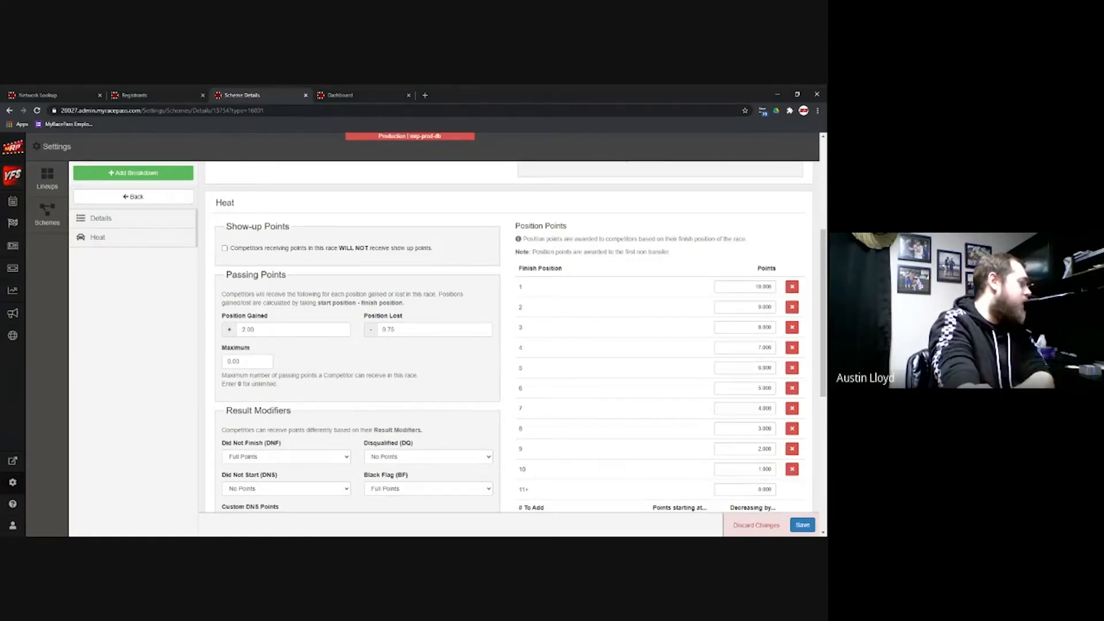
scroll(534, 387, "down", 5)
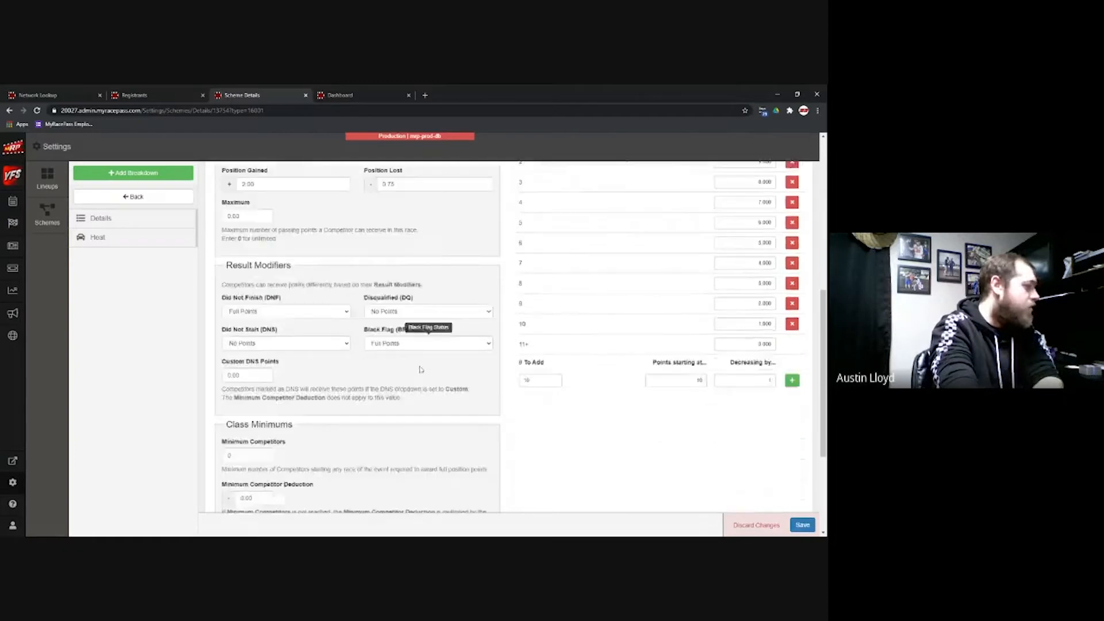
scroll(520, 395, "up", 8)
scroll(520, 393, "up", 2)
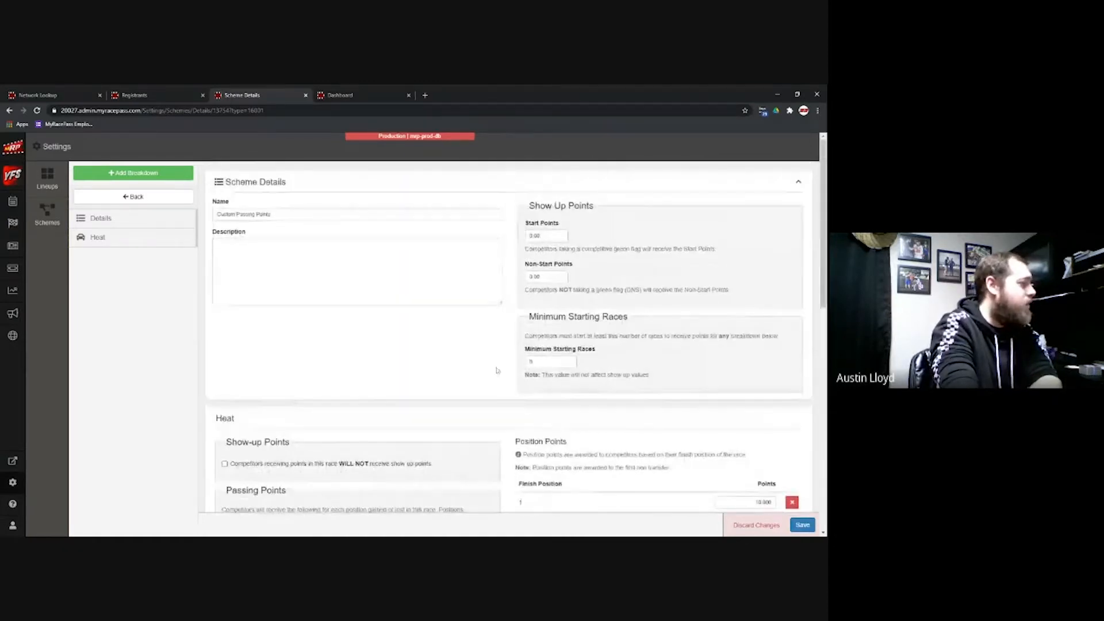
left_click(798, 528)
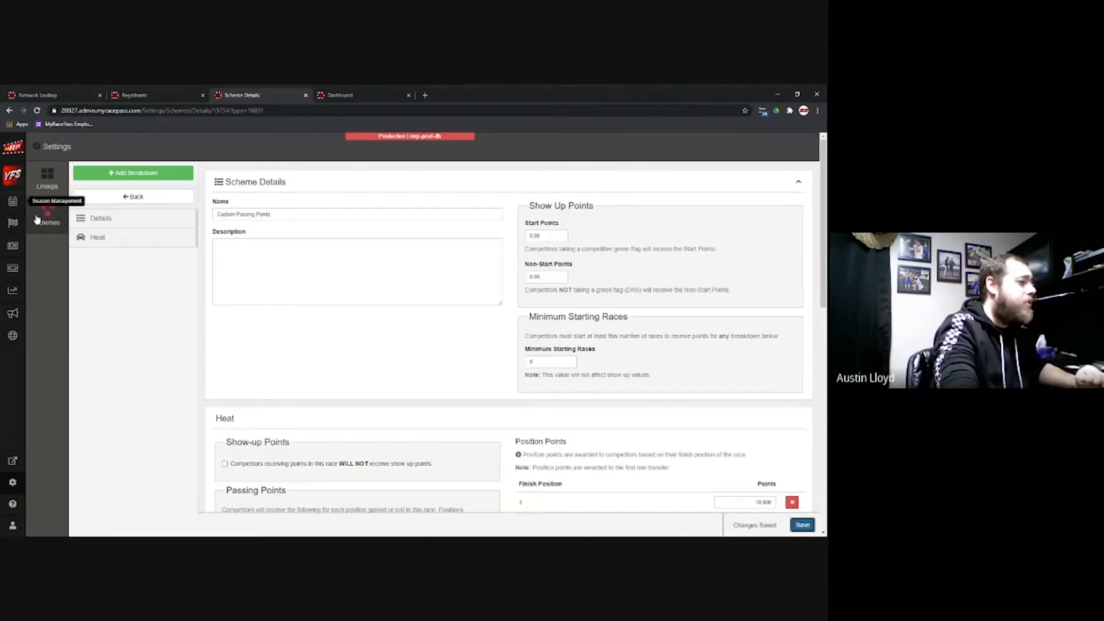
Step: From the Dashboard's Tickets page, add a new ticket for the Weekly (5/8/2021) event
left_click(354, 101)
left_click(17, 268)
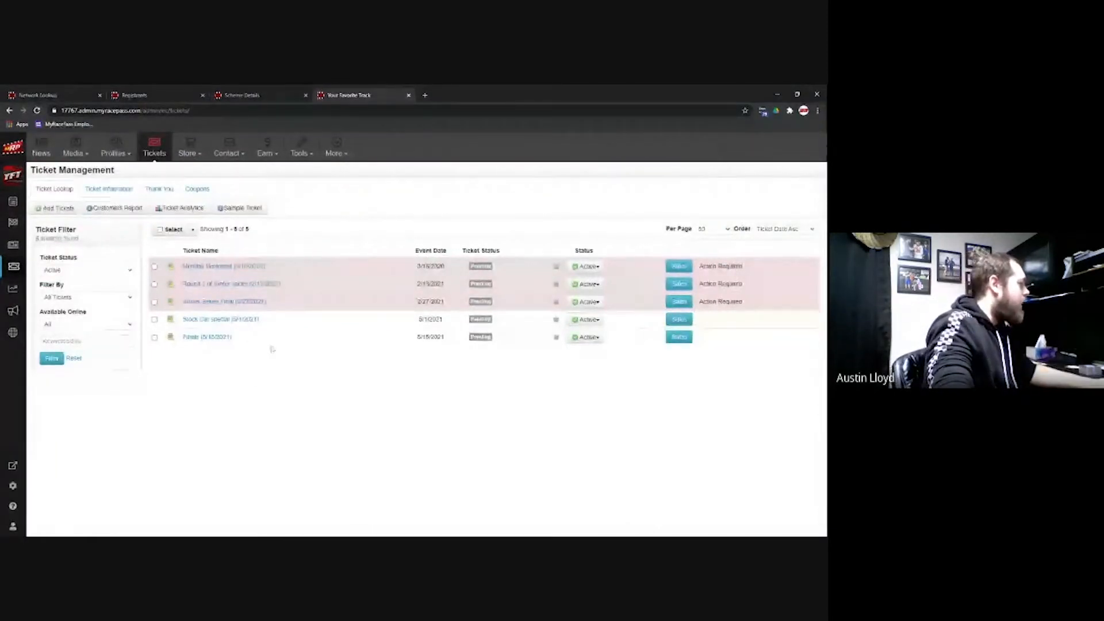
left_click(58, 210)
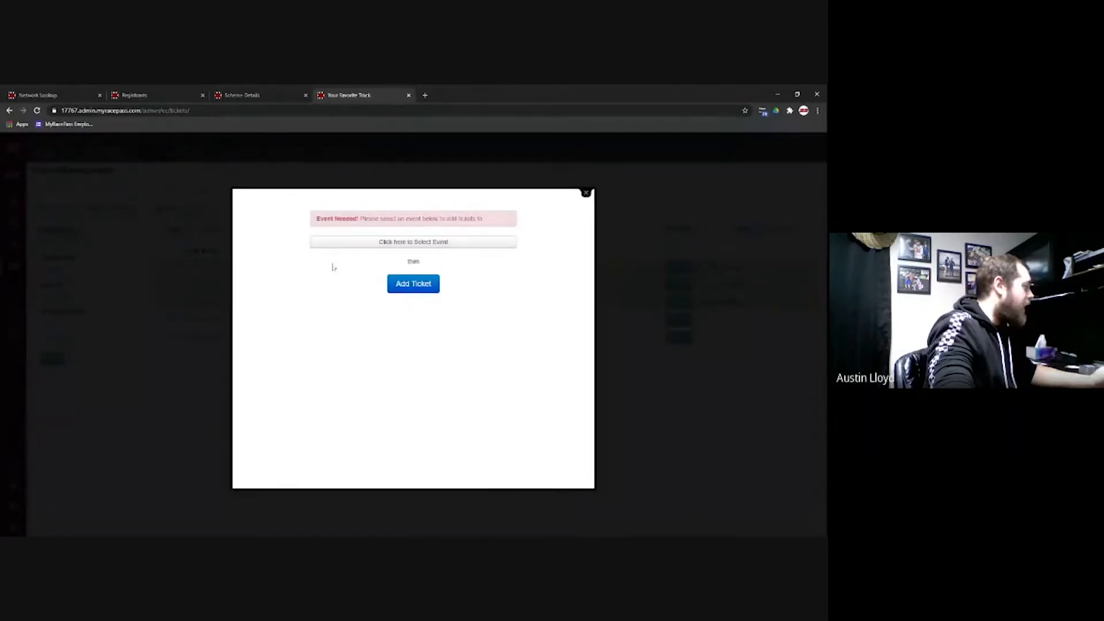
left_click(363, 244)
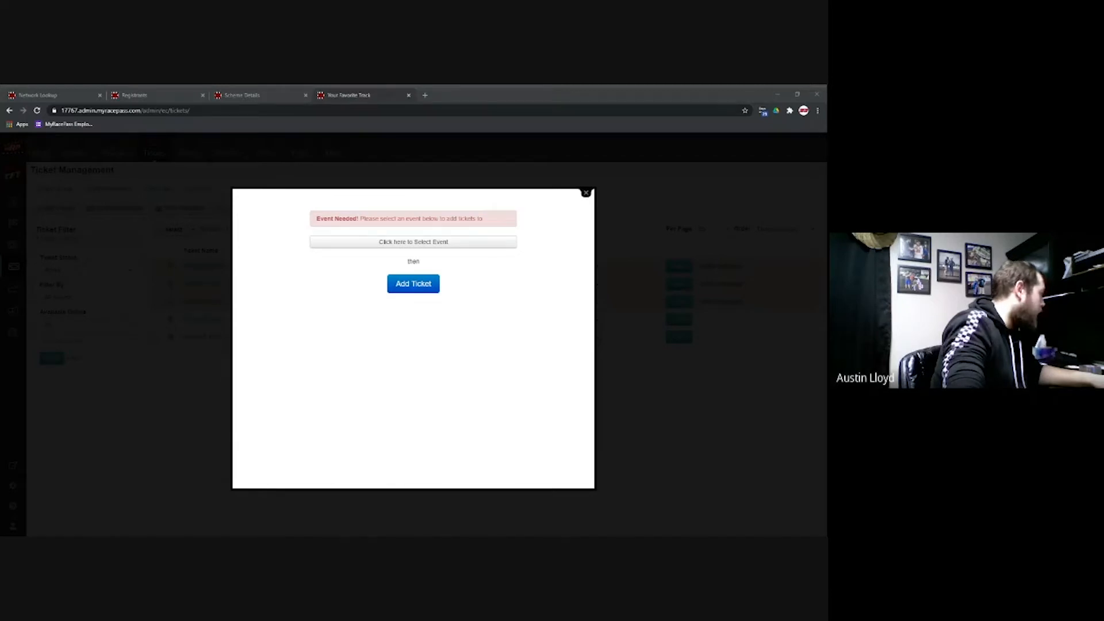
left_click(409, 294)
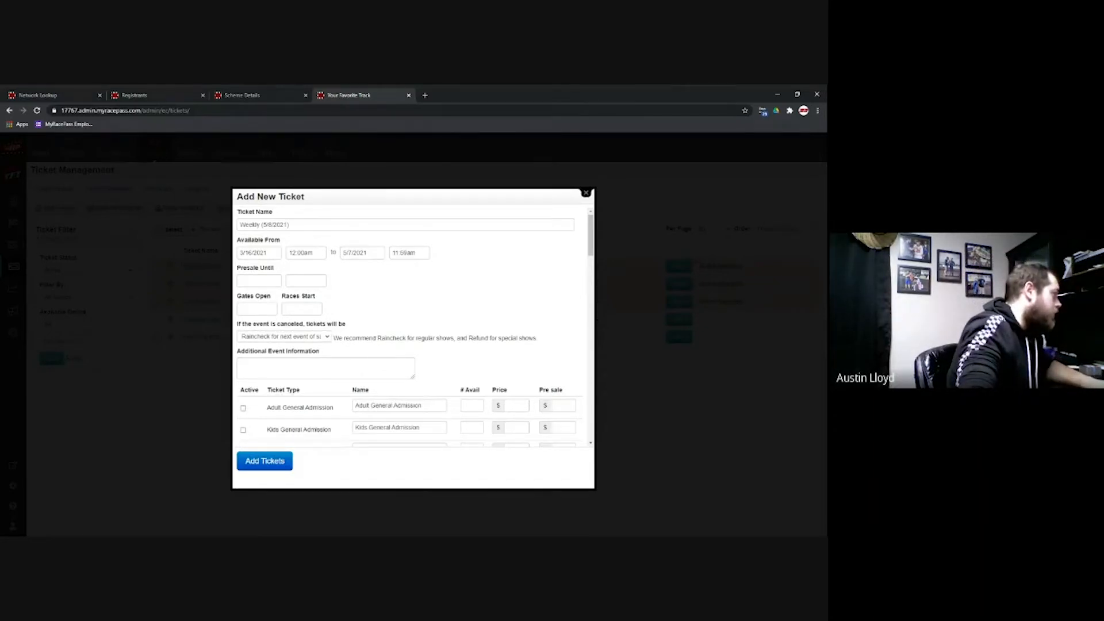
Step: Set 'If the event is canceled' to Refunded for the Weekly (5/8/2021) ticket, leaving the presale date blank
scroll(413, 327, "down", 2)
scroll(412, 327, "up", 2)
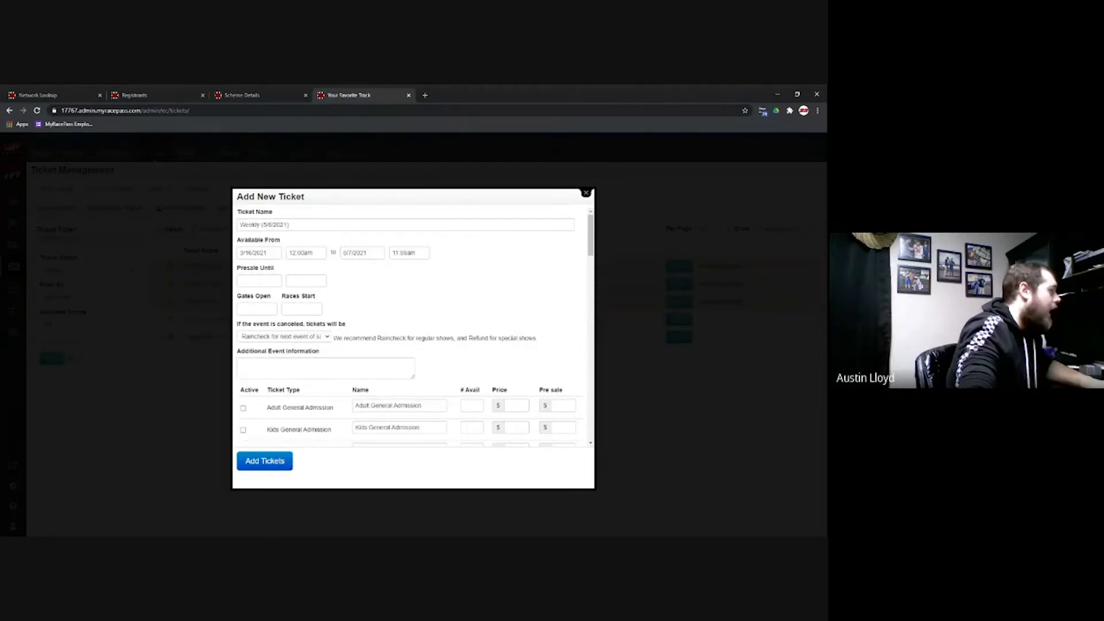
scroll(413, 326, "down", 1)
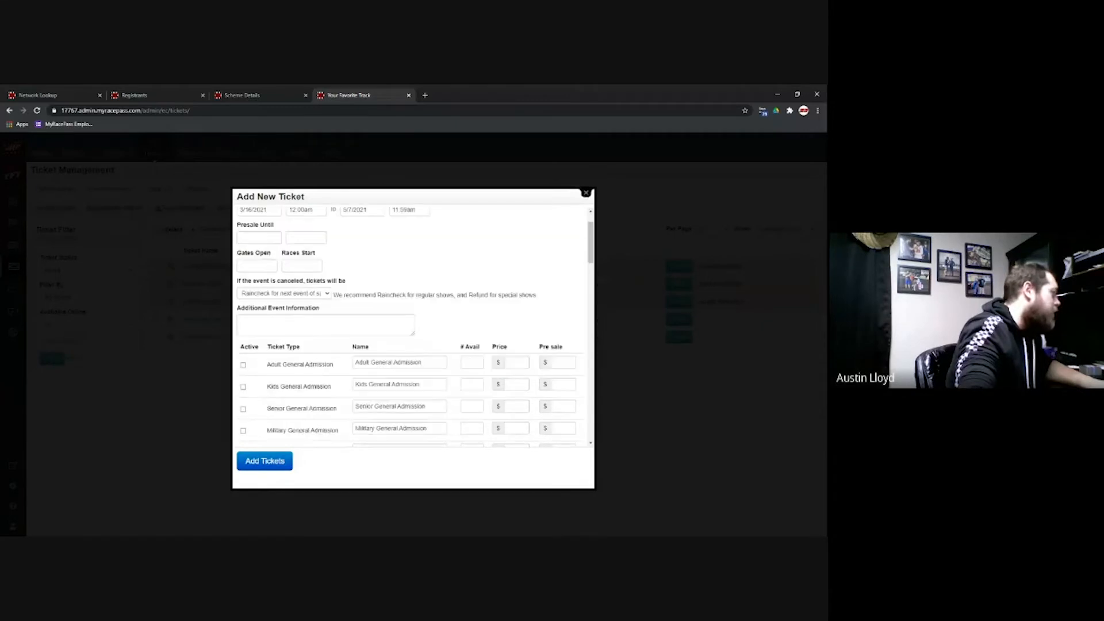
left_click(260, 237)
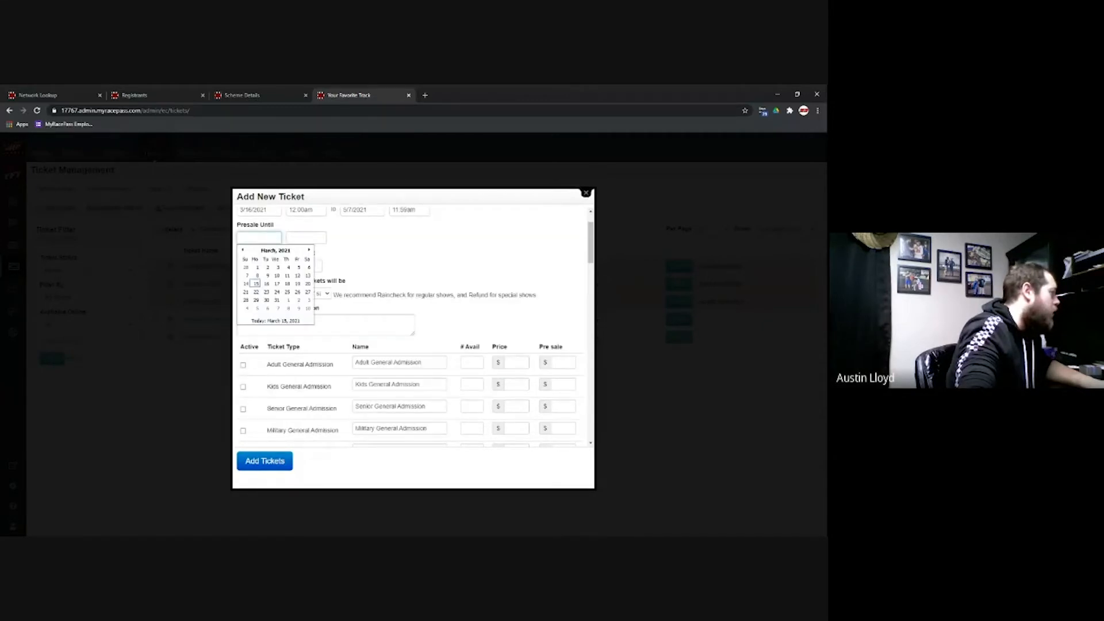
left_click(360, 249)
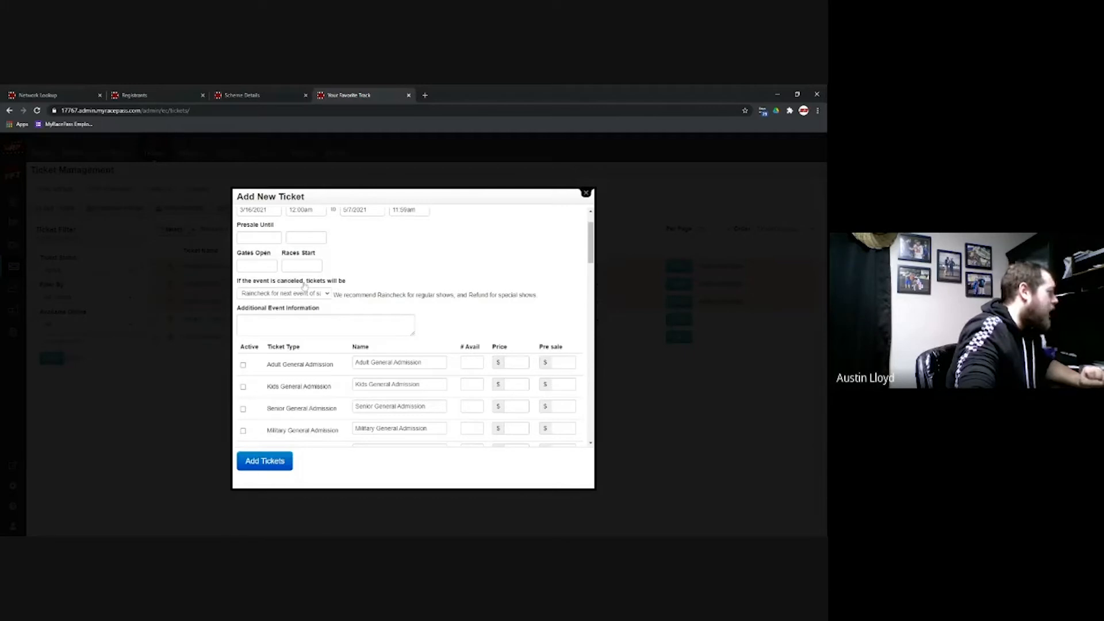
left_click(327, 294)
left_click(329, 298)
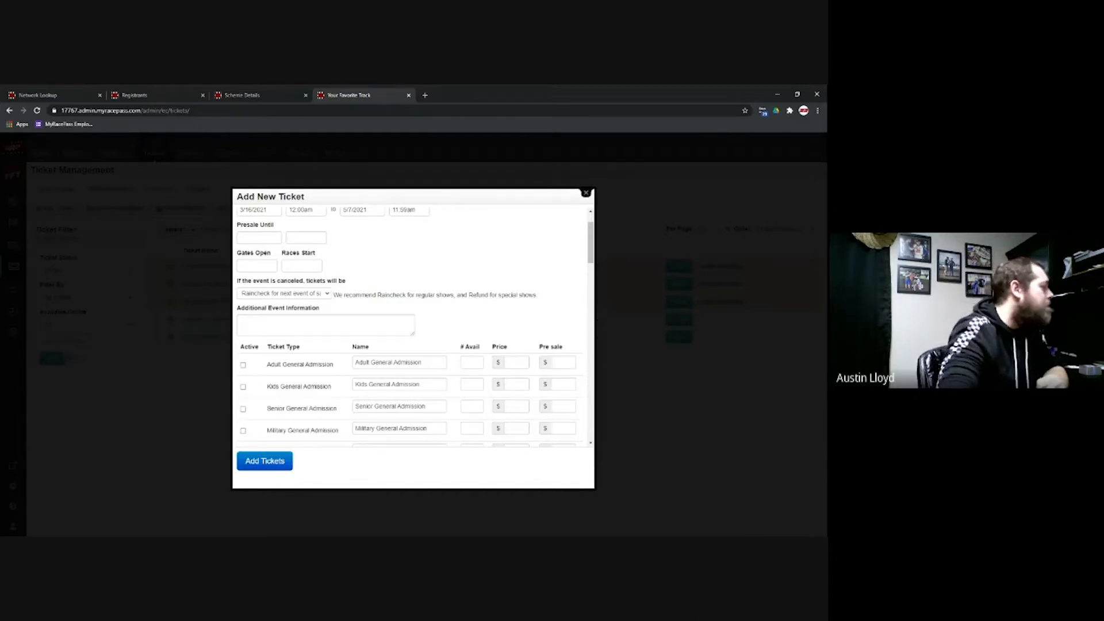
left_click(264, 308)
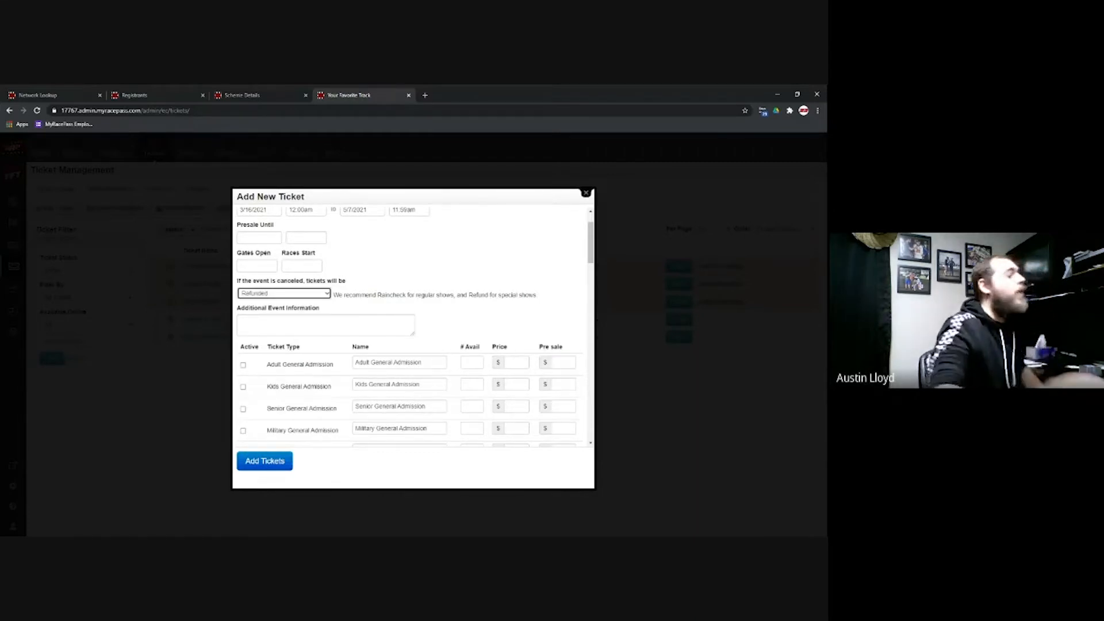
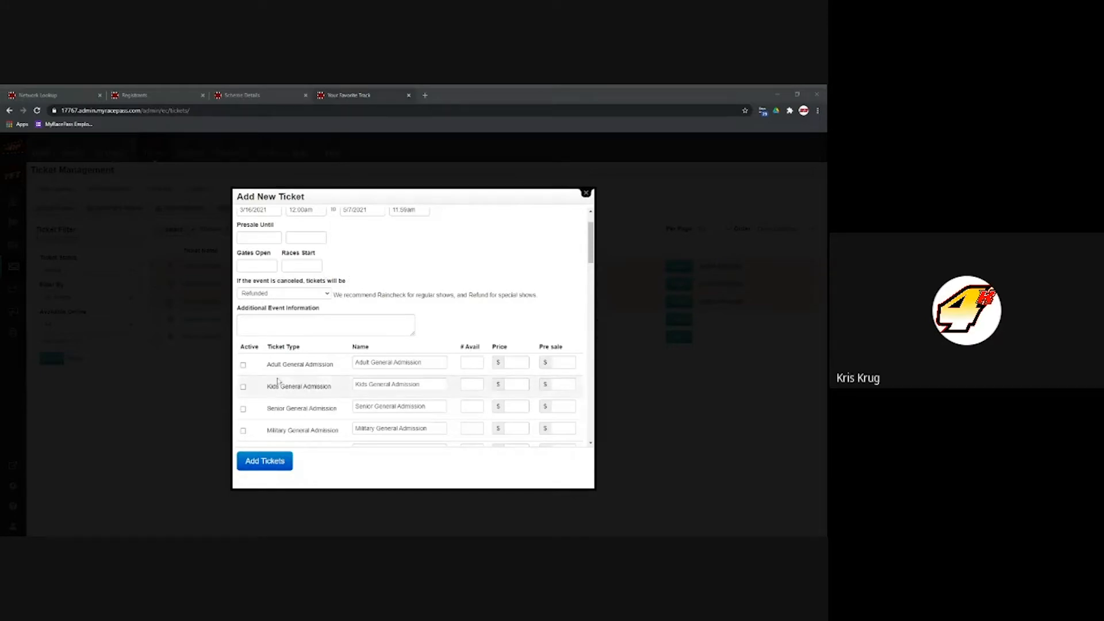
Step: Activate Adult ($15) and Kids ($9) General Admission and add the Weekly (5/8/2021) ticket
left_click(243, 365)
left_click(244, 366)
left_click(243, 387)
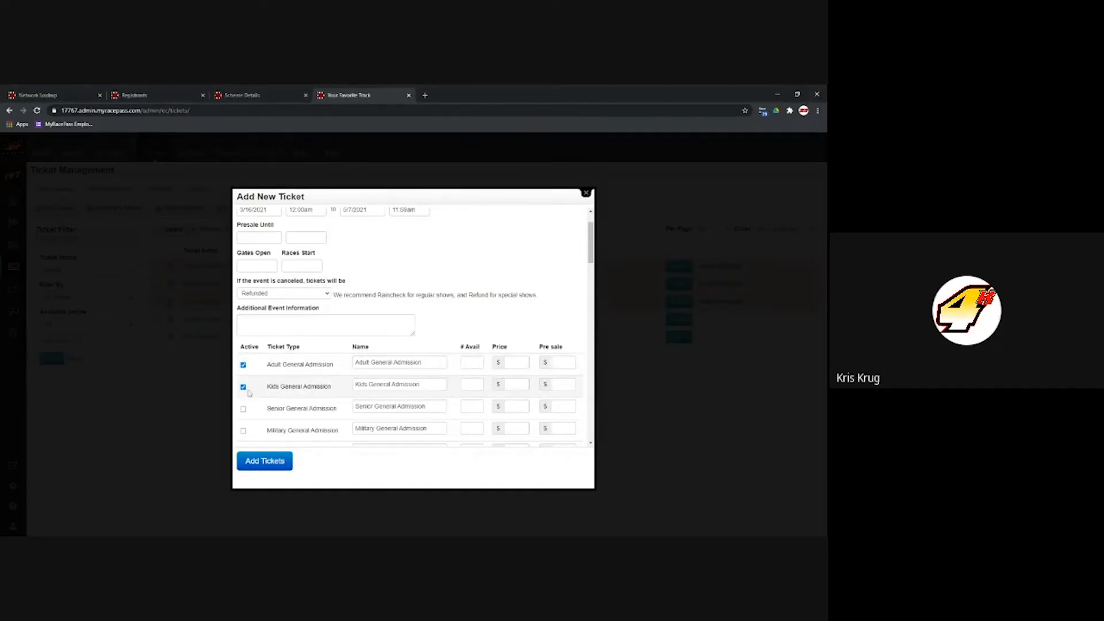
left_click(516, 363)
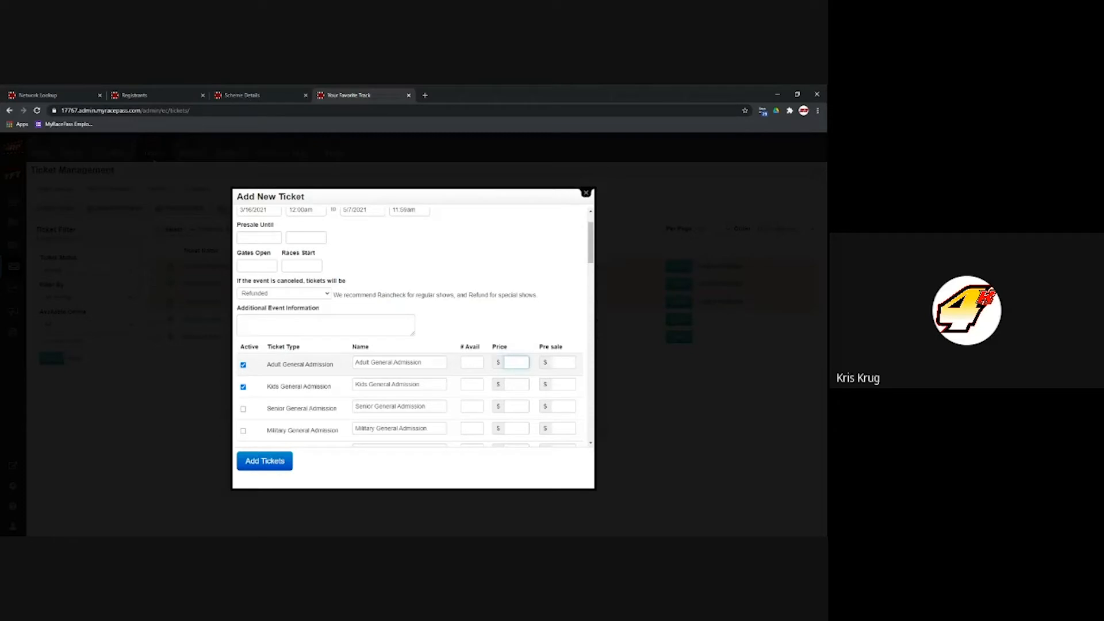
key("Tab")
key("Tab")
key("Tab")
key("Tab")
key("Tab")
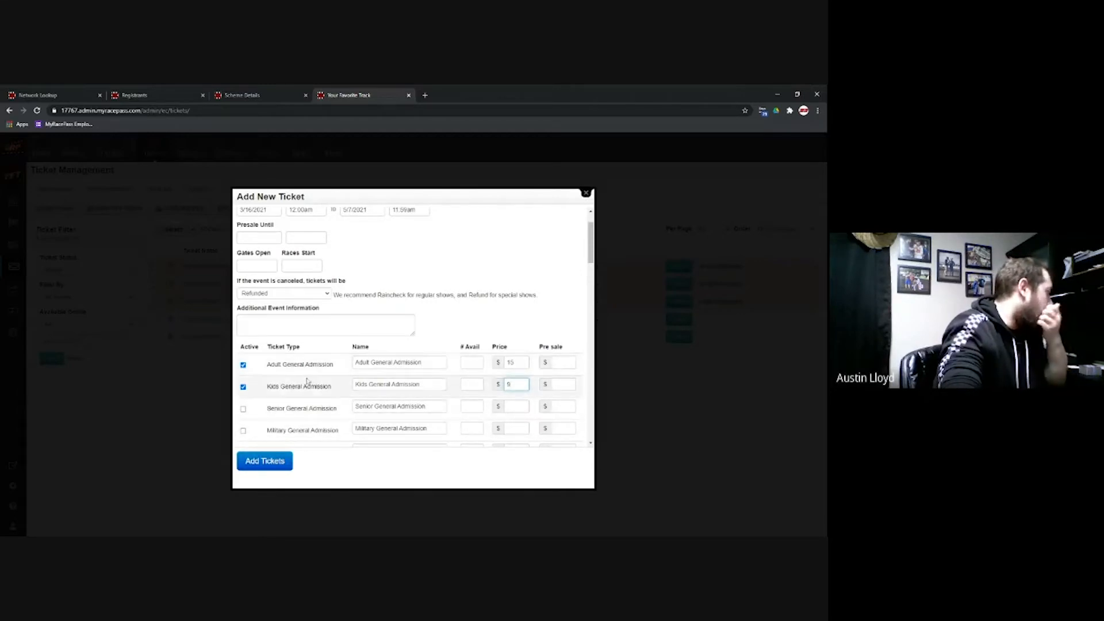
scroll(436, 374, "down", 5)
scroll(420, 377, "up", 15)
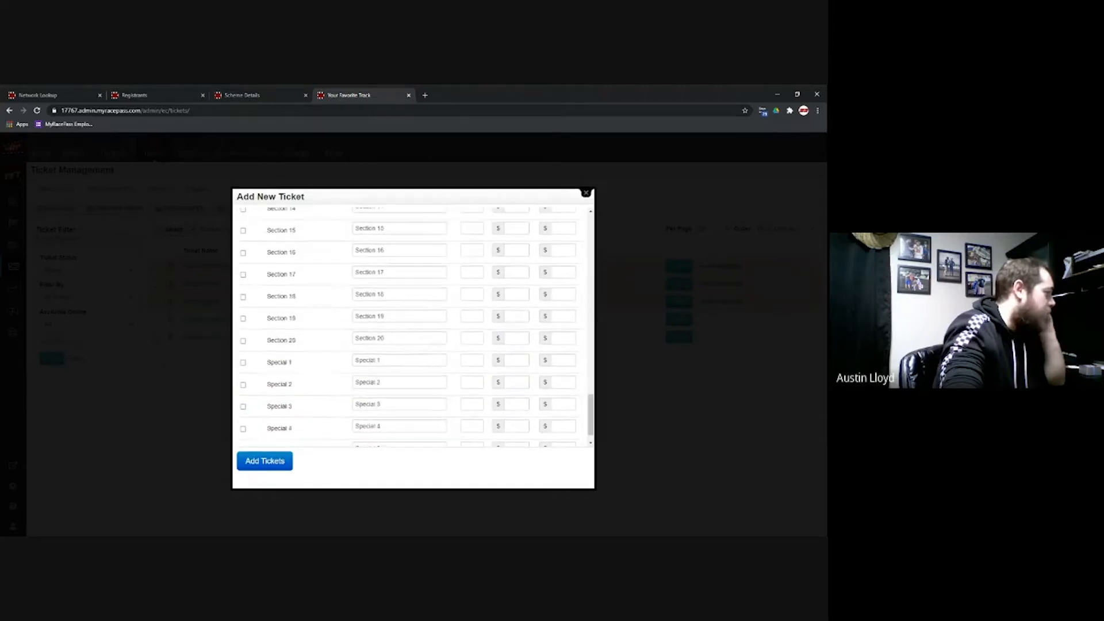
scroll(420, 377, "up", 3)
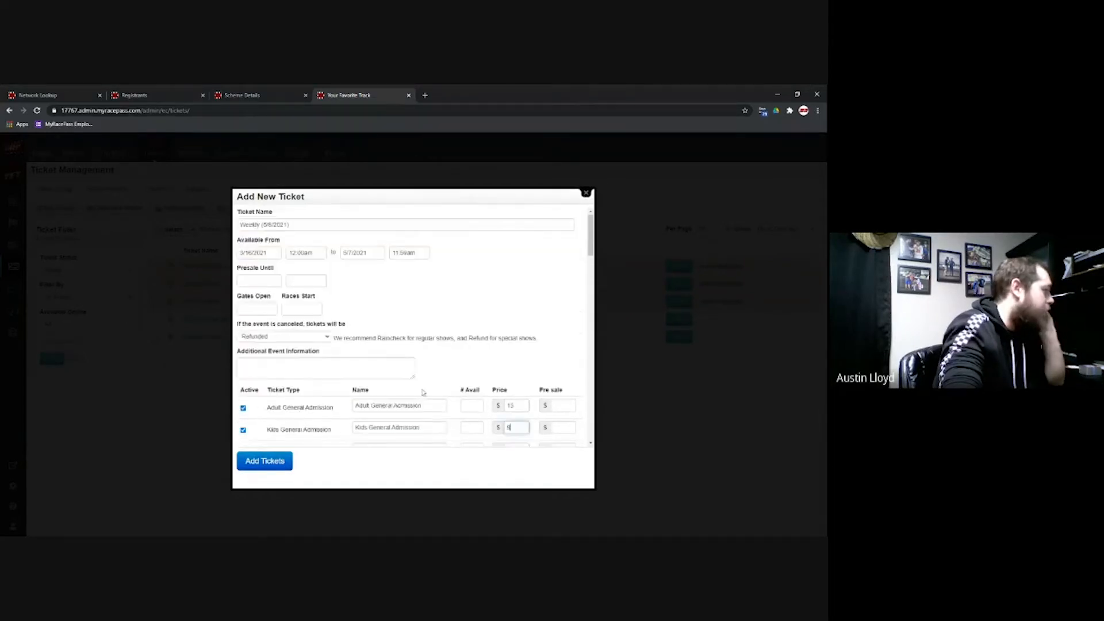
triple_click(421, 405)
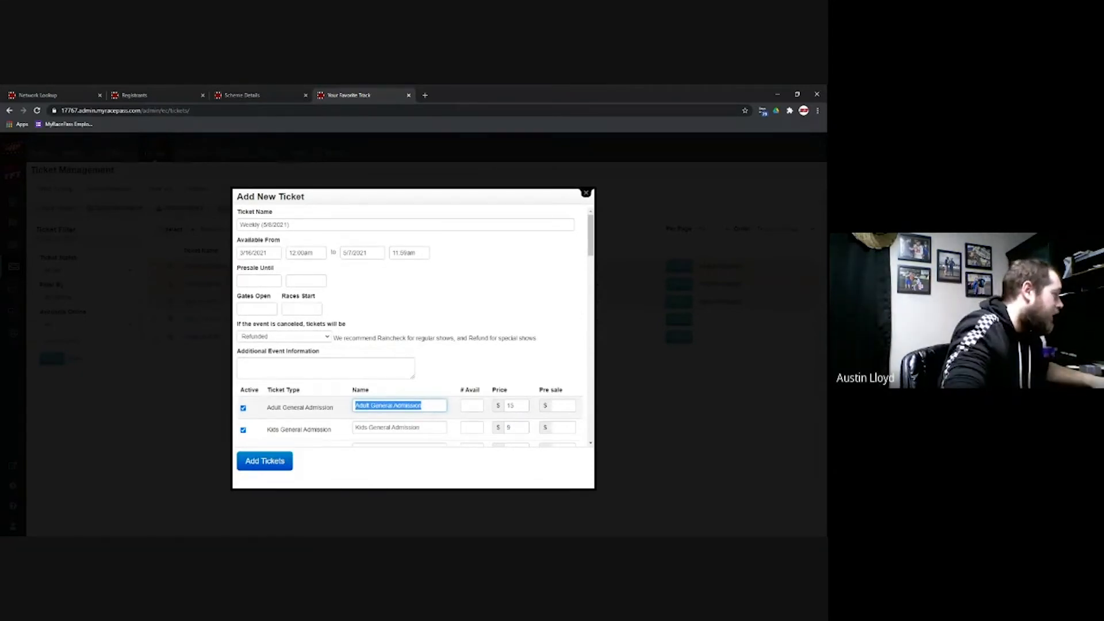
left_click(431, 390)
scroll(487, 398, "down", 1)
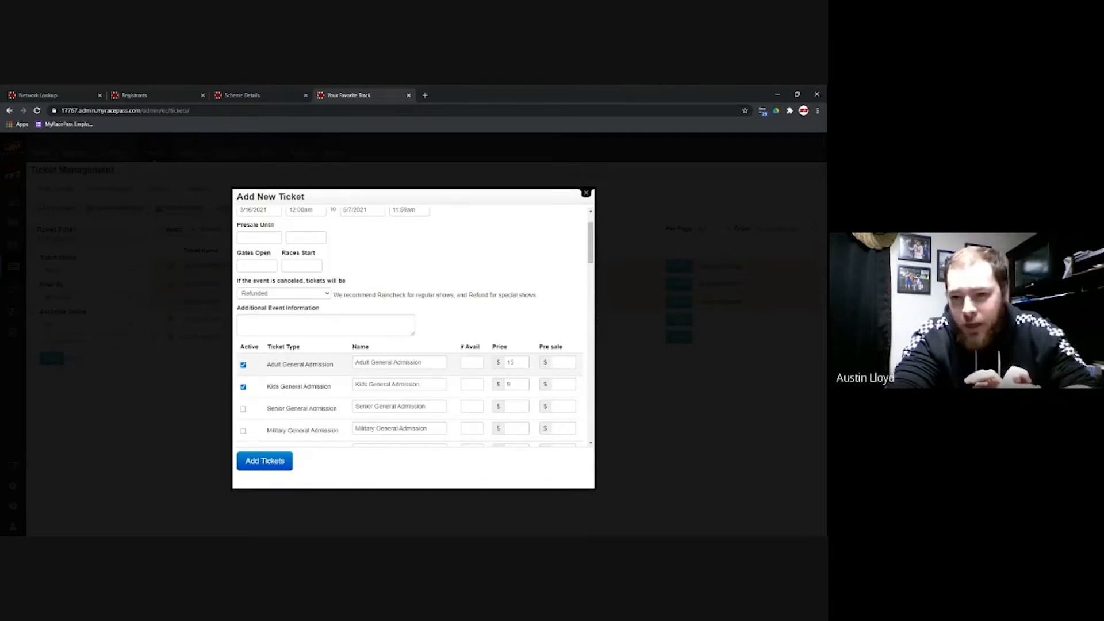
left_click(272, 467)
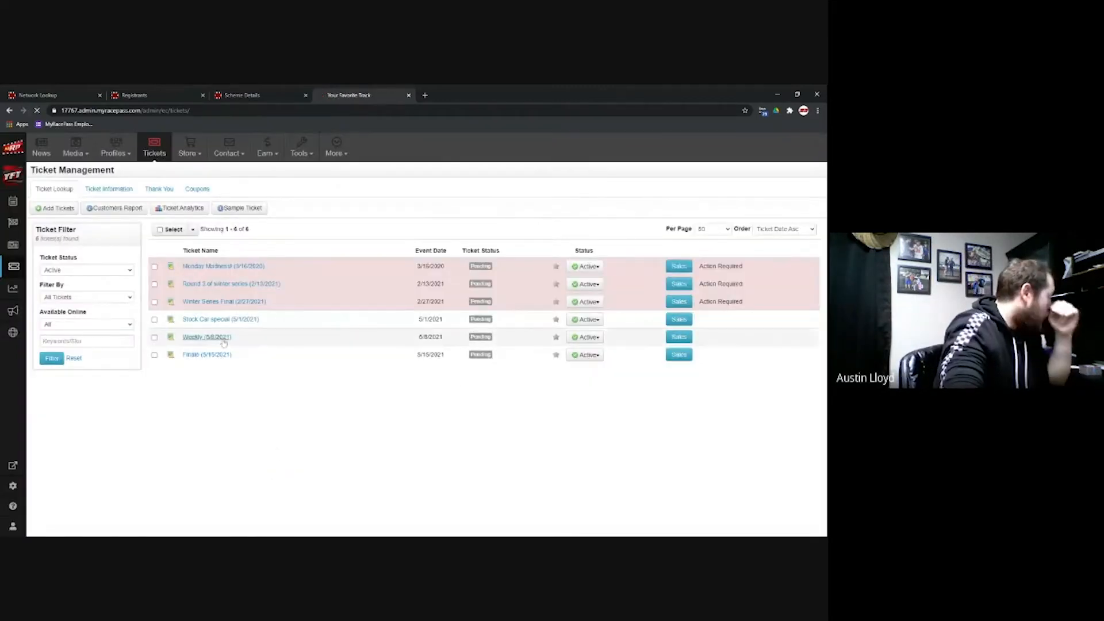
Step: Open the Weekly (5/8/2021) ticket and scroll through its adult and kids admission details
left_click(223, 342)
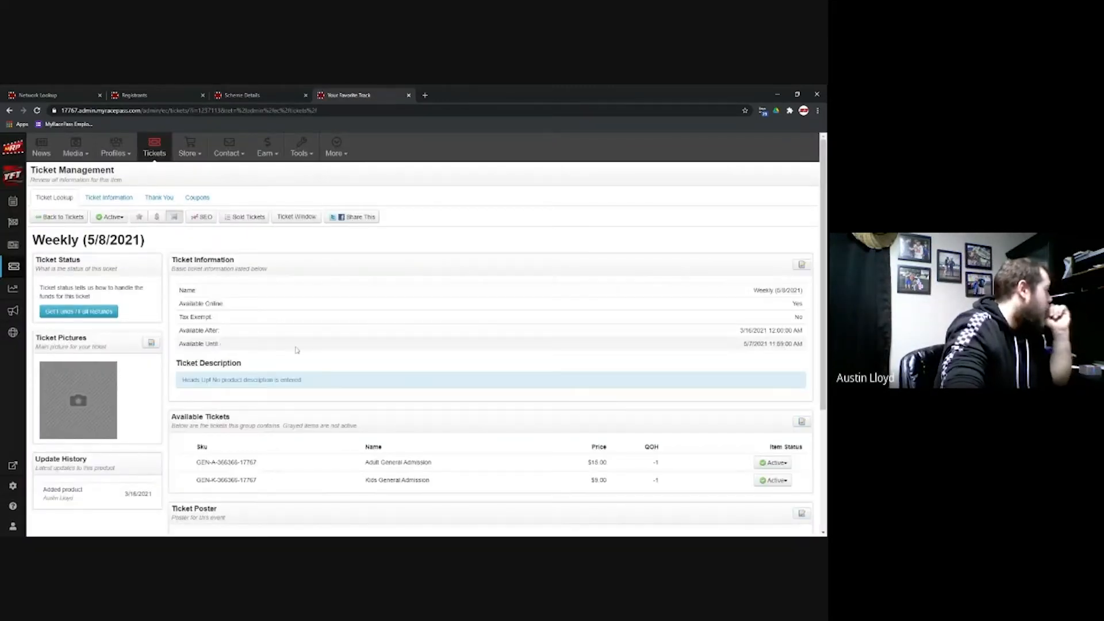
scroll(316, 361, "down", 1)
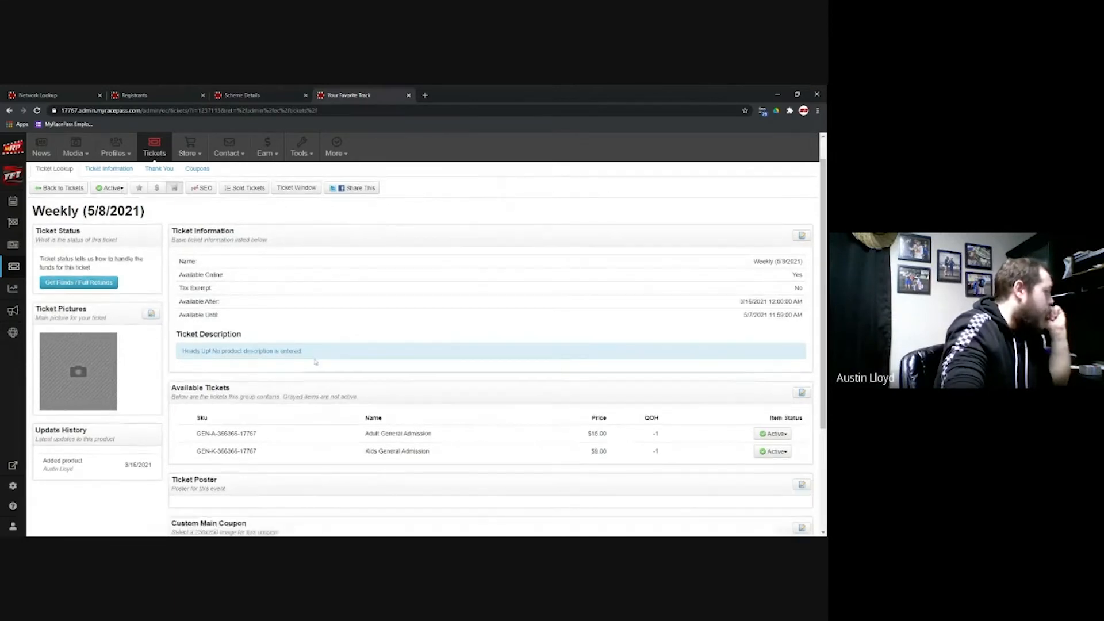
scroll(315, 361, "down", 3)
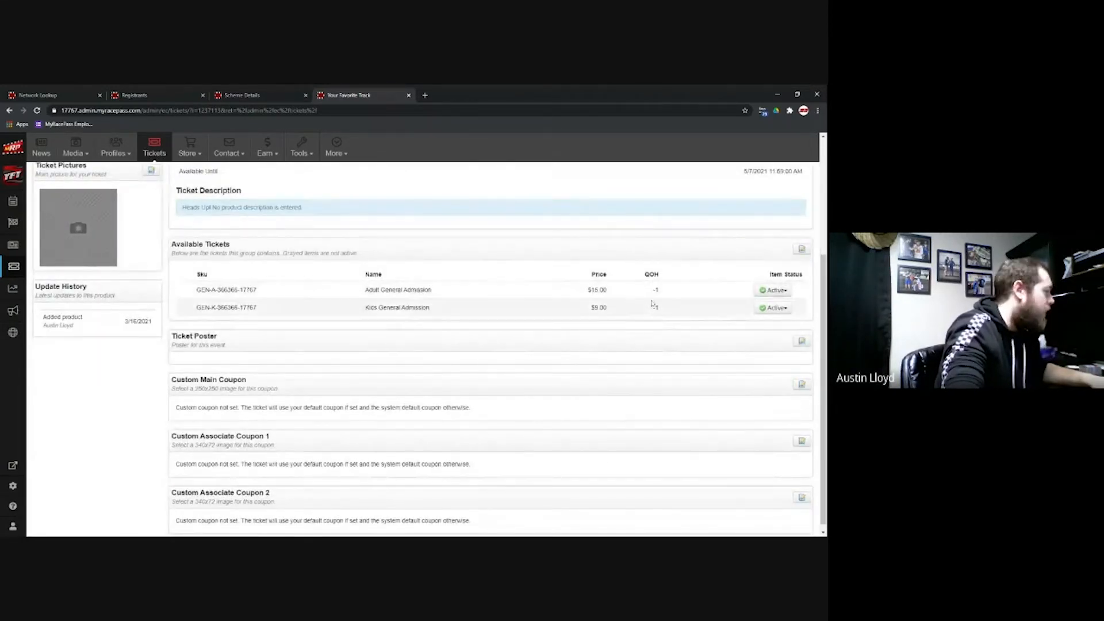
scroll(588, 370, "down", 1)
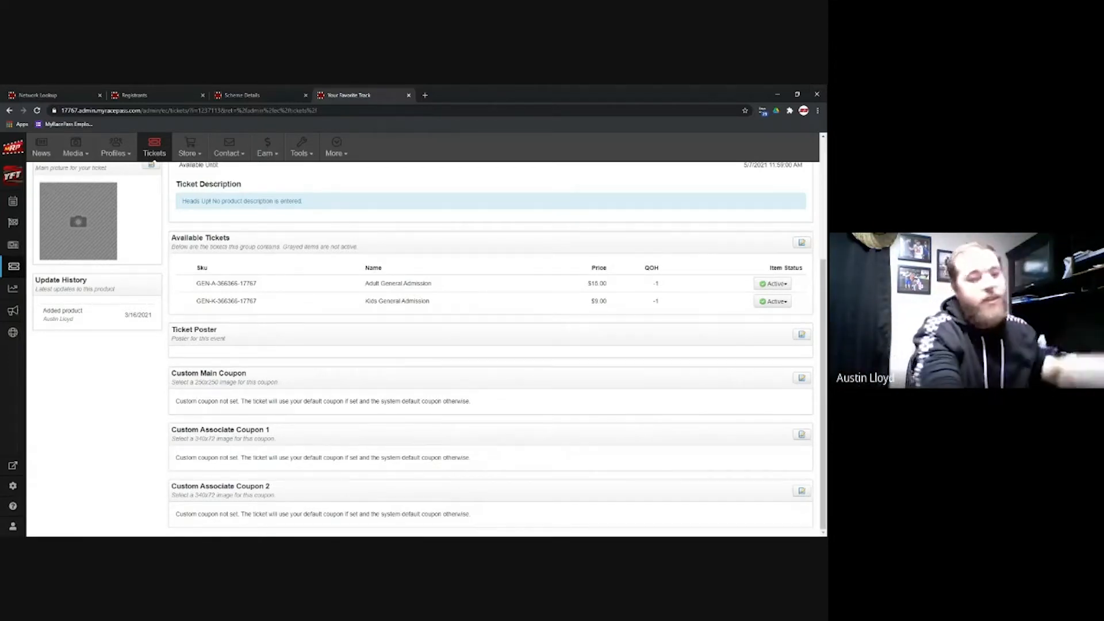
scroll(250, 237, "up", 3)
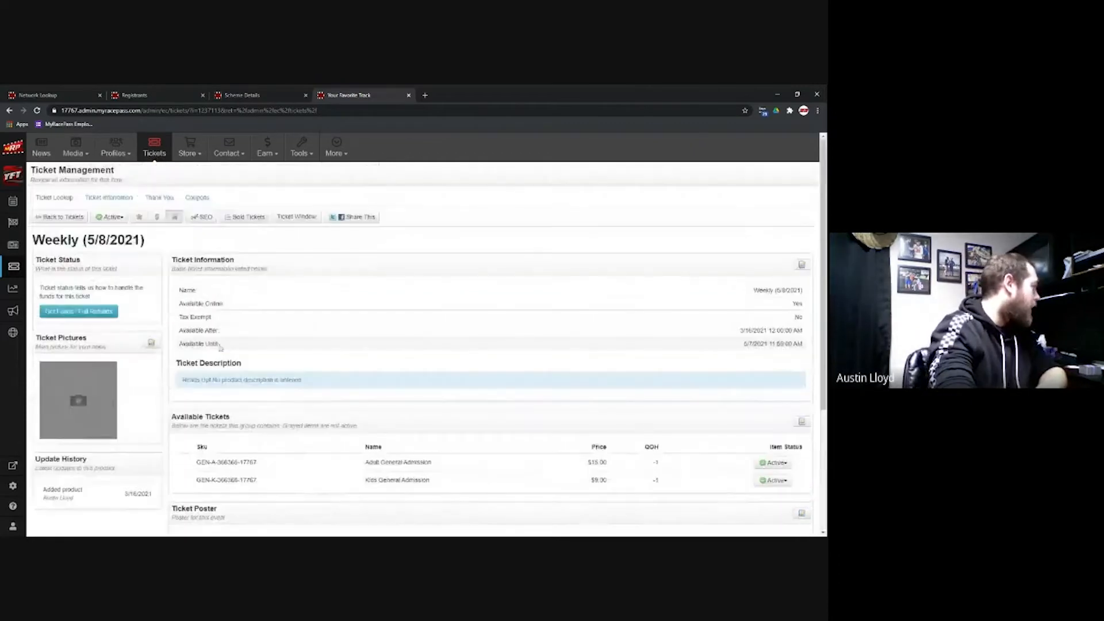
left_click(297, 220)
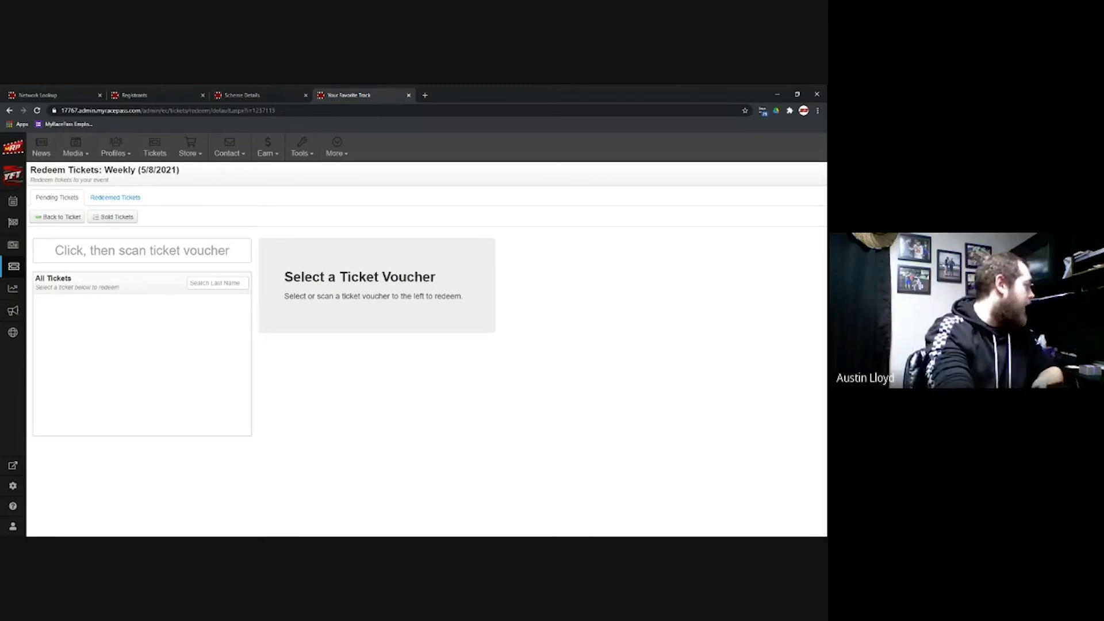
left_click(115, 197)
left_click(65, 202)
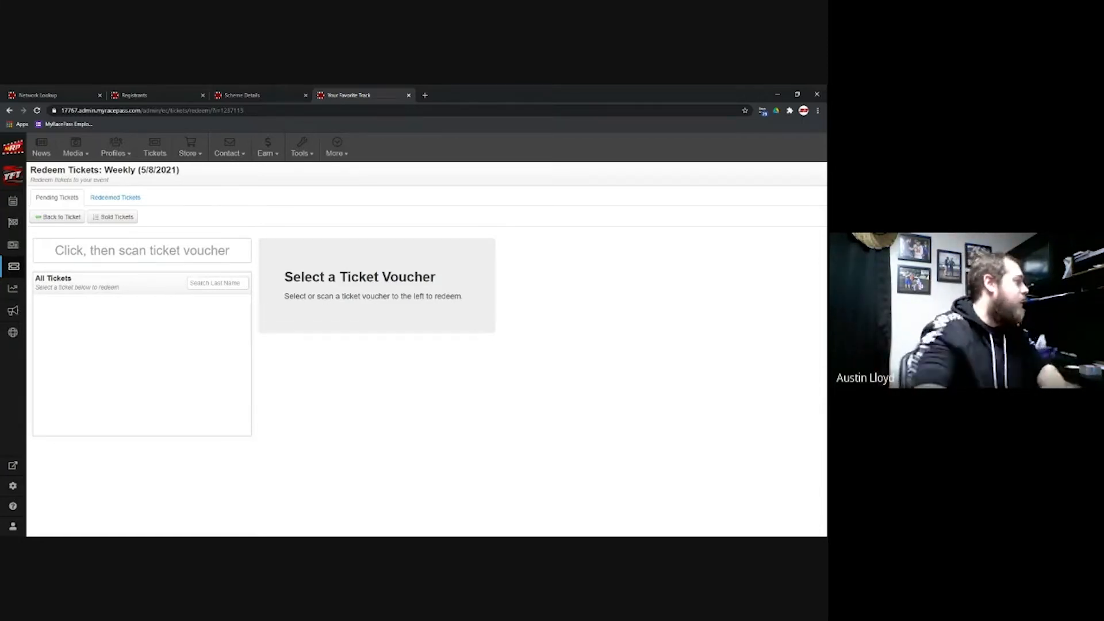
left_click(59, 217)
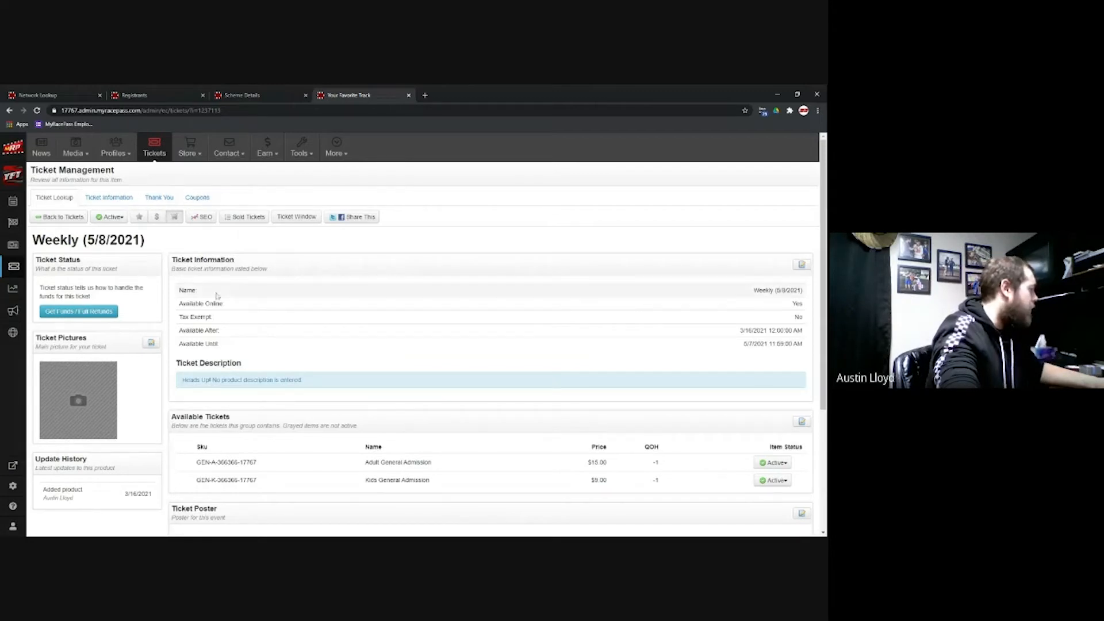
Step: Scroll through the Weekly ticket page, then return to the six-ticket list
scroll(213, 393, "down", 3)
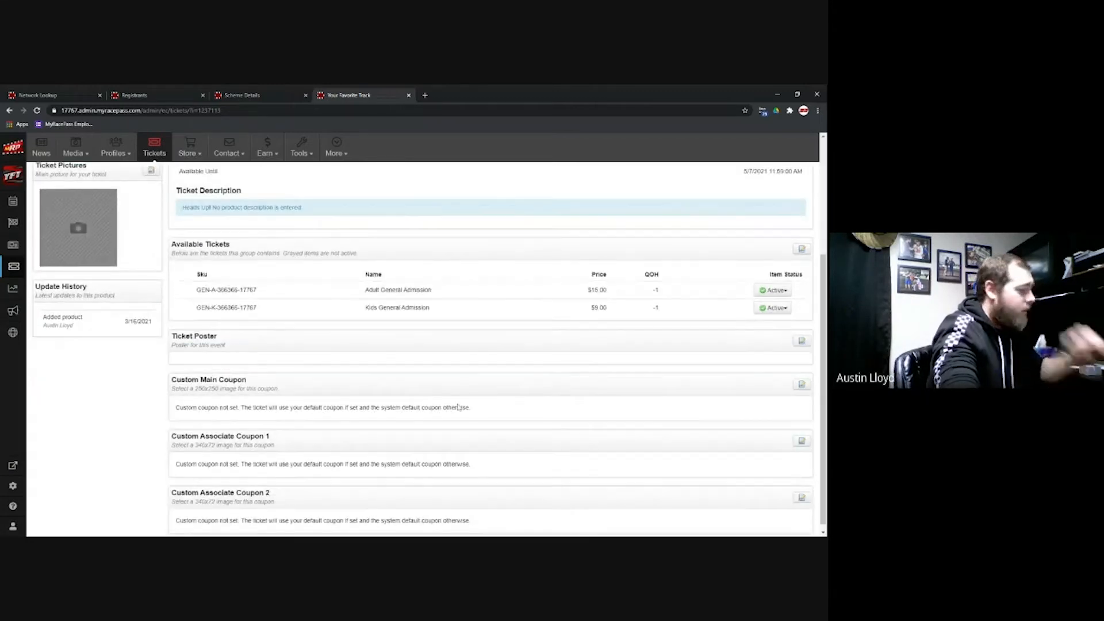
scroll(128, 311, "up", 3)
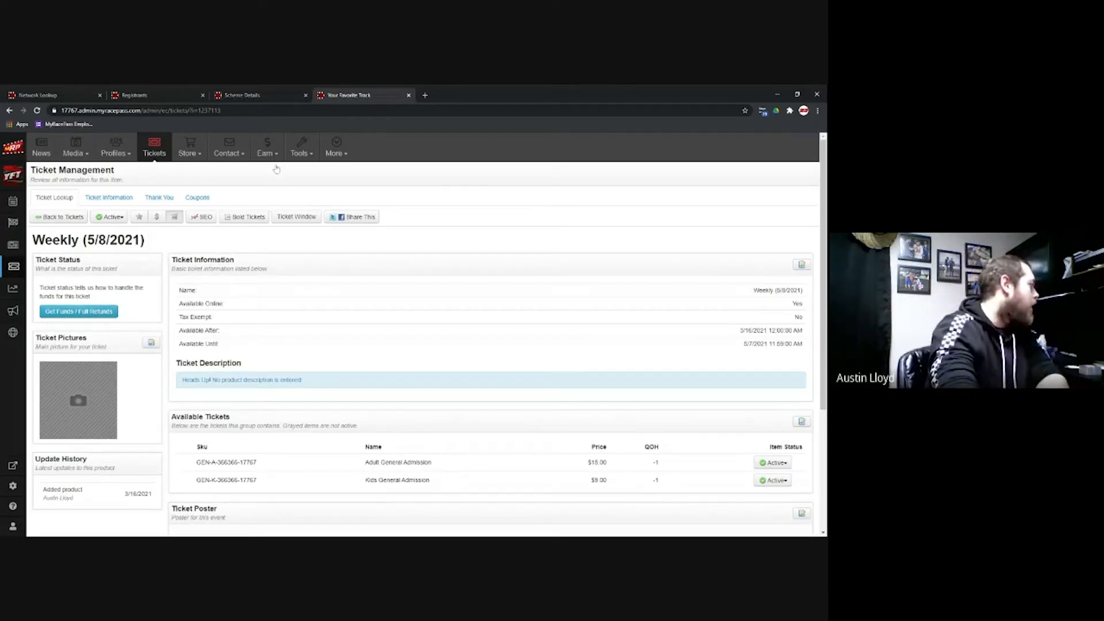
left_click(63, 217)
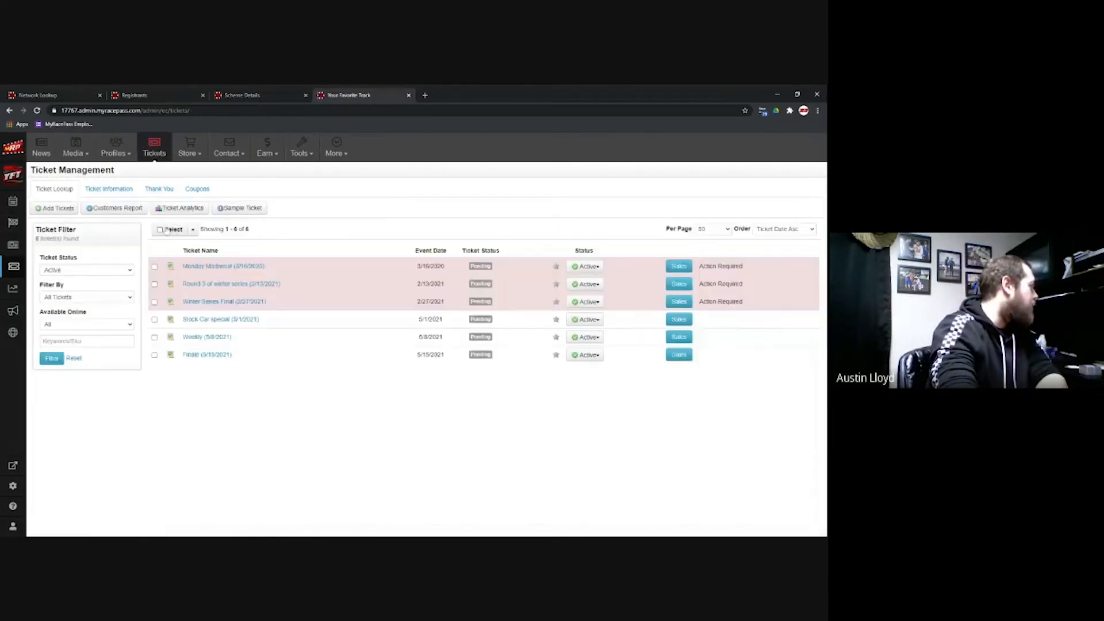
Step: Filter Ticket Analytics to the range 01/01/2020 through 03/15/2021
left_click(188, 210)
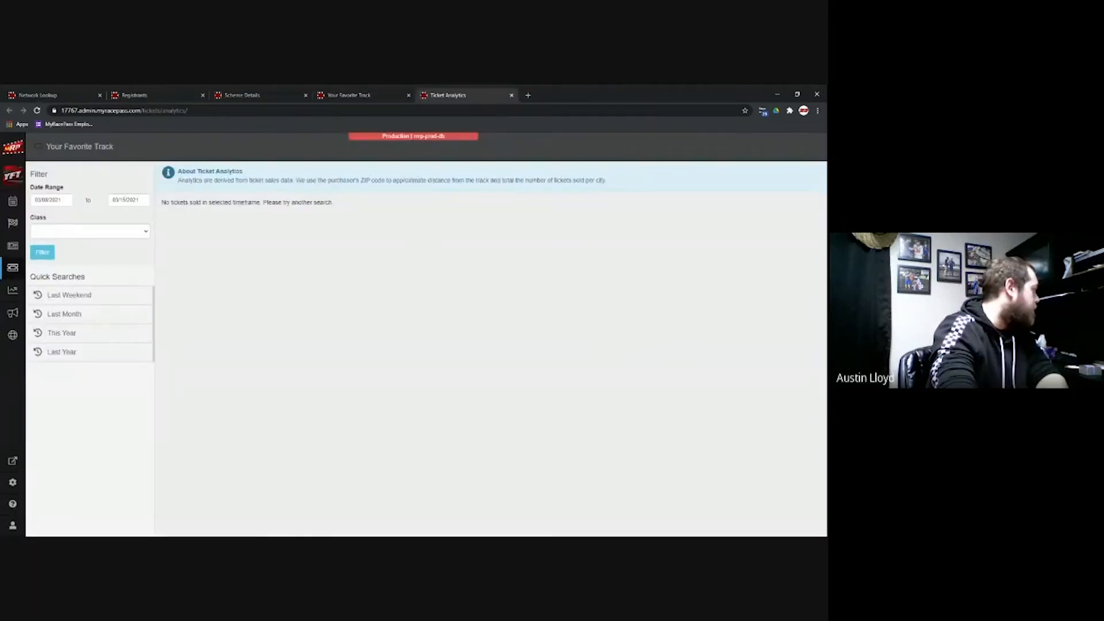
left_click(57, 201)
left_click(64, 215)
left_click(37, 216)
left_click(37, 216)
left_click(37, 216)
left_click(38, 216)
left_click(137, 216)
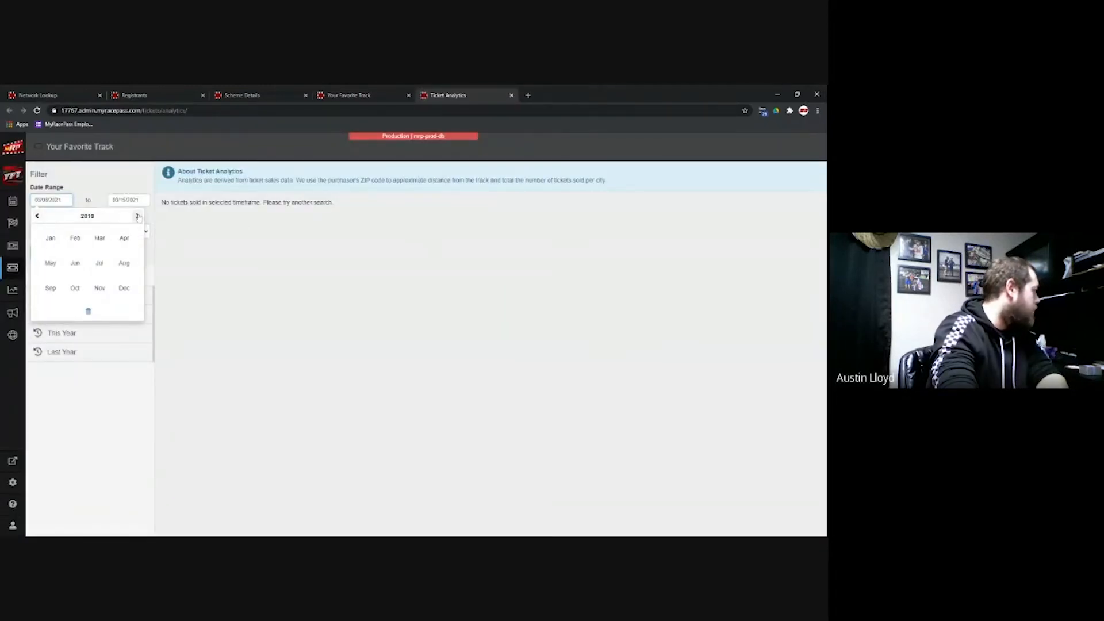
left_click(51, 238)
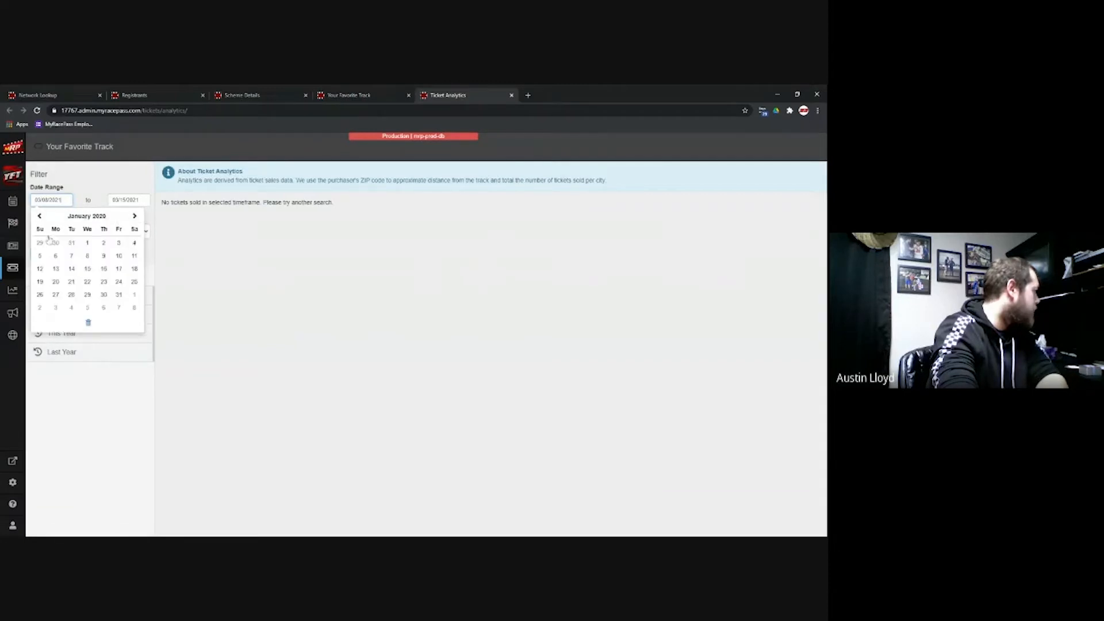
left_click(88, 243)
left_click(50, 257)
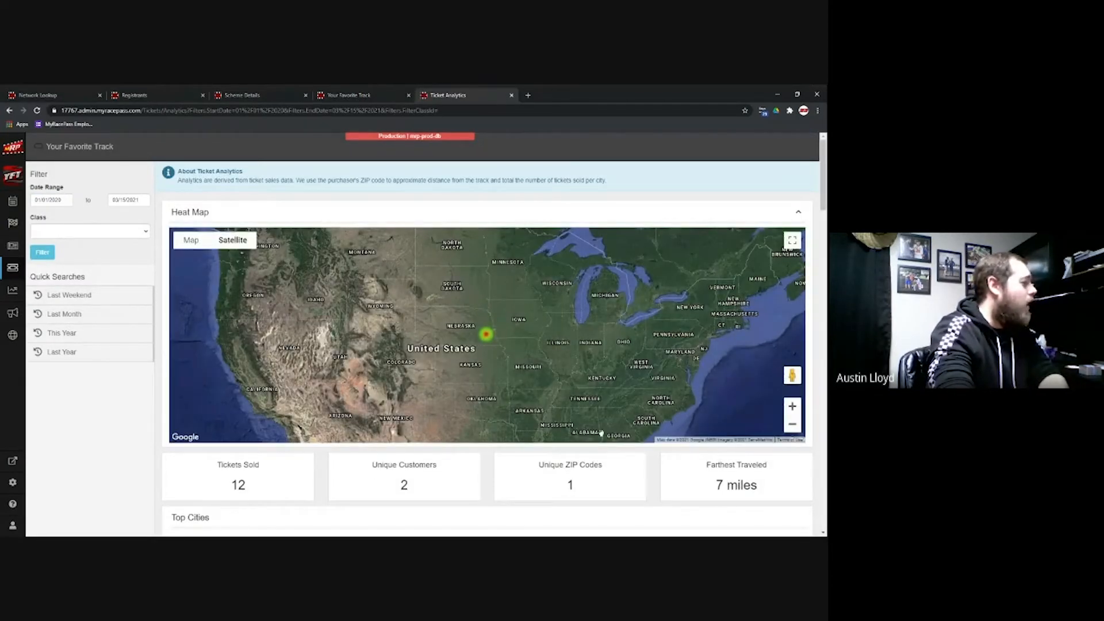
scroll(653, 475, "down", 2)
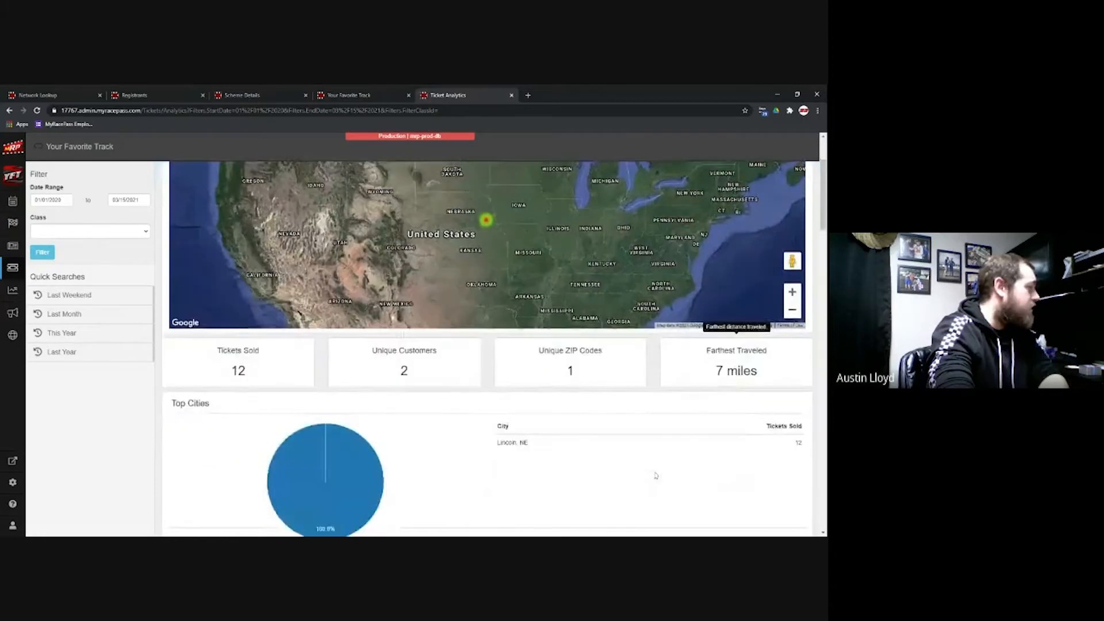
scroll(656, 475, "up", 2)
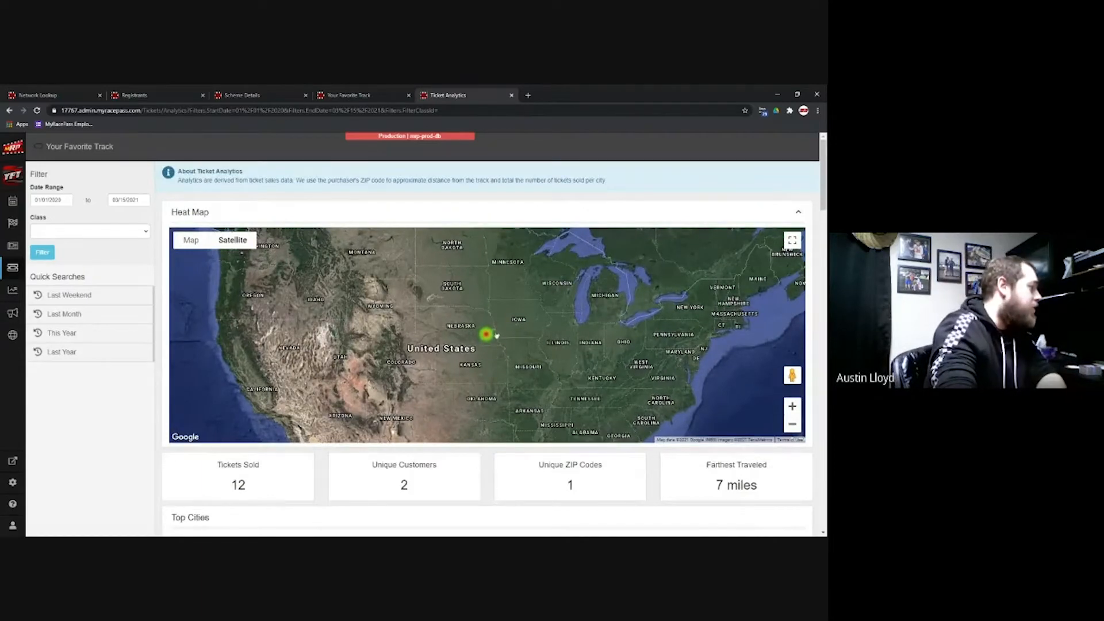
mouse_move(515, 341)
left_mouse_down()
mouse_move(532, 304)
mouse_move(503, 339)
left_mouse_up()
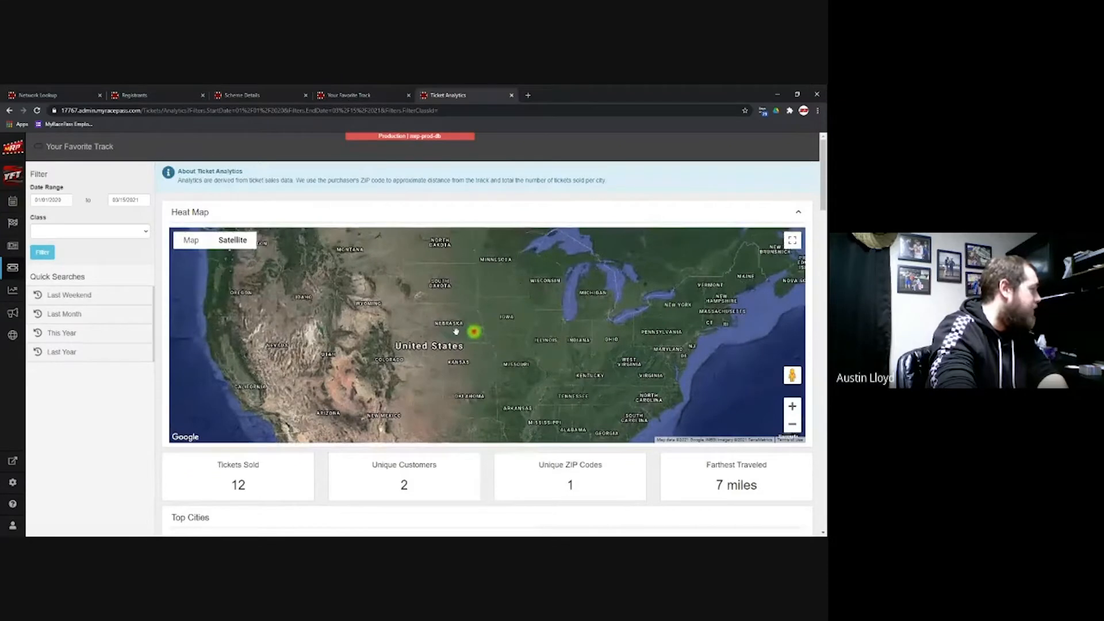
scroll(454, 331, "down", 1)
scroll(463, 345, "up", 1)
scroll(495, 392, "down", 2)
scroll(495, 388, "down", 2)
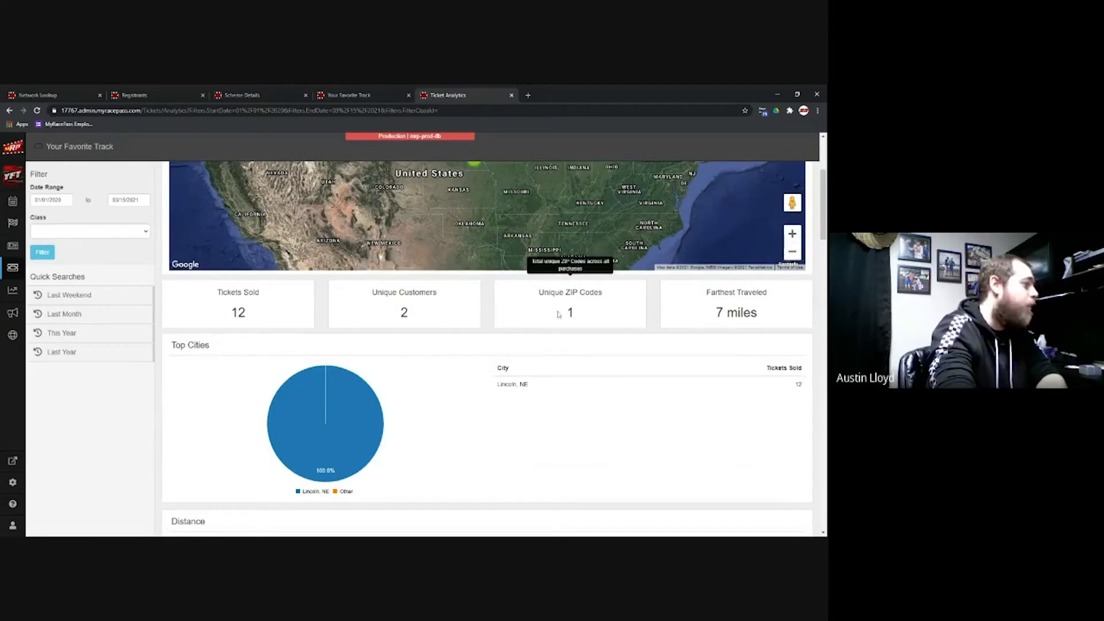
scroll(465, 386, "down", 2)
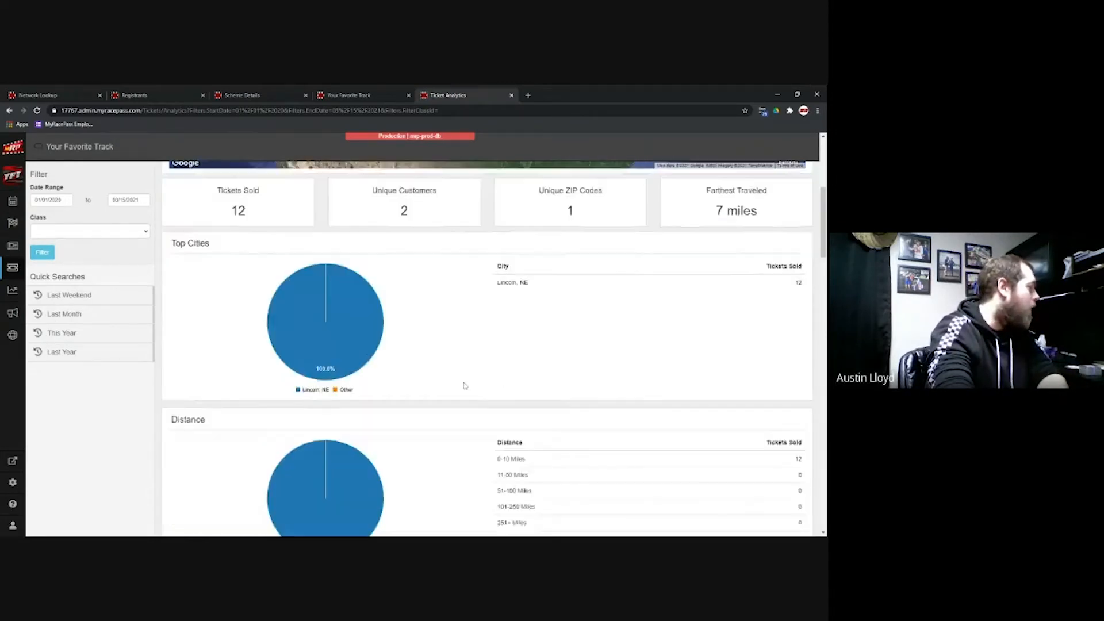
scroll(465, 386, "down", 1)
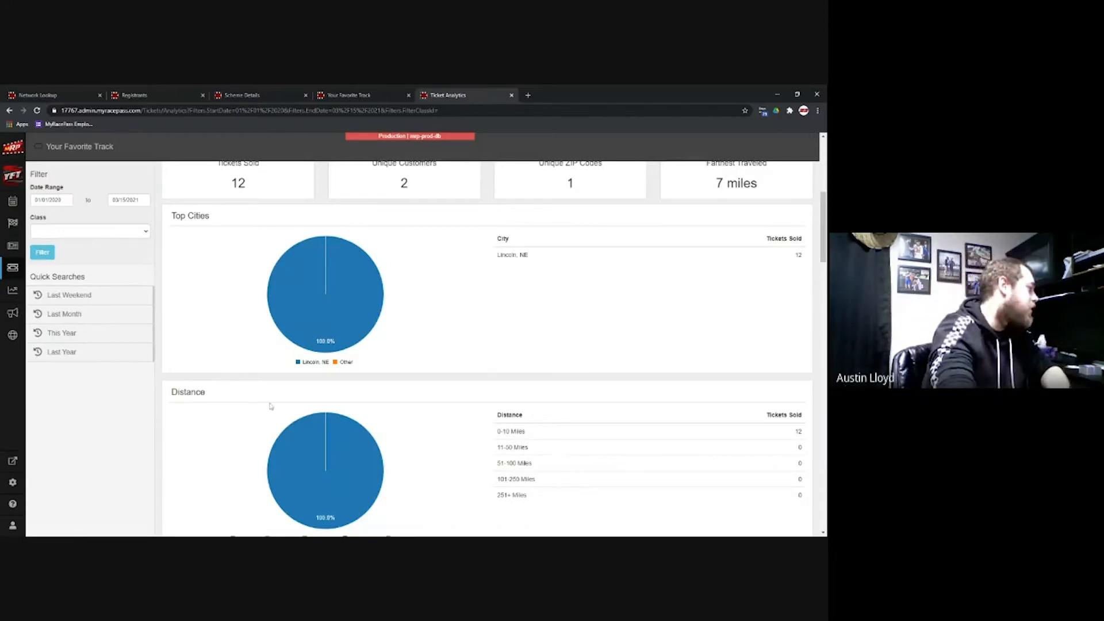
scroll(270, 406, "down", 6)
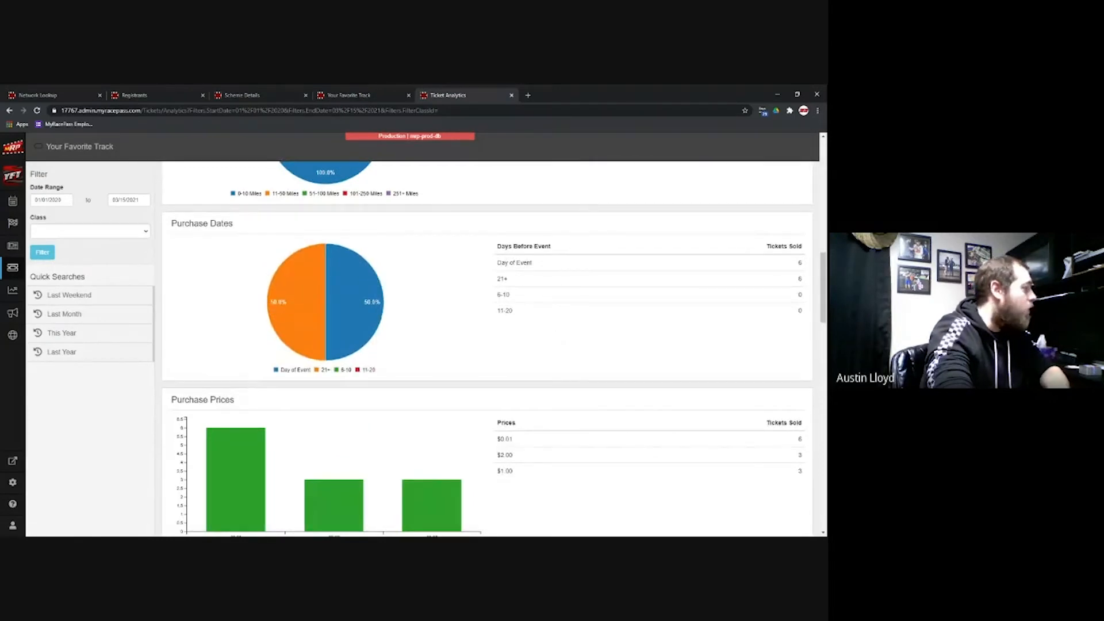
scroll(545, 392, "down", 2)
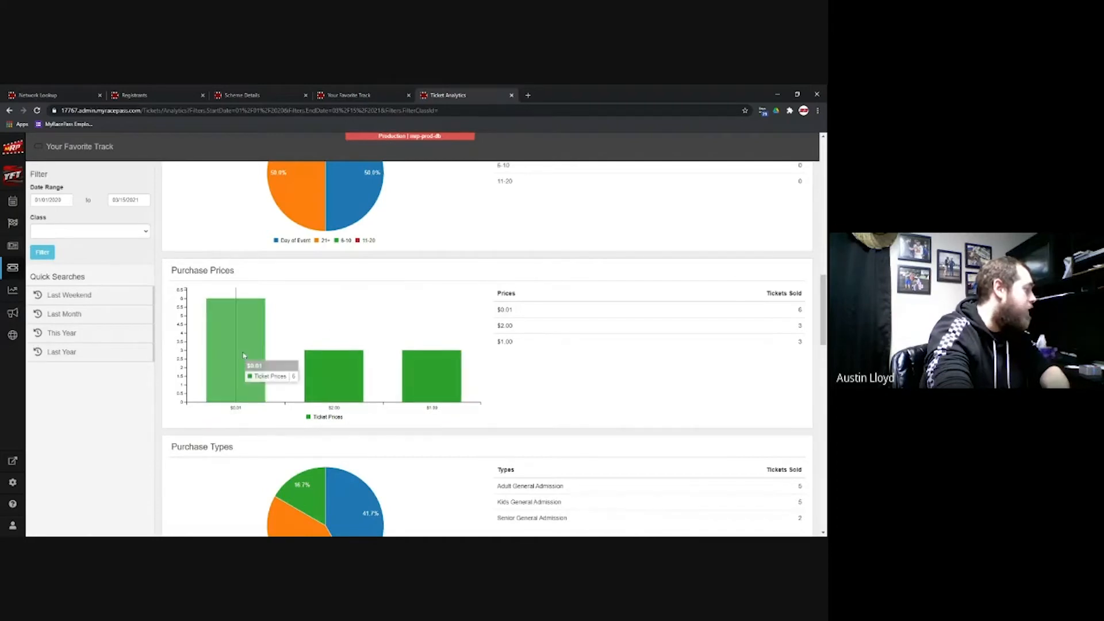
scroll(450, 355, "down", 3)
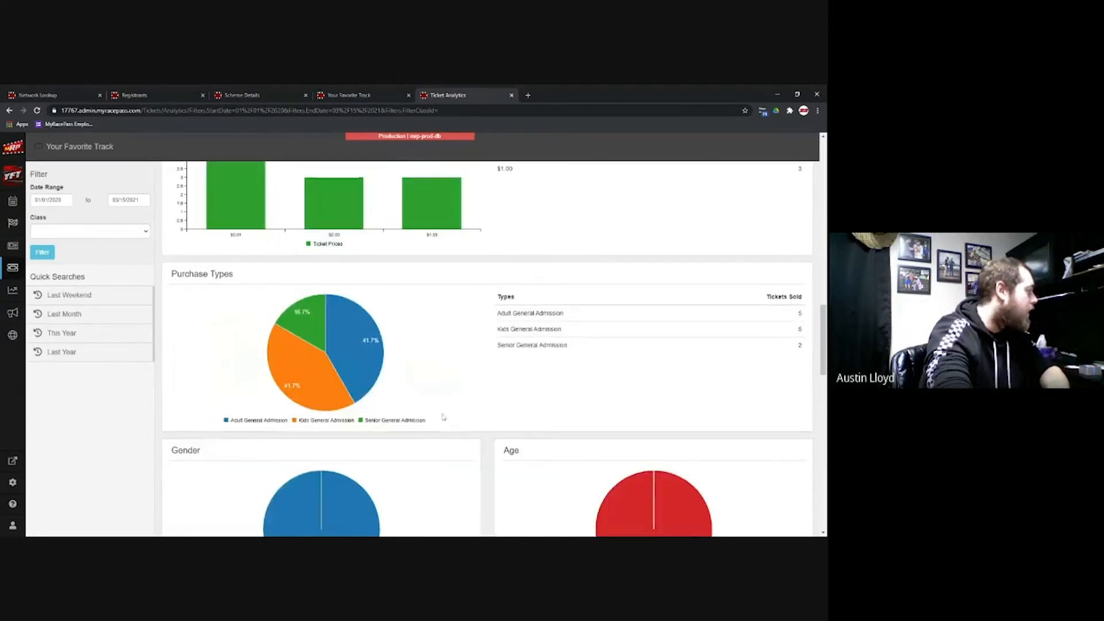
scroll(336, 228, "down", 1)
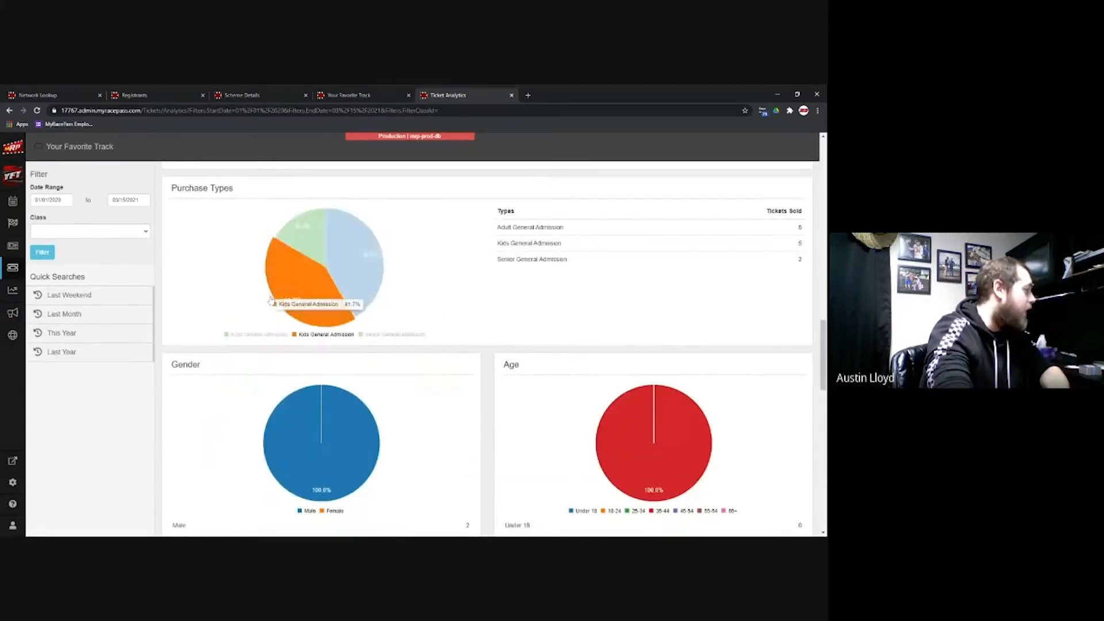
scroll(519, 380, "down", 2)
scroll(520, 380, "down", 1)
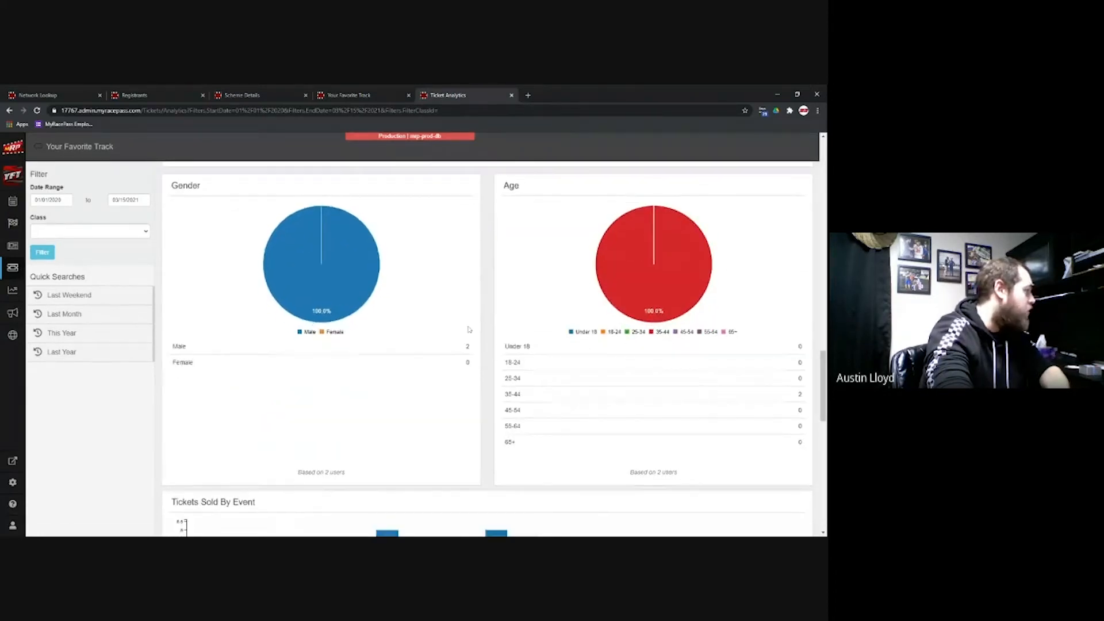
scroll(486, 372, "down", 4)
scroll(469, 412, "down", 2)
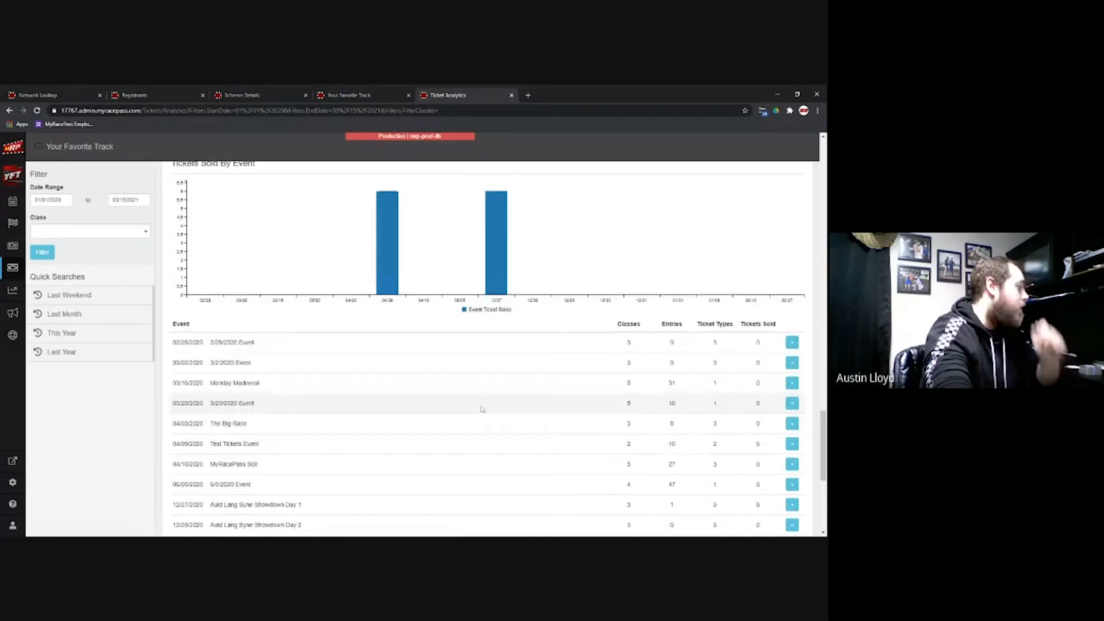
scroll(483, 412, "down", 2)
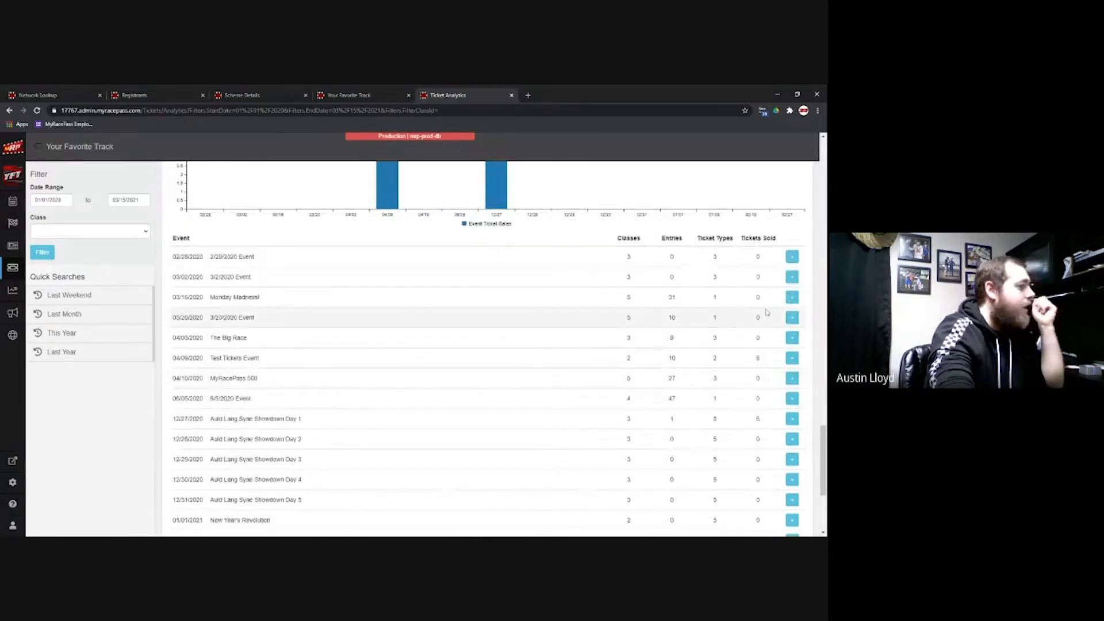
left_click(792, 298)
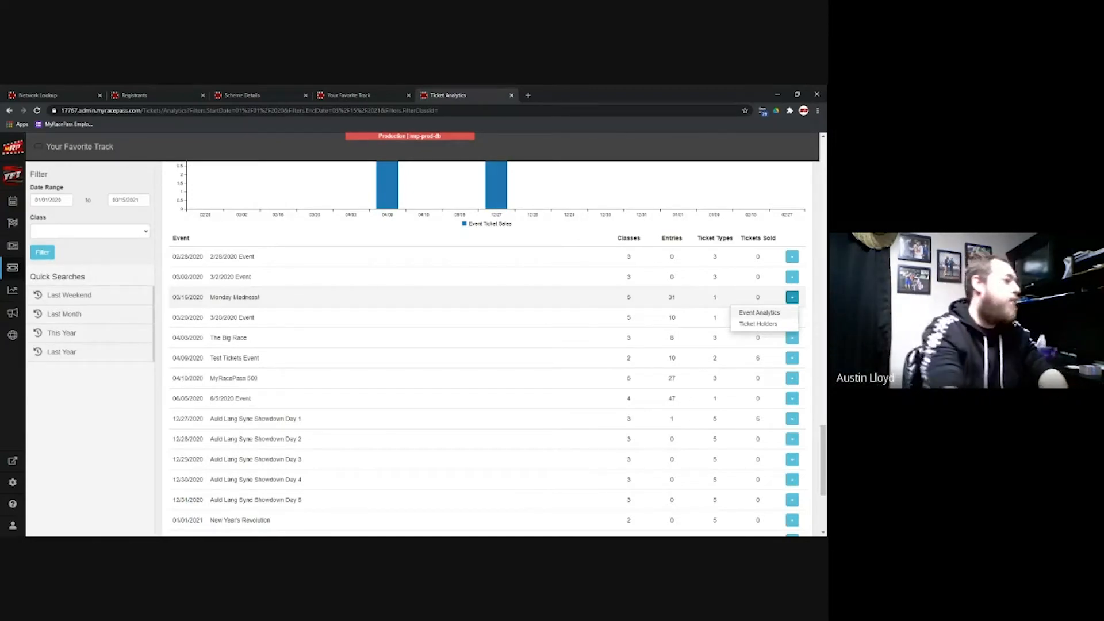
scroll(468, 473, "down", 3)
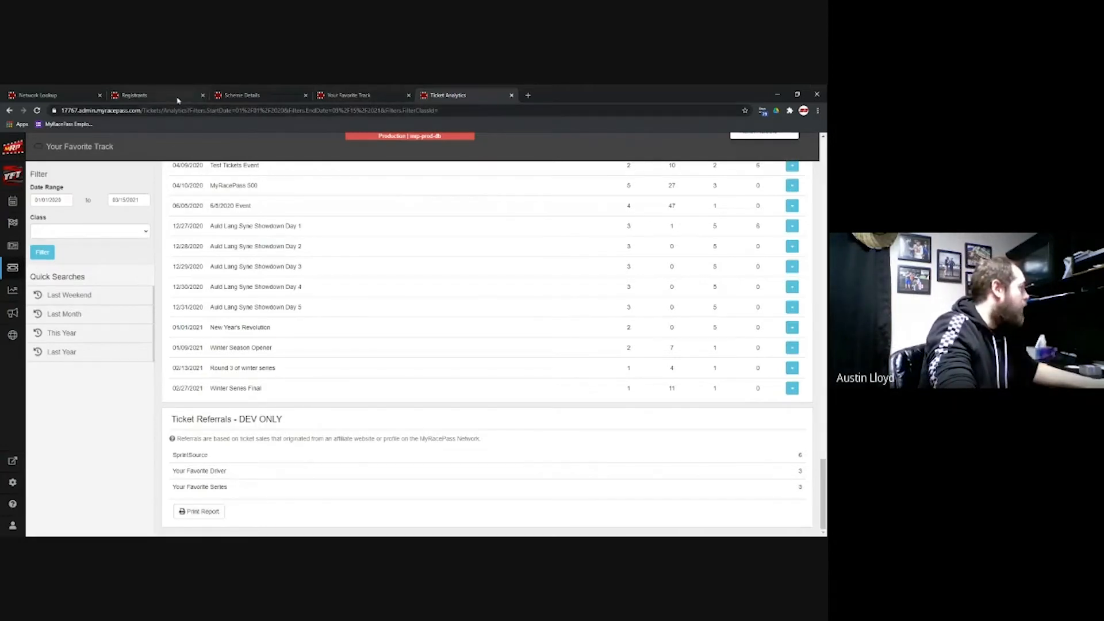
left_click(144, 95)
Step: Go to Race Setup and select the 5/15/2021 event's entries
left_click(255, 95)
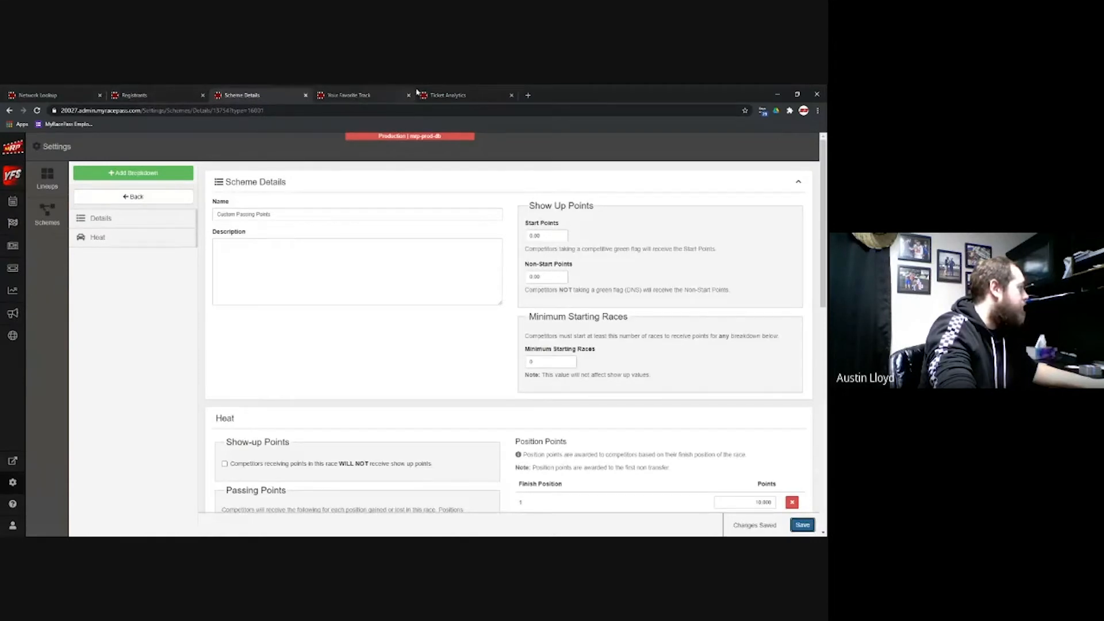
left_click(356, 95)
left_click(11, 223)
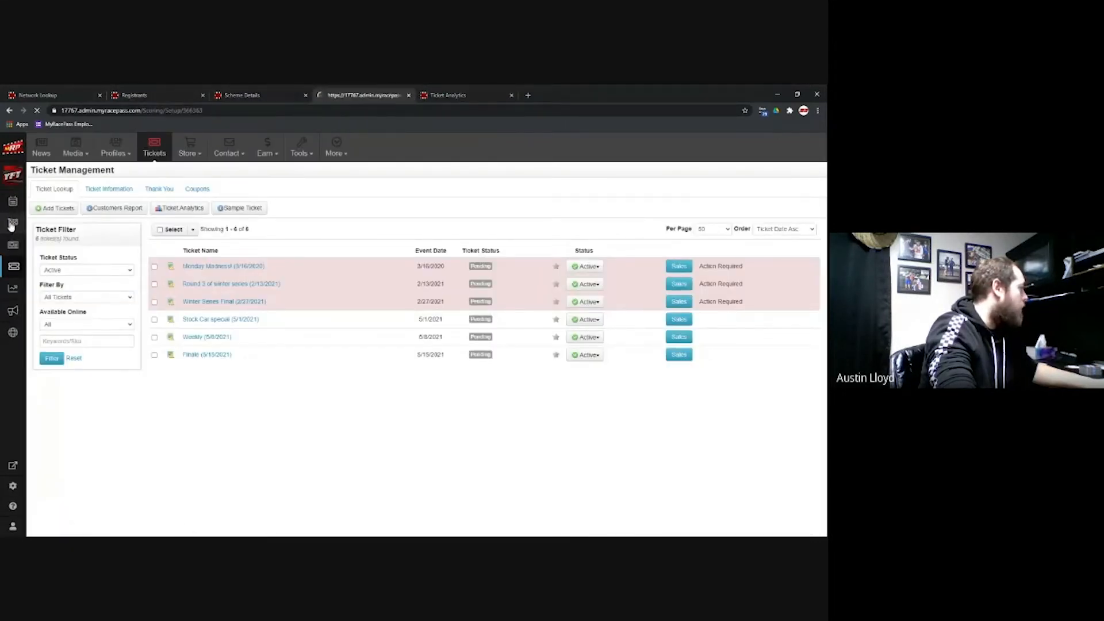
left_click(83, 146)
left_click(81, 182)
left_click(84, 147)
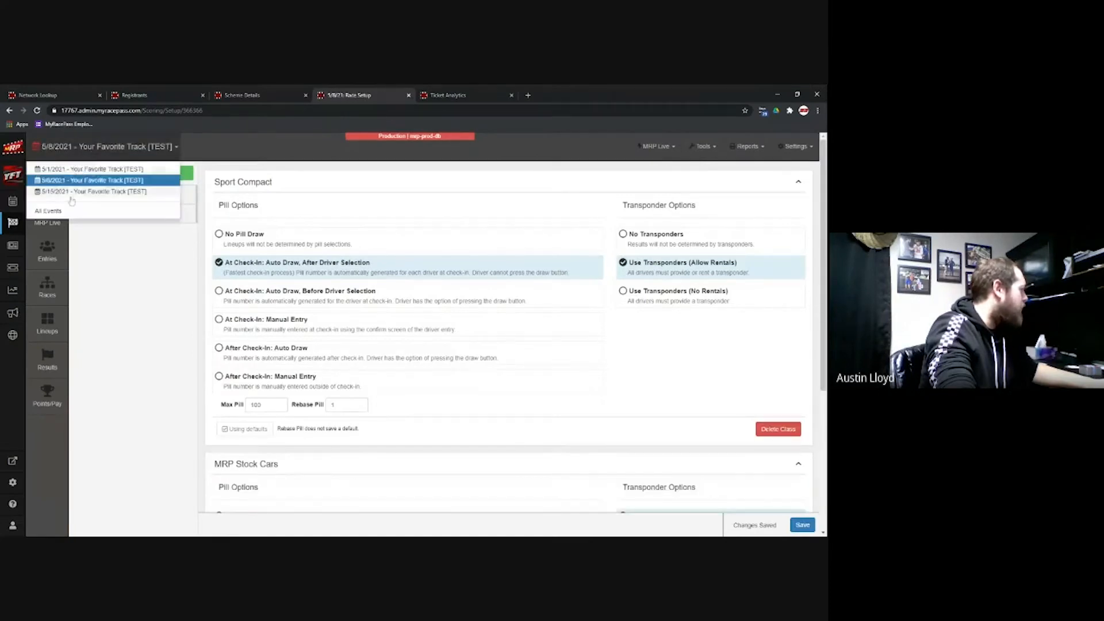
left_click(69, 197)
left_click(53, 252)
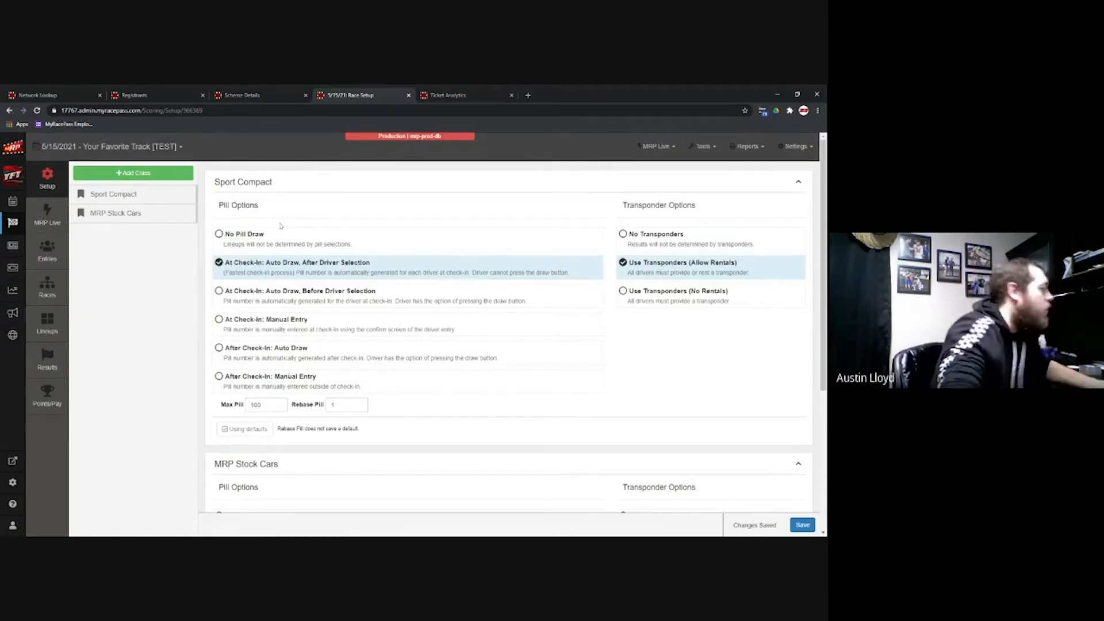
Step: Set MRP Stock Cars to Use Transponders (Allow Rentals), saved as the class default
left_click(151, 147)
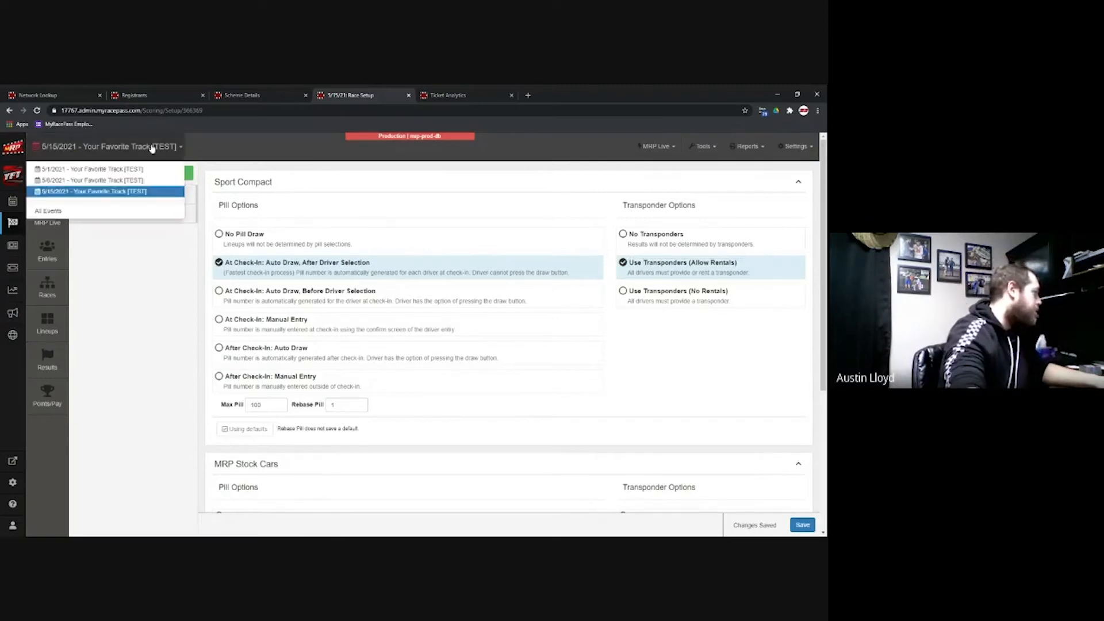
scroll(247, 230, "down", 4)
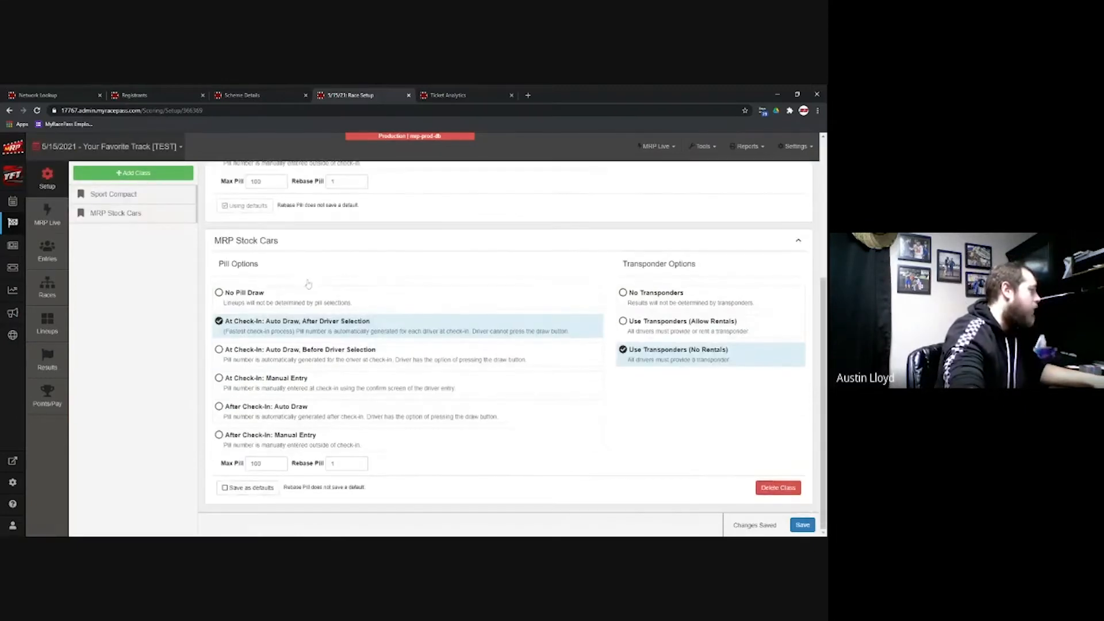
scroll(419, 253, "up", 4)
scroll(422, 400, "down", 4)
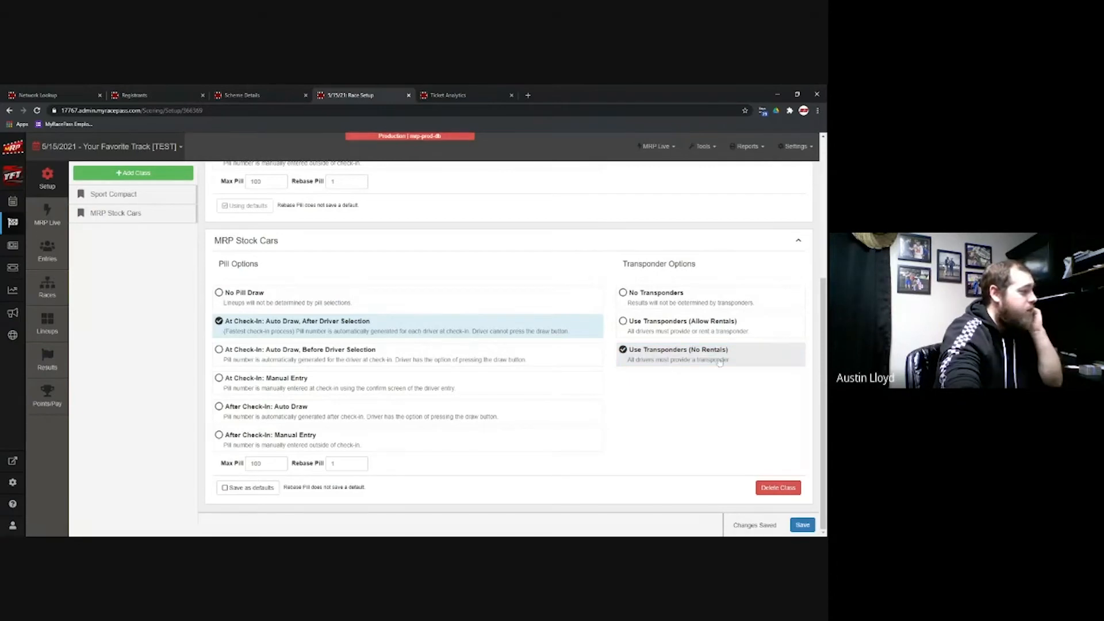
left_click(687, 328)
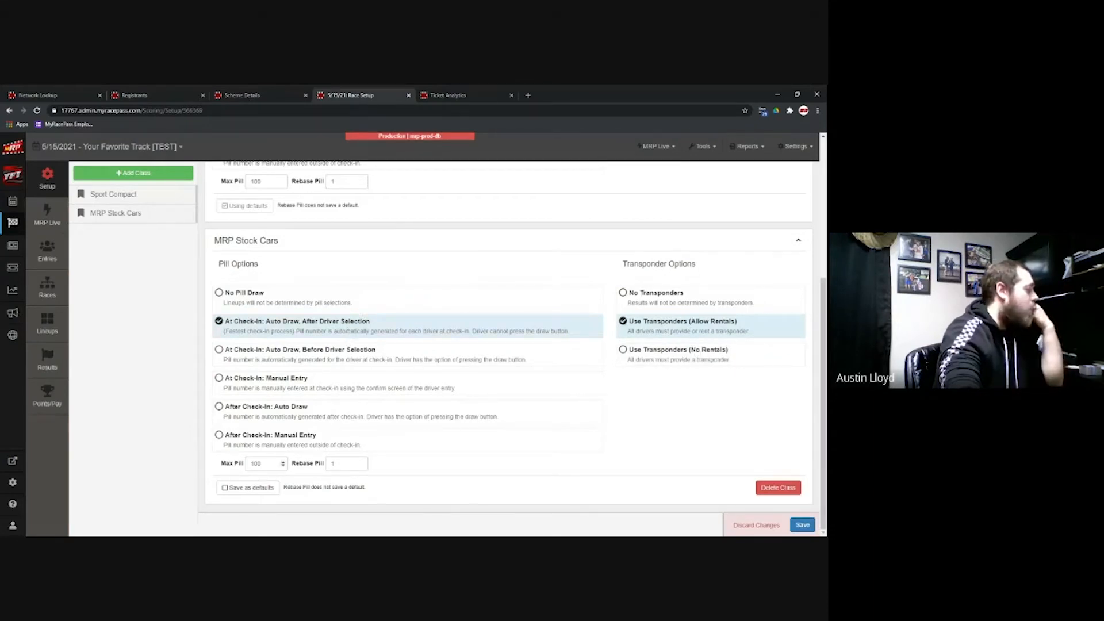
left_click(255, 489)
left_click(807, 525)
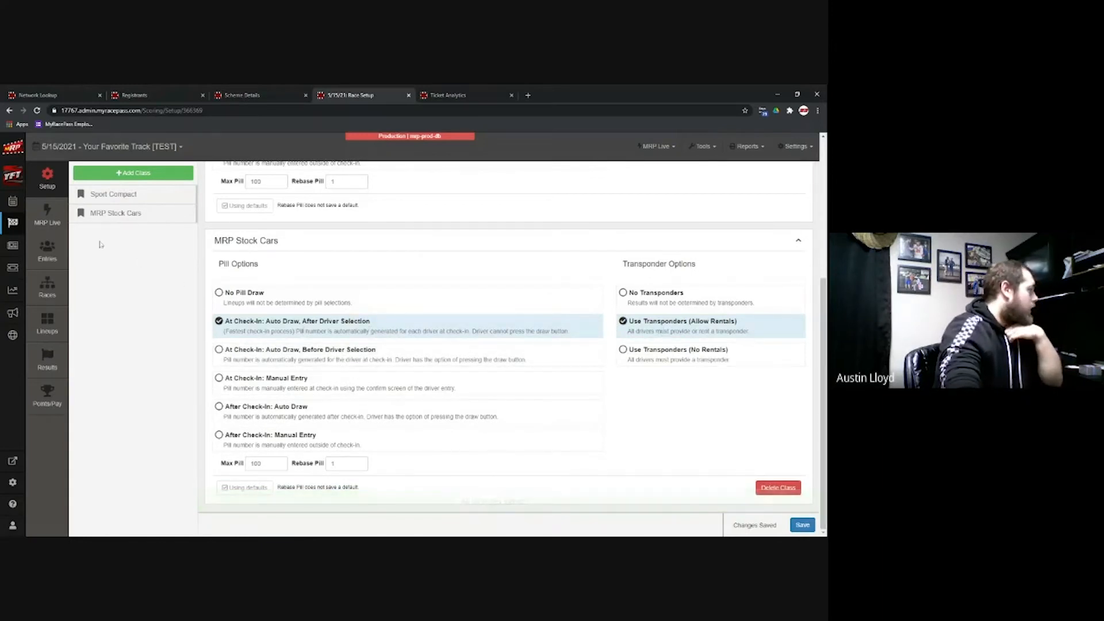
left_click(55, 224)
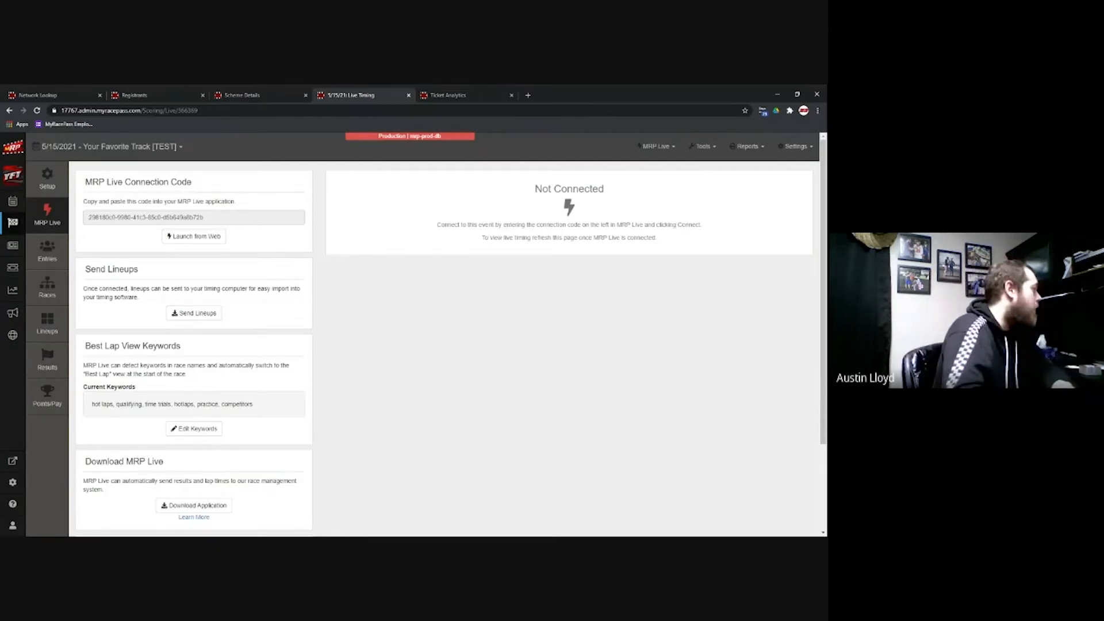
Step: Scroll through the MRP Live timing page, then go to the event's entries
scroll(192, 230, "down", 2)
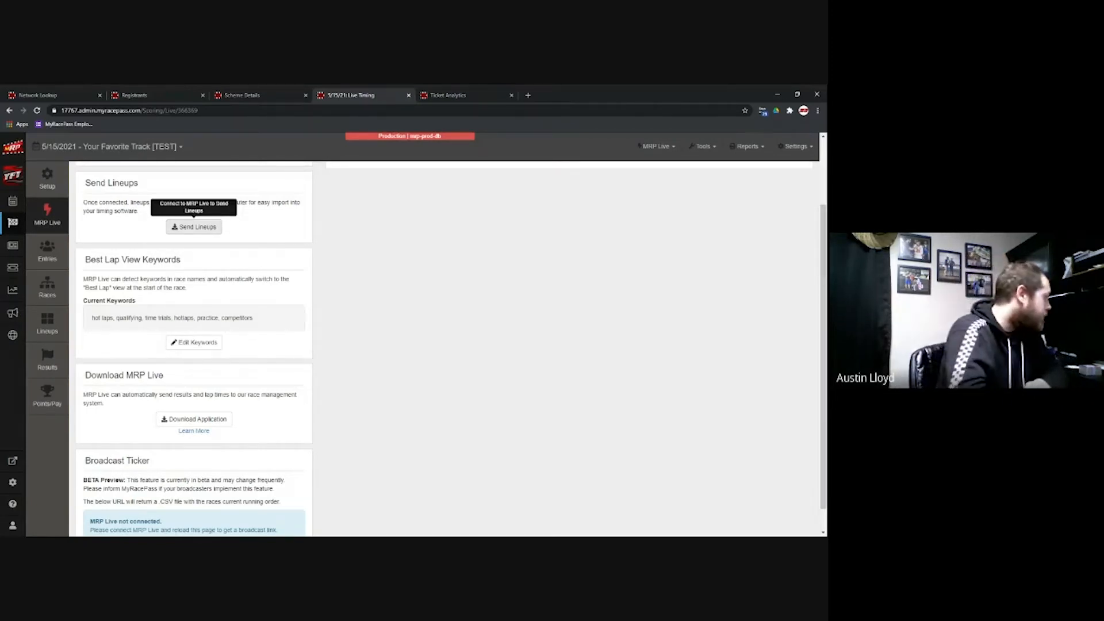
scroll(344, 289, "down", 1)
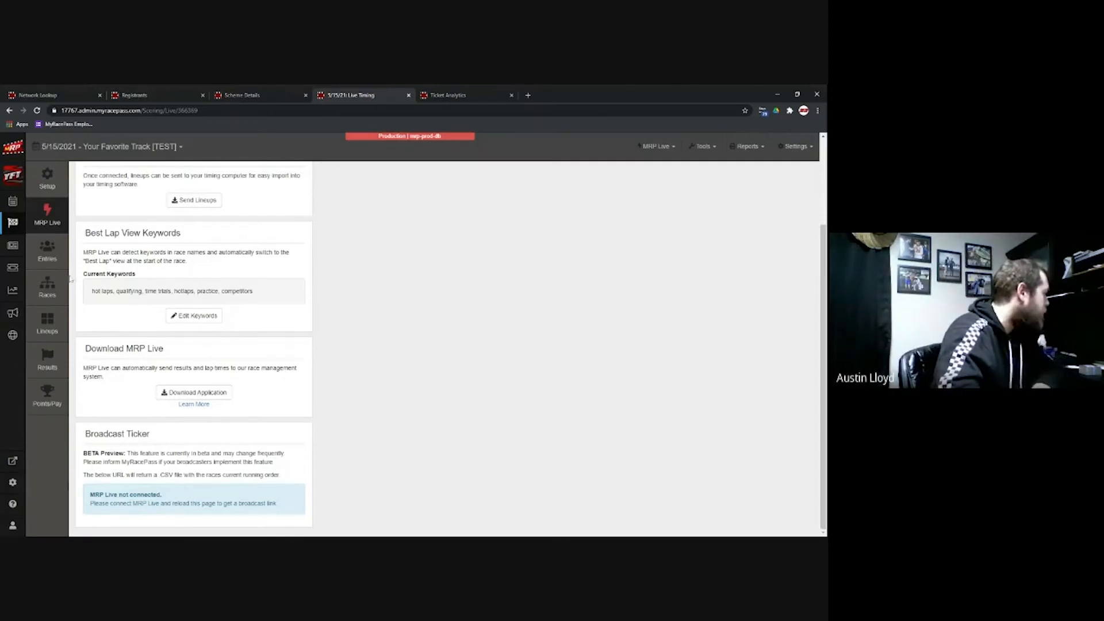
left_click(57, 254)
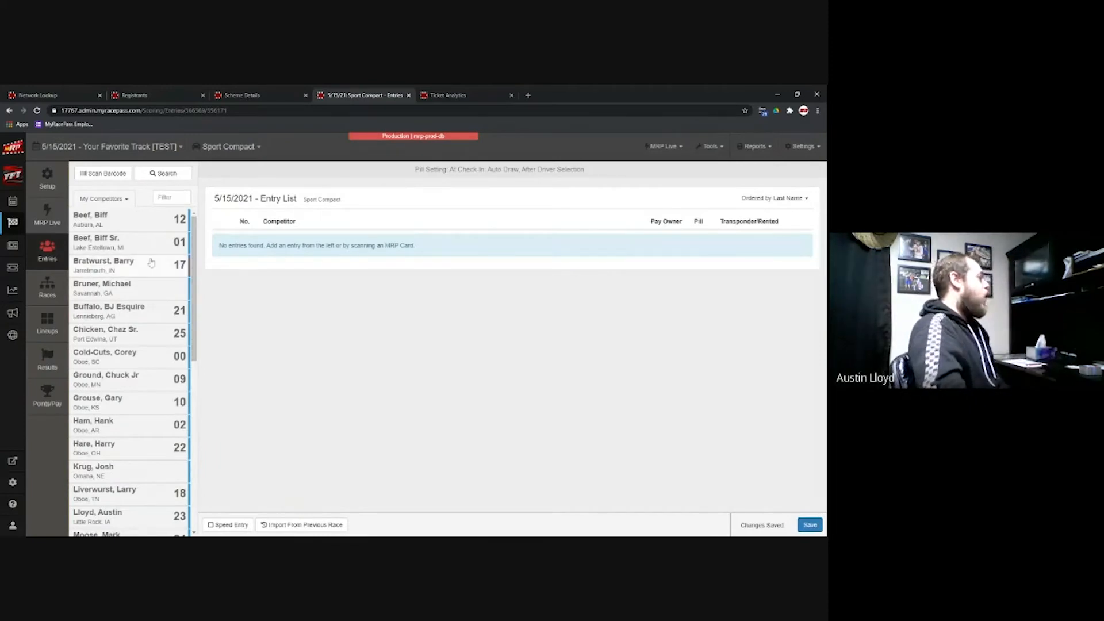
Step: Switch to the MRP Stock Cars entries, starting and cancelling deletion of the car 23 entry
left_click(228, 146)
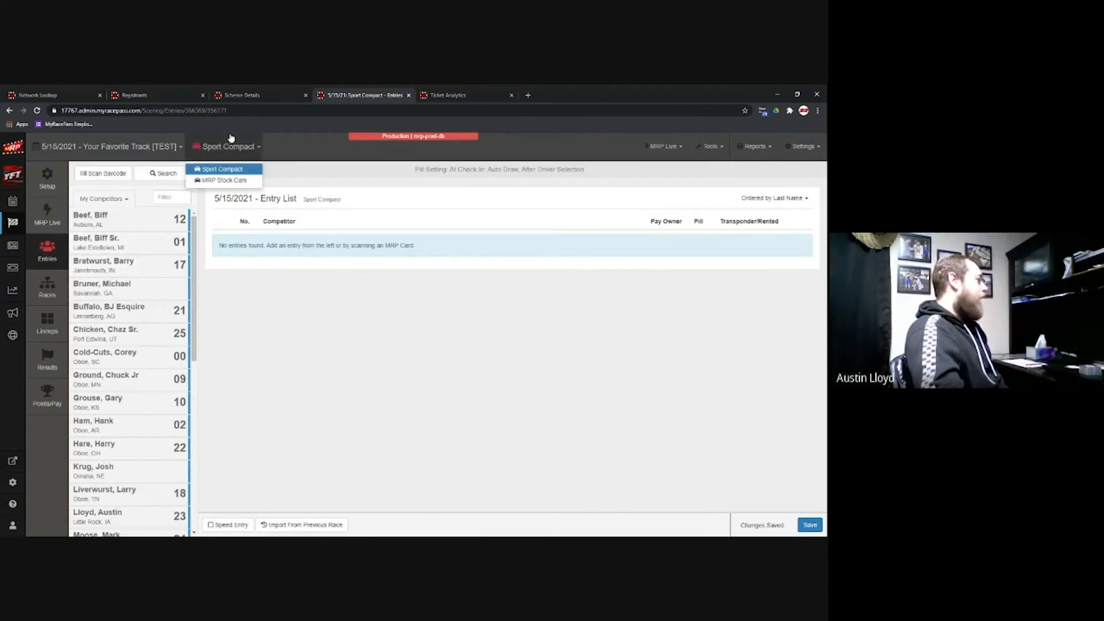
left_click(238, 181)
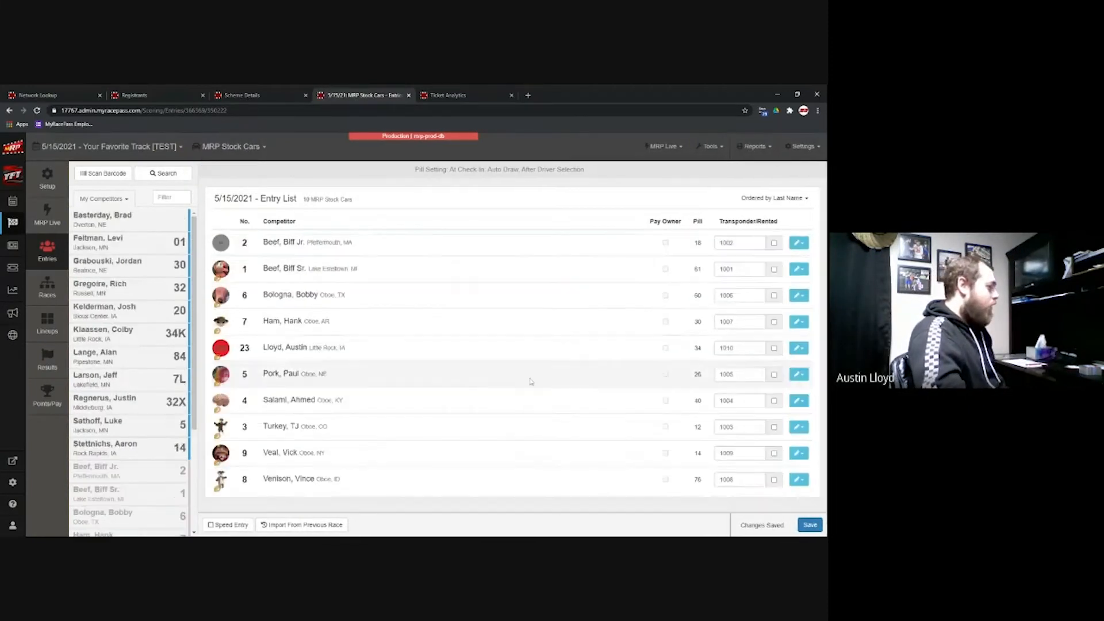
left_click(799, 348)
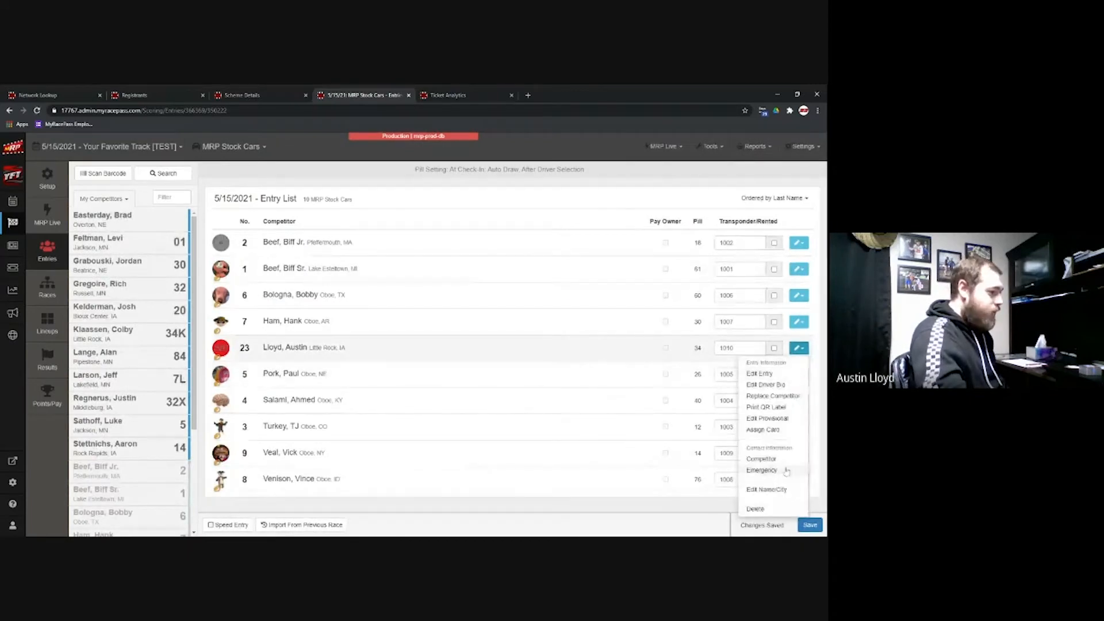
left_click(761, 510)
left_click(520, 246)
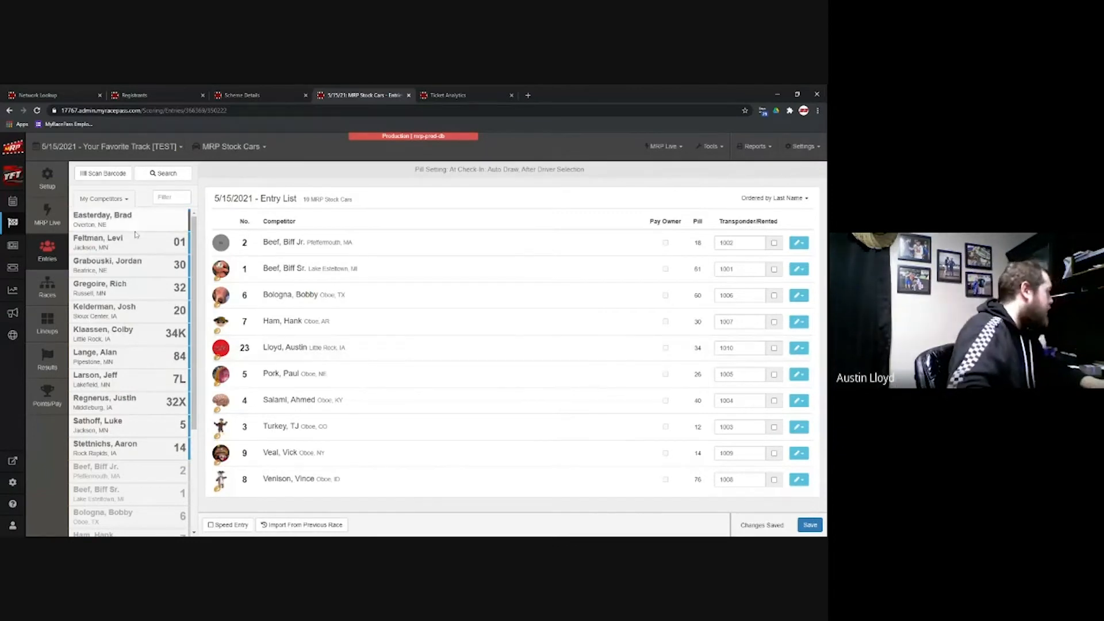
Step: View the A Feature lineup, then open Heat 1 results and remove the top two finishers
left_click(48, 327)
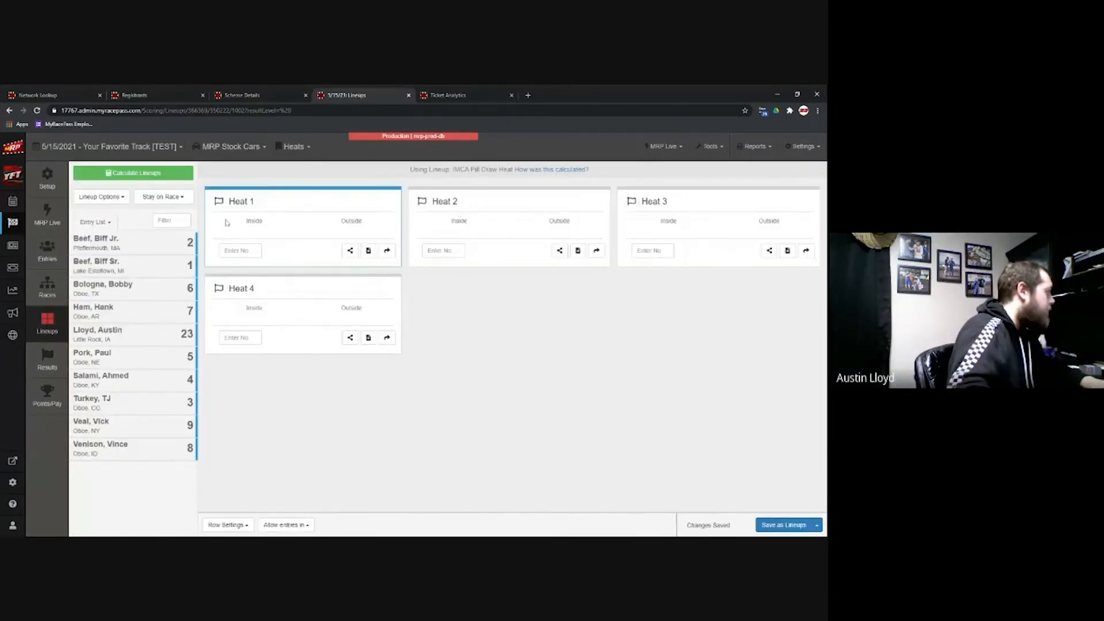
left_click(293, 146)
left_click(292, 181)
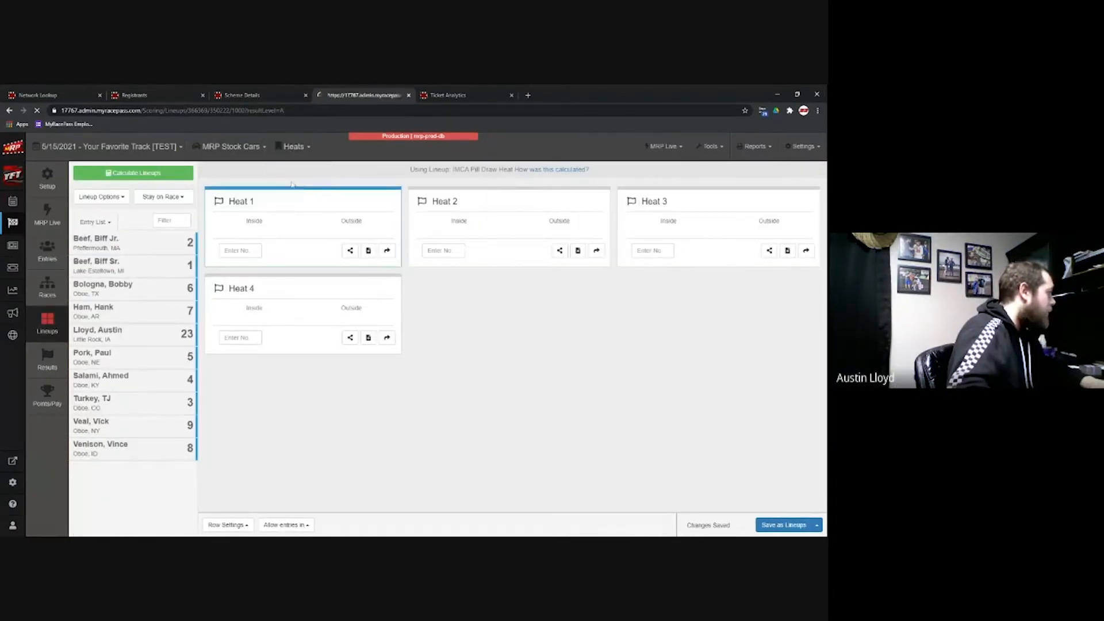
left_click(241, 148)
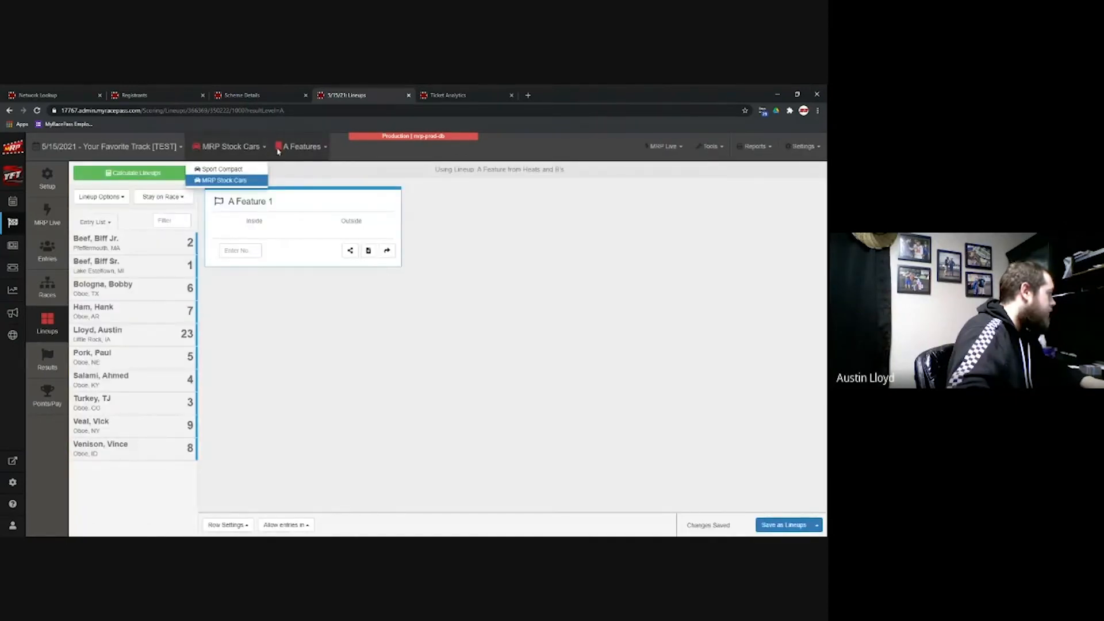
left_click(279, 148)
left_click(290, 180)
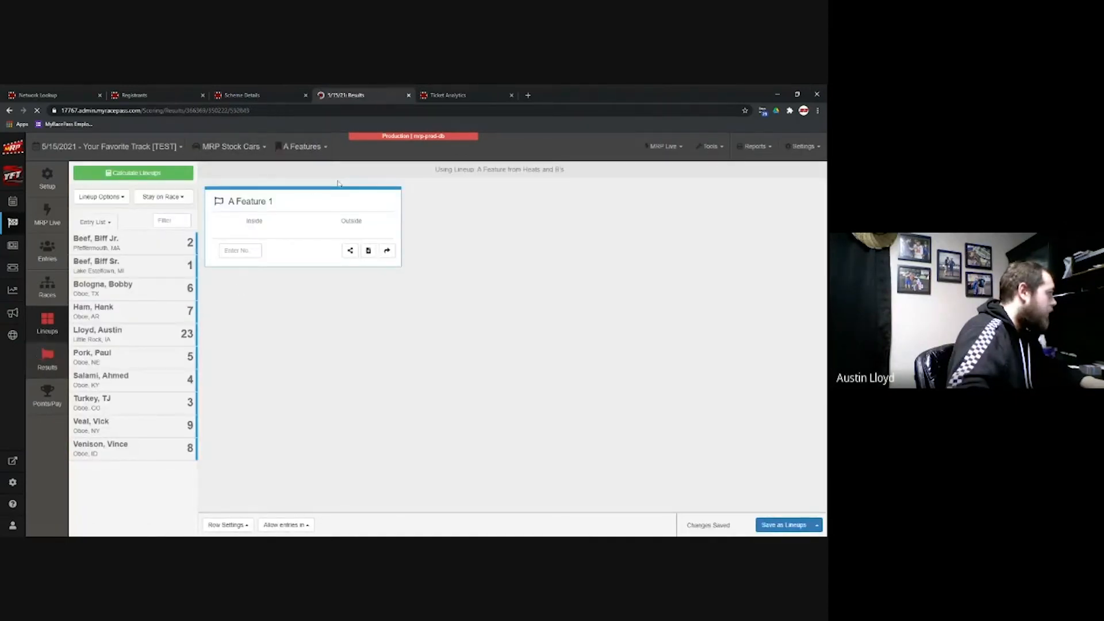
left_click(800, 245)
left_click(801, 245)
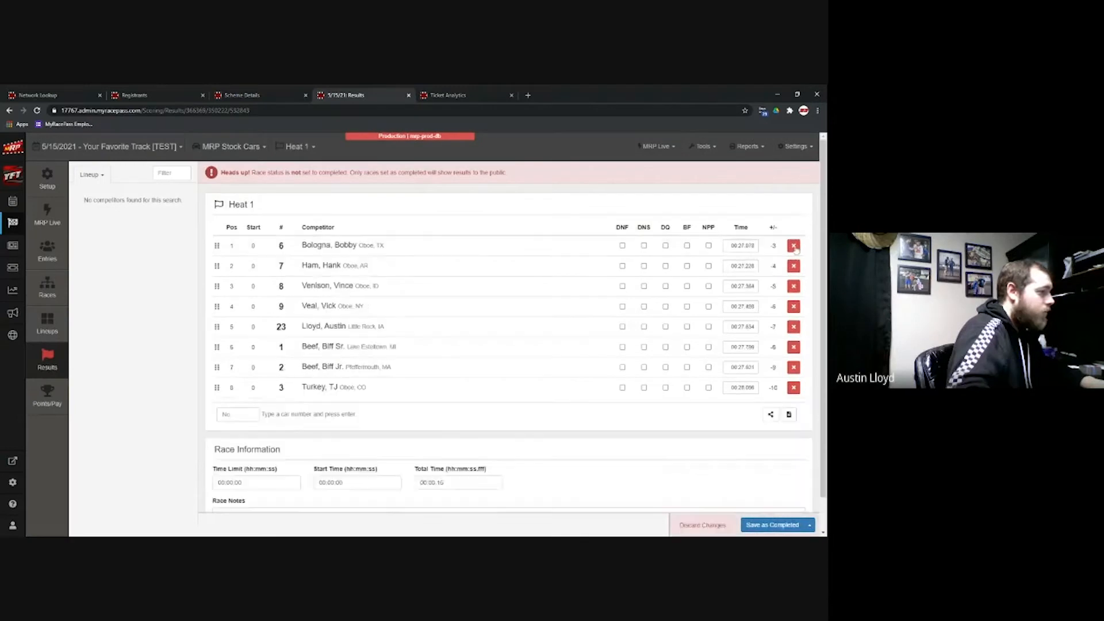
Step: Remove the remaining Heat 1 finishers and save Heat 1 as In Progress
left_click(800, 245)
left_click(801, 245)
left_click(801, 245)
left_click(801, 246)
left_click(800, 246)
left_click(800, 246)
left_click(801, 246)
left_click(800, 245)
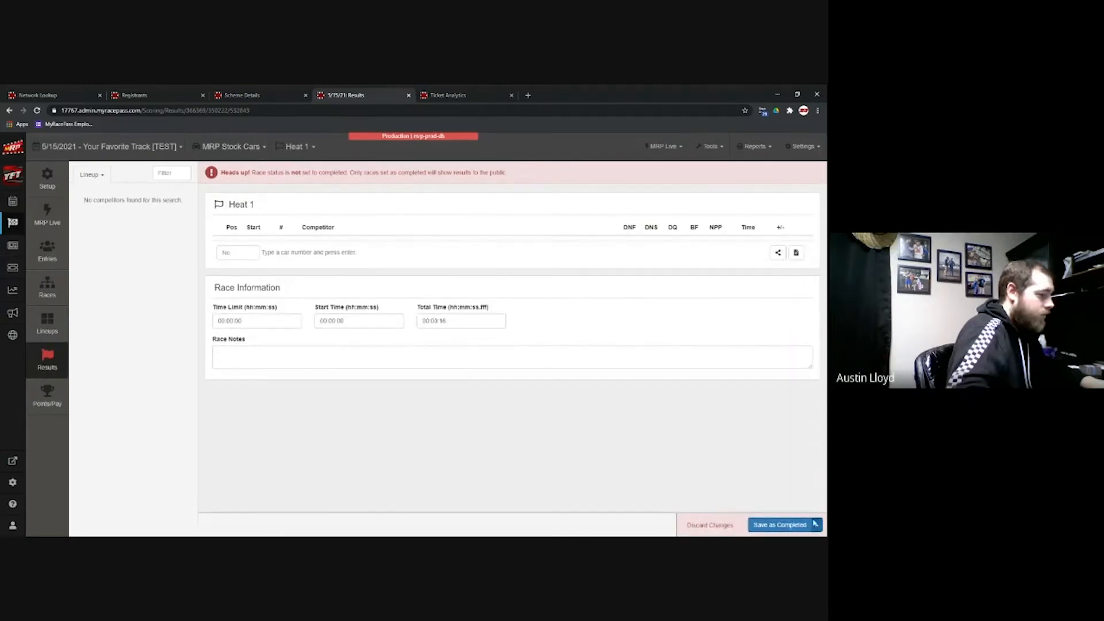
left_click(817, 525)
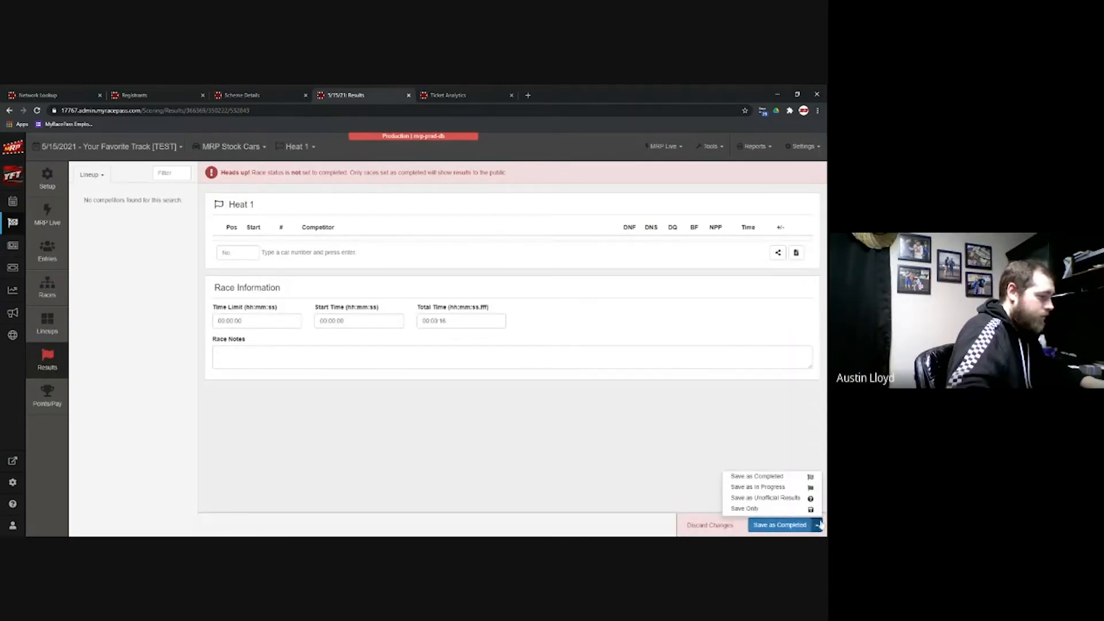
left_click(758, 487)
Step: Check the MRP Stock Cars entry list, backing out of deleting a driver's entry
left_click(296, 147)
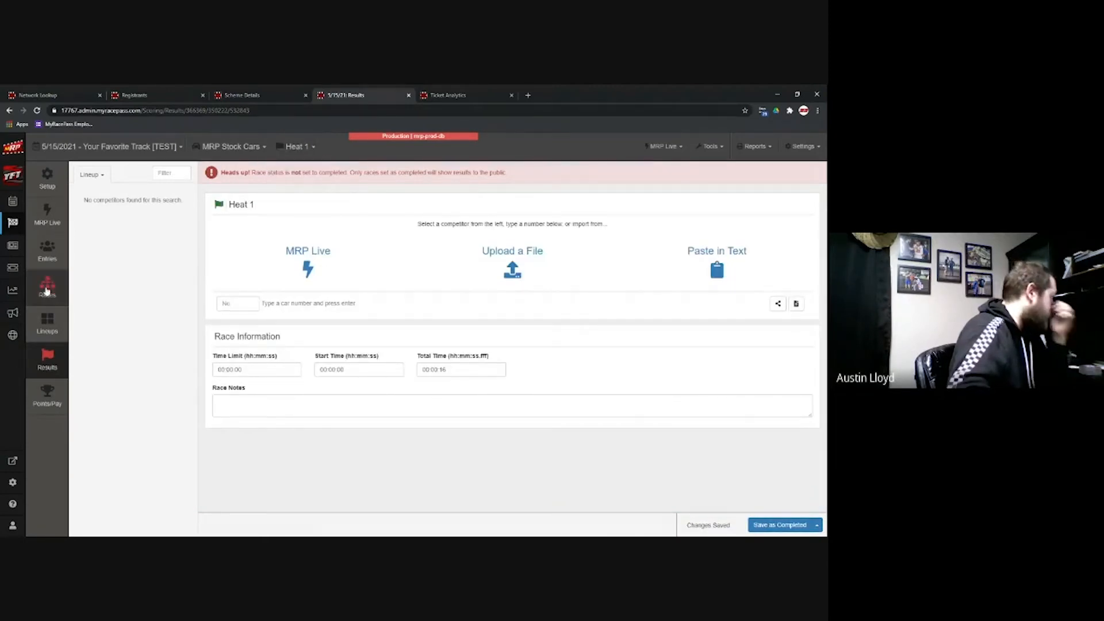
left_click(46, 257)
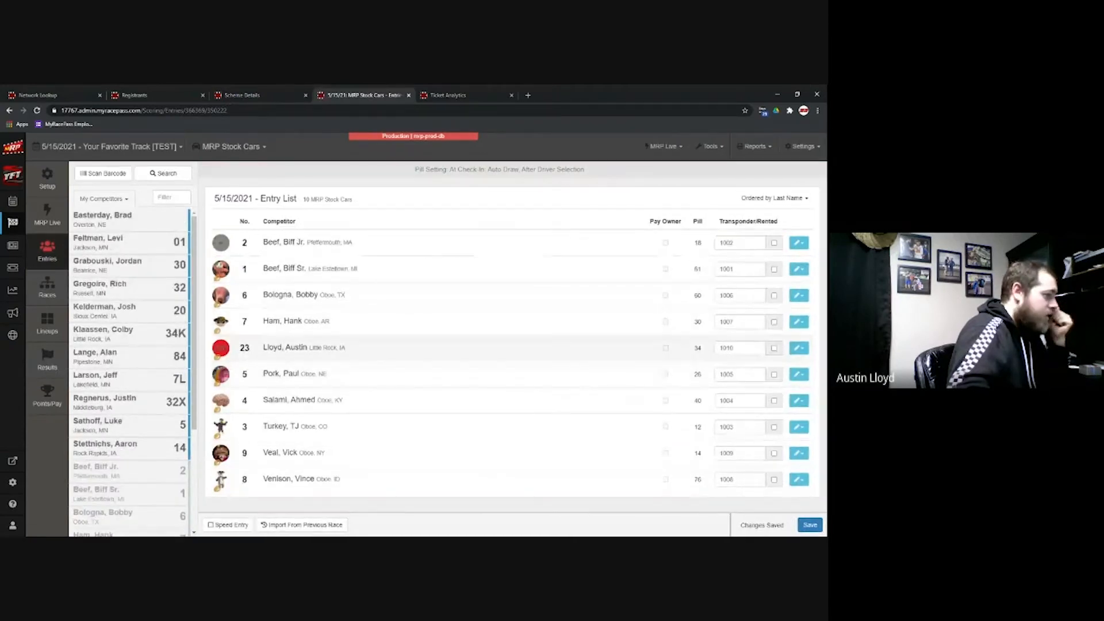
left_click(799, 348)
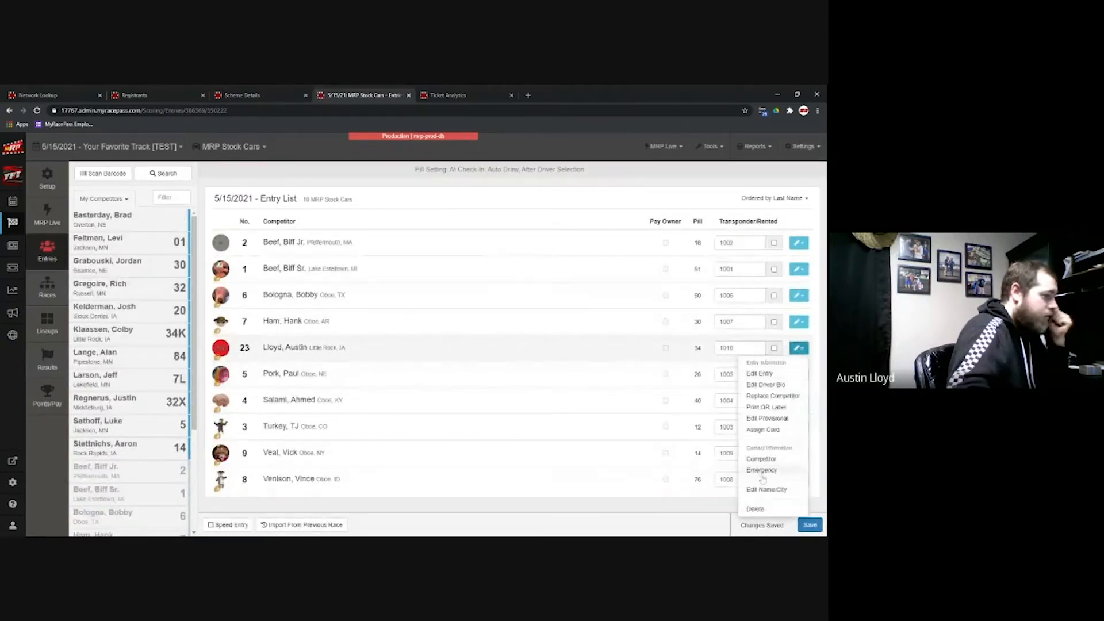
left_click(756, 509)
left_click(519, 248)
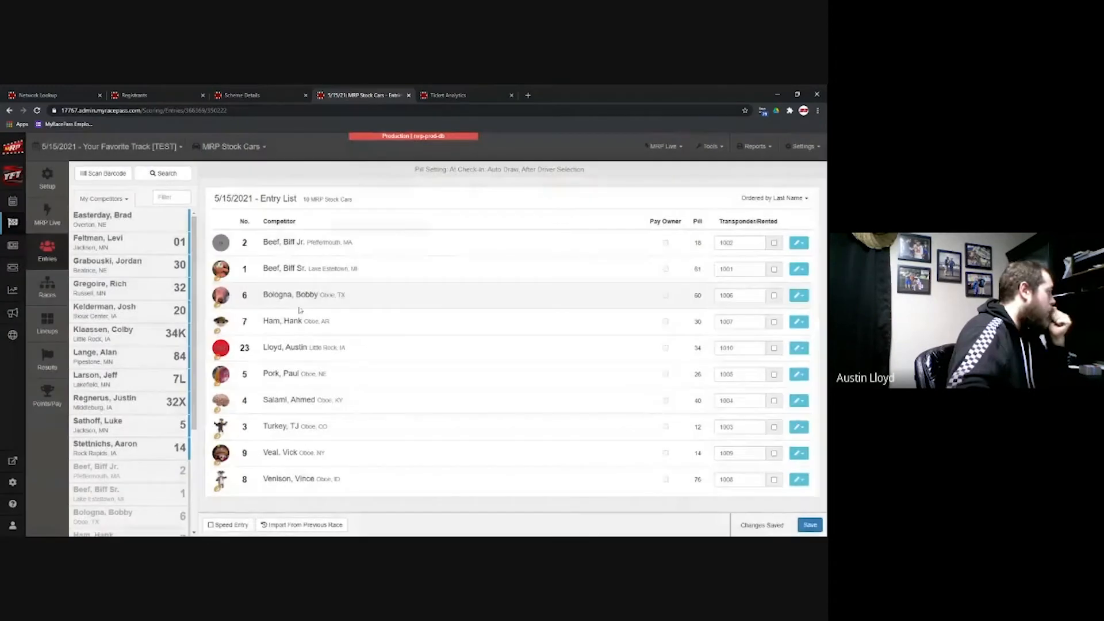
left_click(50, 357)
Step: Step through the Heat 2 and later heat results to A Feature 1
left_click(287, 152)
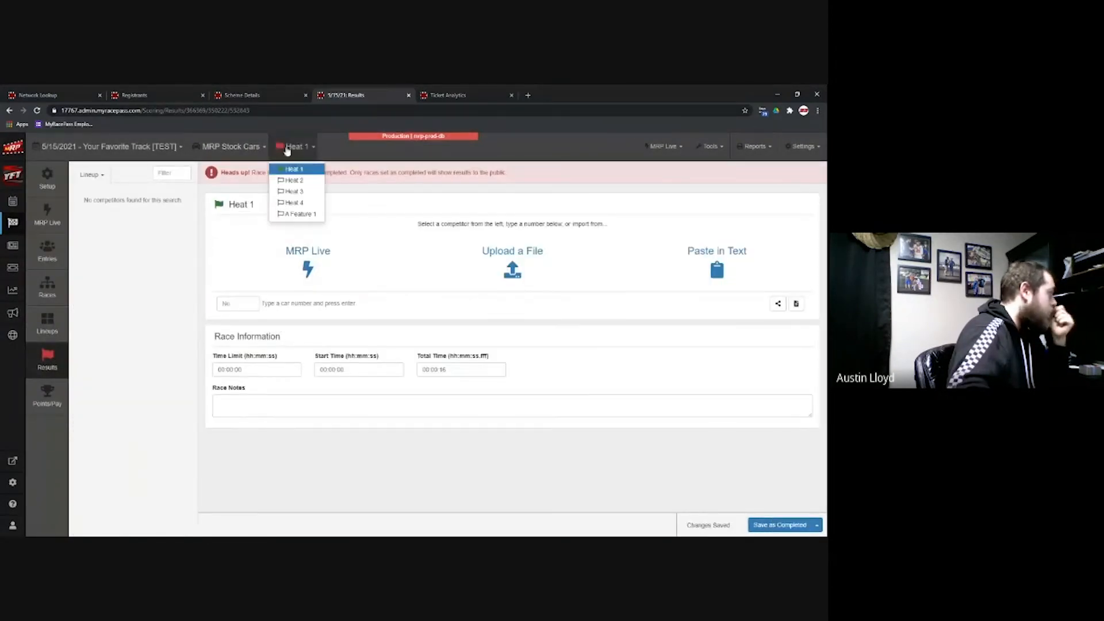
left_click(294, 181)
left_click(299, 154)
left_click(296, 193)
left_click(298, 151)
left_click(300, 202)
left_click(298, 150)
left_click(298, 215)
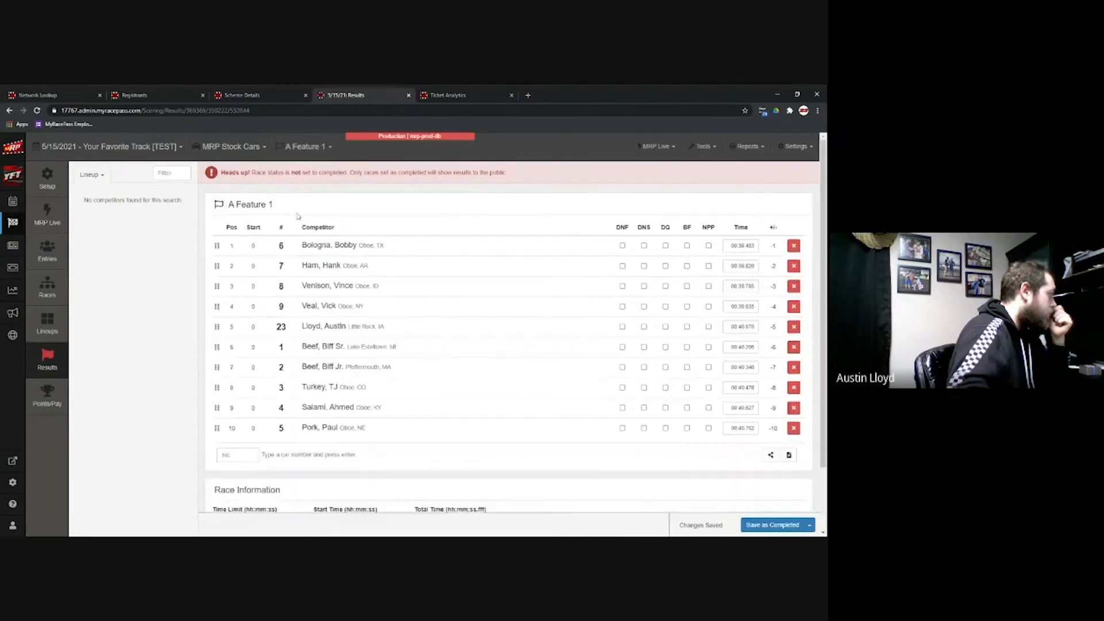
Step: Remove all A Feature 1 finishers and save it as In Progress
left_click(793, 246)
left_click(793, 245)
left_click(793, 246)
left_click(798, 245)
left_click(798, 246)
left_click(799, 246)
left_click(799, 246)
left_click(799, 245)
left_click(799, 245)
left_click(799, 246)
left_click(815, 522)
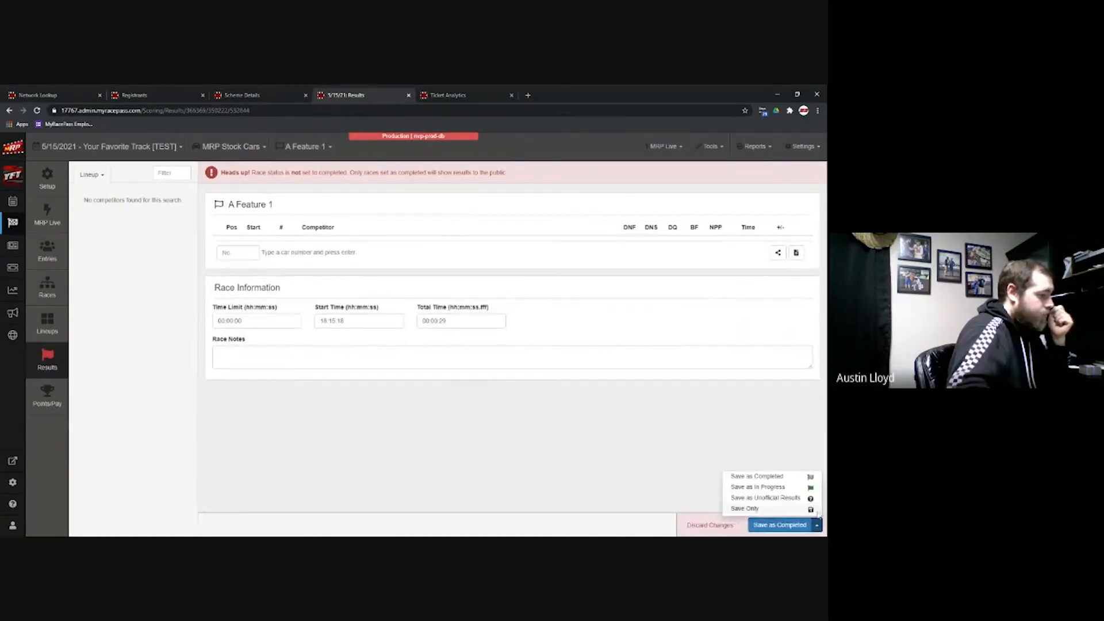
left_click(779, 488)
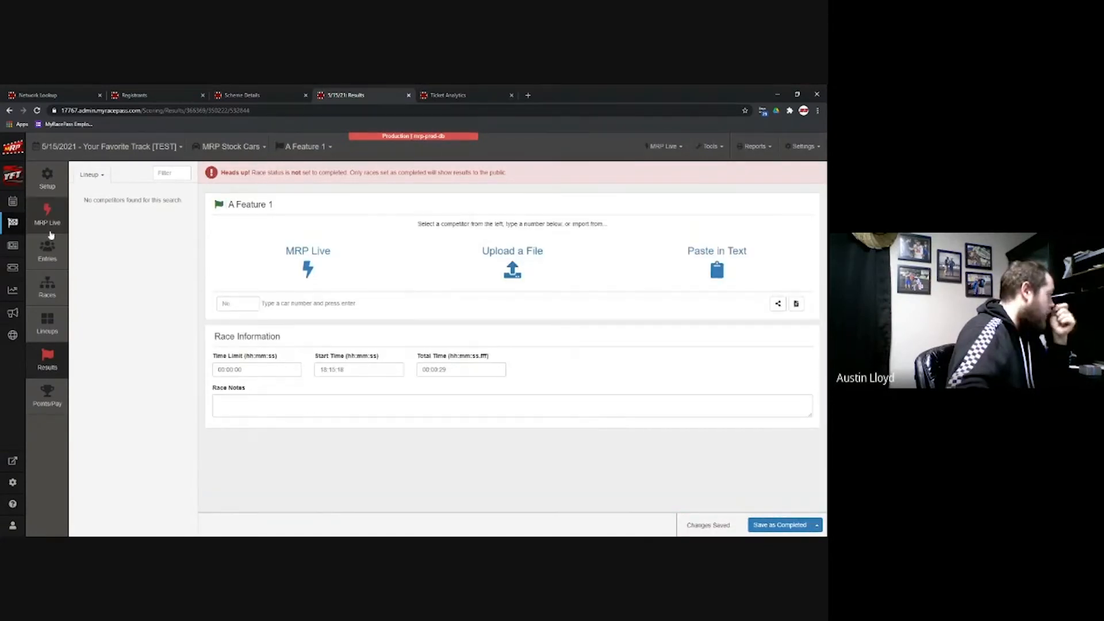
left_click(17, 224)
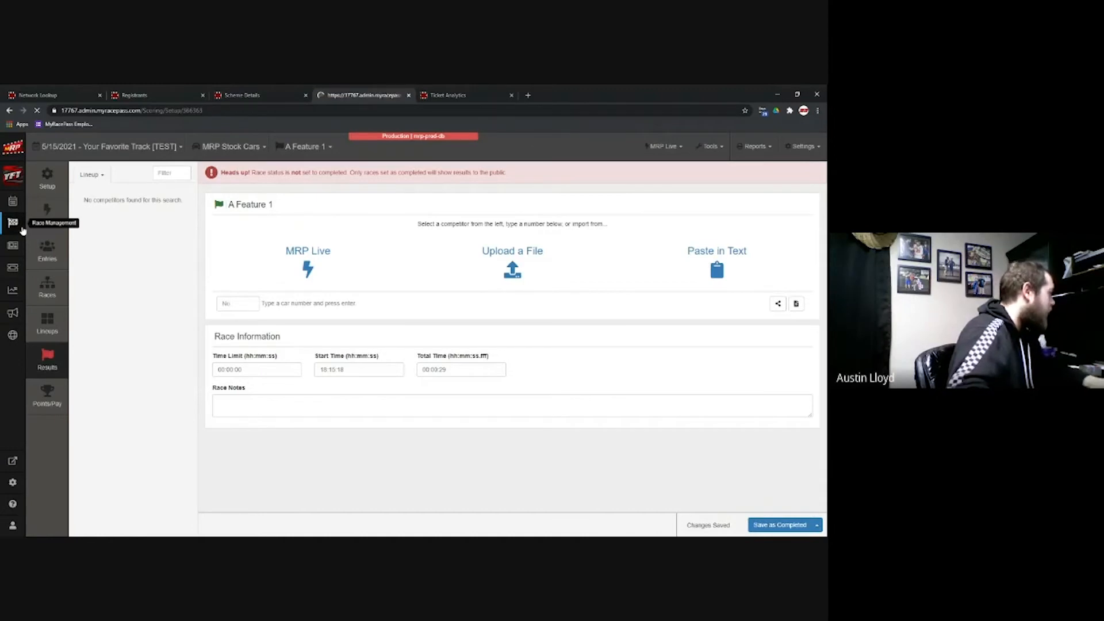
Step: Return to the 5/15/2021 MRP Stock Cars entry list
left_click(42, 252)
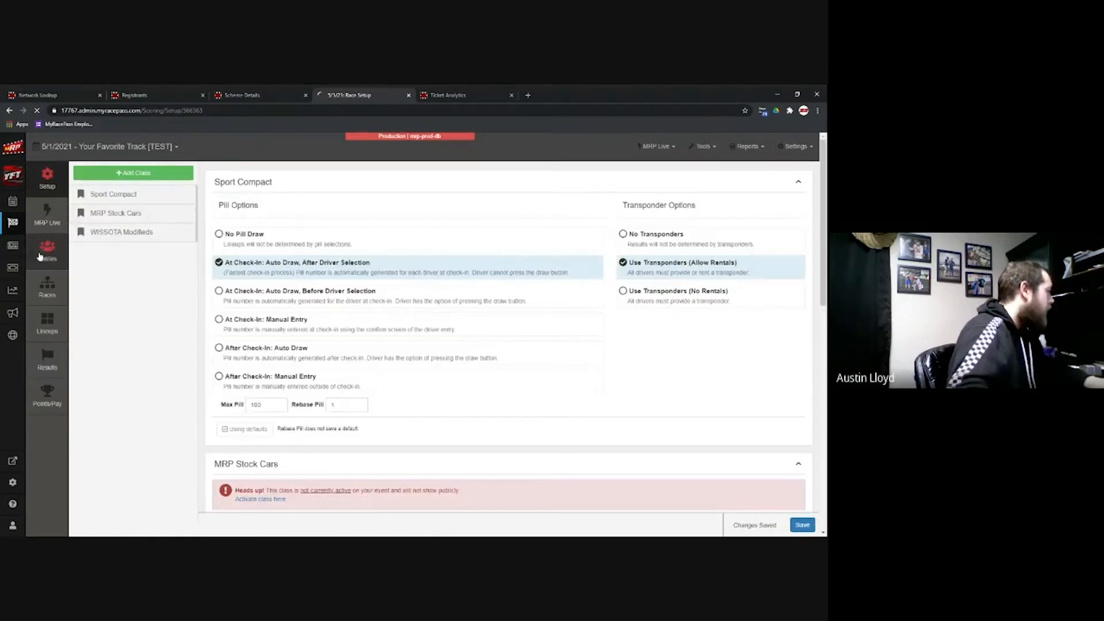
left_click(225, 147)
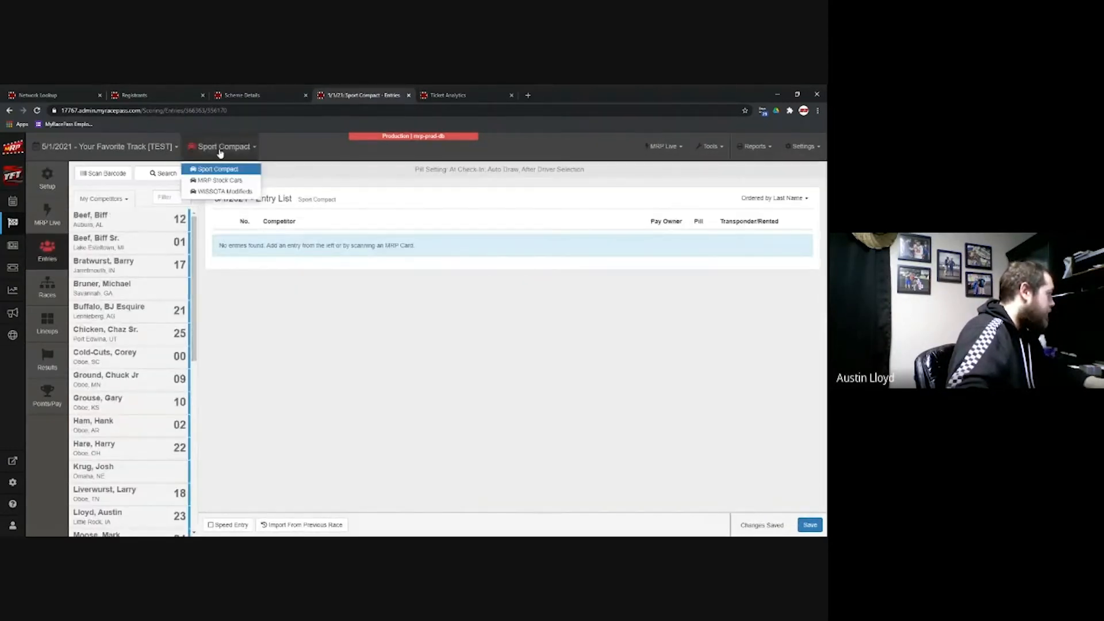
left_click(233, 189)
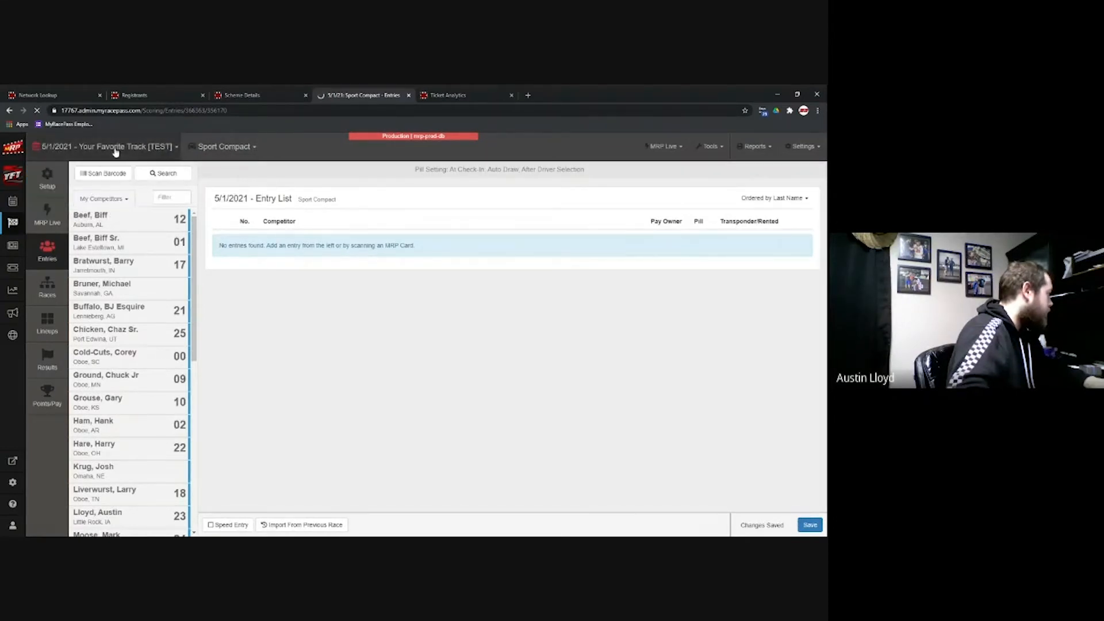
left_click(67, 153)
left_click(63, 193)
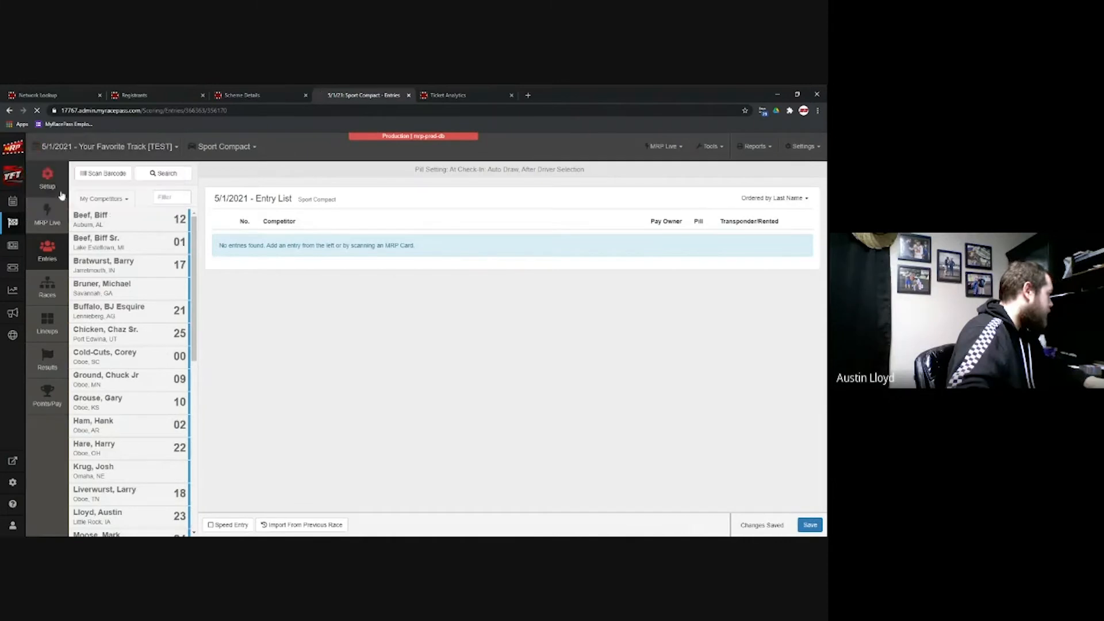
left_click(231, 150)
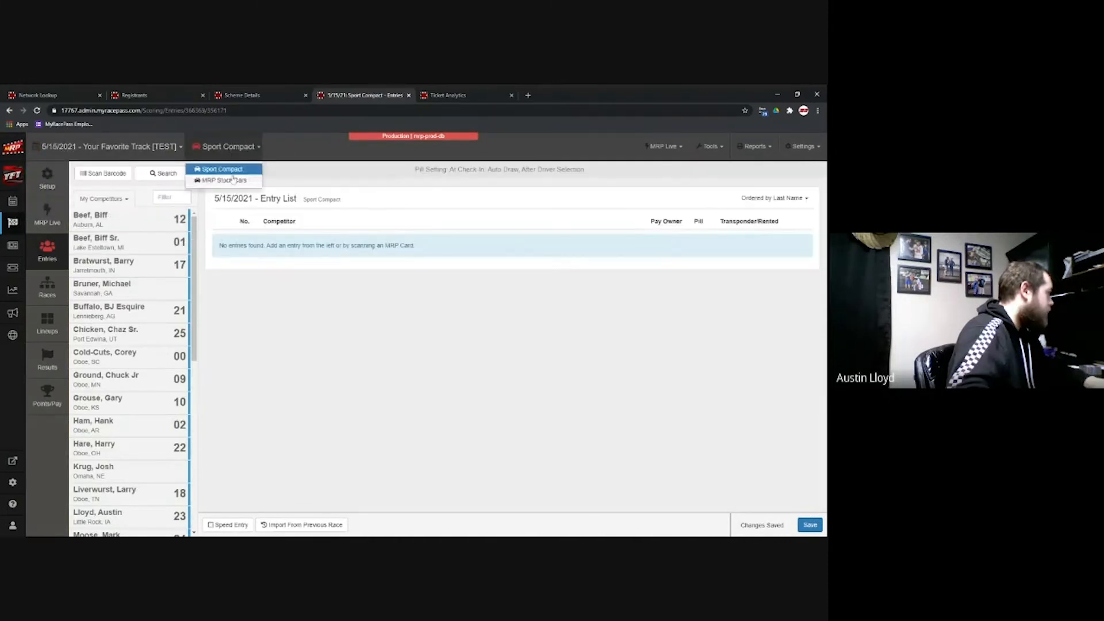
left_click(232, 184)
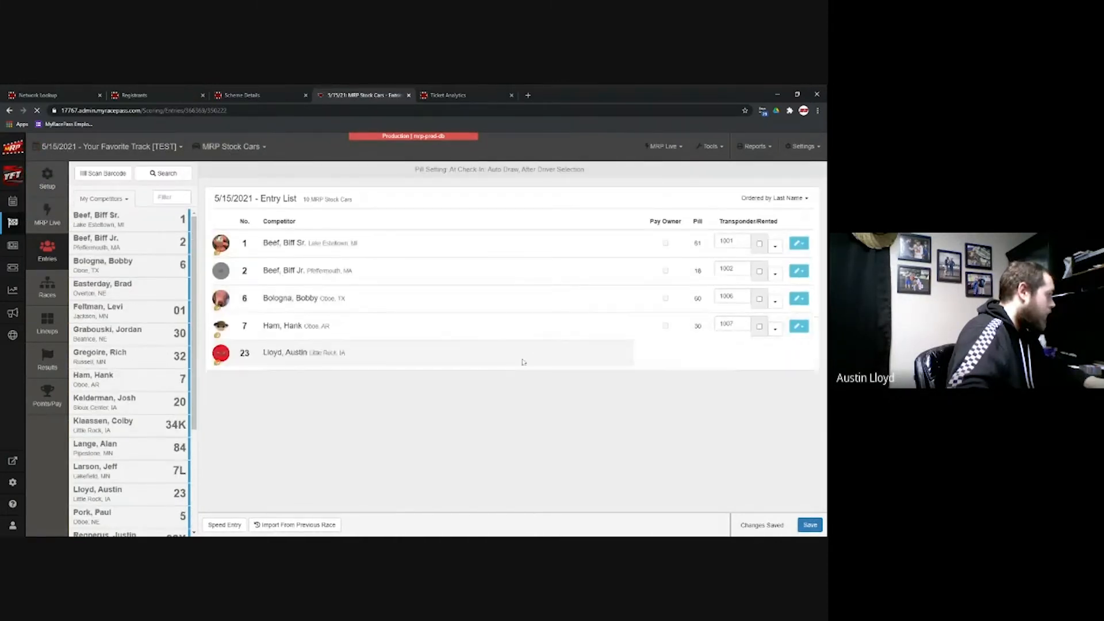
Step: Delete a driver's entry from the MRP Stock Cars list
left_click(800, 348)
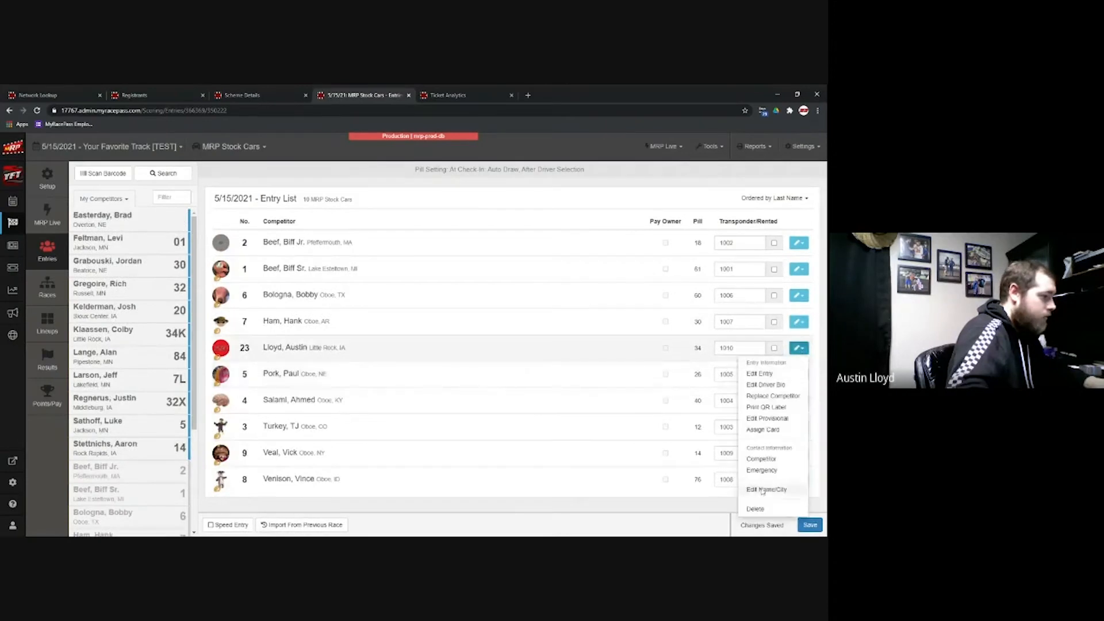
left_click(755, 509)
left_click(522, 232)
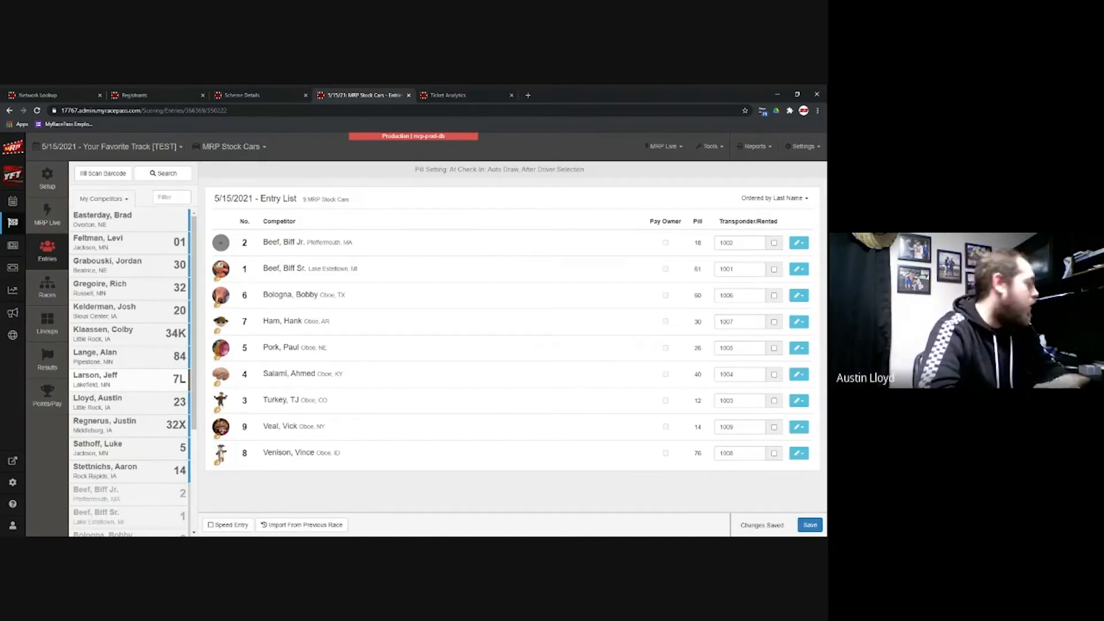
scroll(143, 377, "down", 3)
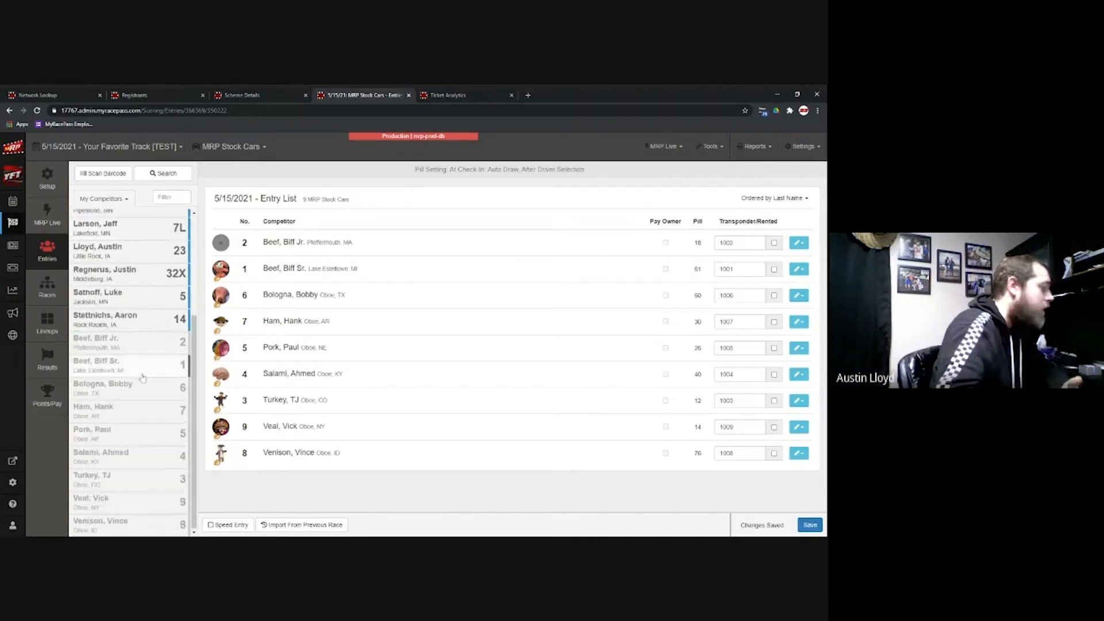
scroll(142, 378, "up", 3)
scroll(142, 378, "up", 1)
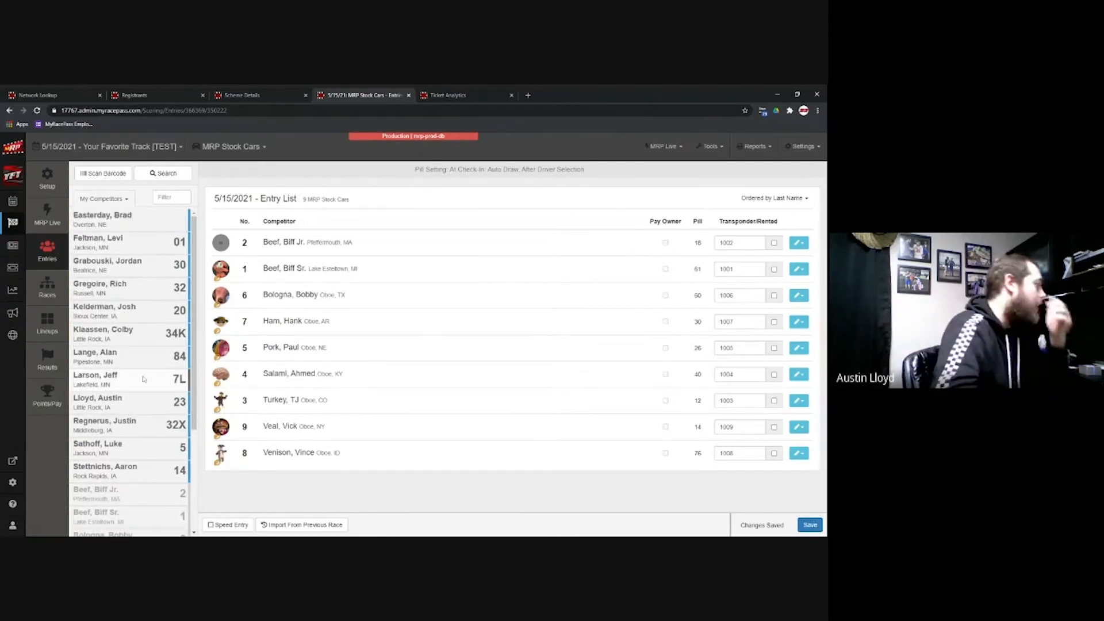
Step: Filter competitors by '23', then show pre-entered competitors and competitors by series
left_click(171, 198)
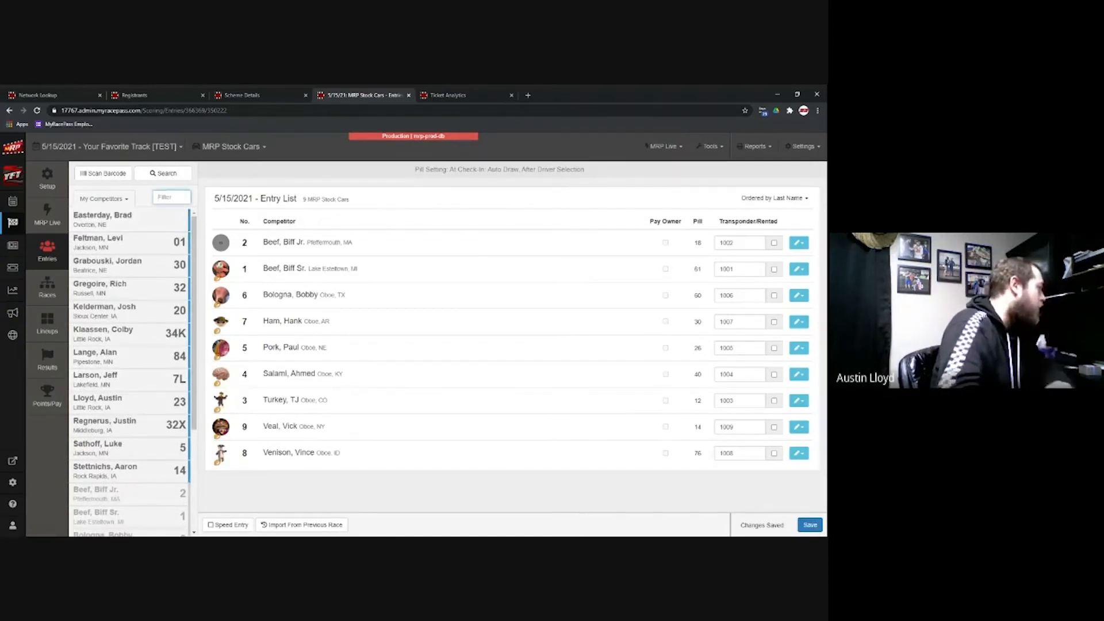
type("23")
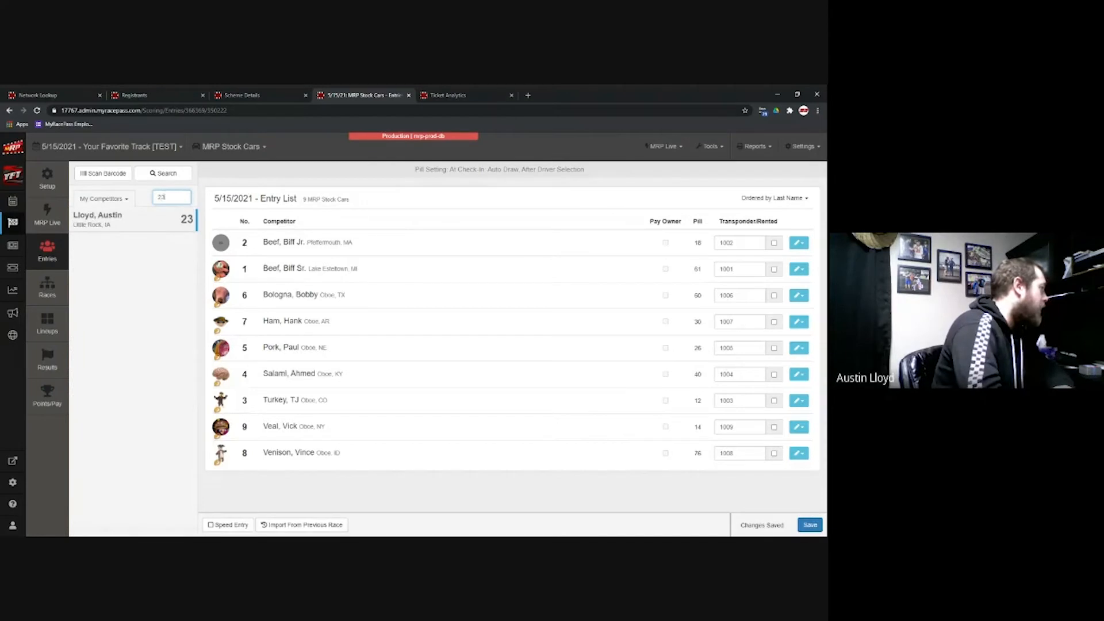
key("BackSpace")
key("BackSpace")
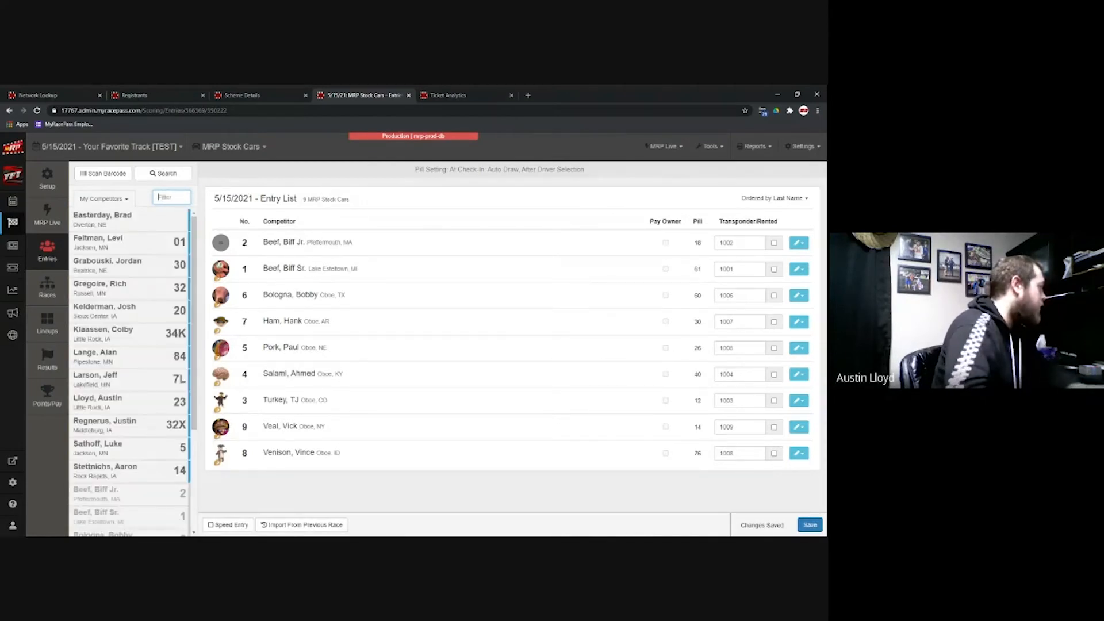
left_click(118, 200)
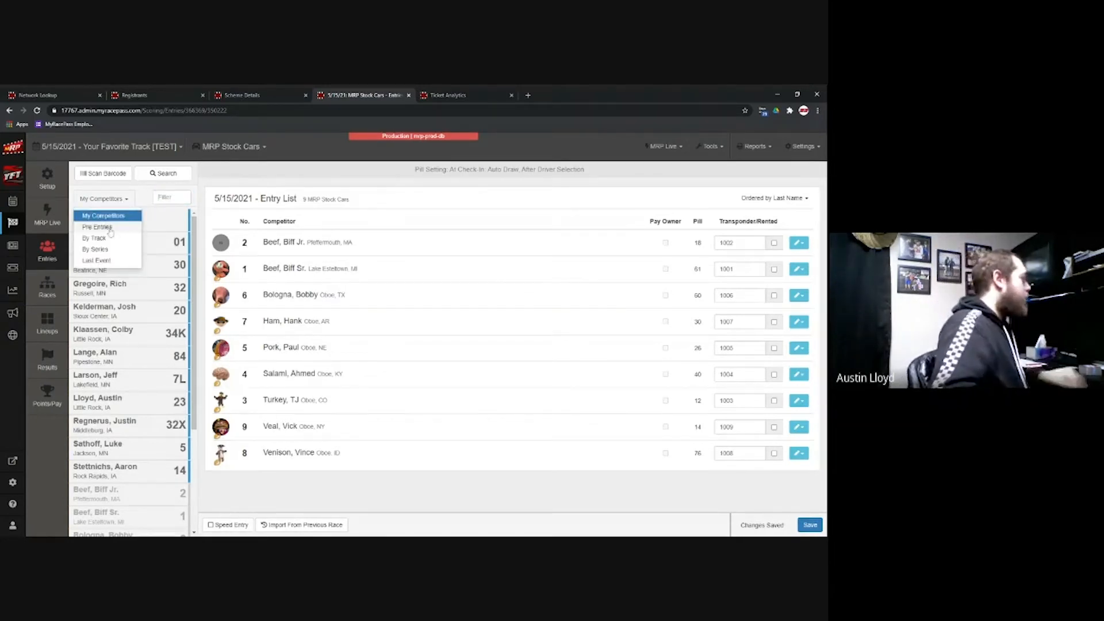
left_click(110, 228)
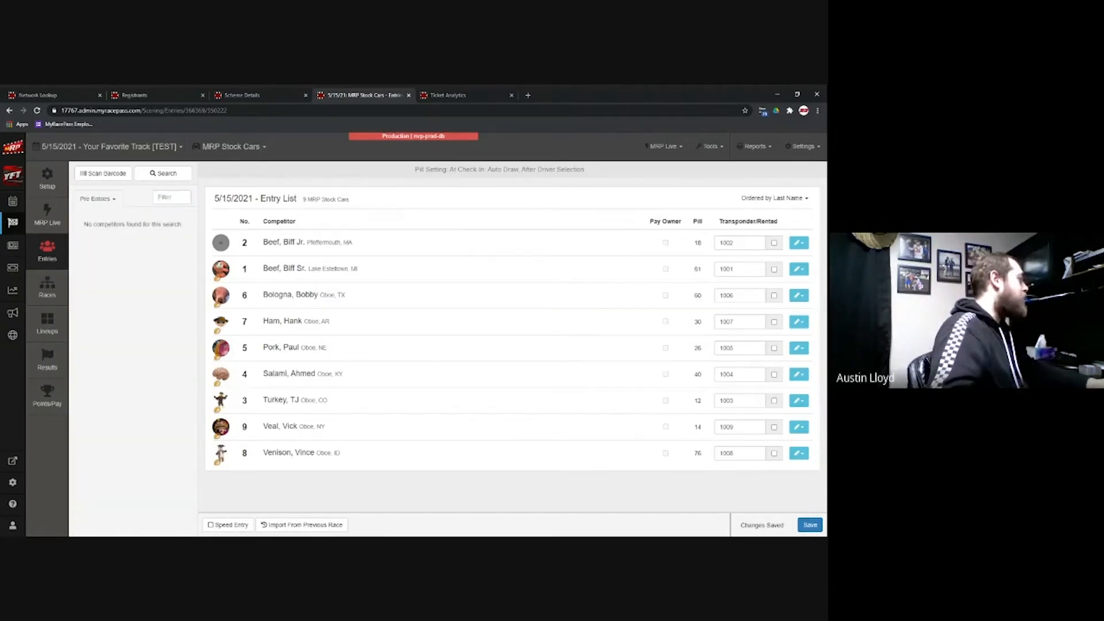
left_click(168, 197)
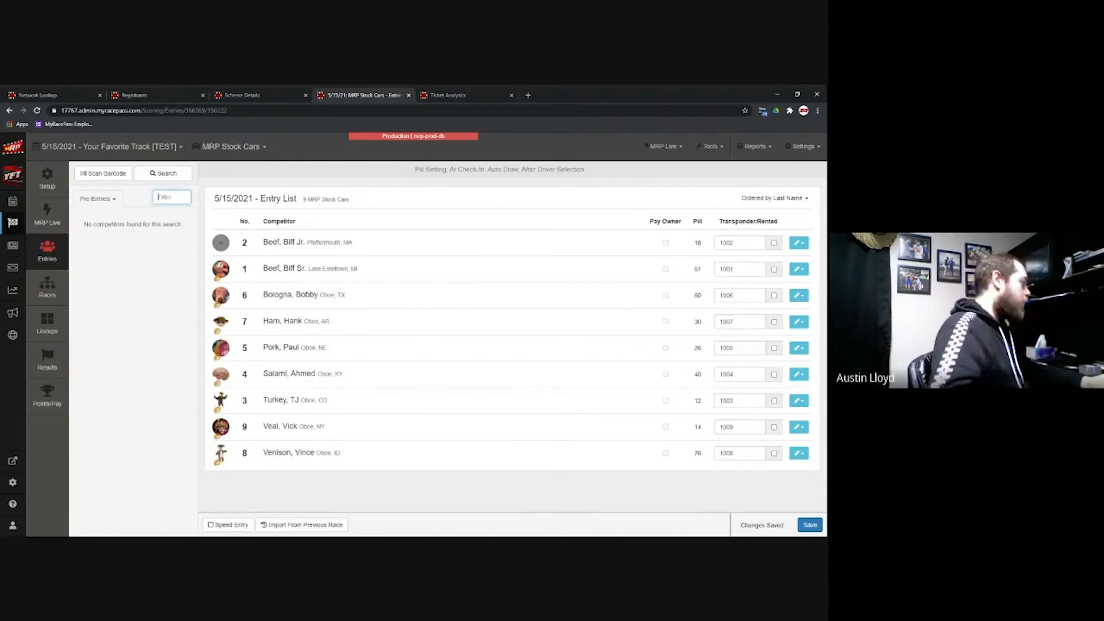
left_click(114, 199)
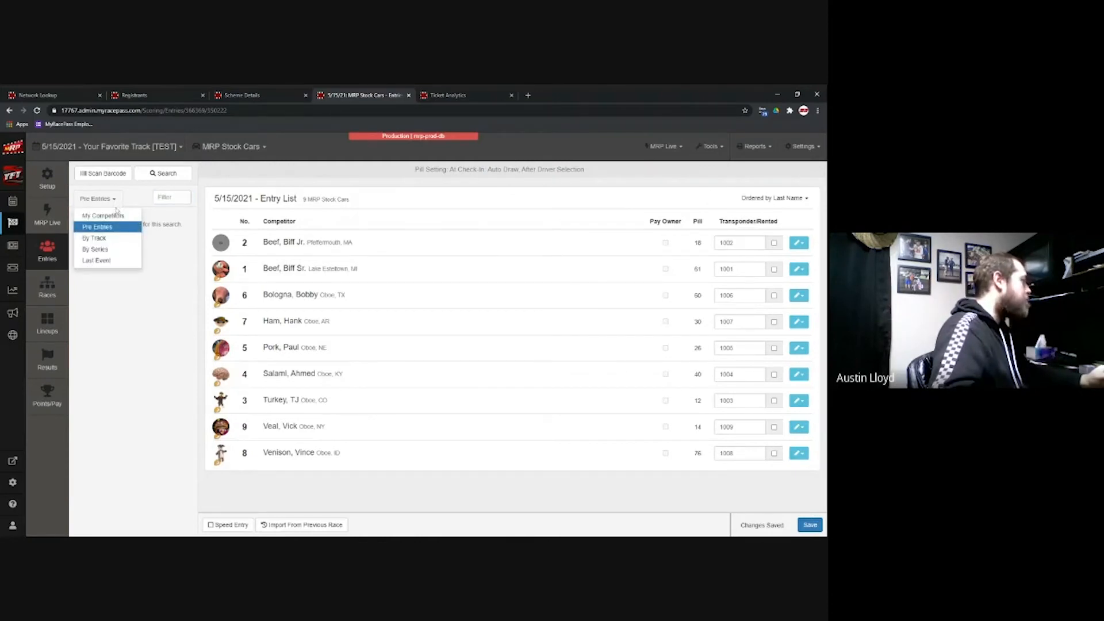
left_click(111, 251)
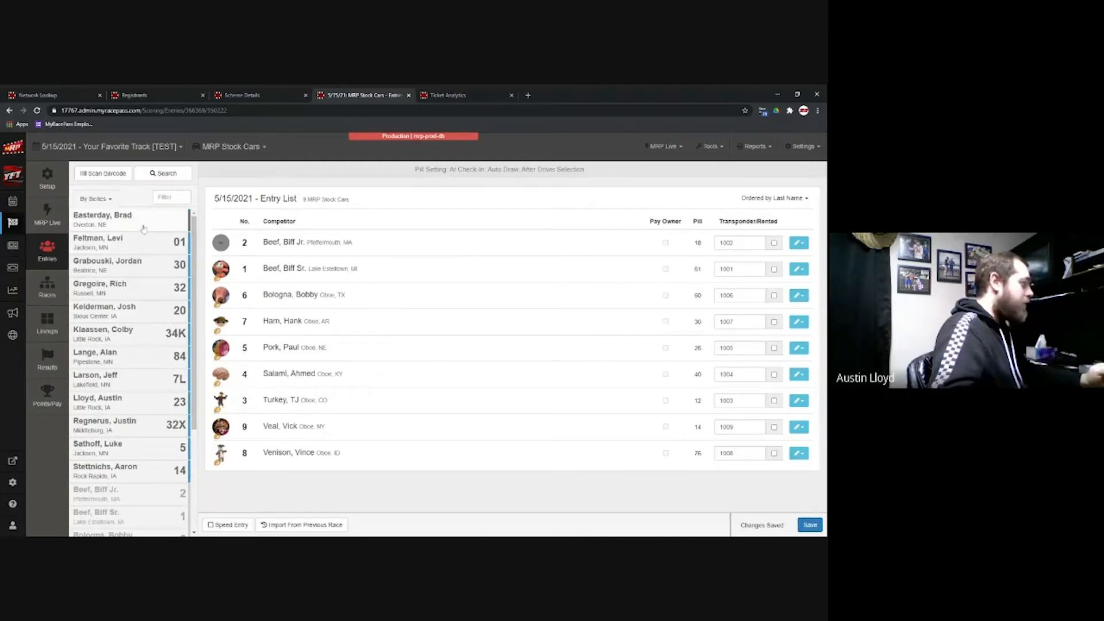
Step: List competitors by track, then switch back to My Competitors
left_click(95, 198)
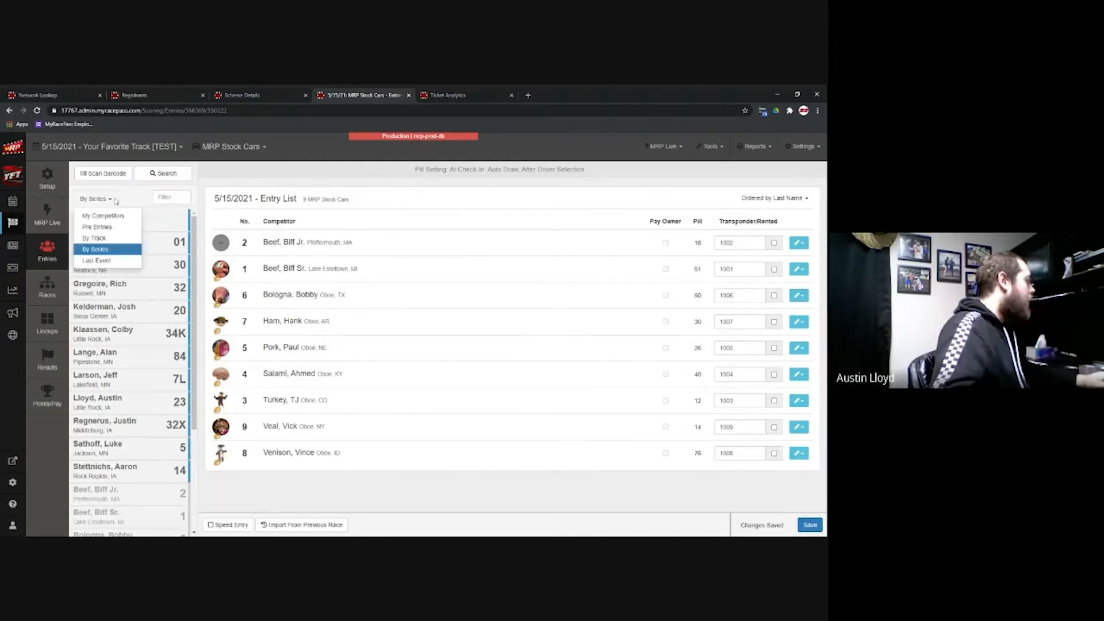
left_click(100, 240)
scroll(137, 475, "down", 4)
scroll(136, 467, "up", 4)
left_click(94, 198)
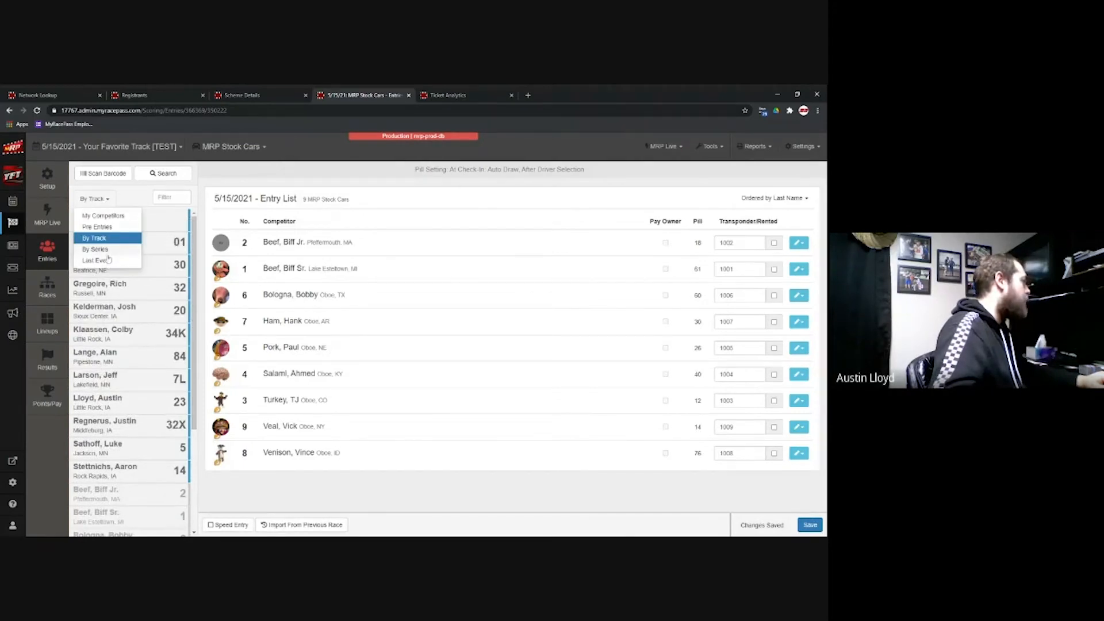
left_click(110, 216)
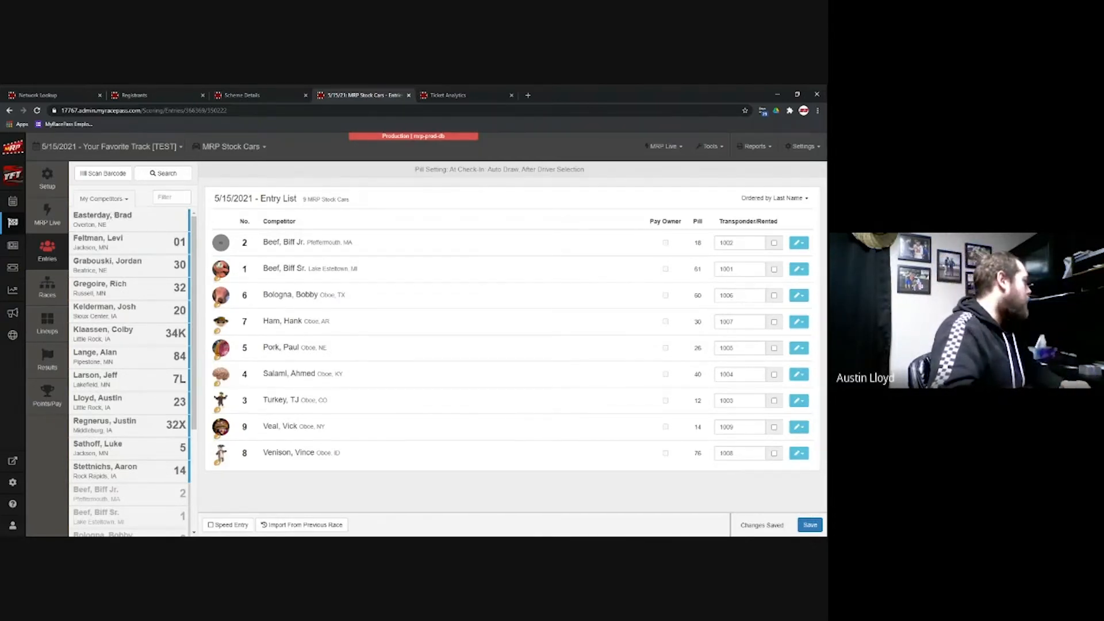
Step: Search the competitor list by the driver's full name to find the matching profile
left_click(166, 175)
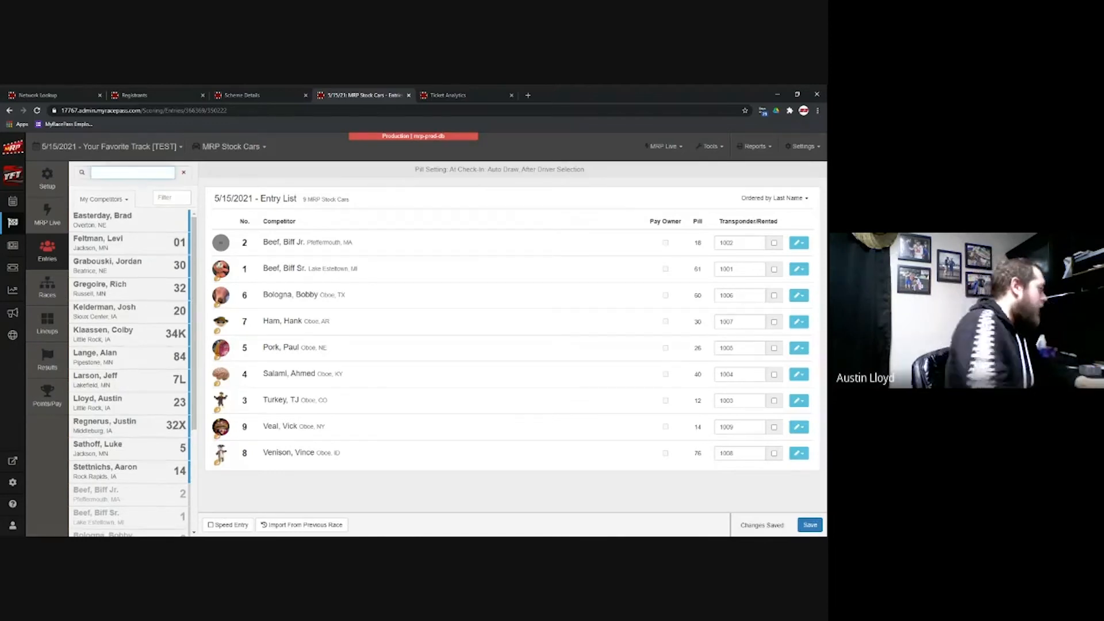
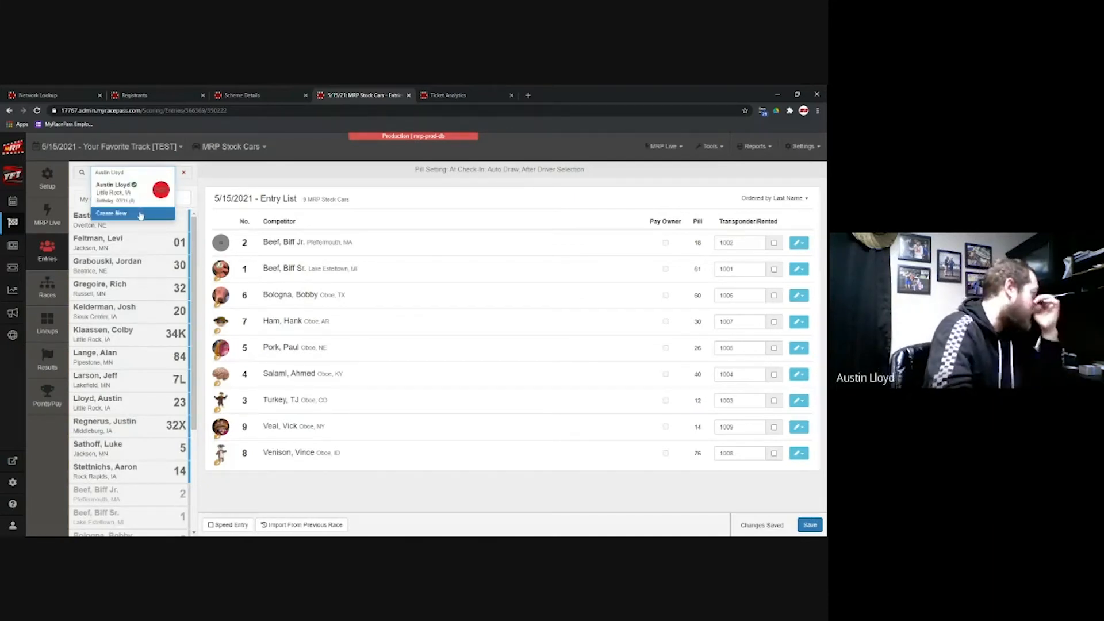
Step: Close the competitor search, scan a driver's card, and dismiss the Invalid Entry rejection
left_click(184, 172)
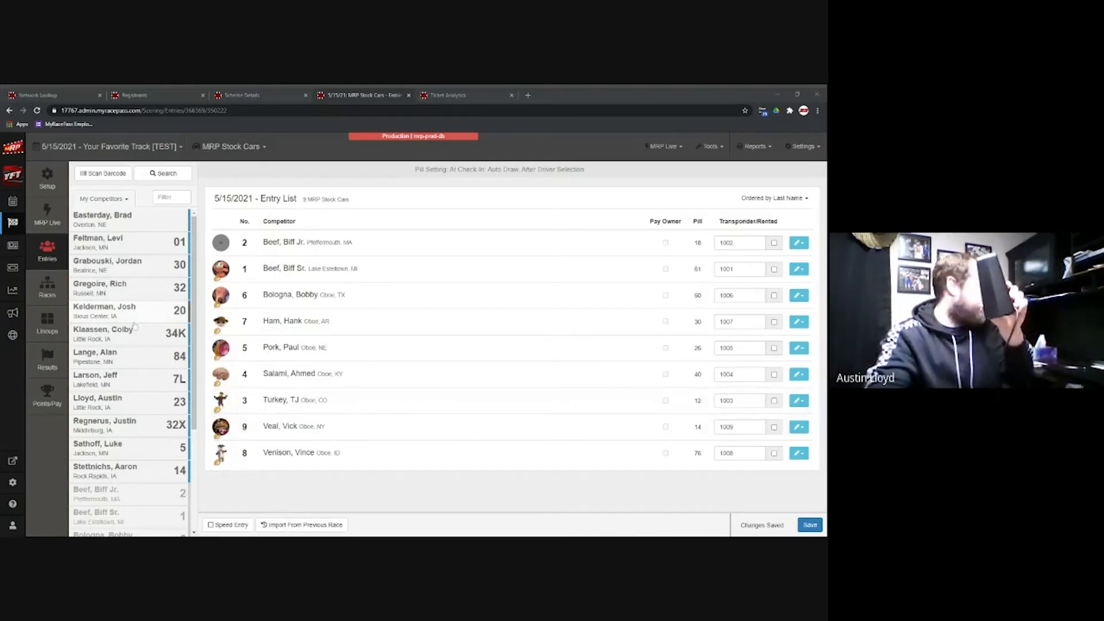
left_click(95, 177)
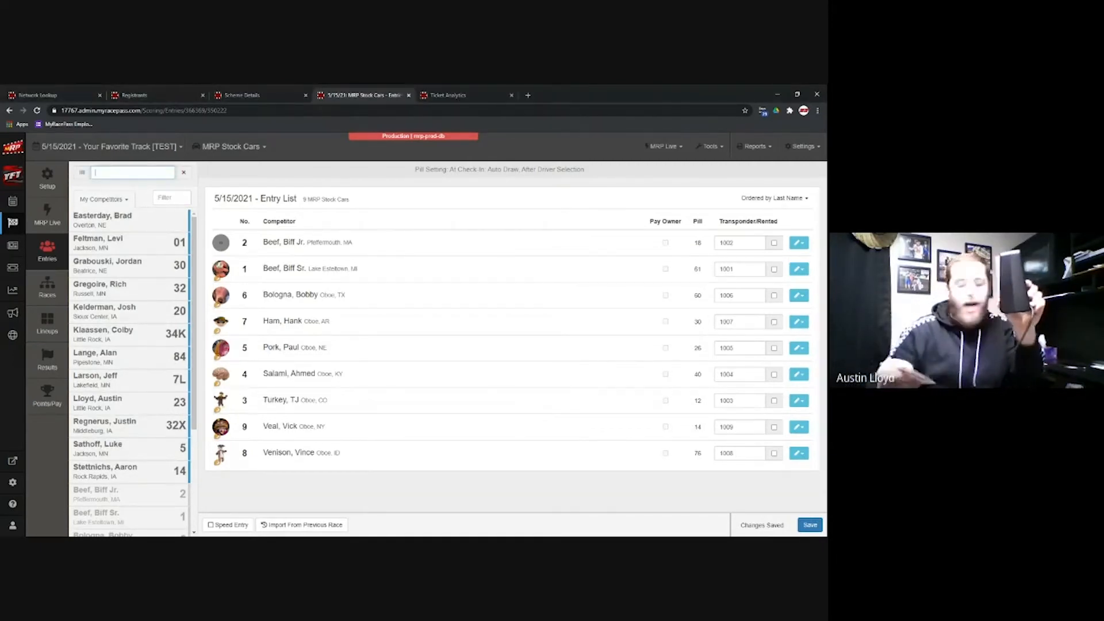
type("800000000040748")
key("Return")
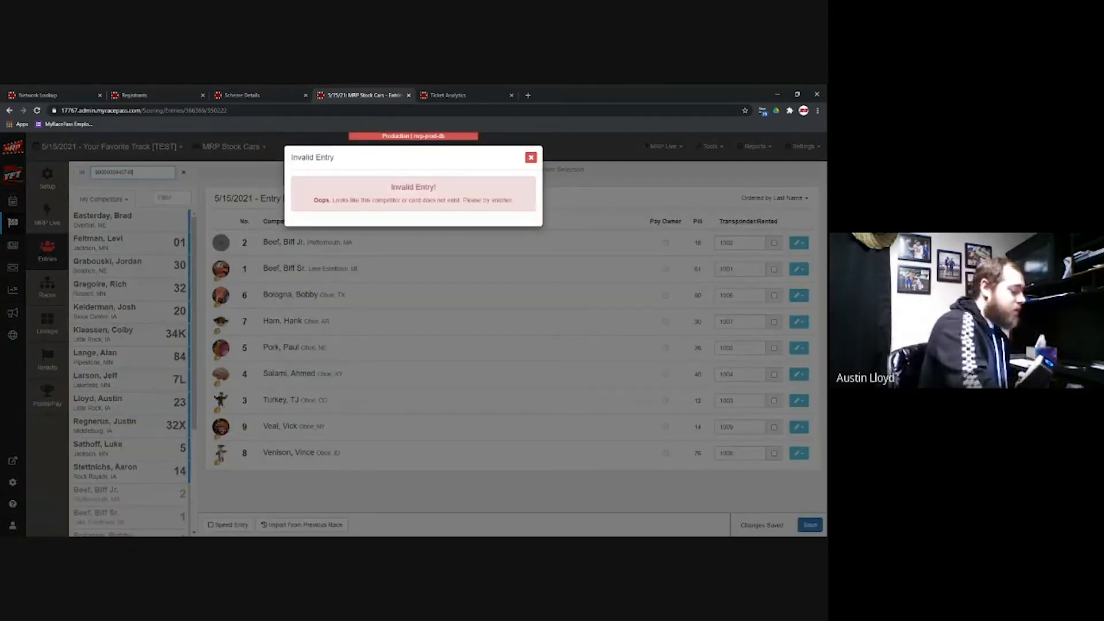
left_click(531, 158)
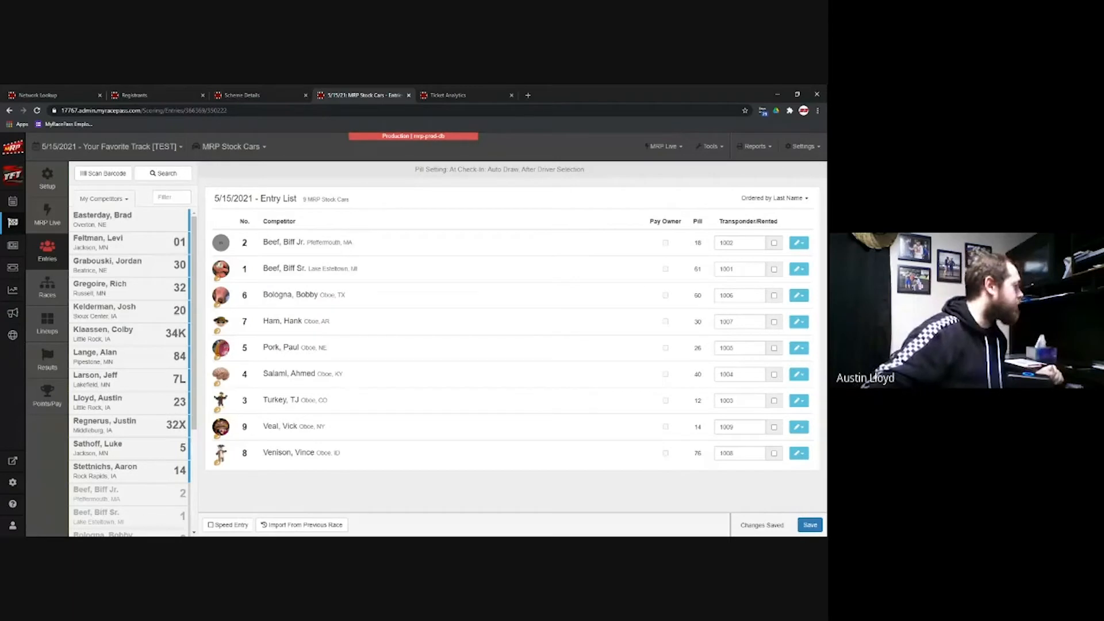
Step: Scan the driver's card to bring up the Confirm Entry dialog for car 23
left_click(103, 173)
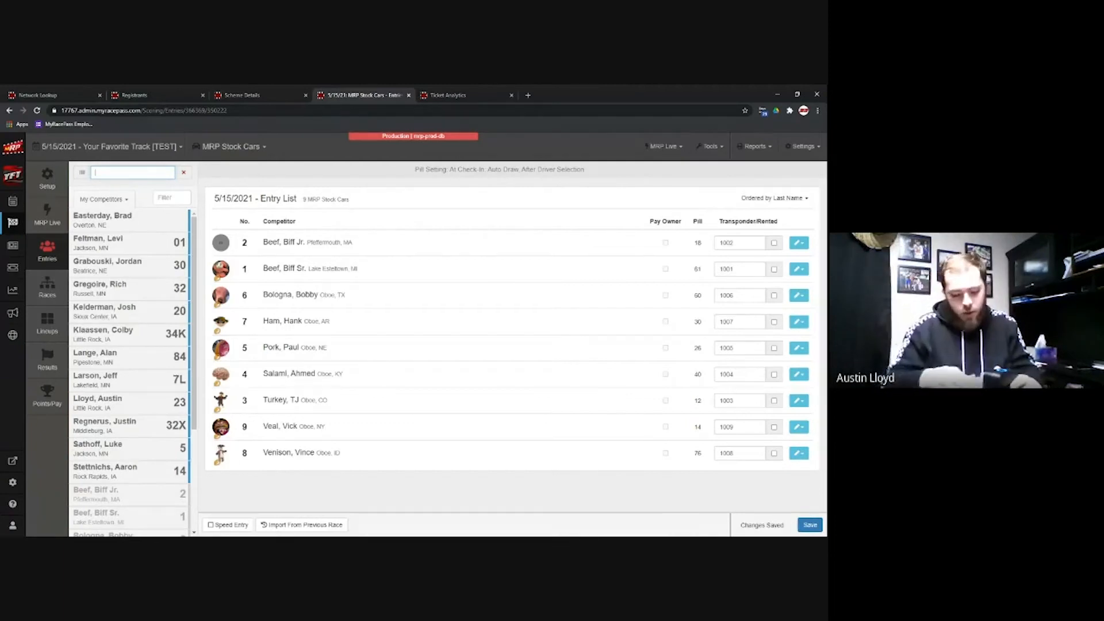
key("Return")
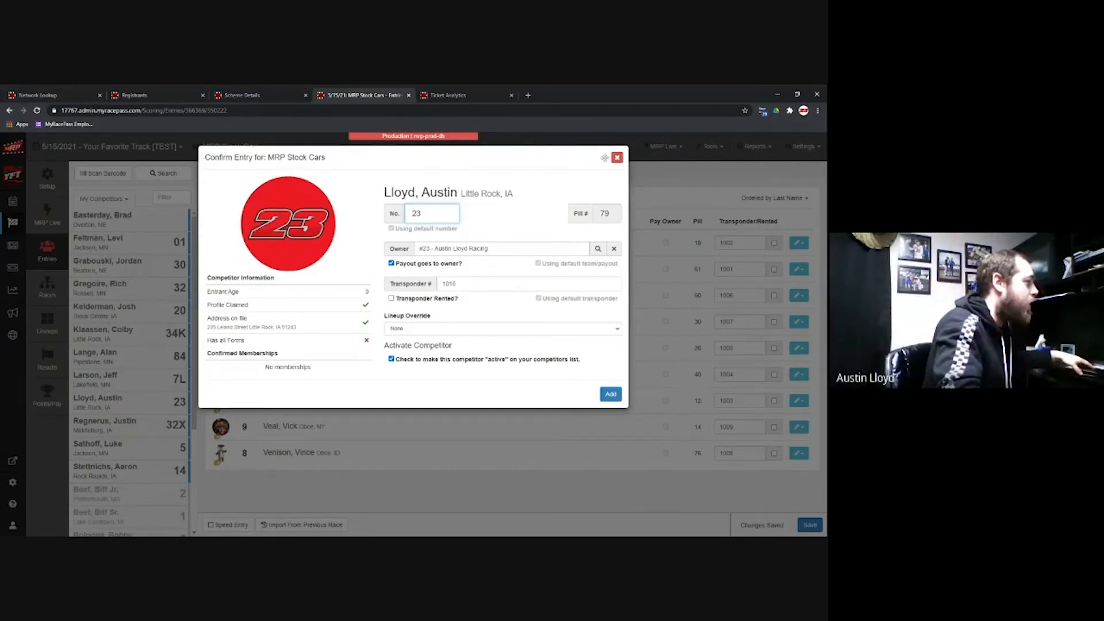
Step: Close car 23's Confirm Entry dialog without adding the driver
left_click(616, 158)
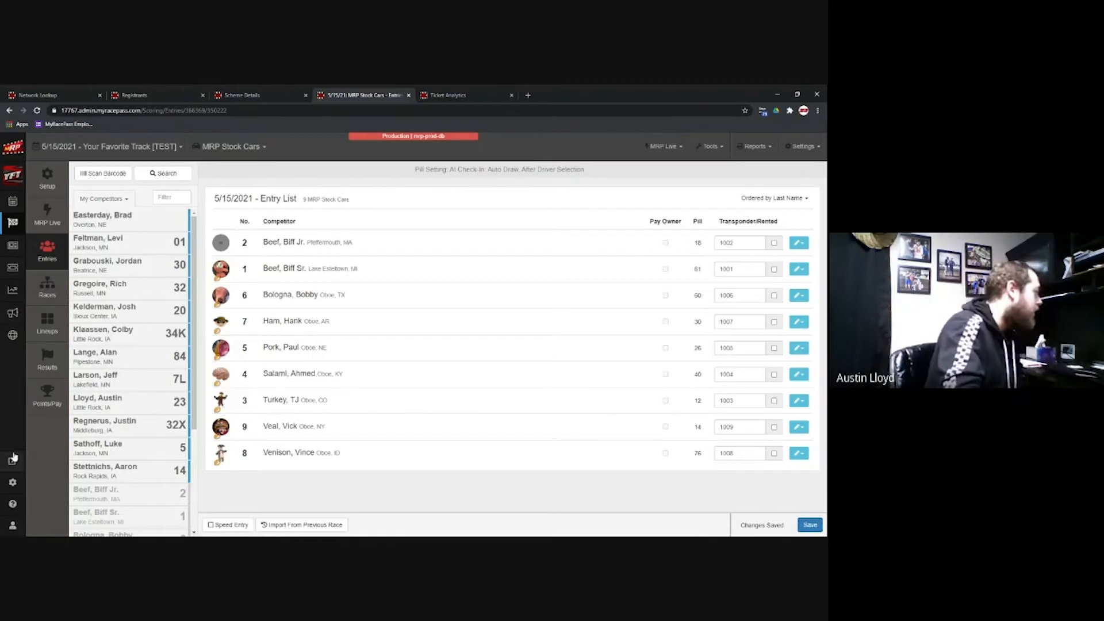
Step: Open the driver's entry confirmation from the competitor list and try car number 8
left_click(126, 405)
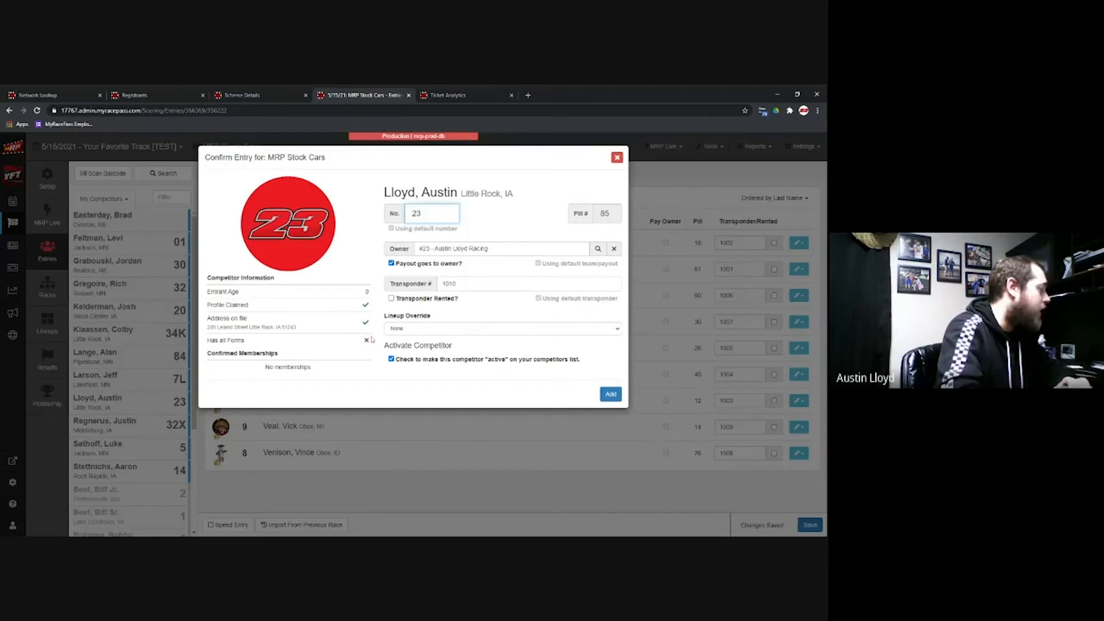
mouse_move(368, 342)
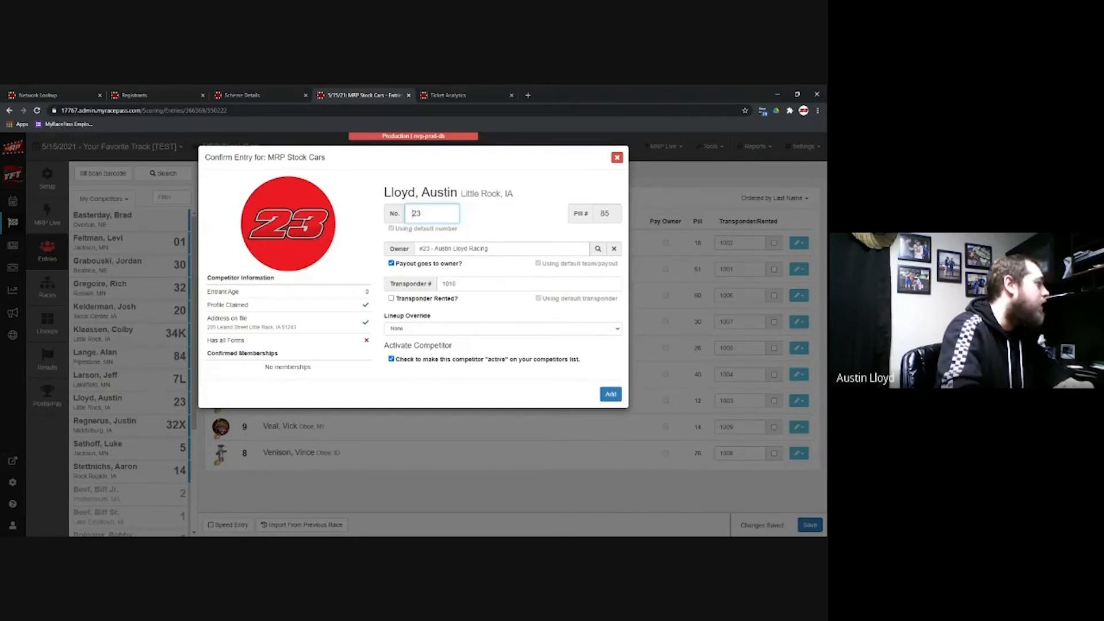
double_click(415, 213)
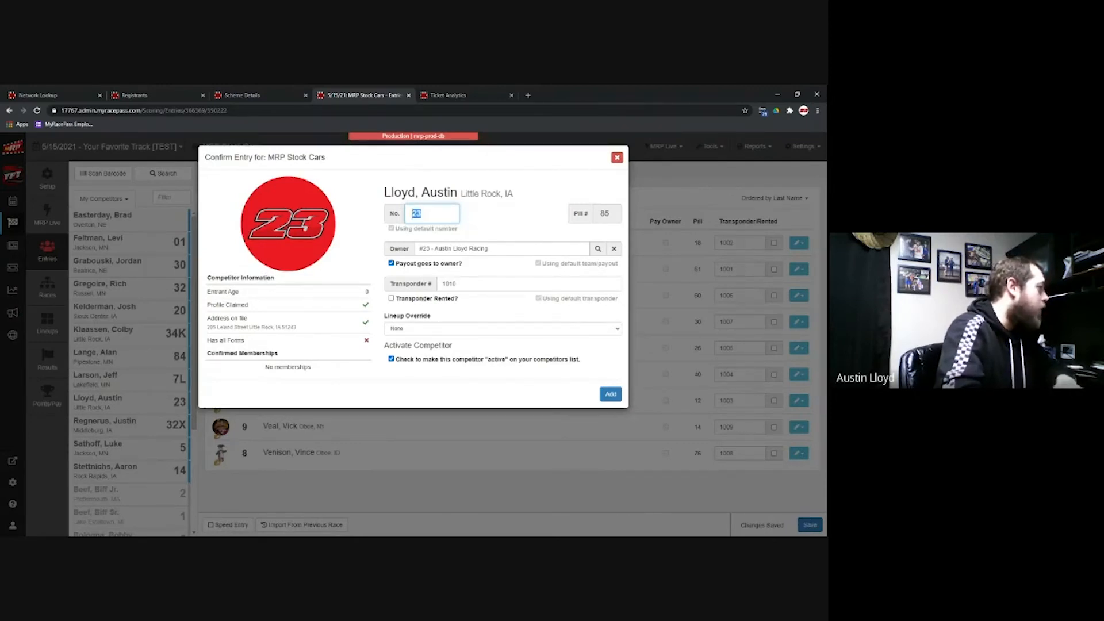
type("8")
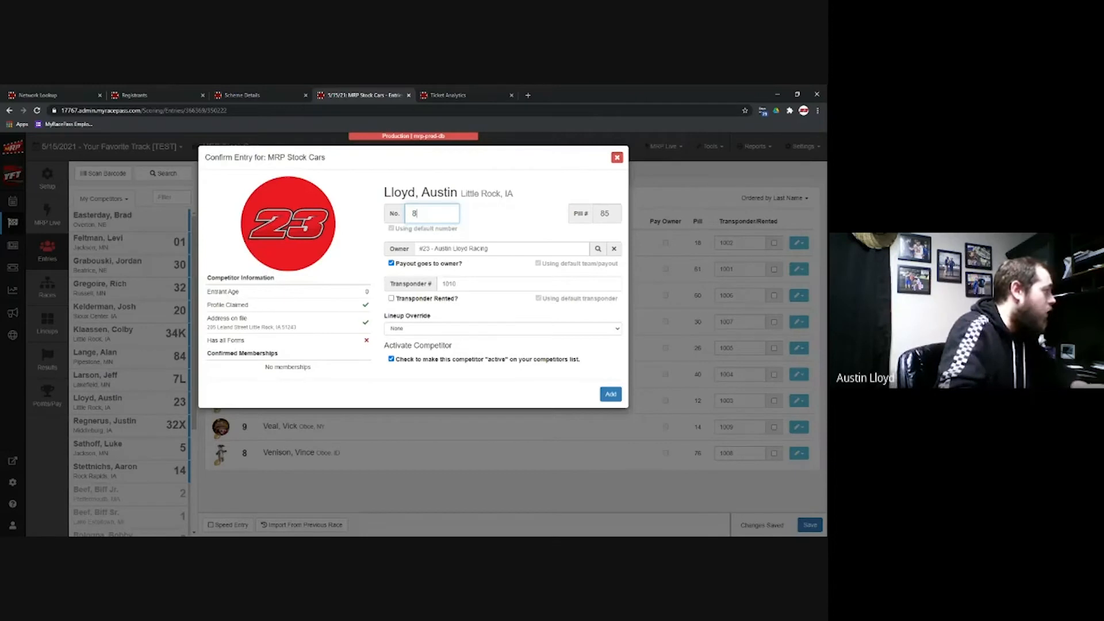
left_click(611, 393)
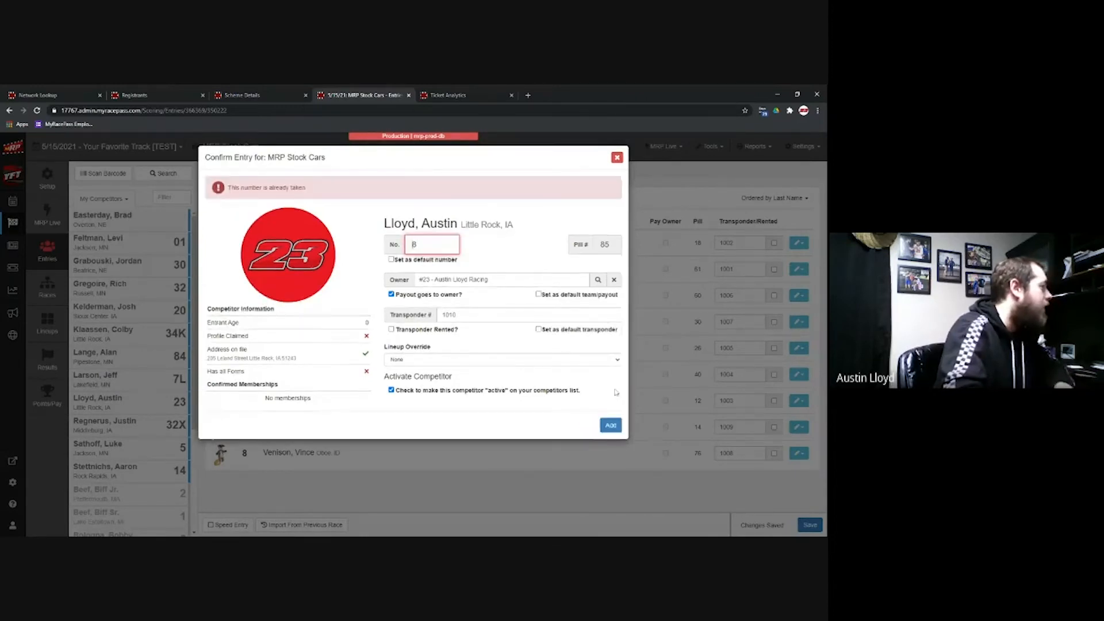
Step: Restore car number 23, make it the default number, and check the Owner search
double_click(415, 245)
type("23")
left_click(392, 259)
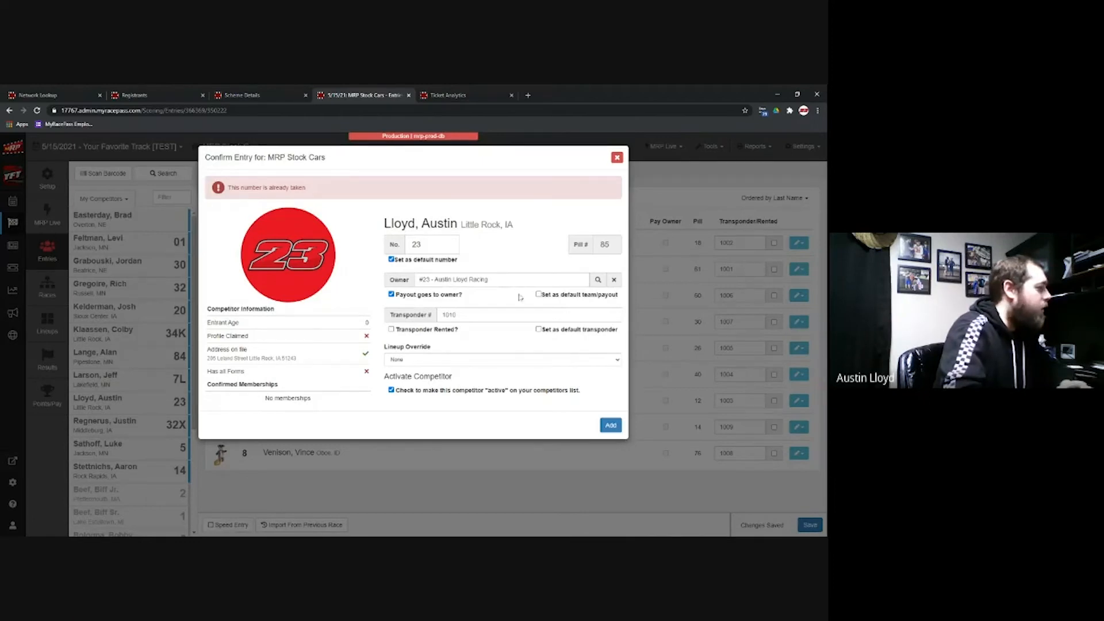
left_click(598, 282)
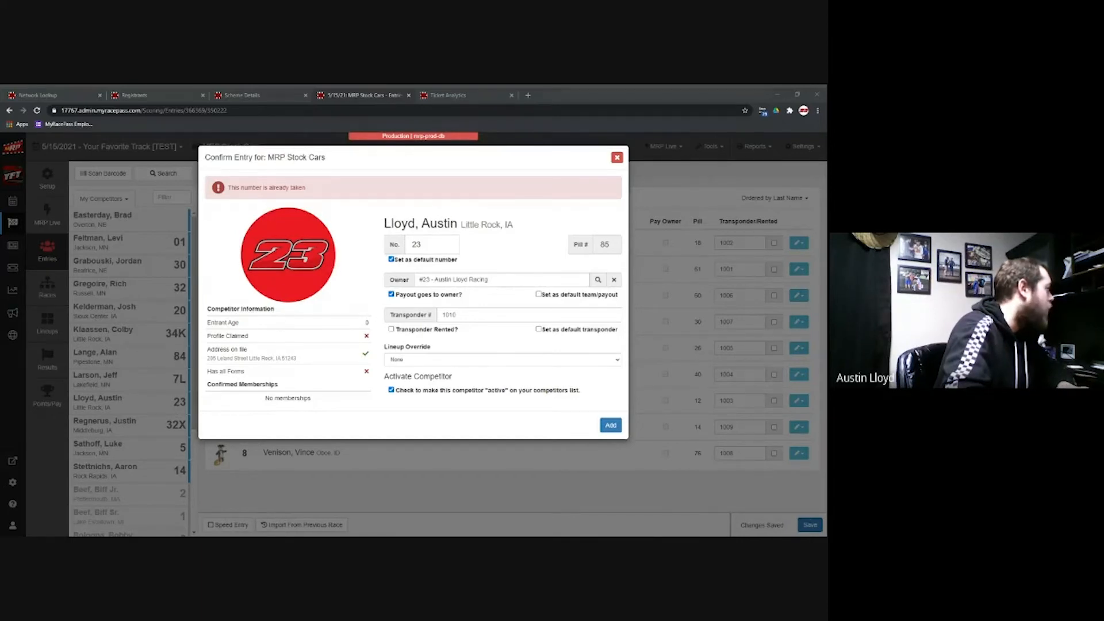
left_click(350, 157)
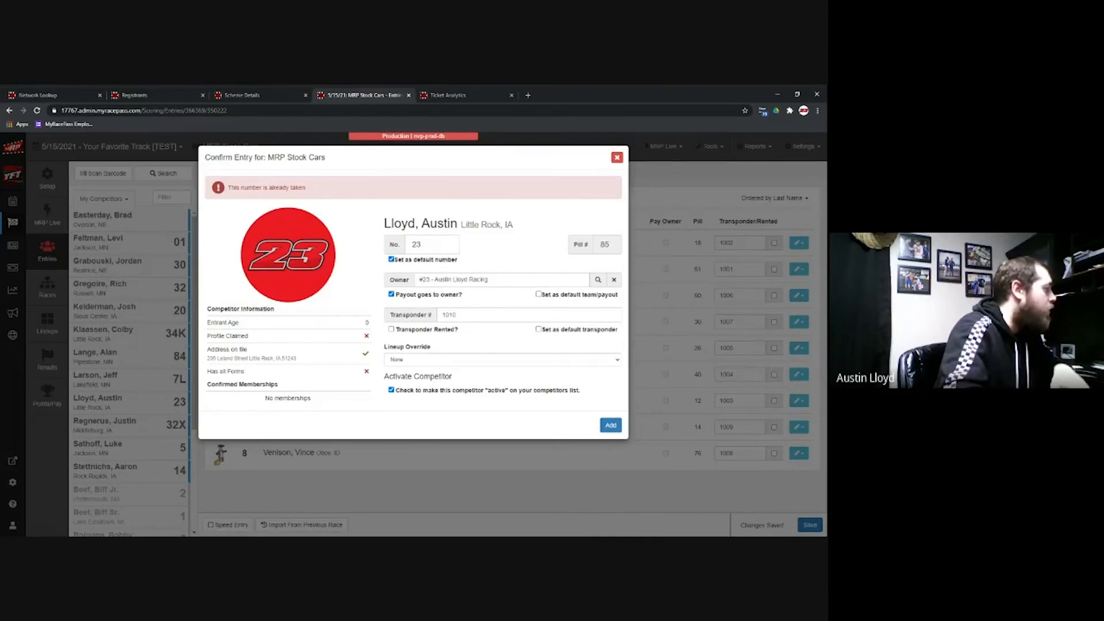
Step: Keep transponder 1010, set Lineup Override to 'Starting at back for all races', and add the entry
left_click(531, 315)
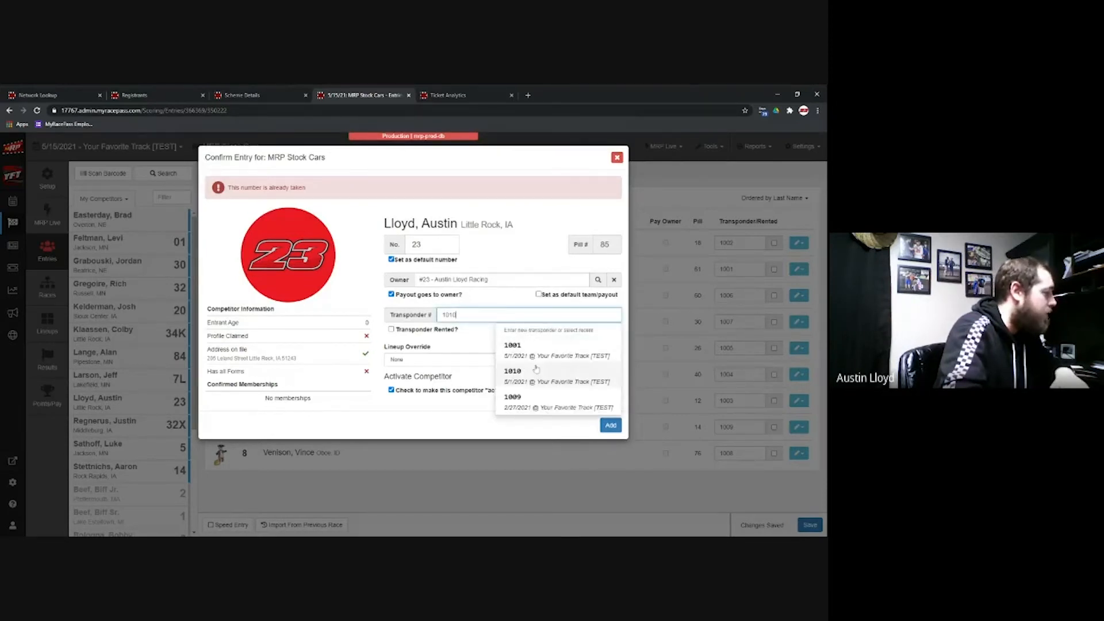
left_click(382, 314)
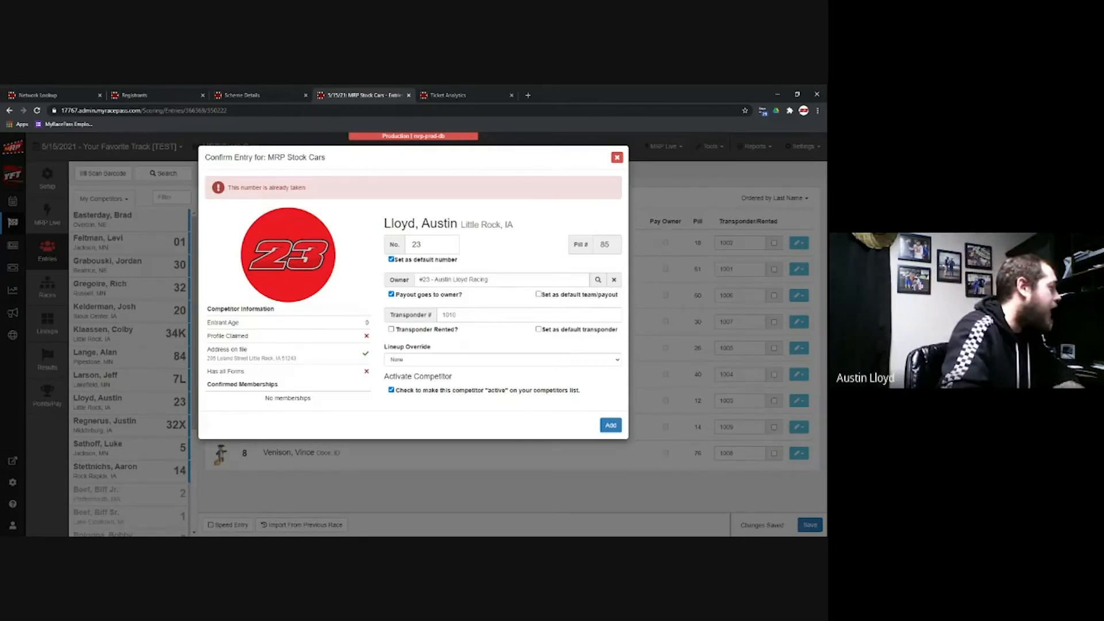
left_click(425, 361)
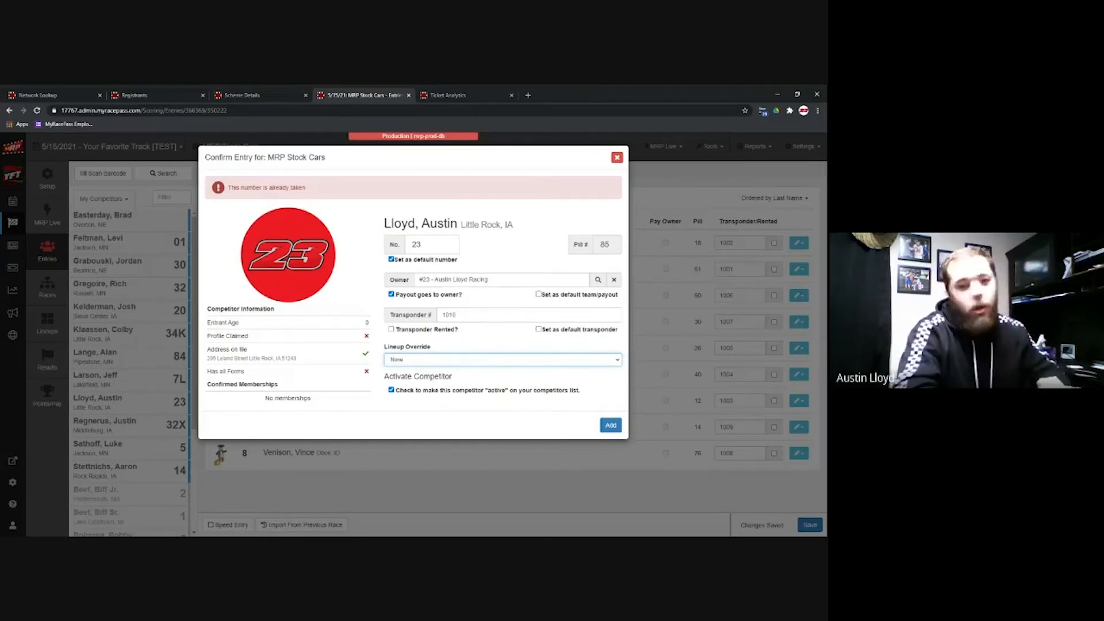
key("Down")
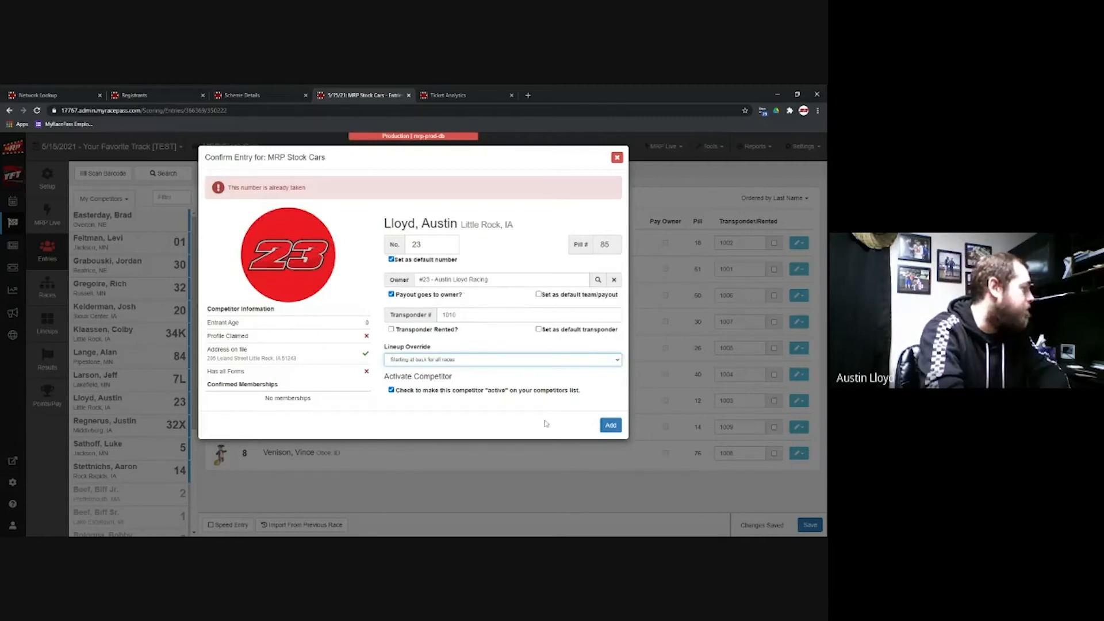
left_click(610, 424)
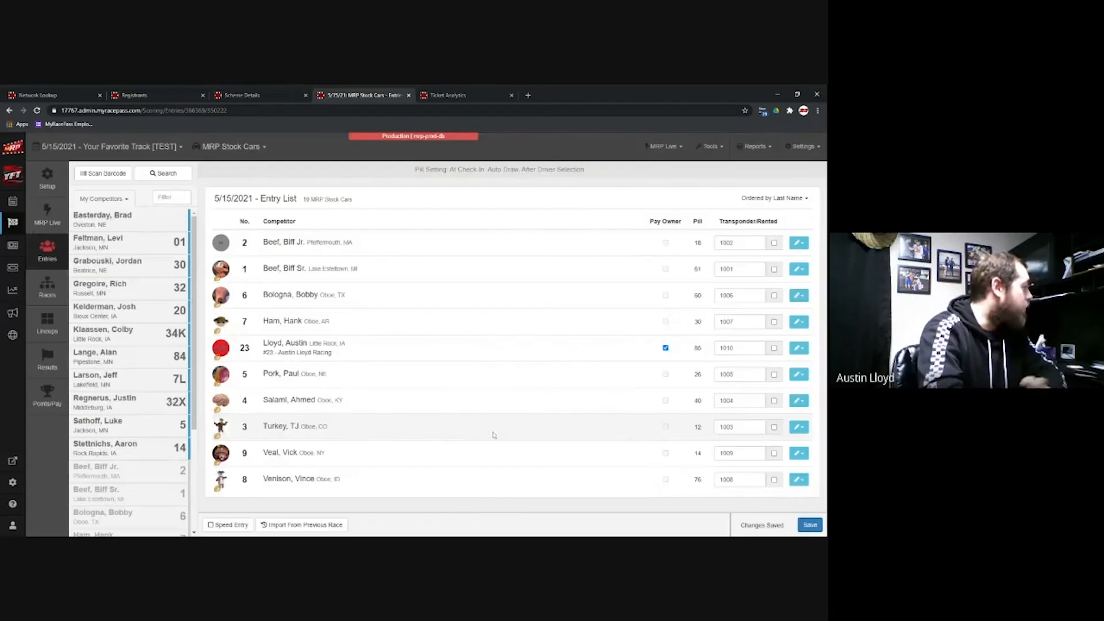
Step: Open the edit dropdown on the newly saved #23 entry row
left_click(806, 351)
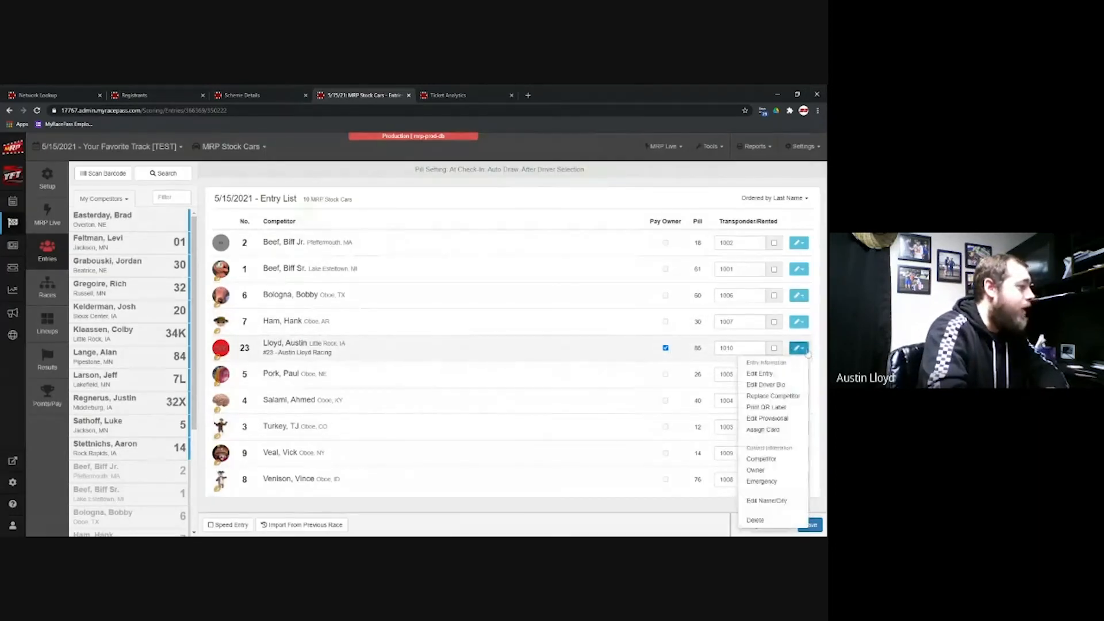
left_click(773, 396)
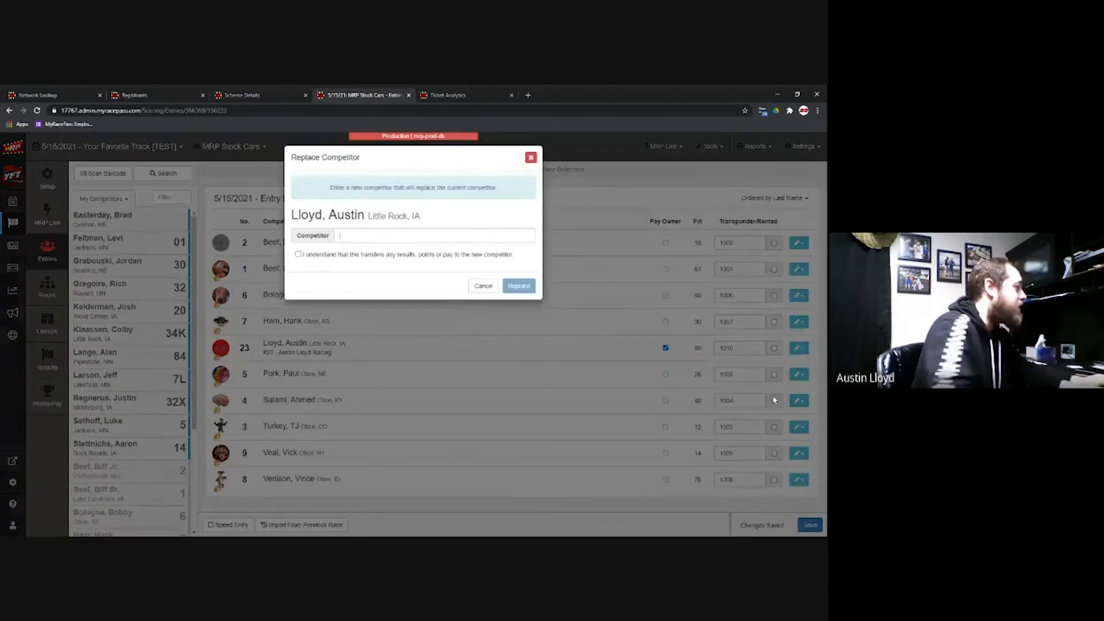
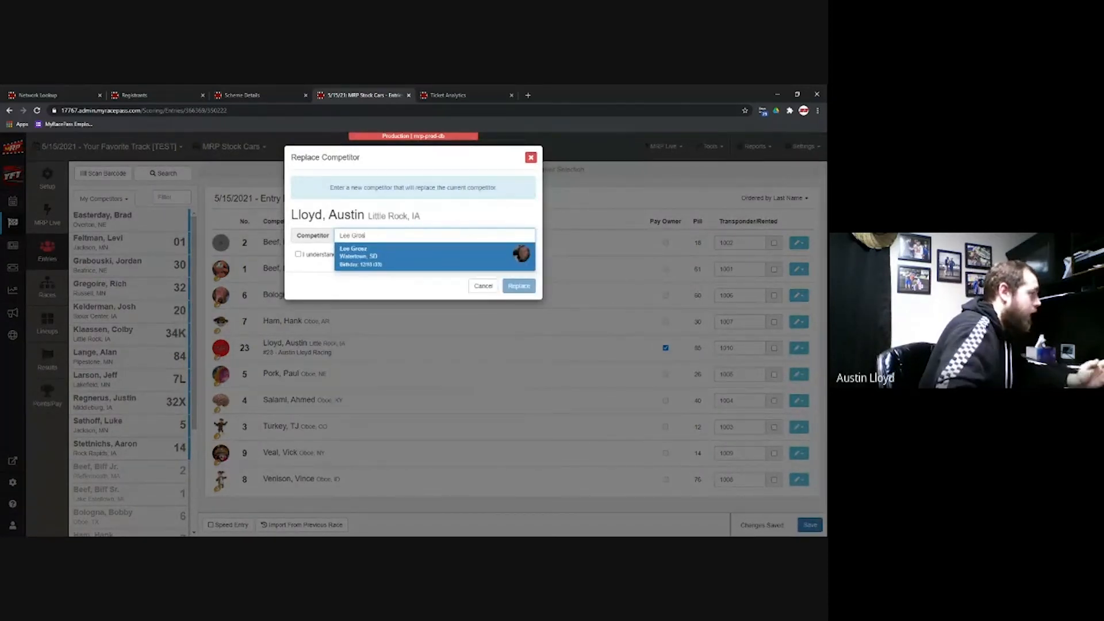
left_click(483, 285)
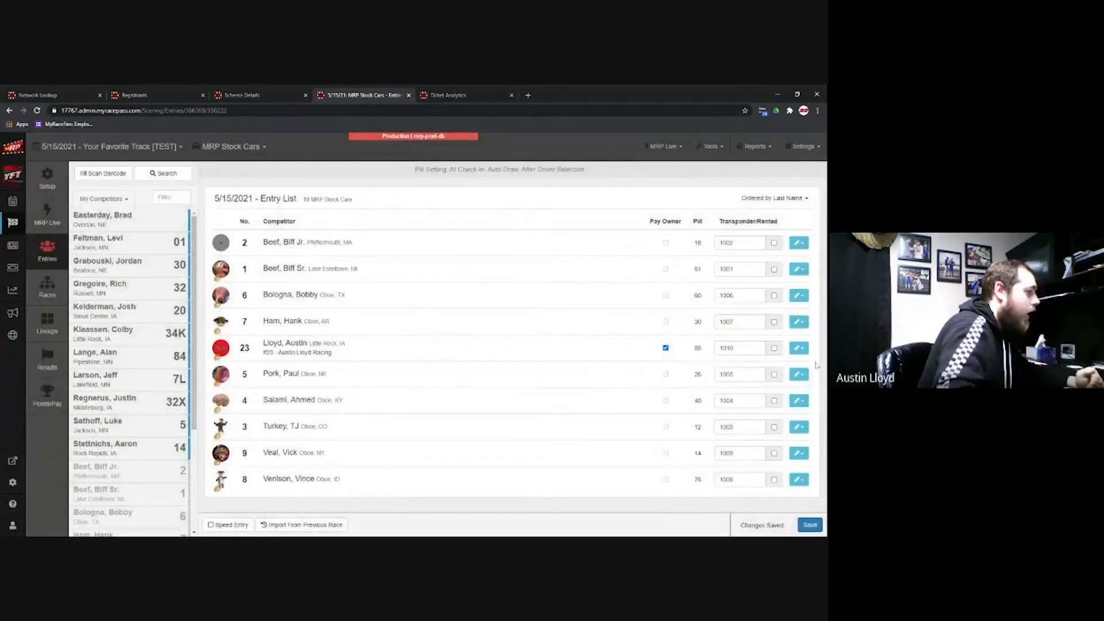
Step: Open the edit dropdown on the #23 row of the Entry List again
left_click(798, 348)
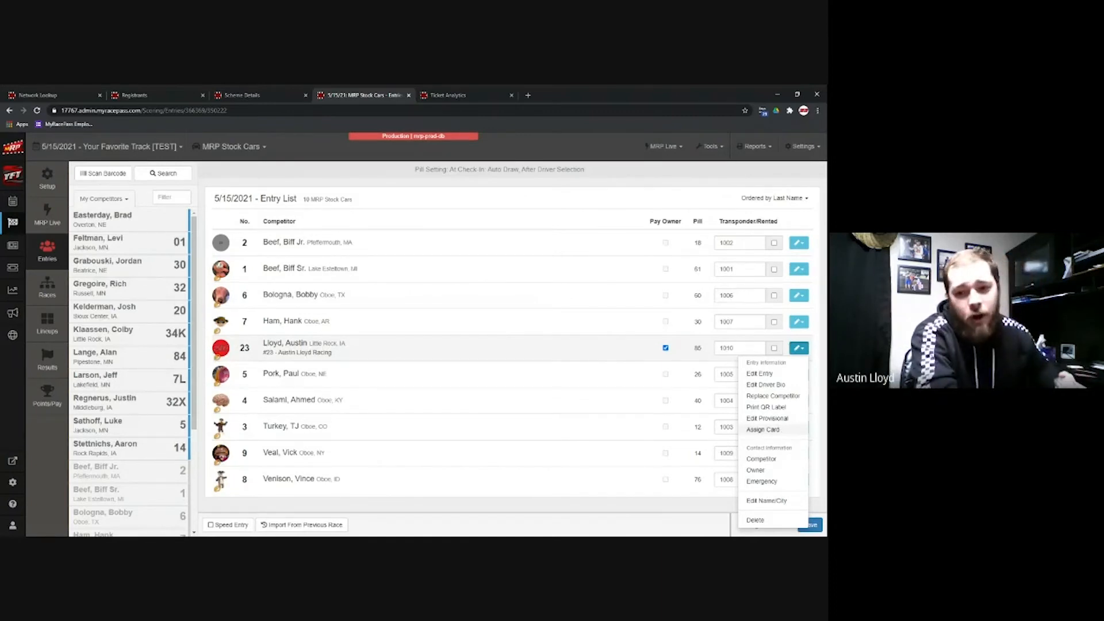
left_click(779, 431)
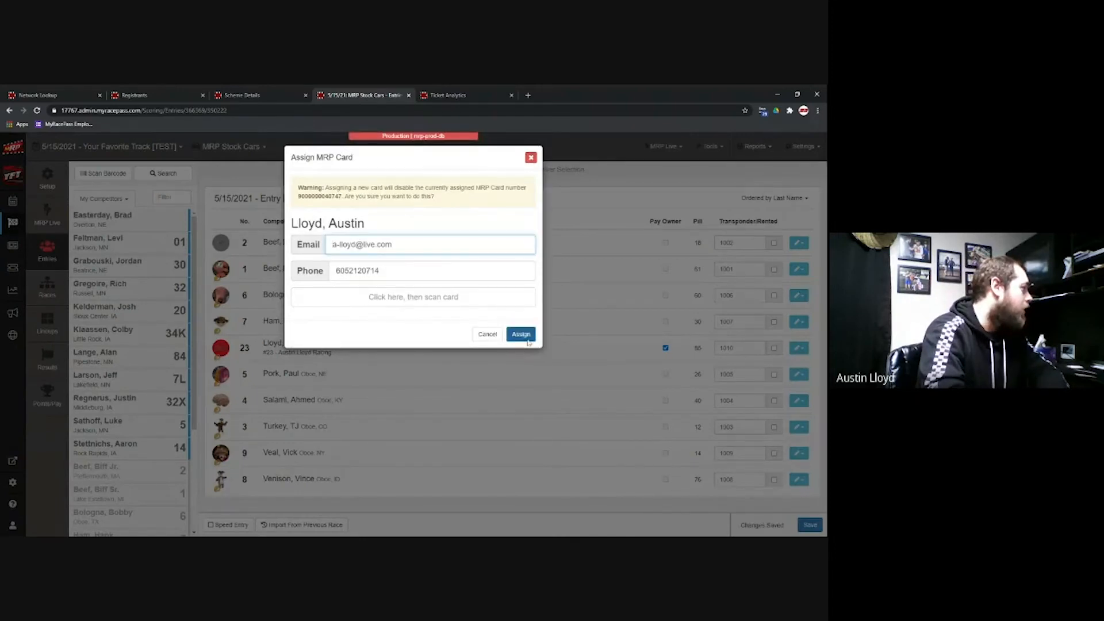
left_click(411, 297)
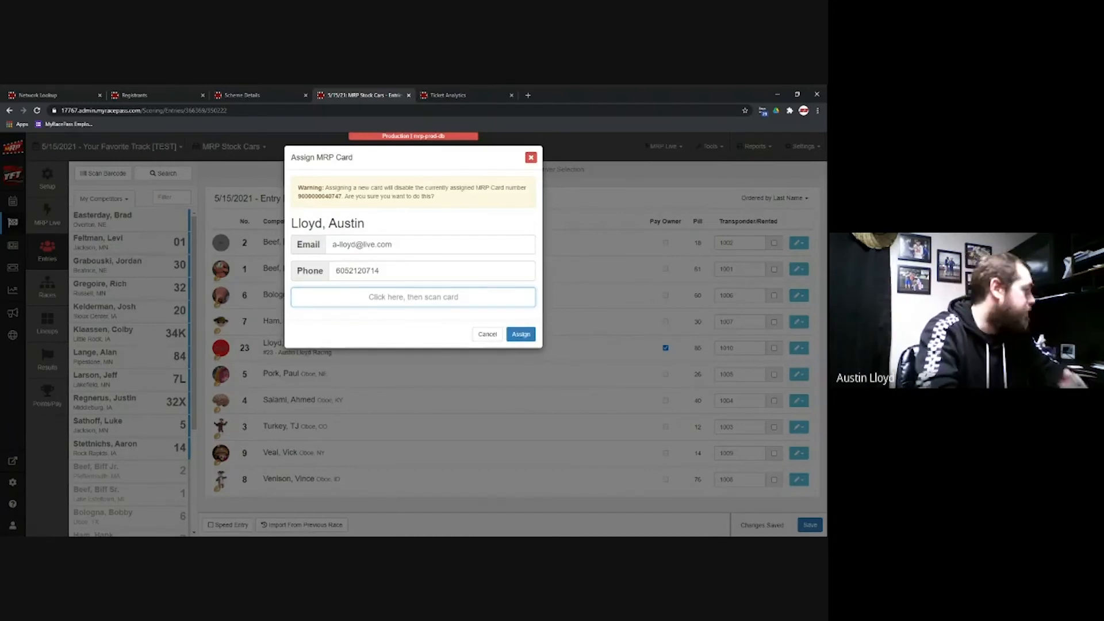
left_click(486, 335)
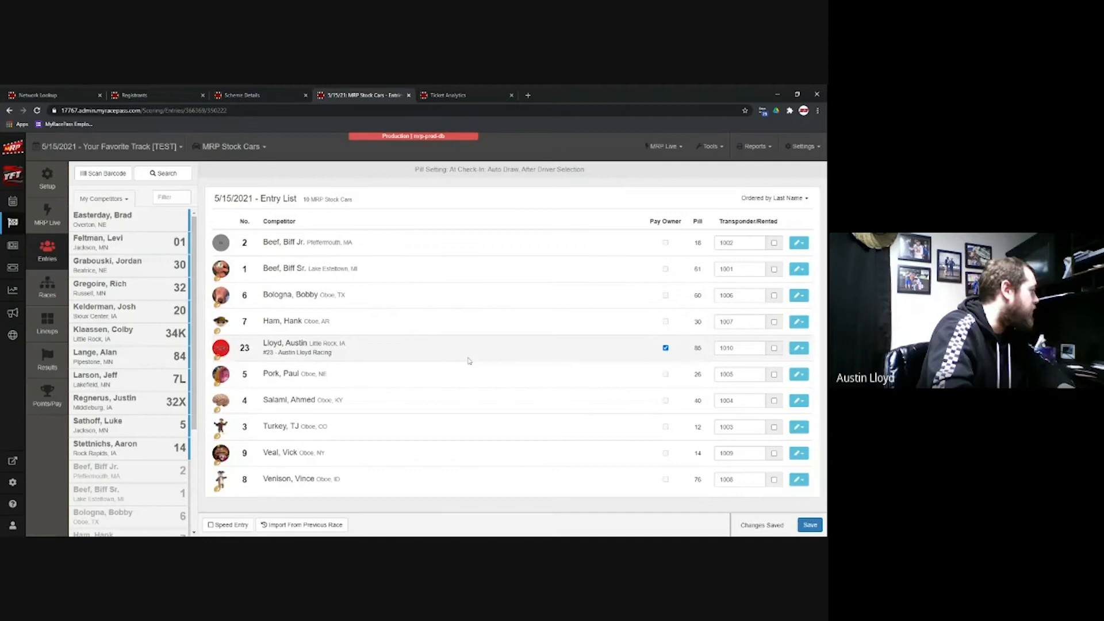
Step: Go to the Races page listing four 5-lap heats and the 18-lap A Feature 1
left_click(50, 290)
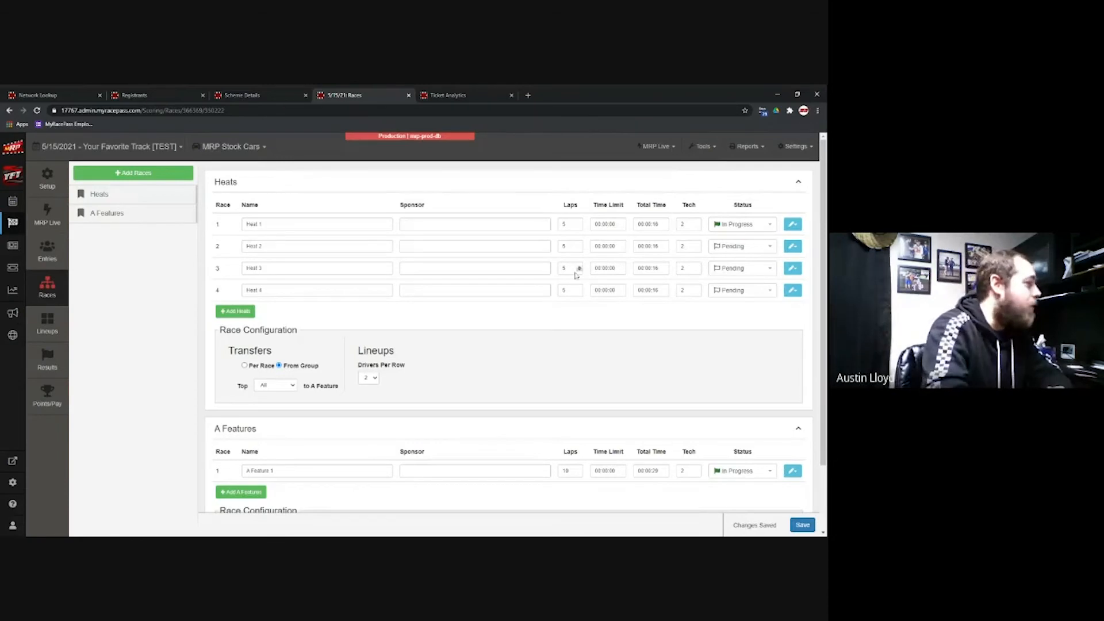
Step: Review the Races page and open Heat 4's edit and delete options
scroll(577, 276, "down", 2)
scroll(532, 293, "up", 2)
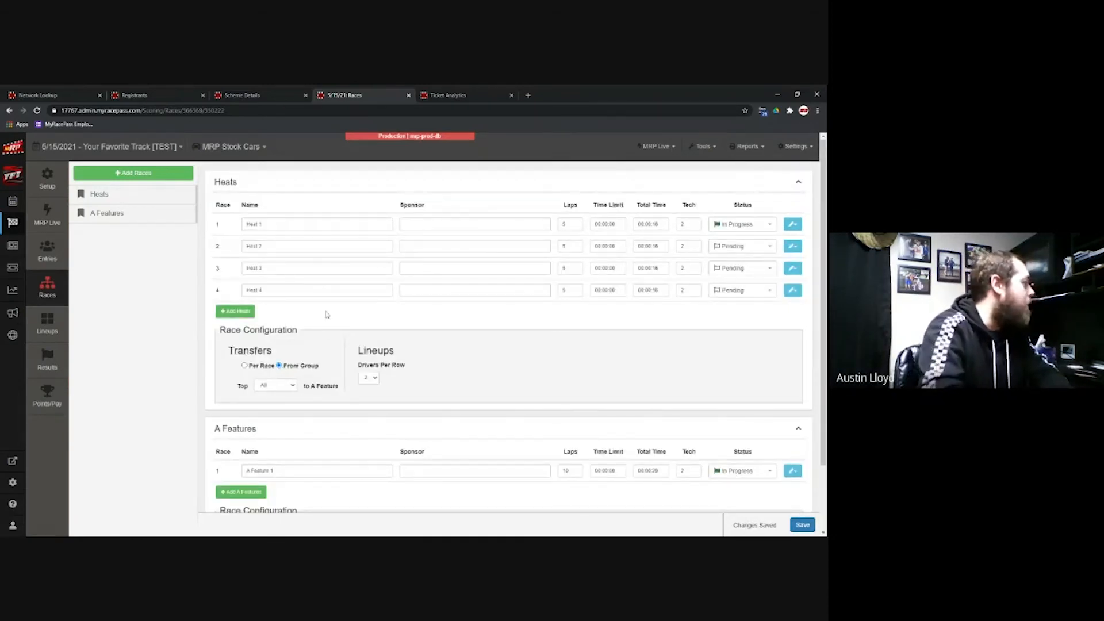
left_click(792, 290)
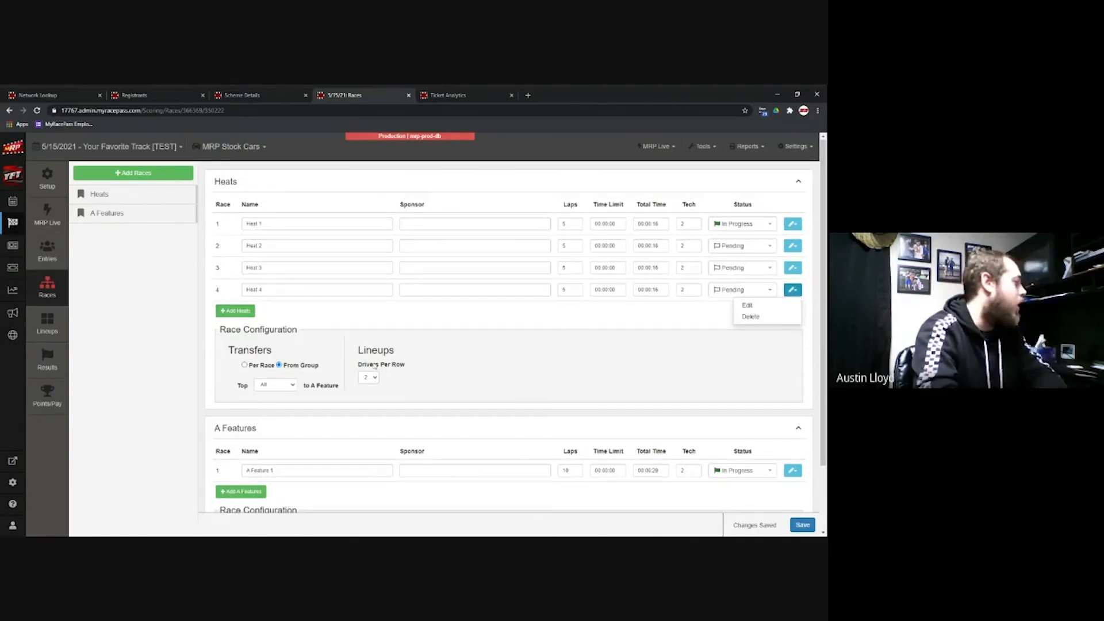
scroll(322, 366, "down", 2)
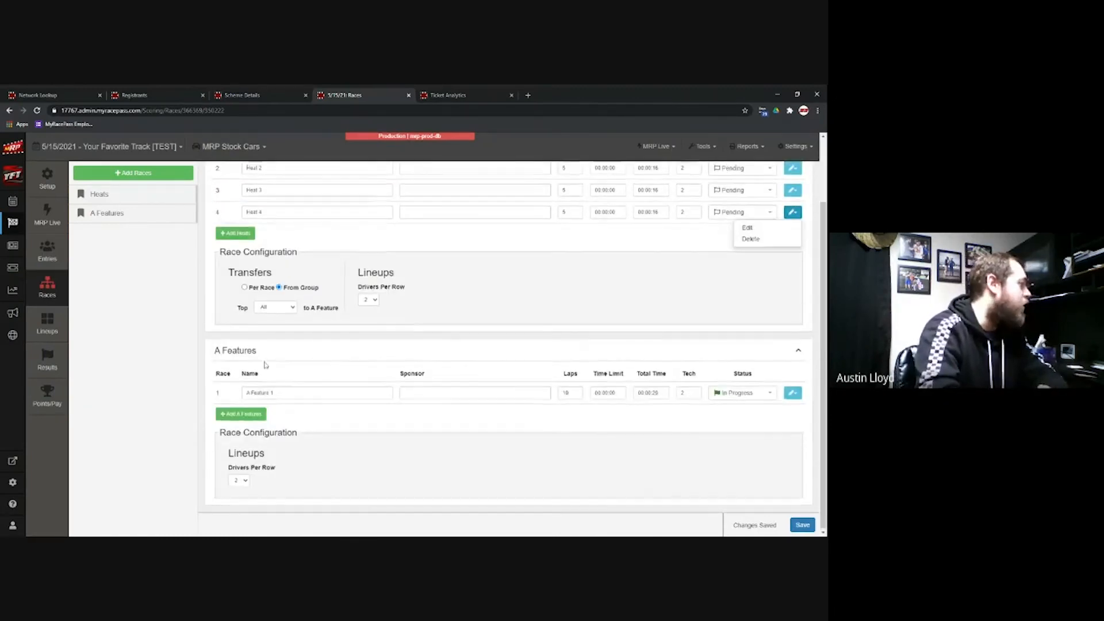
scroll(270, 363, "up", 2)
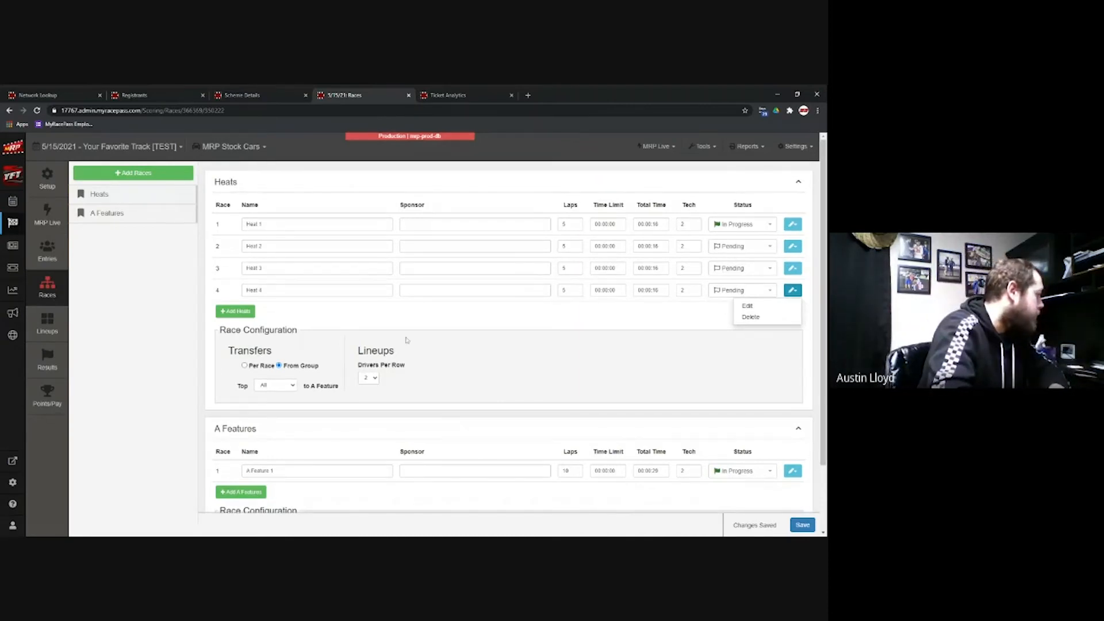
scroll(407, 340, "down", 2)
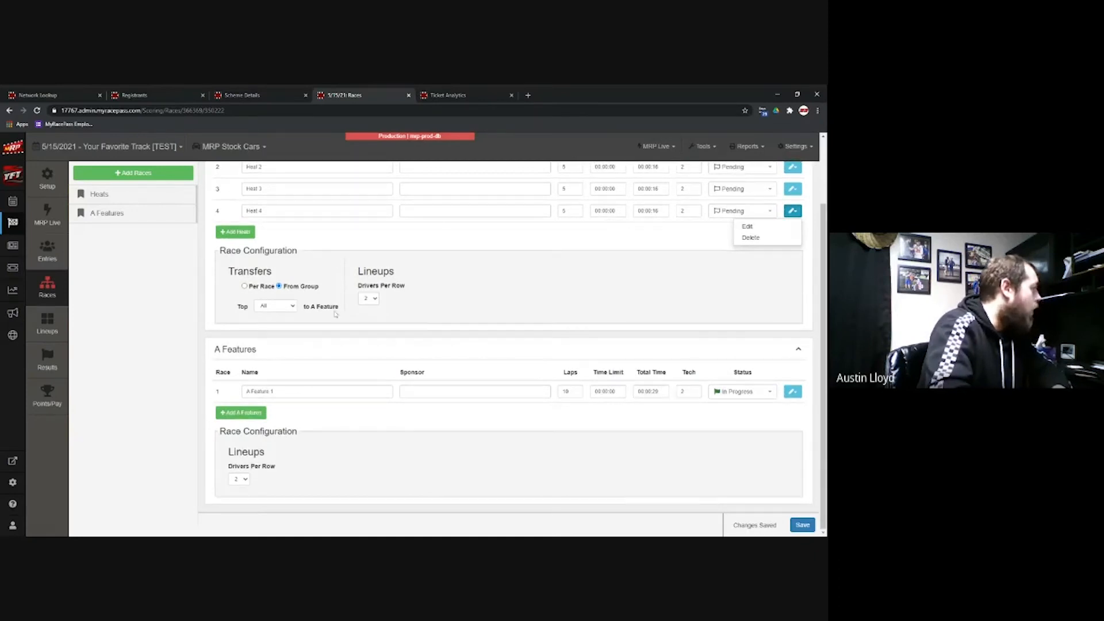
scroll(347, 308, "up", 2)
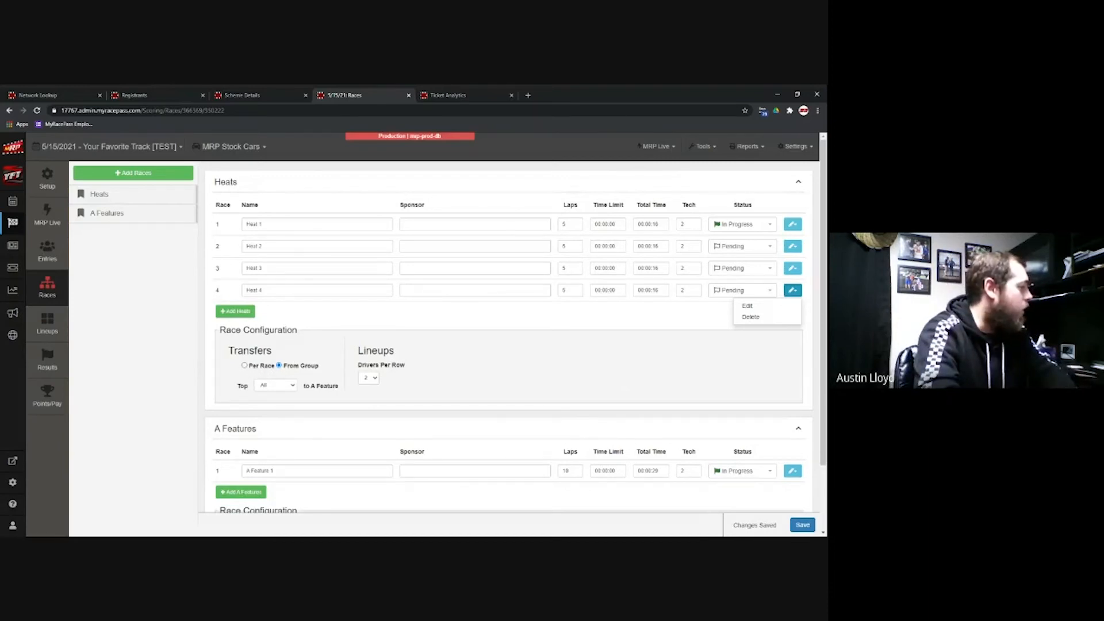
Step: Keep transfers From Group and 2 drivers per row, then open the heat Lineups page
left_click(244, 366)
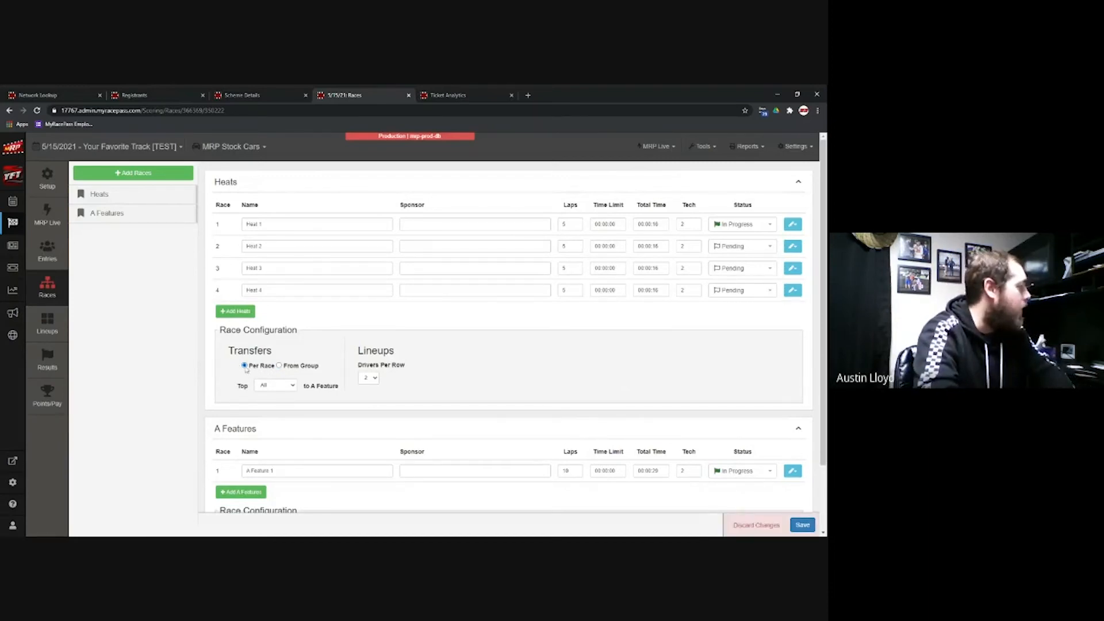
left_click(279, 366)
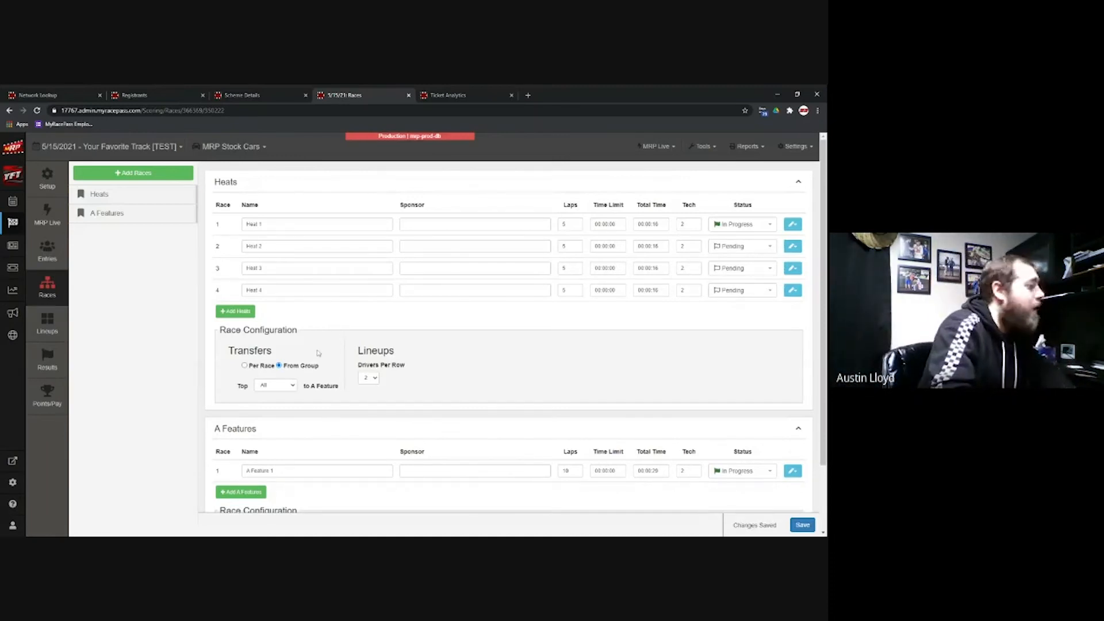
scroll(274, 319, "down", 2)
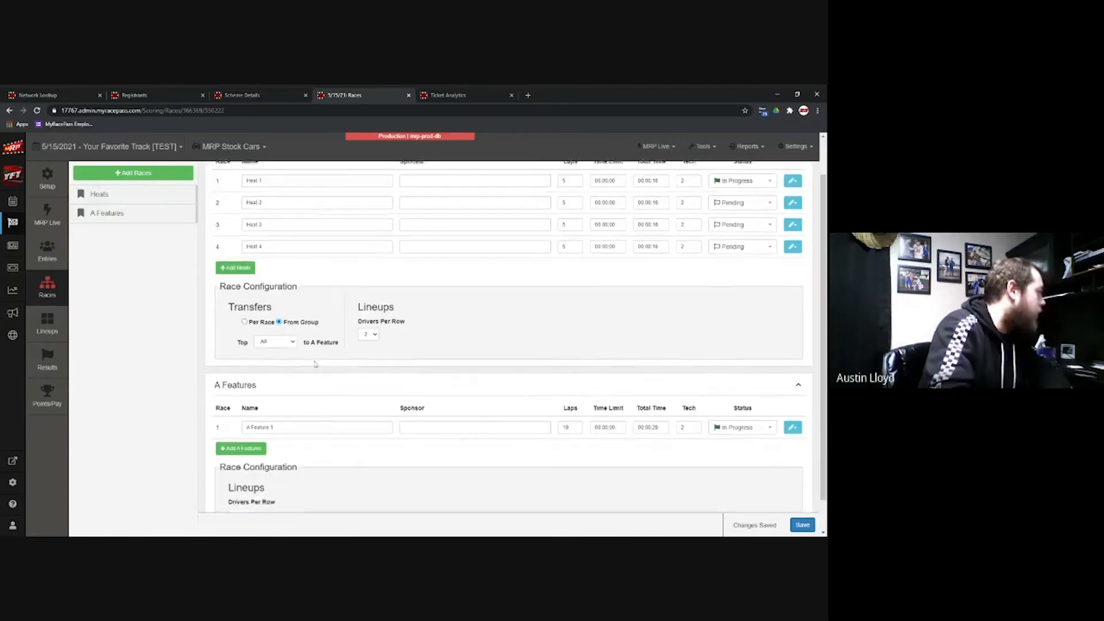
left_click(269, 308)
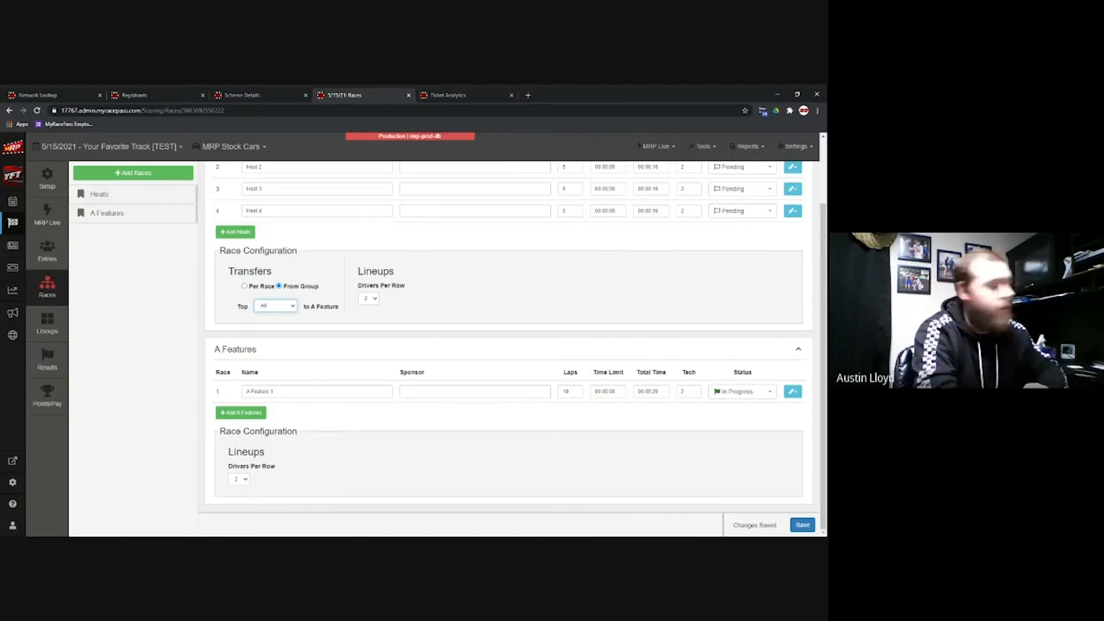
left_click(242, 482)
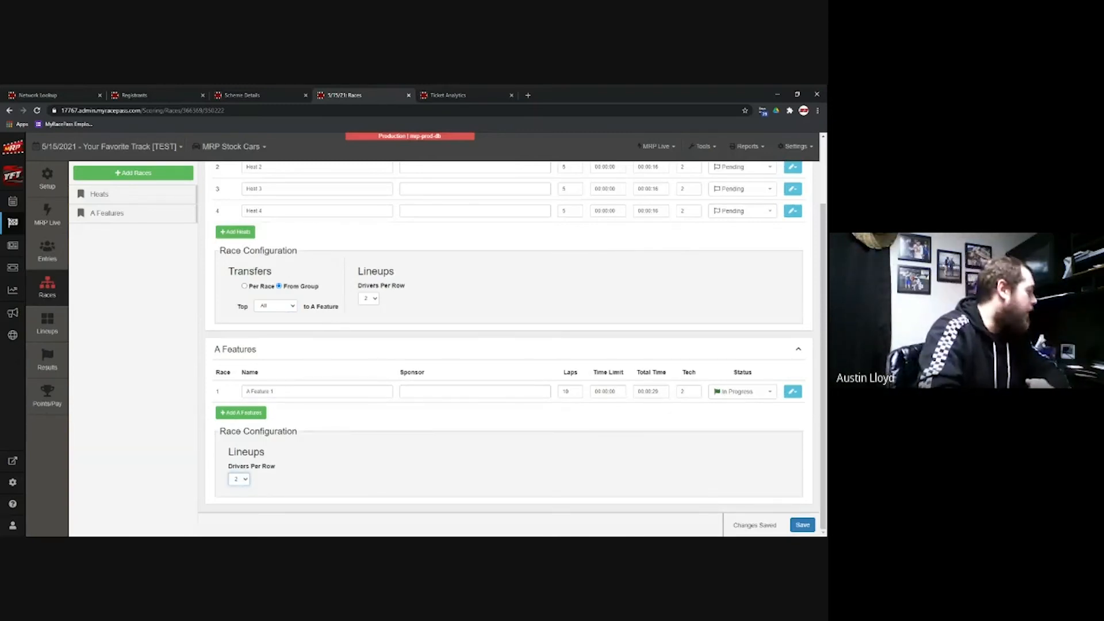
left_click(535, 419)
scroll(480, 393, "up", 1)
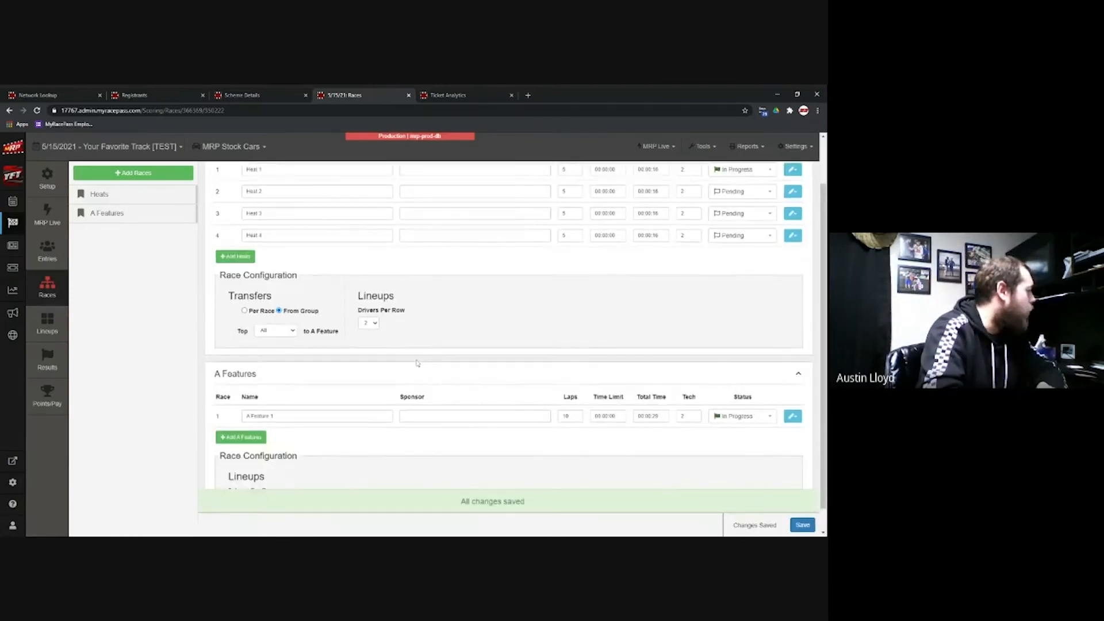
left_click(60, 325)
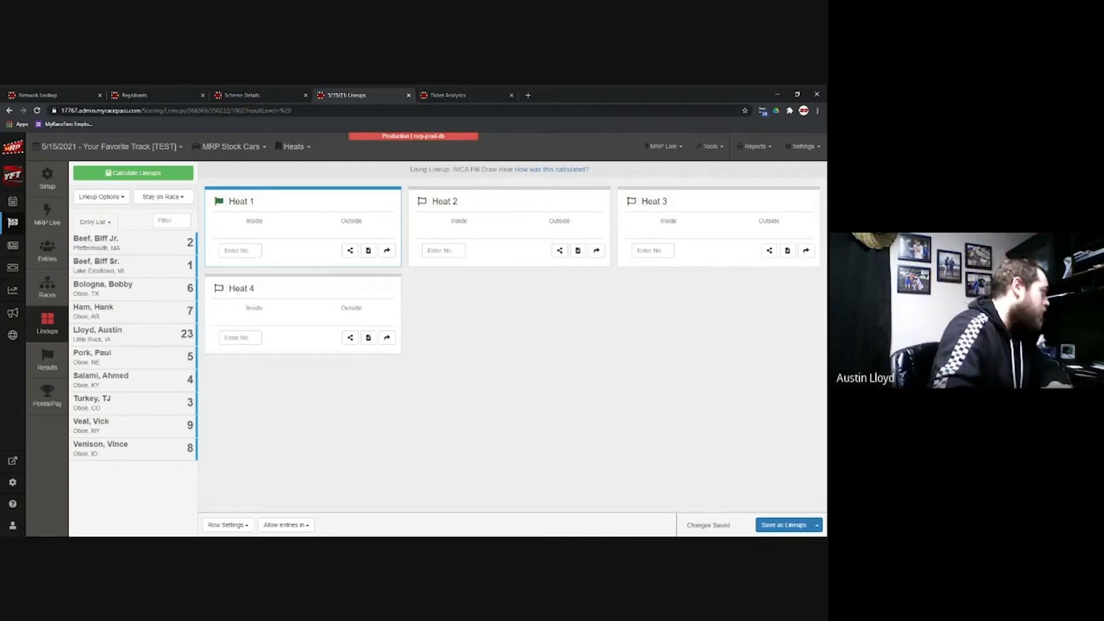
left_click(157, 246)
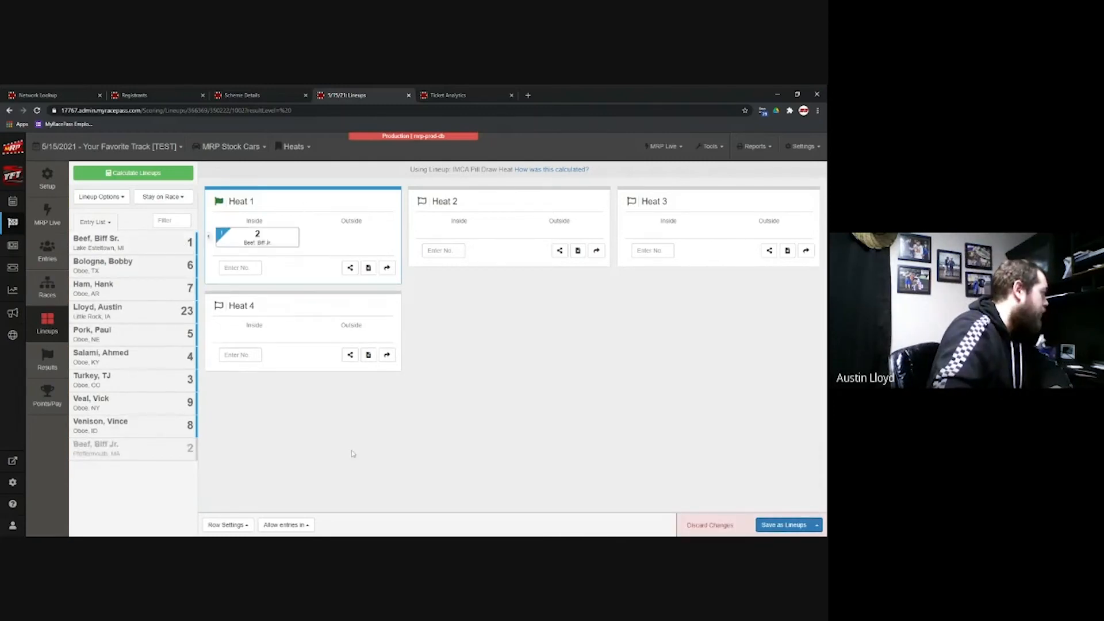
left_click(150, 267)
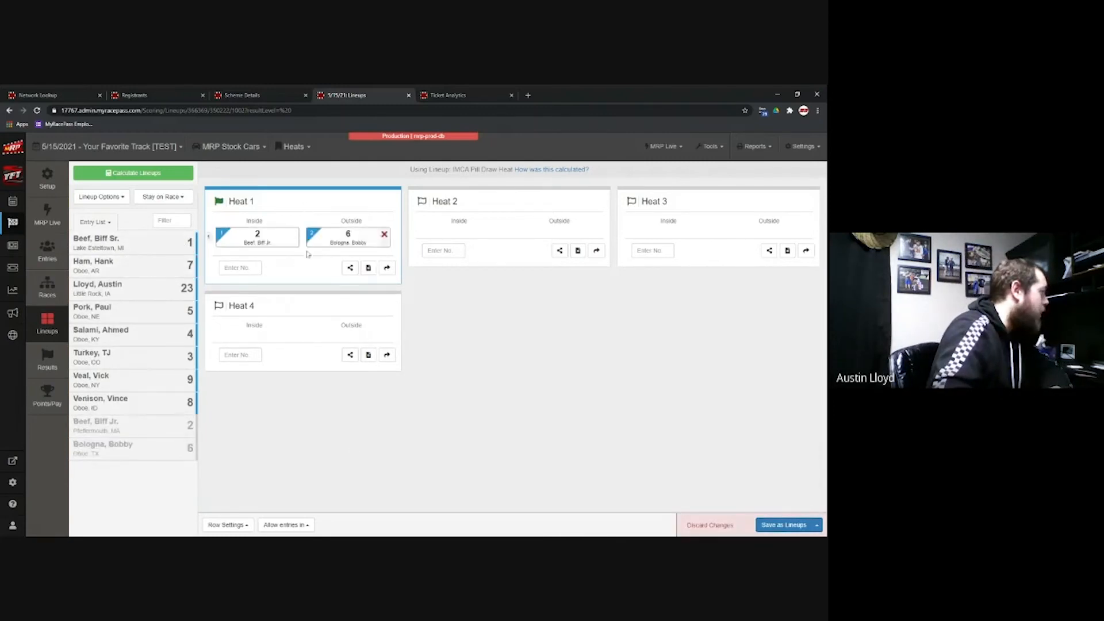
left_click(294, 234)
left_click(294, 234)
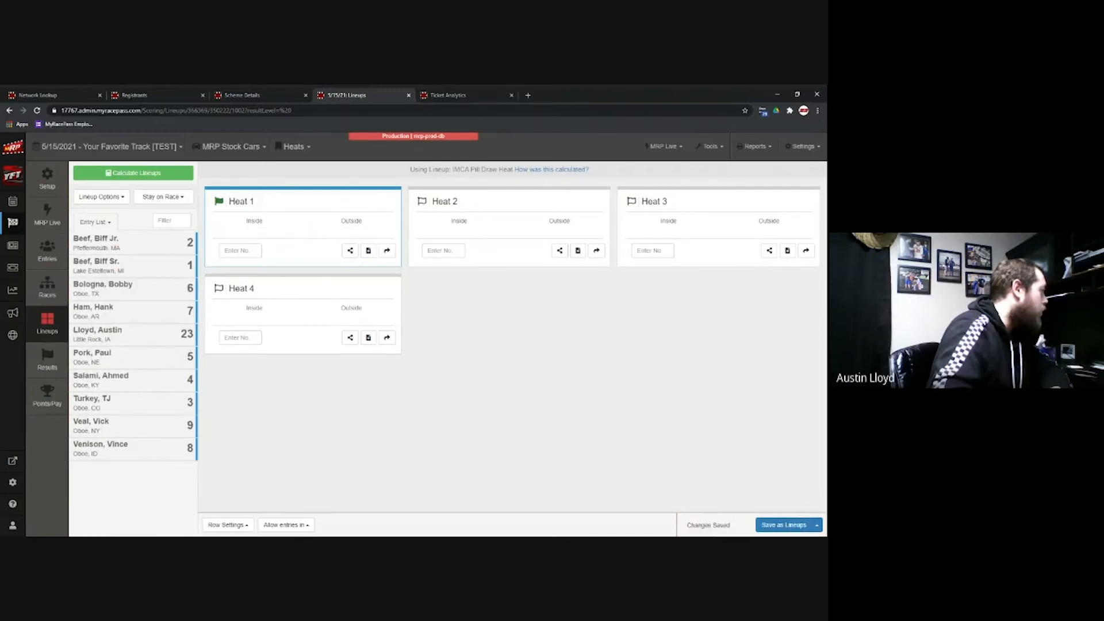
type("2")
key("Return")
type("7")
key("Return")
type("6")
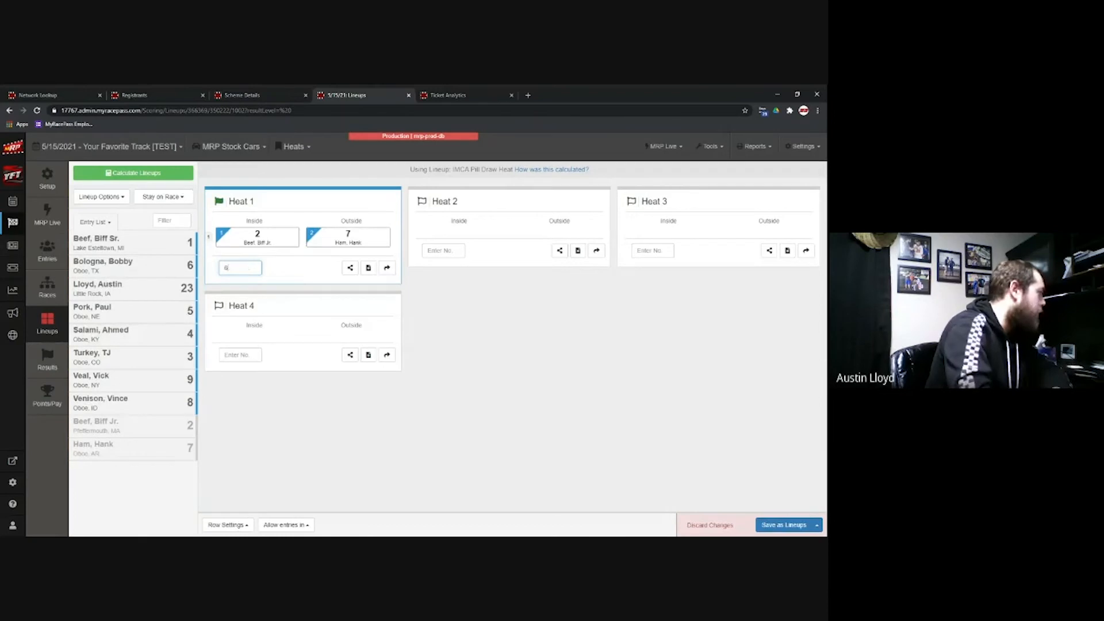
key("Return")
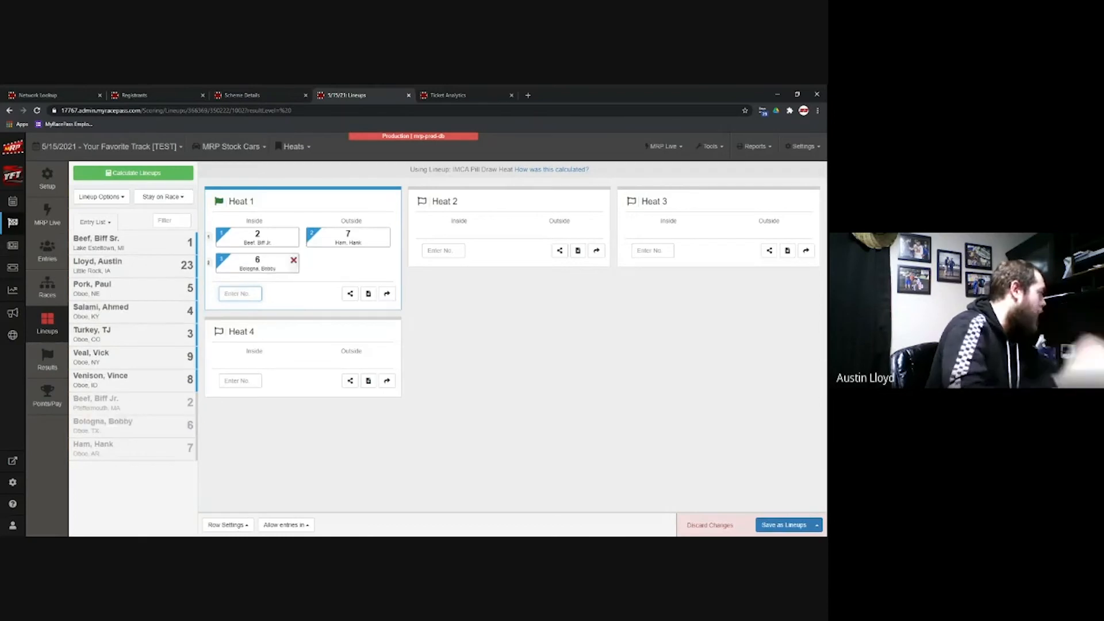
left_click_drag(259, 261, 258, 239)
left_click(294, 260)
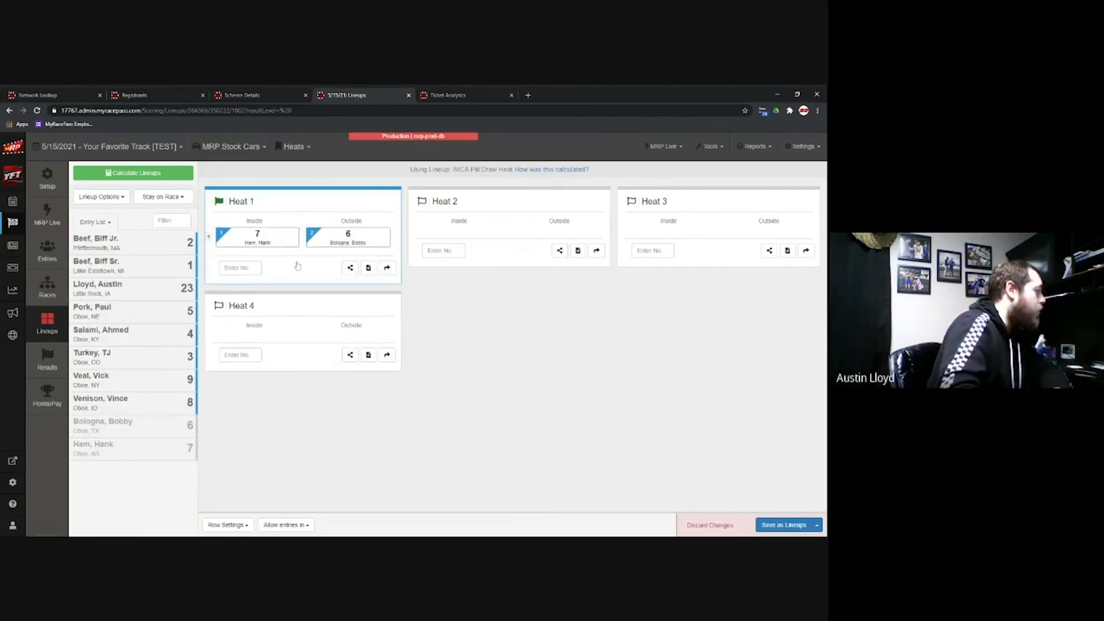
left_click(293, 234)
left_click(294, 234)
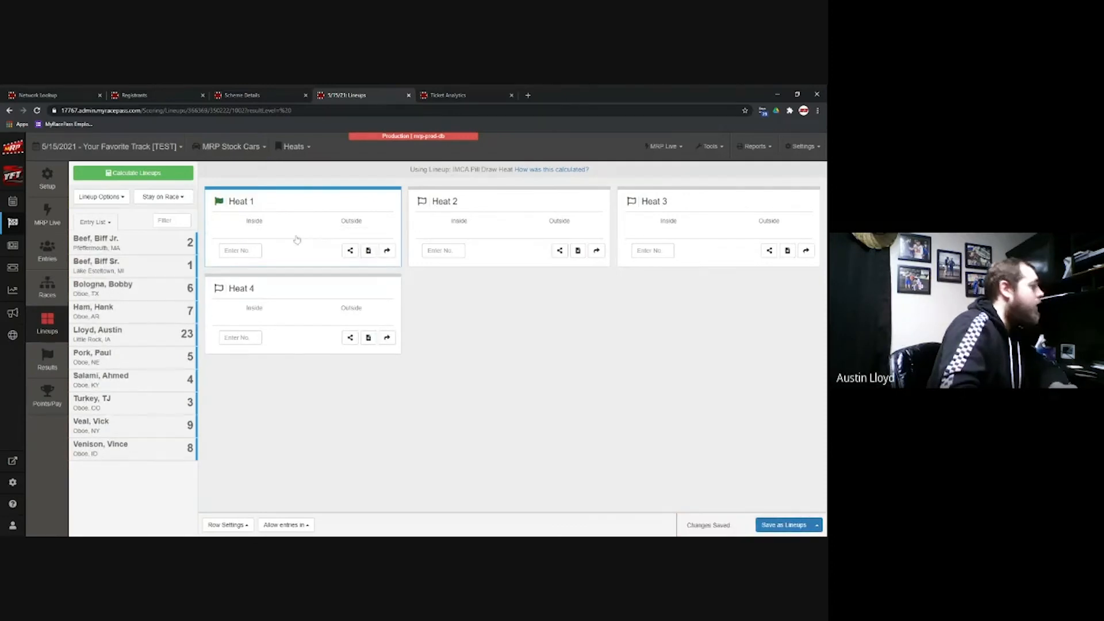
Step: Calculate Stock Cars lineups with Heat from Pill Draw, filling all four heats with the ten cars
left_click(182, 173)
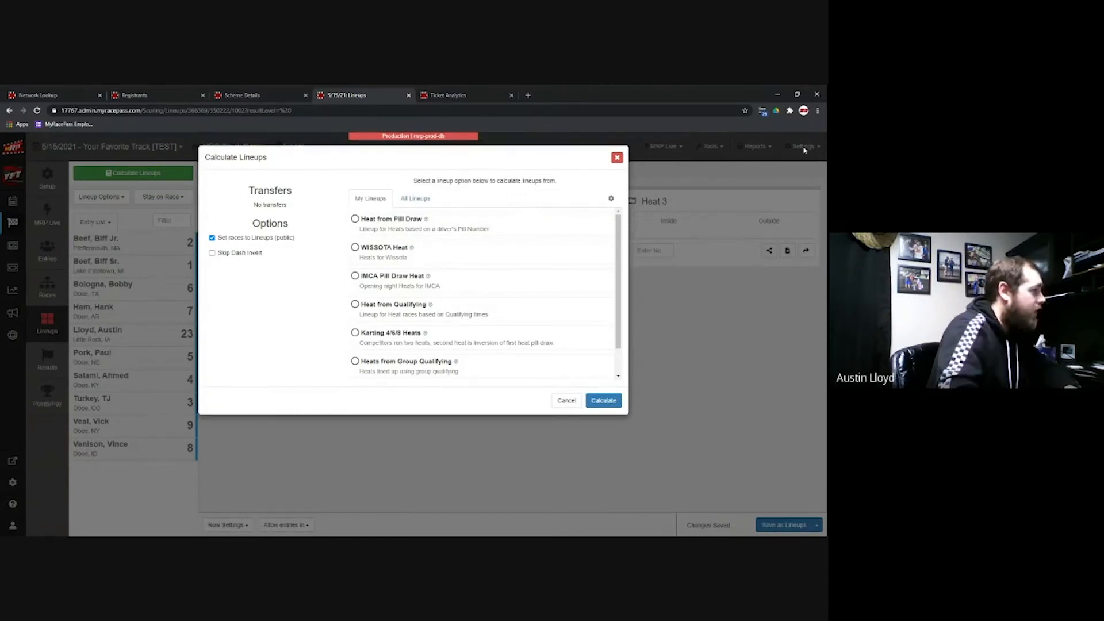
left_click(422, 204)
scroll(493, 241, "down", 3)
scroll(493, 257, "down", 3)
scroll(517, 247, "up", 10)
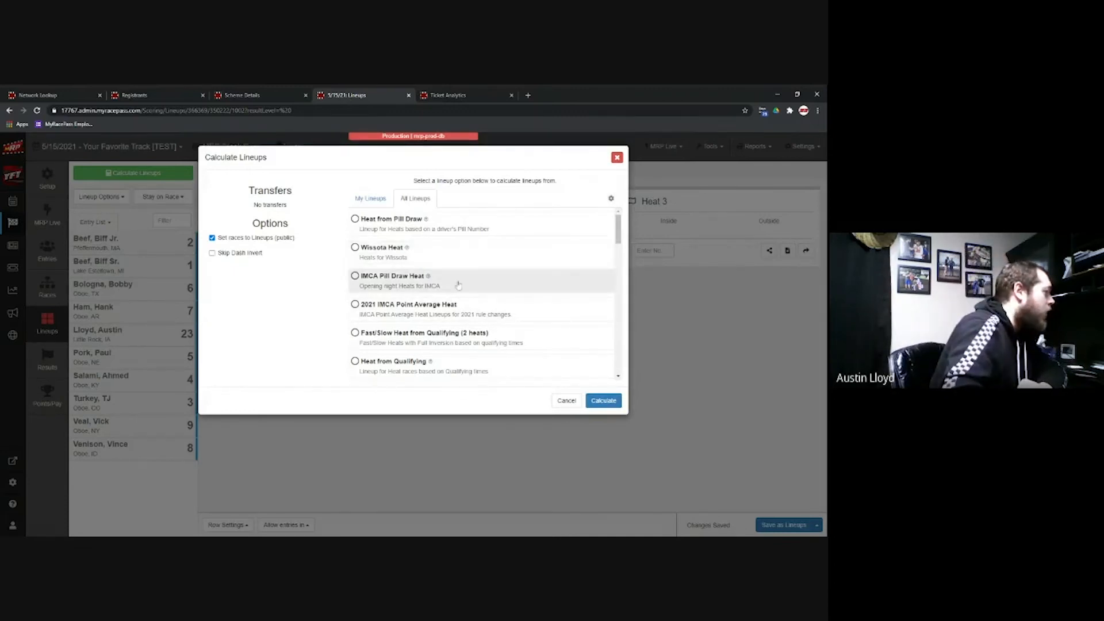
left_click(446, 228)
left_click(608, 400)
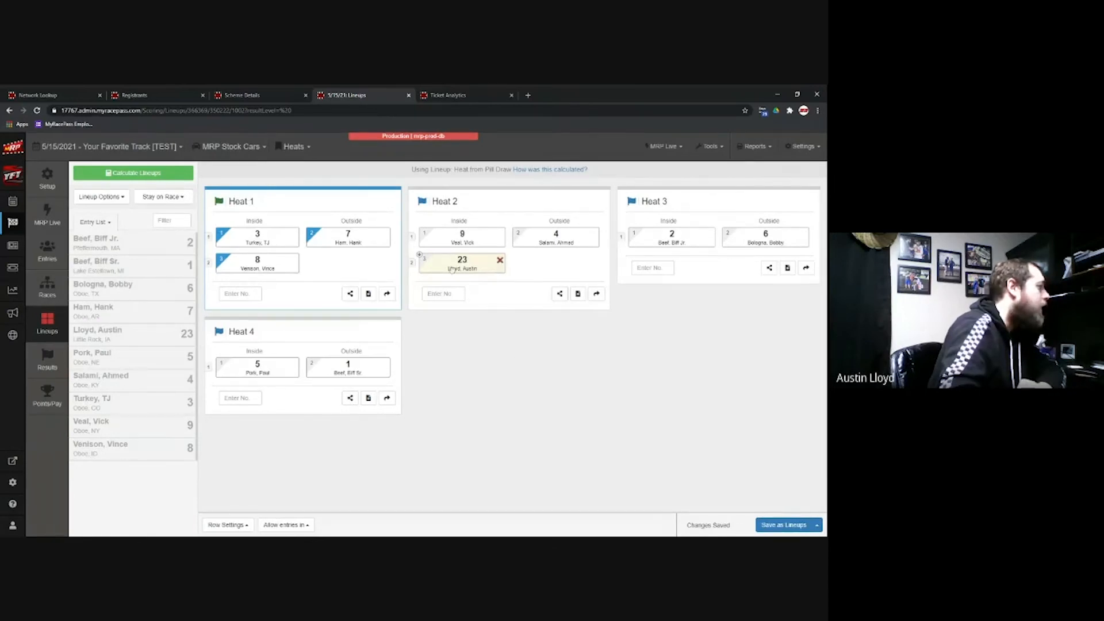
mouse_move(420, 255)
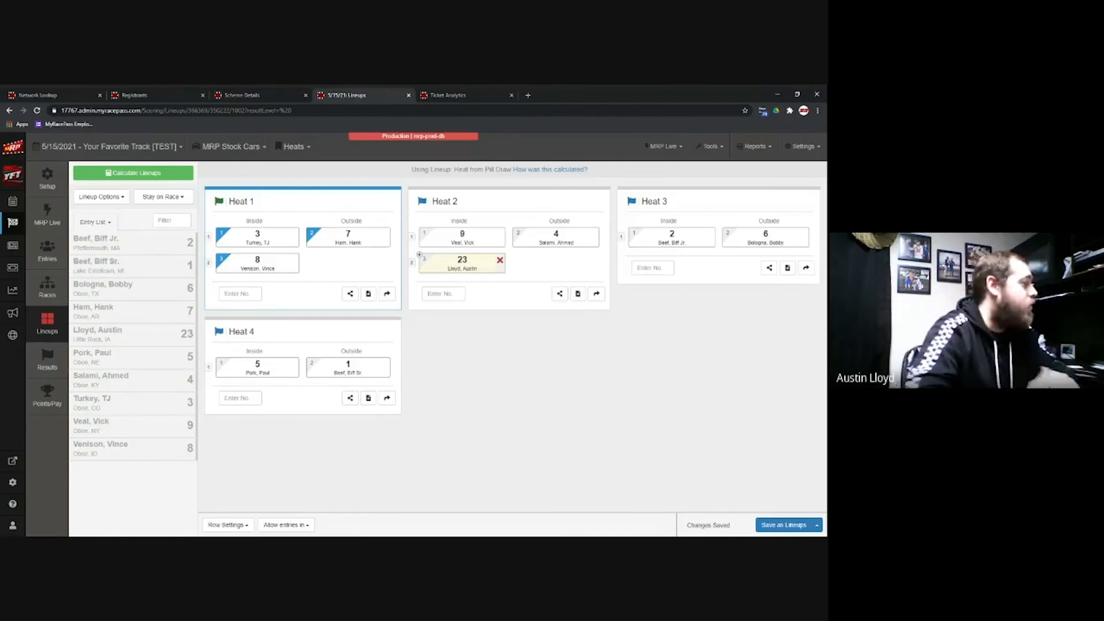
left_click(790, 527)
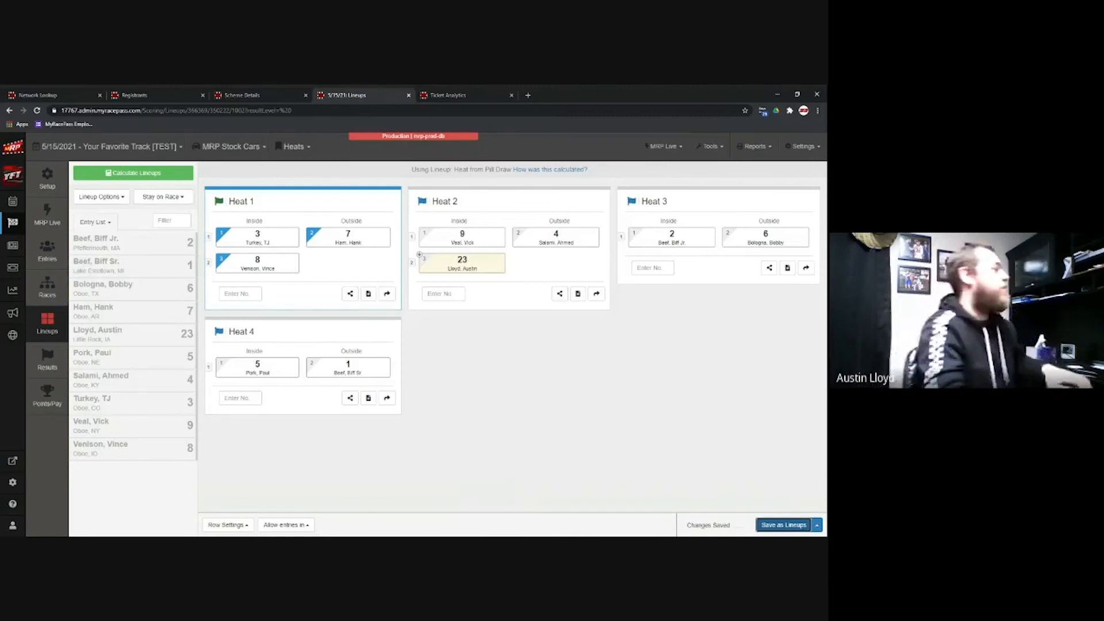
Step: Try deleting Heat 4 and dismiss the warning that it still has drivers
left_click(51, 290)
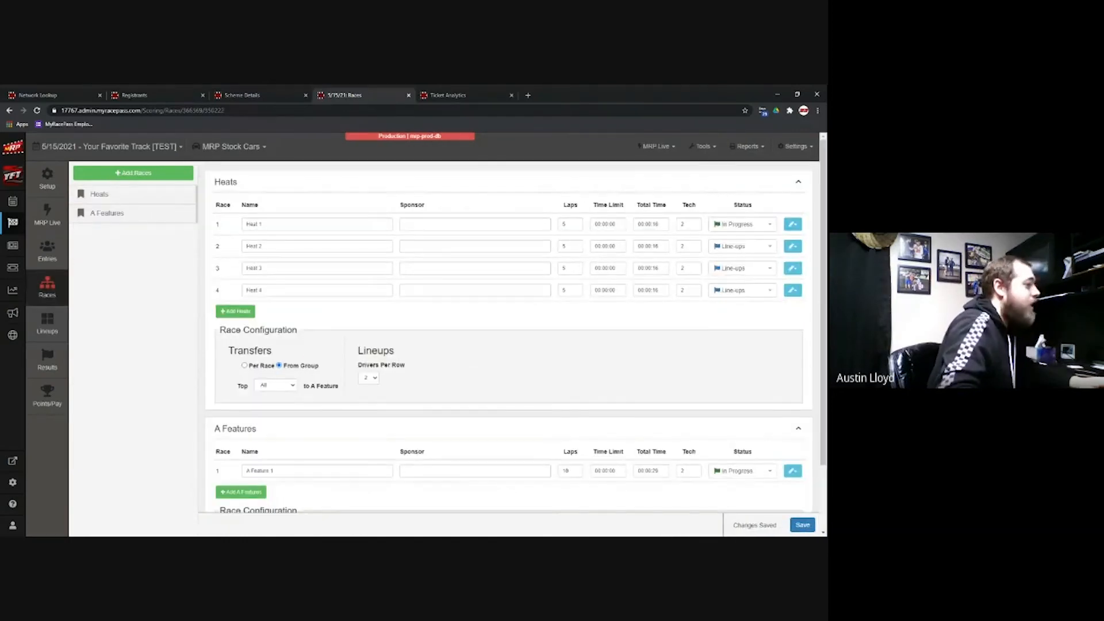
left_click(795, 290)
left_click(765, 317)
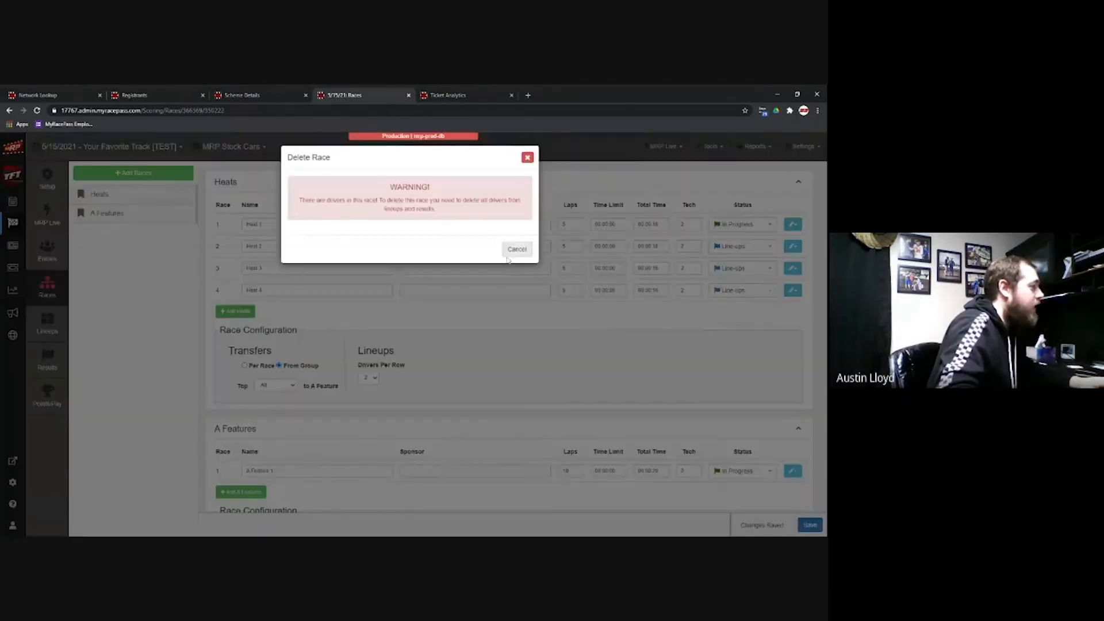
left_click(527, 161)
Step: Remove cars 5 and 1 from the Heat 4 lineup and save the change
left_click(51, 321)
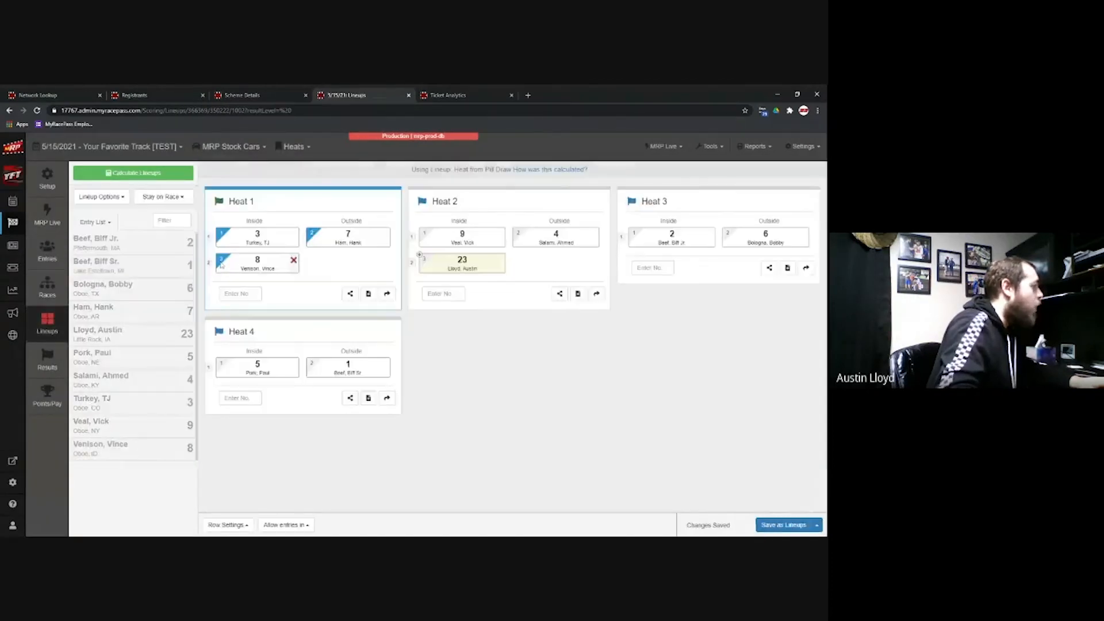
left_click(294, 363)
left_click(295, 363)
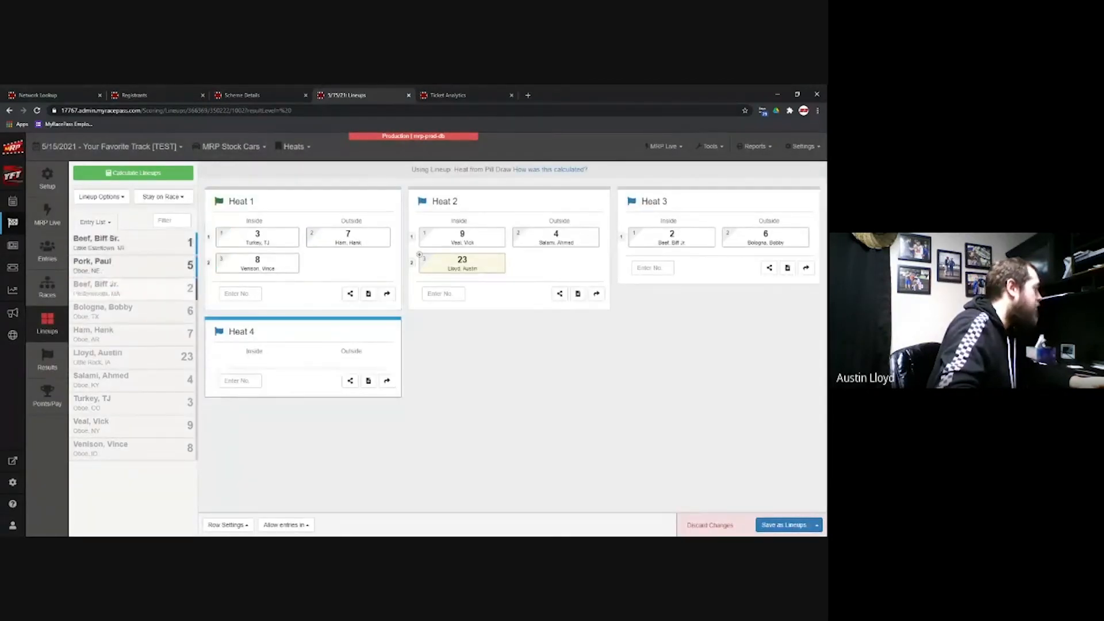
left_click(51, 295)
left_click(525, 214)
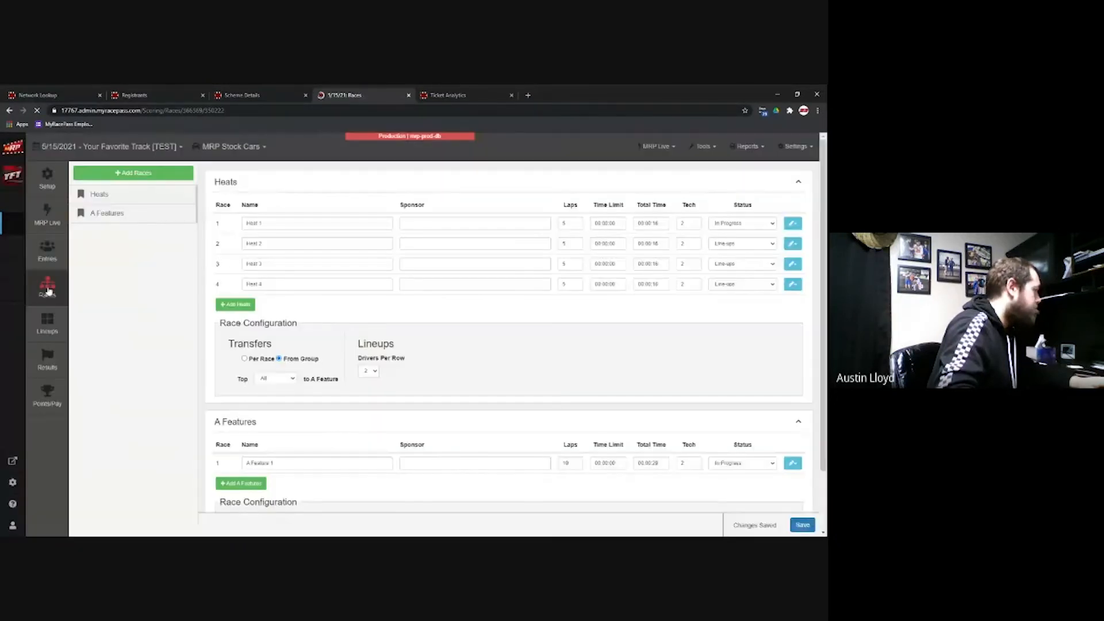
Step: Delete the now-empty Heat 4, leaving Heats 1–3 and A Feature 1
left_click(792, 292)
left_click(750, 323)
left_click(513, 223)
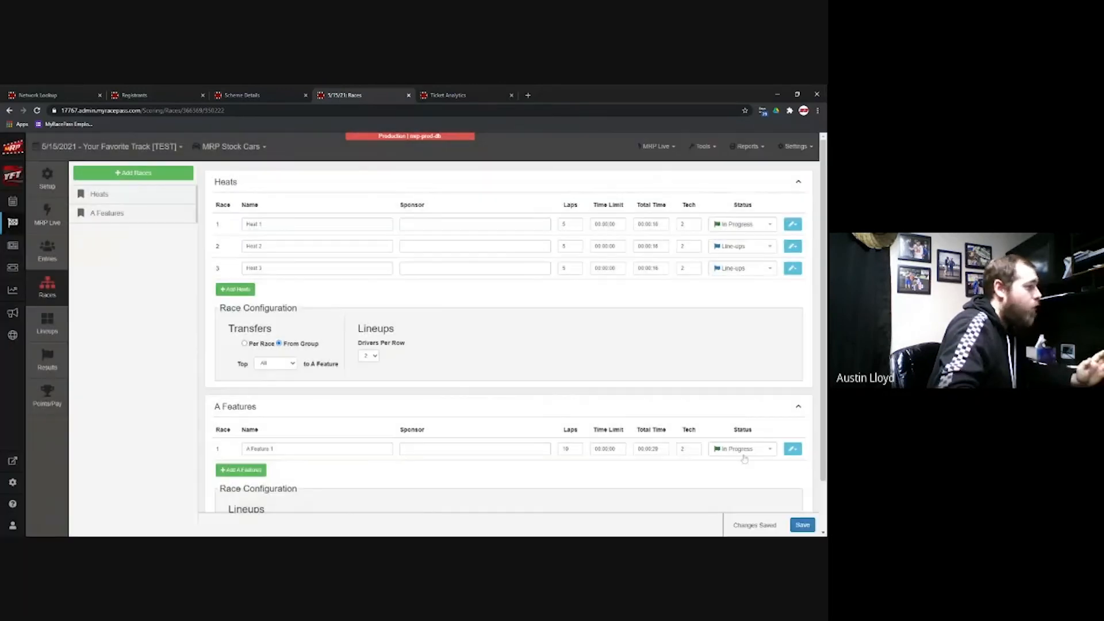
left_click(47, 324)
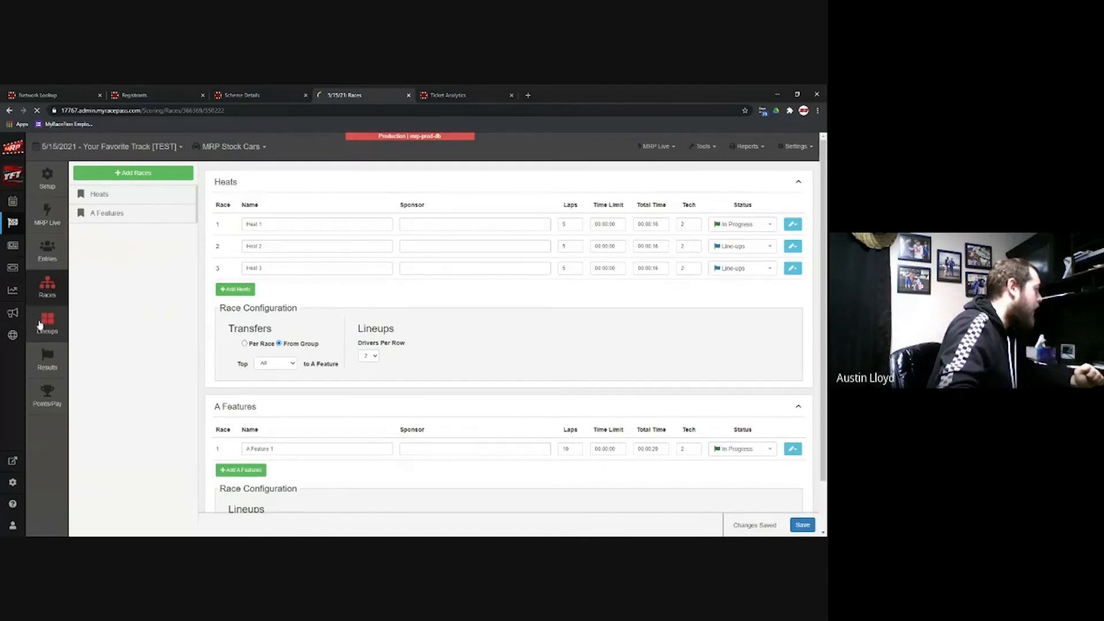
Step: Recalculate the pill-draw lineups into Heats 1–3, then bring up the Heat 1 results page
left_click(164, 172)
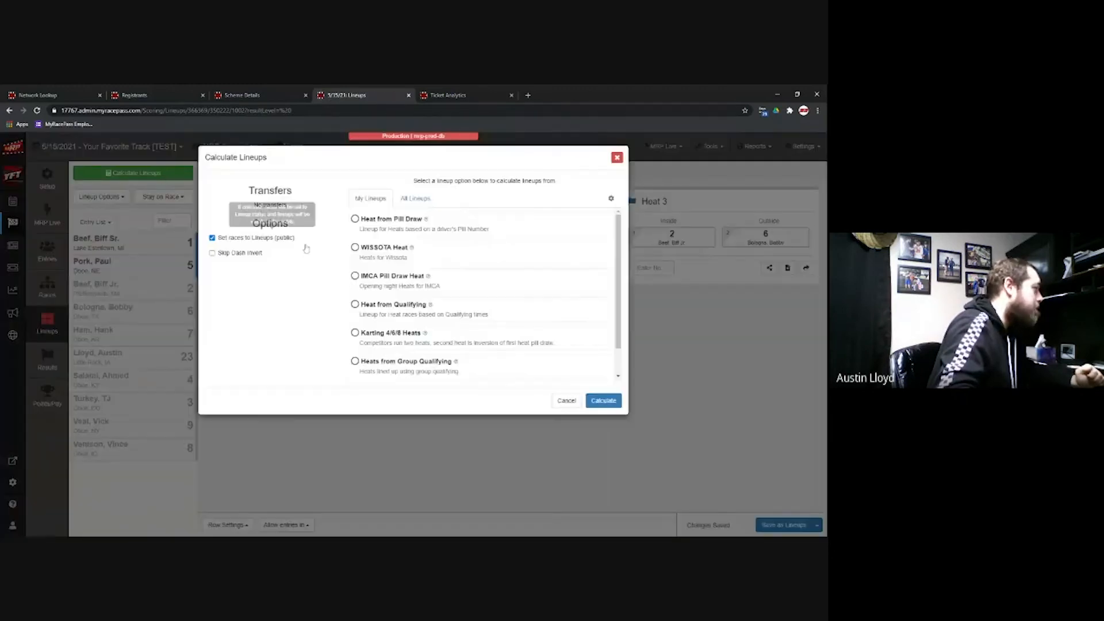
left_click(603, 400)
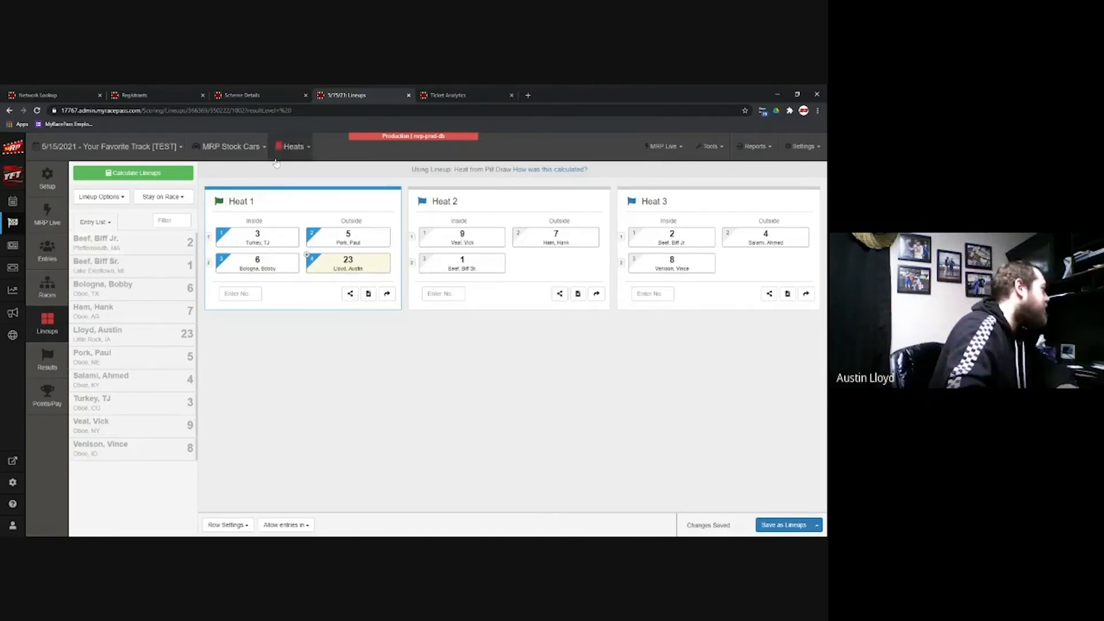
left_click(47, 360)
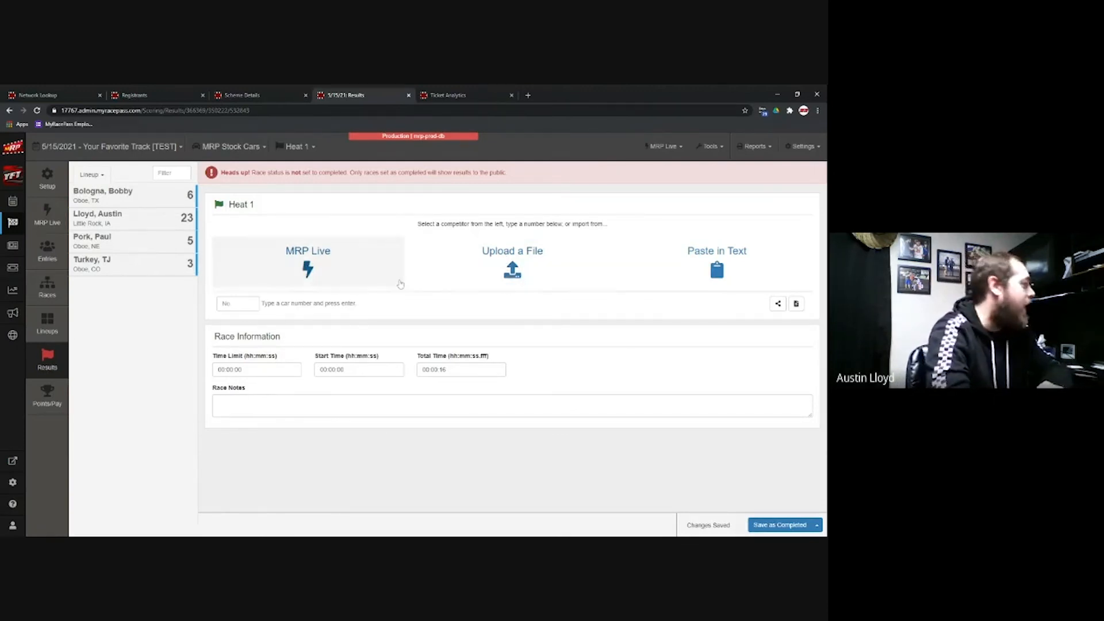
Step: Import the Heat 1 finish from MRP Live, add car 3, give car 23 NPP, and save as completed
left_click(260, 262)
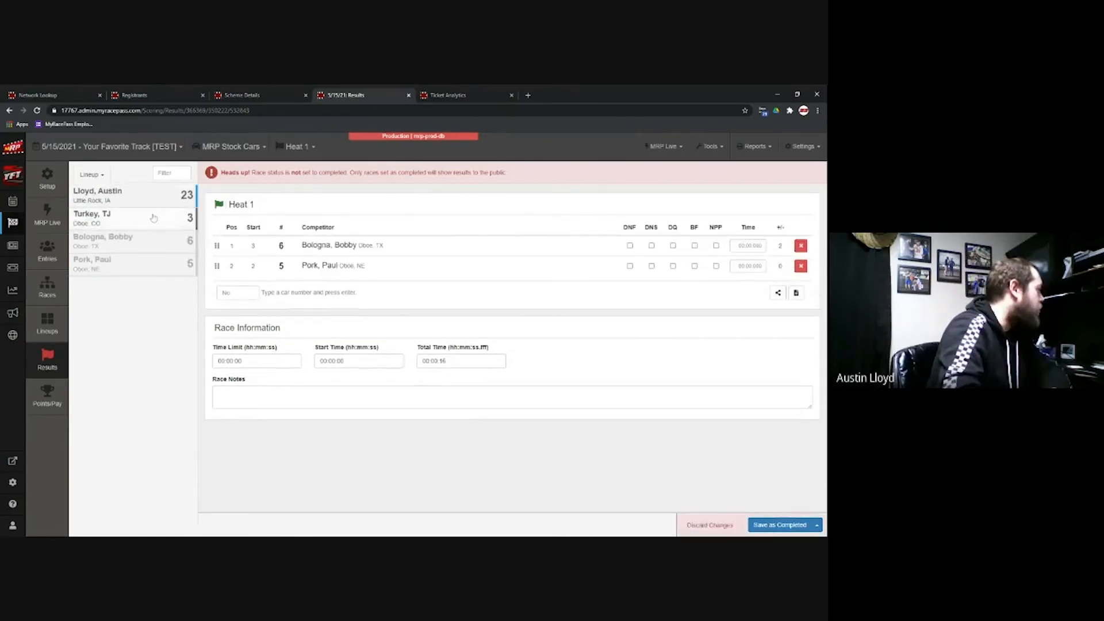
left_click(137, 201)
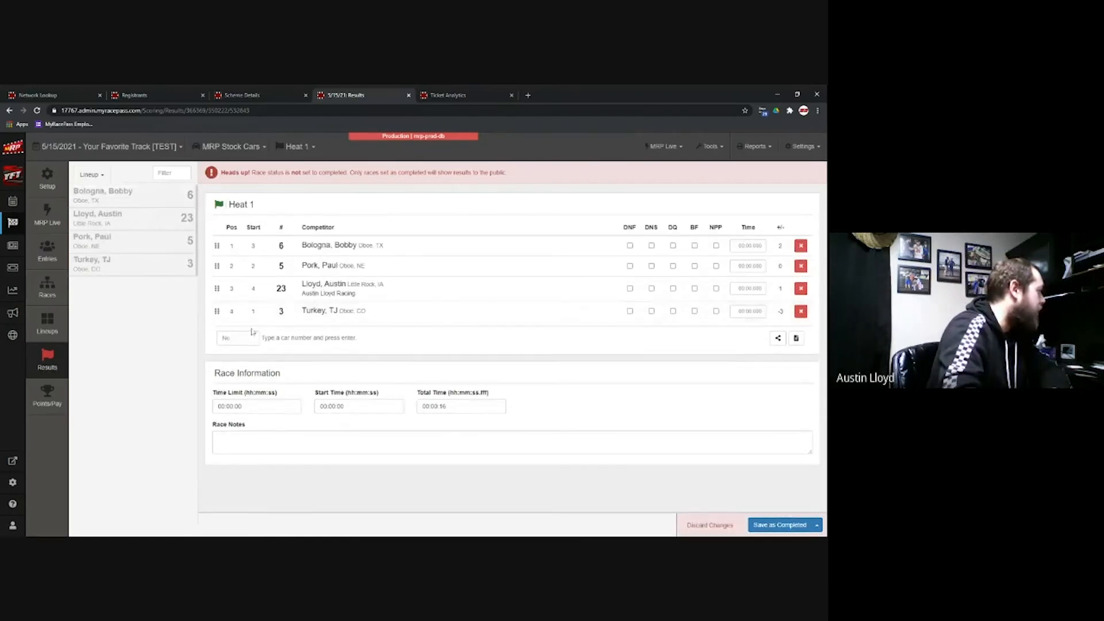
left_click(801, 311)
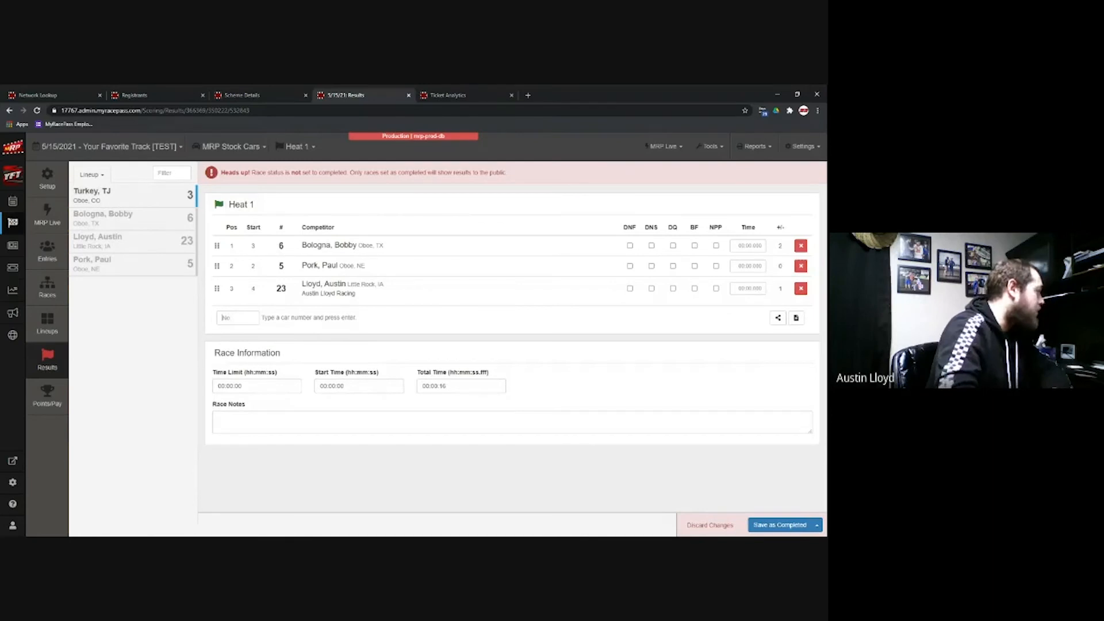
type("3")
key("Return")
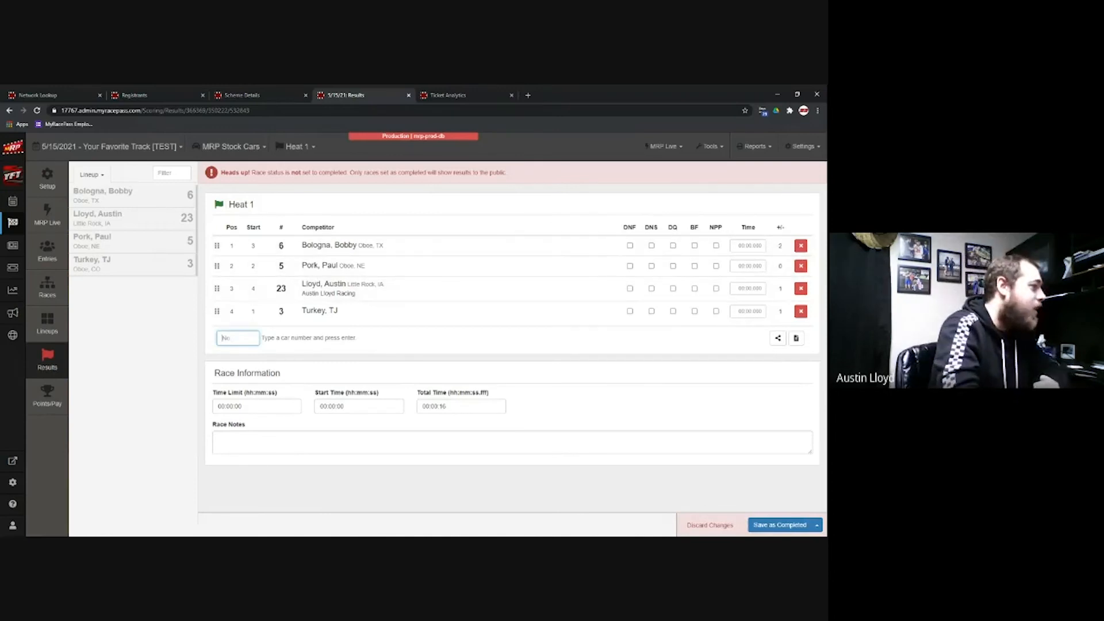
left_click(716, 288)
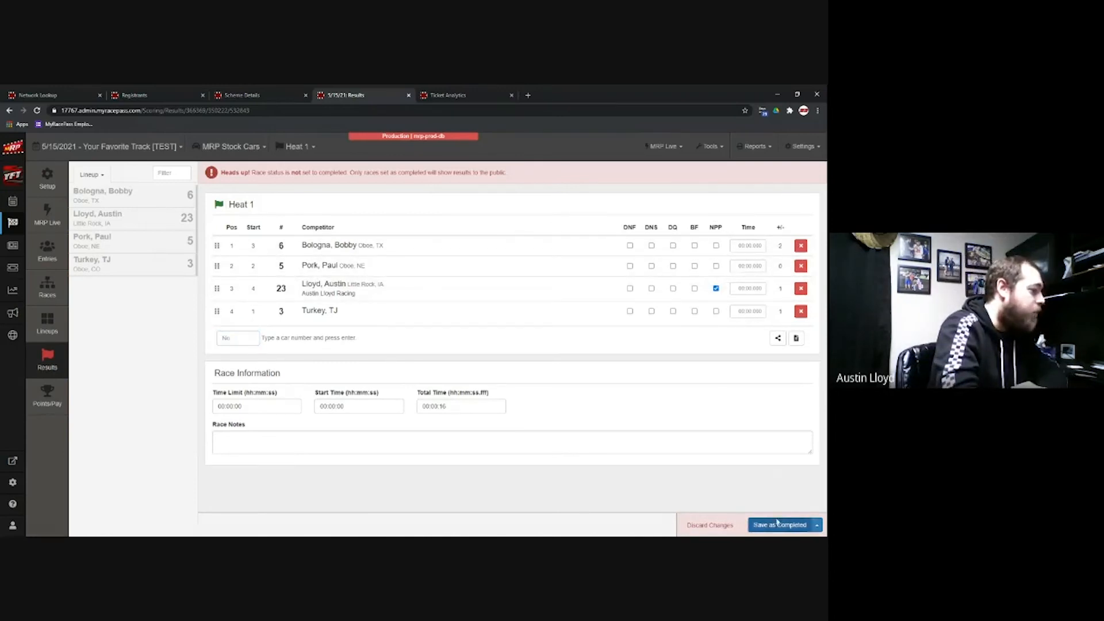
left_click(777, 524)
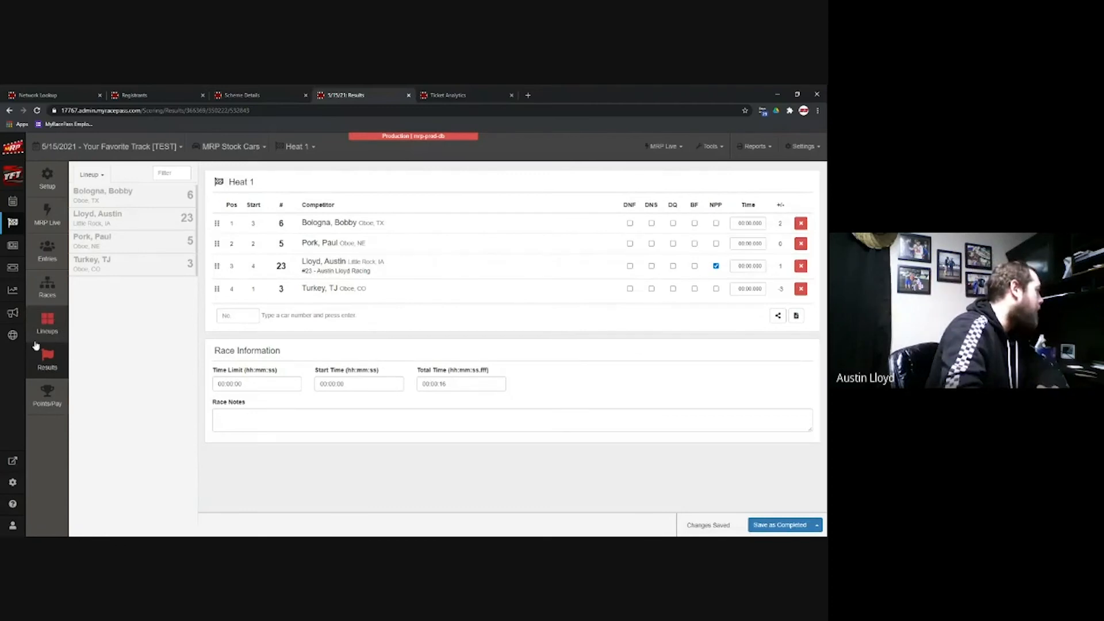
Step: Score Heat 2 as cars 1, 9, 7 and save it as completed
left_click(306, 147)
left_click(296, 169)
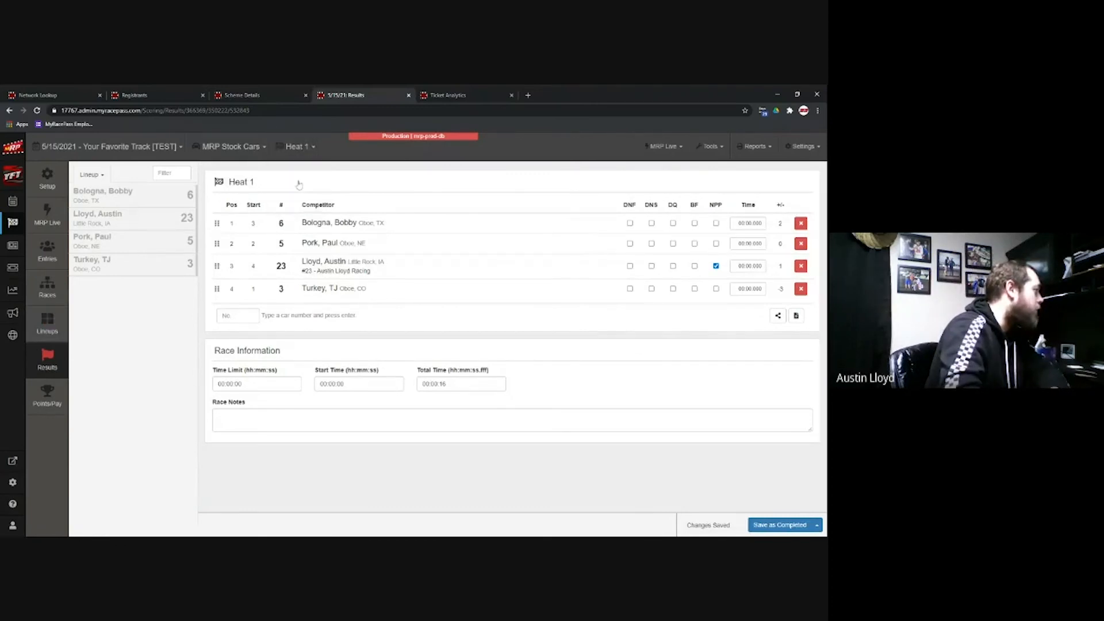
left_click(163, 199)
left_click(163, 213)
left_click(148, 201)
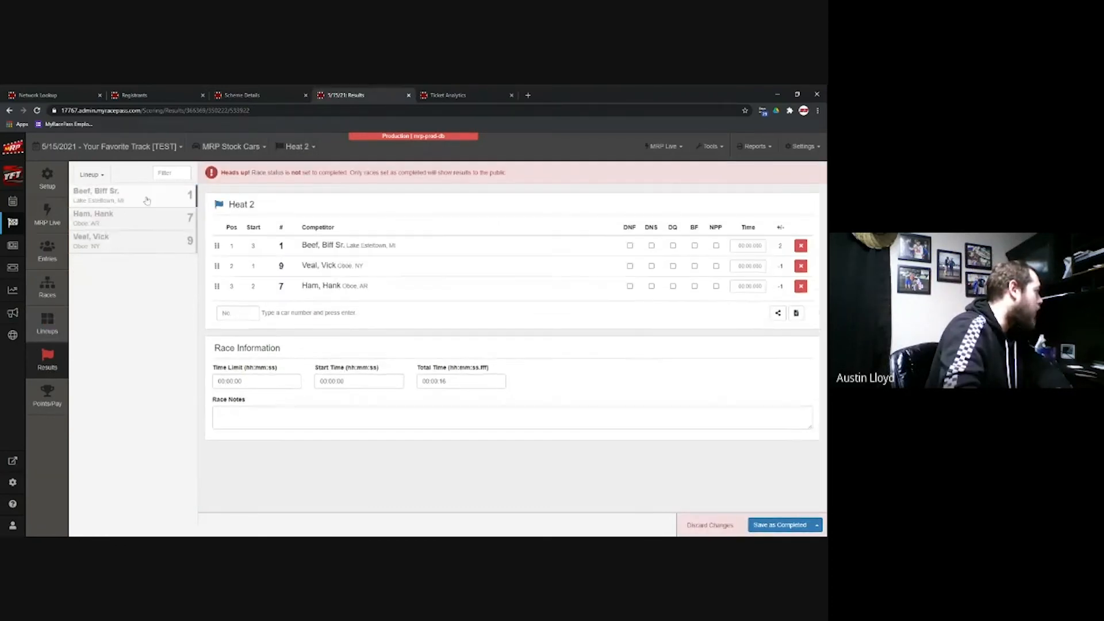
left_click(777, 528)
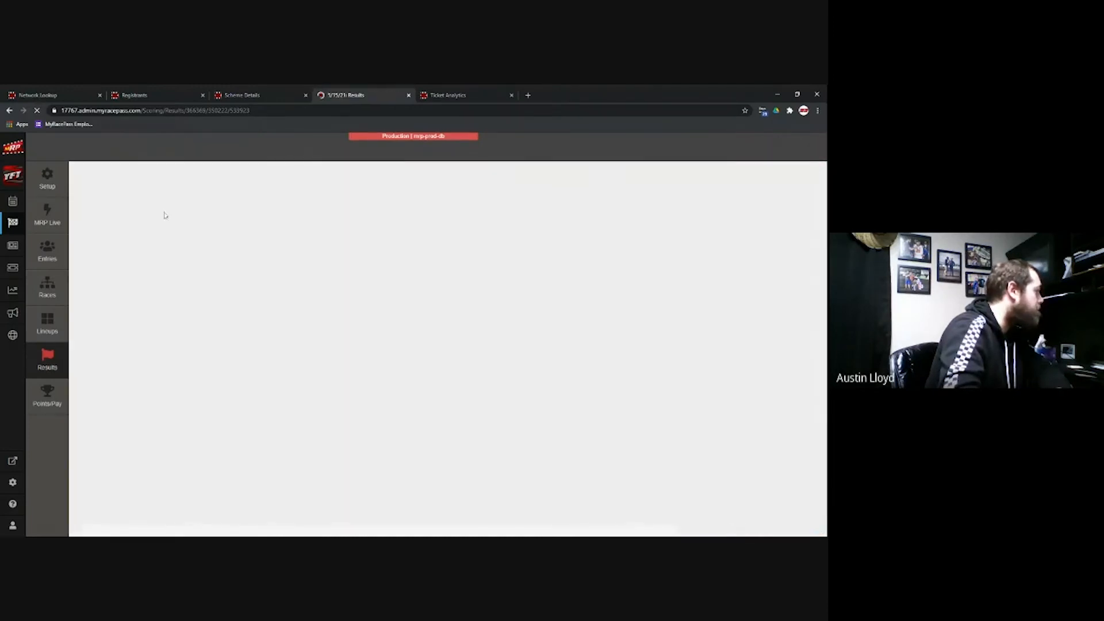
Step: Score Heat 3 as cars 2, 8, 4 and save it as completed
left_click(153, 200)
left_click(149, 213)
left_click(150, 199)
left_click(782, 527)
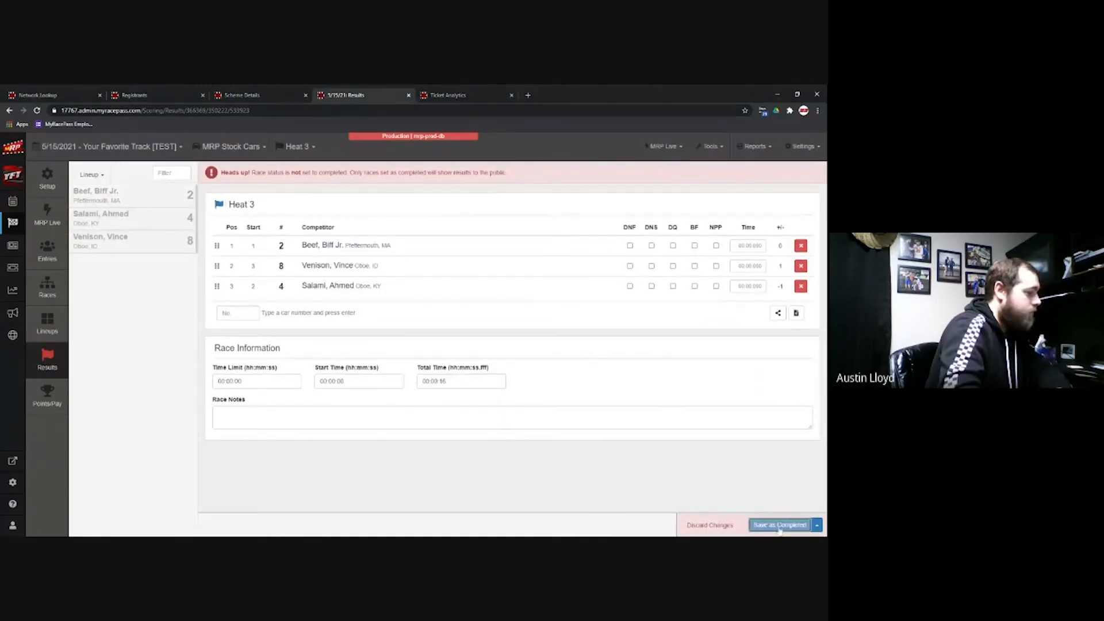
left_click(42, 321)
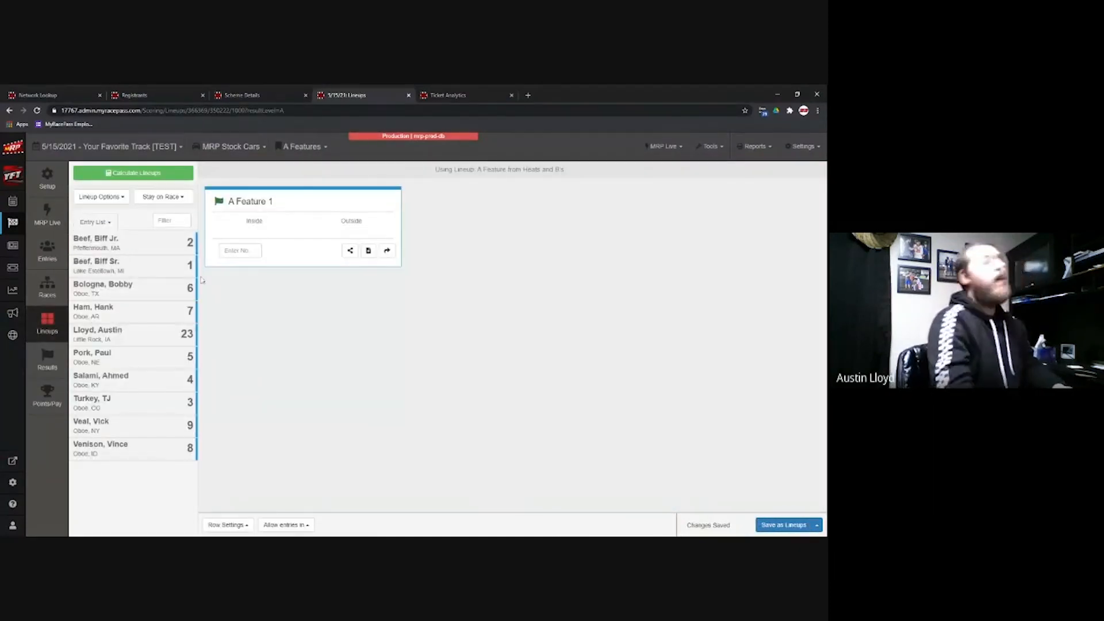
Step: Fill A Feature 1 by Heat Passing Points (Ties to Low Pill) using the ASCS Heat Passing Points scheme
left_click(154, 174)
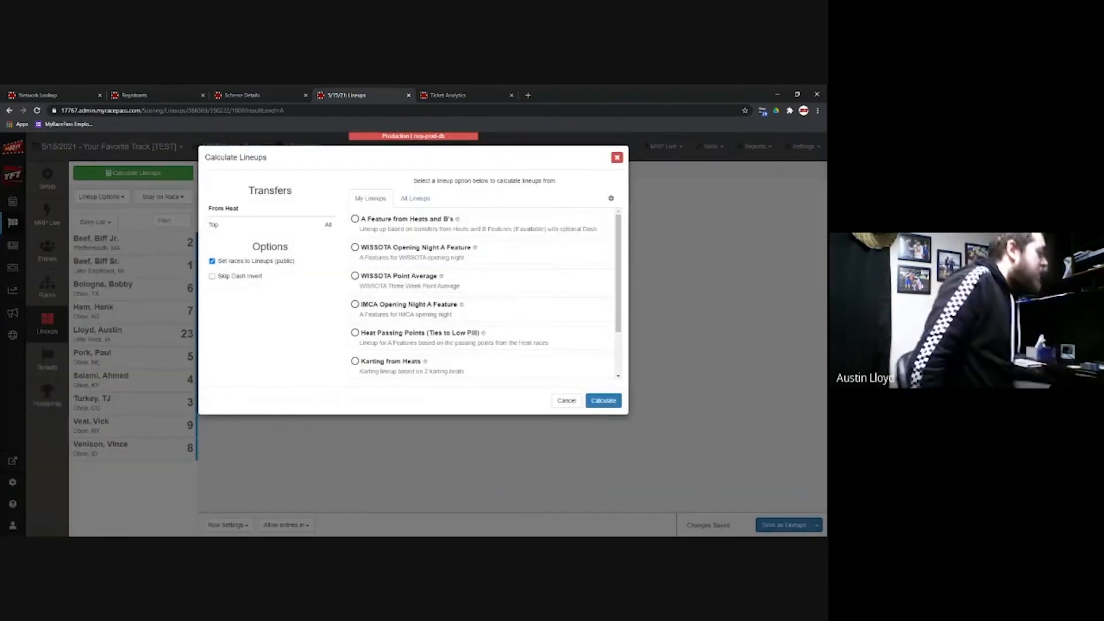
left_click(433, 338)
left_click(598, 401)
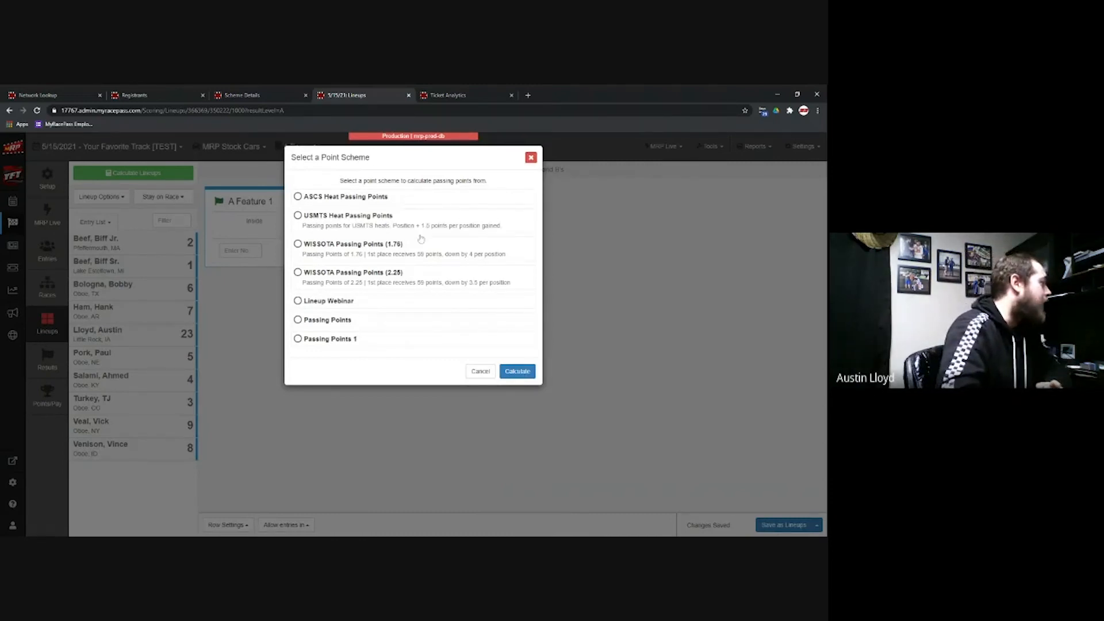
left_click(390, 203)
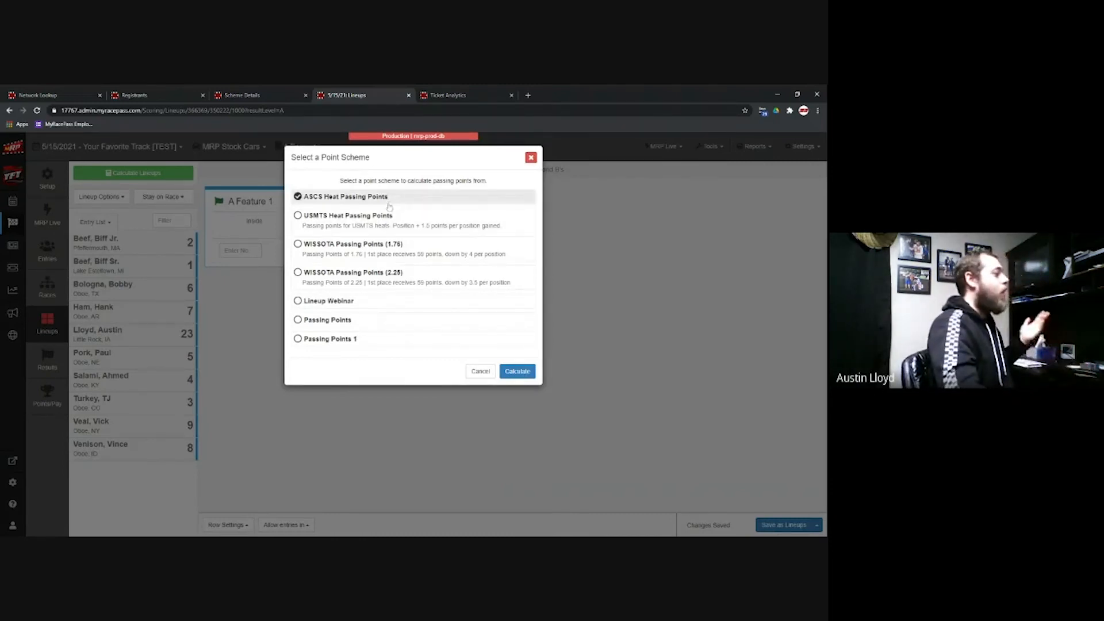
left_click(527, 372)
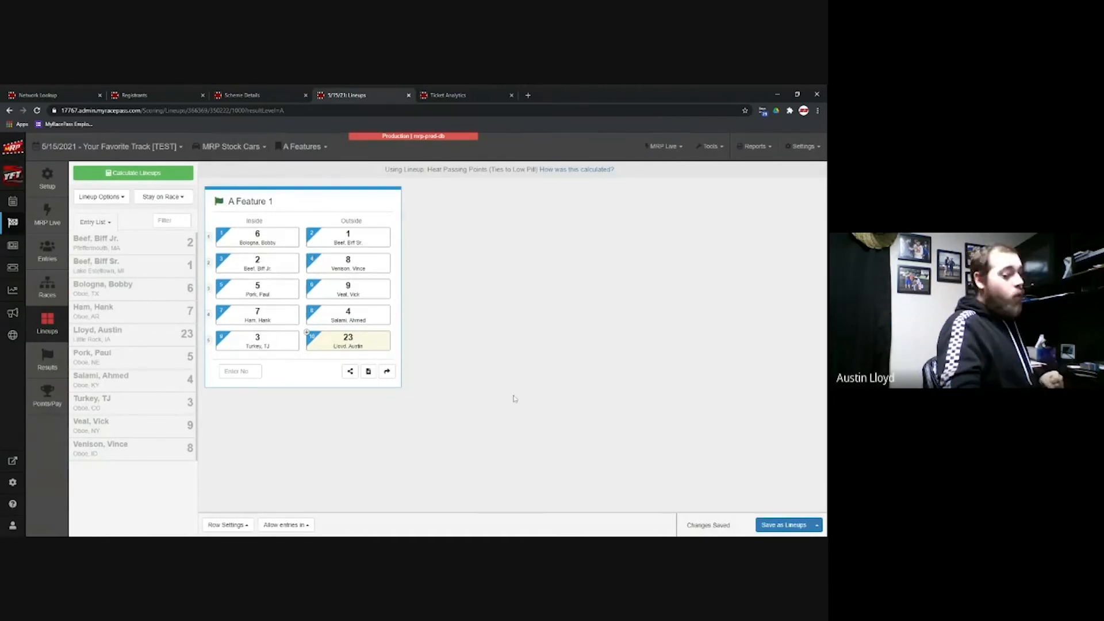
left_click(100, 196)
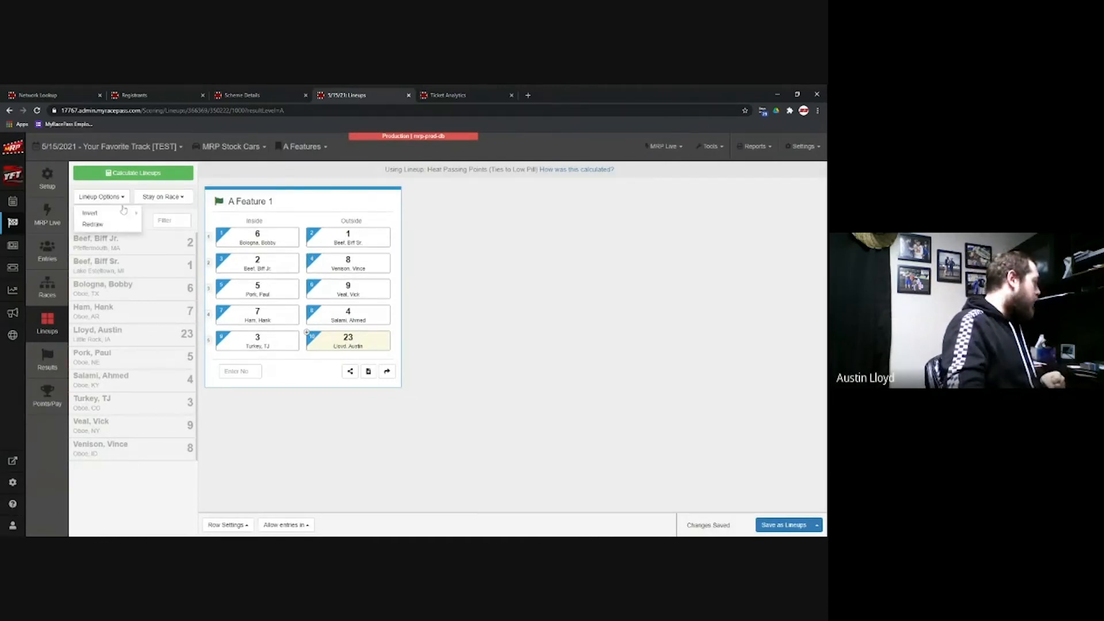
Step: Start a redraw of the A Feature 1 lineup and set how many competitors to redraw
mouse_move(116, 215)
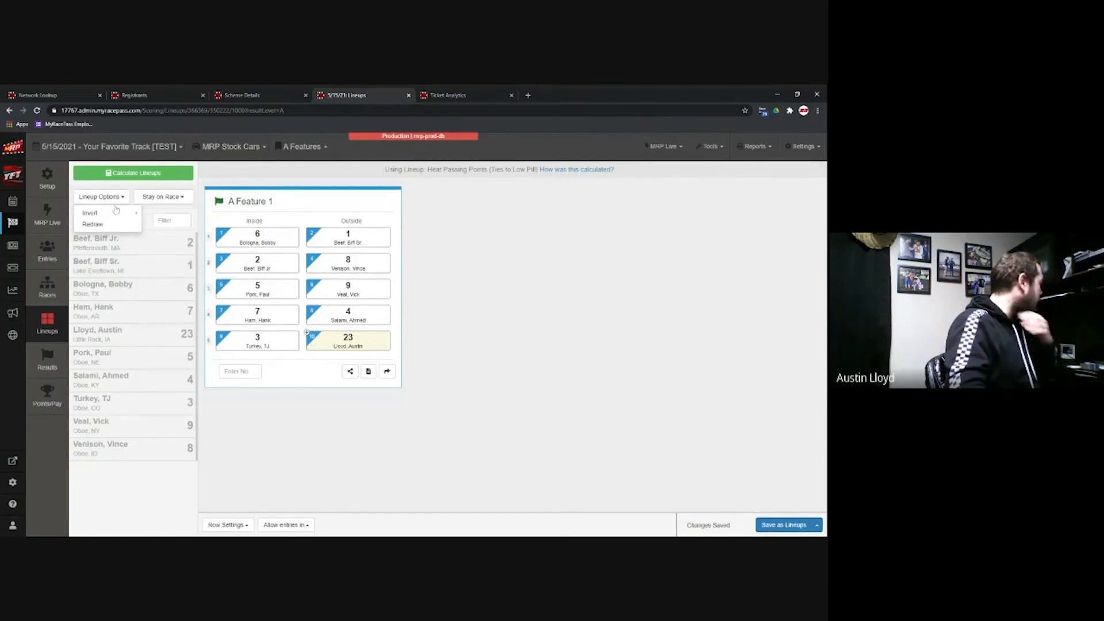
left_click(115, 227)
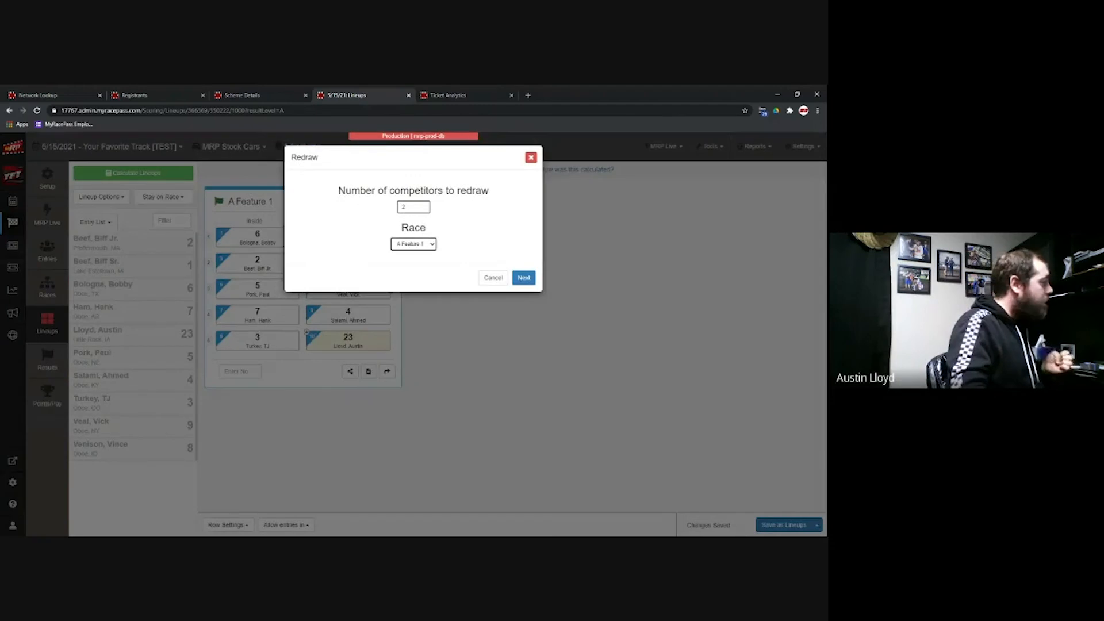
left_click(404, 207)
key("BackSpace")
left_click(523, 278)
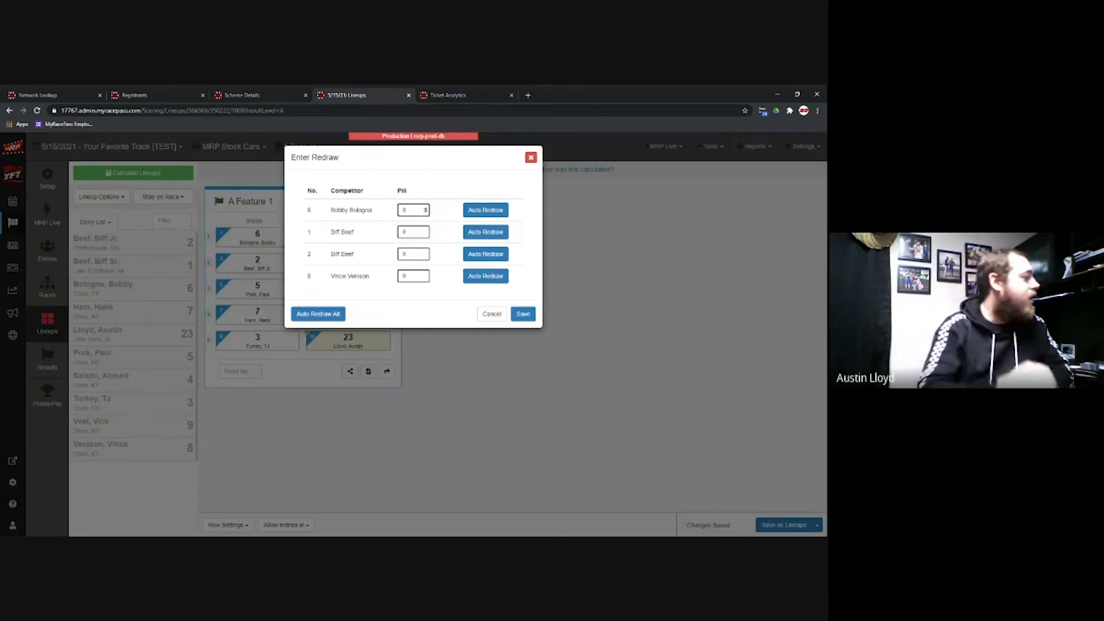
Step: Enter the redraw pills so the top four start 2, 6, 1, 8, and save the lineup
key("BackSpace")
type("2")
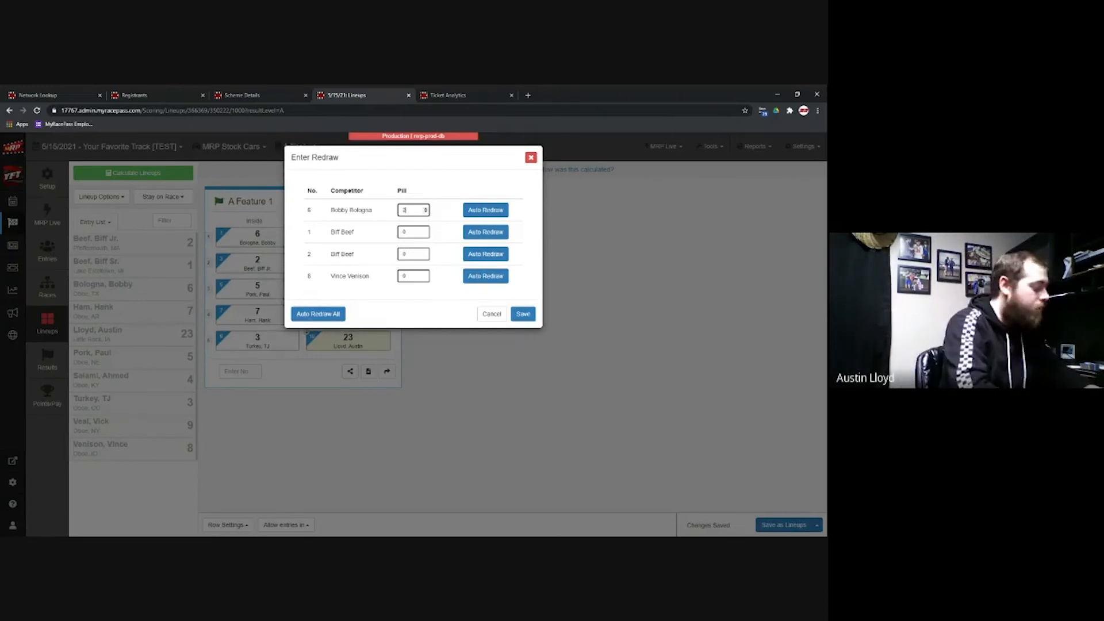
left_click(406, 231)
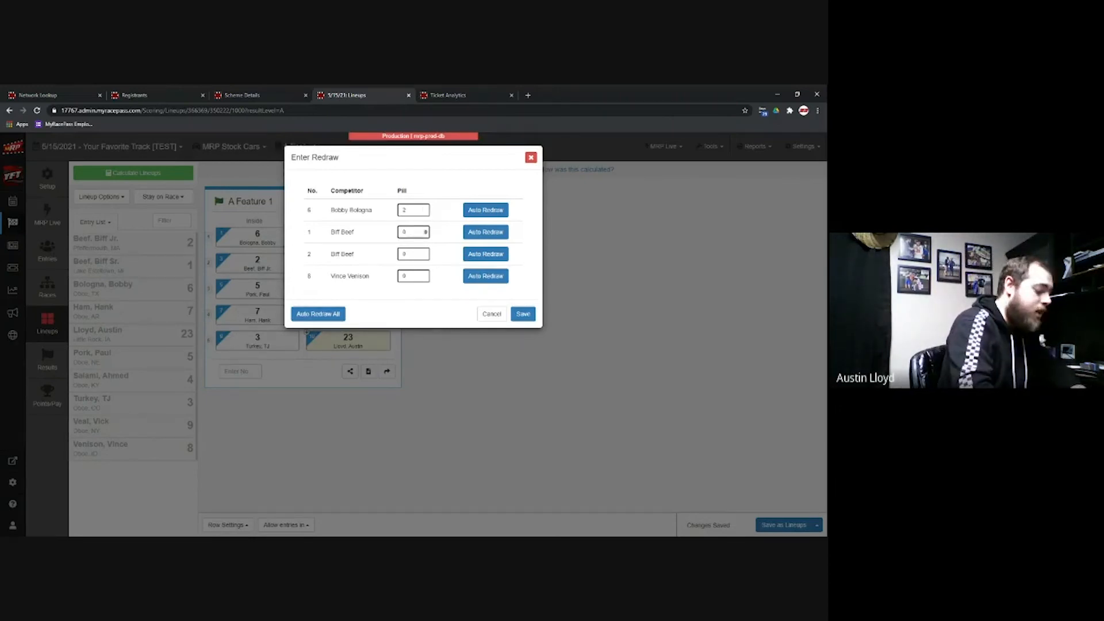
left_click(415, 254)
key("BackSpace")
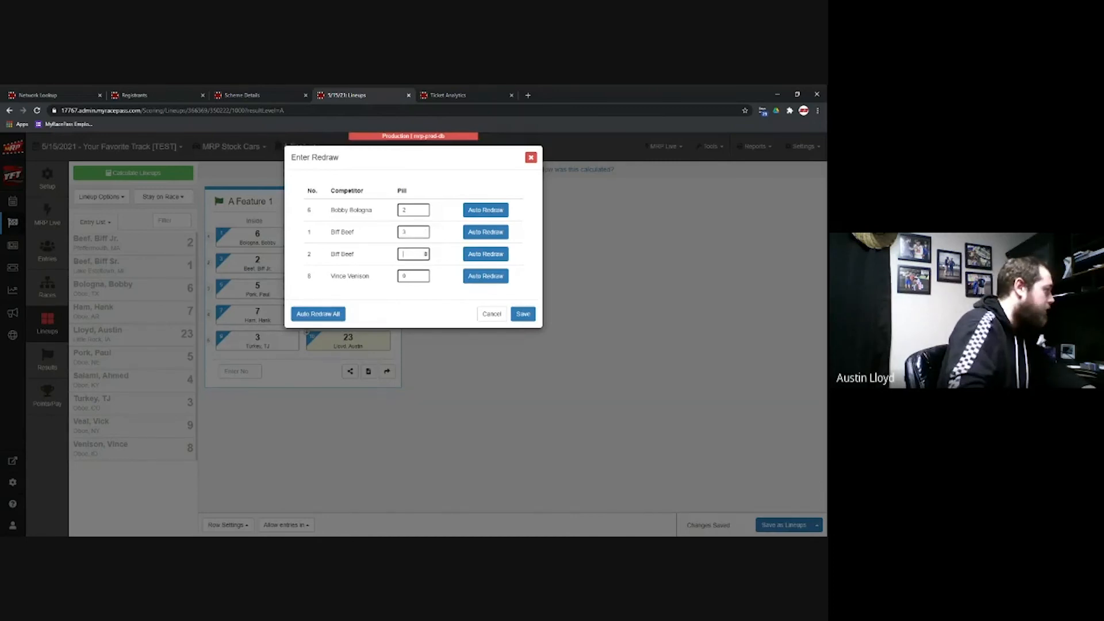
key("Tab")
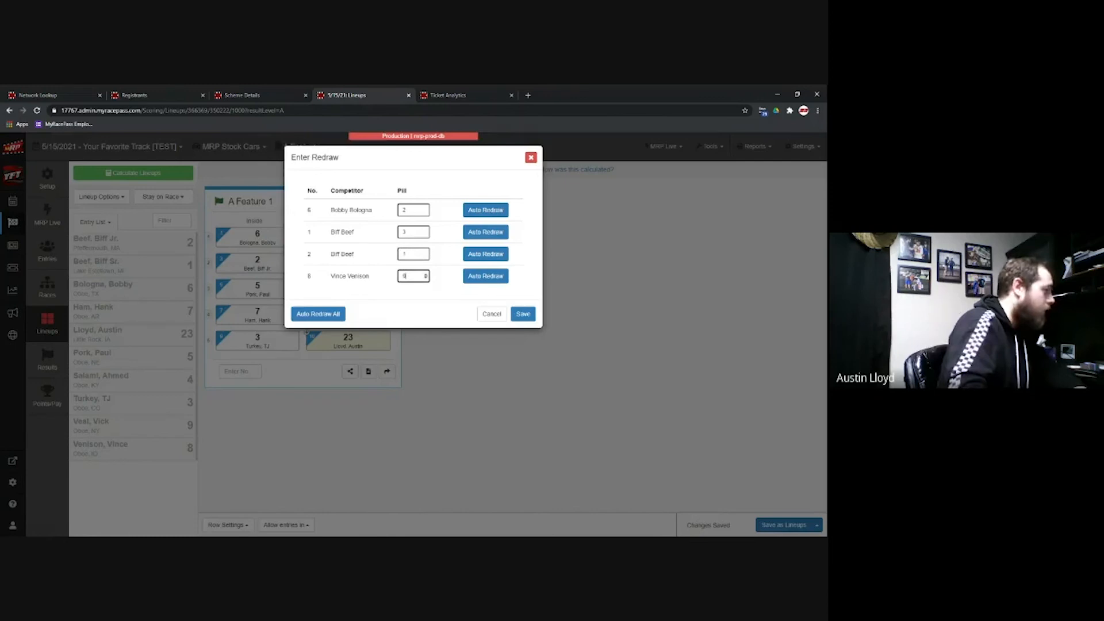
left_click(524, 315)
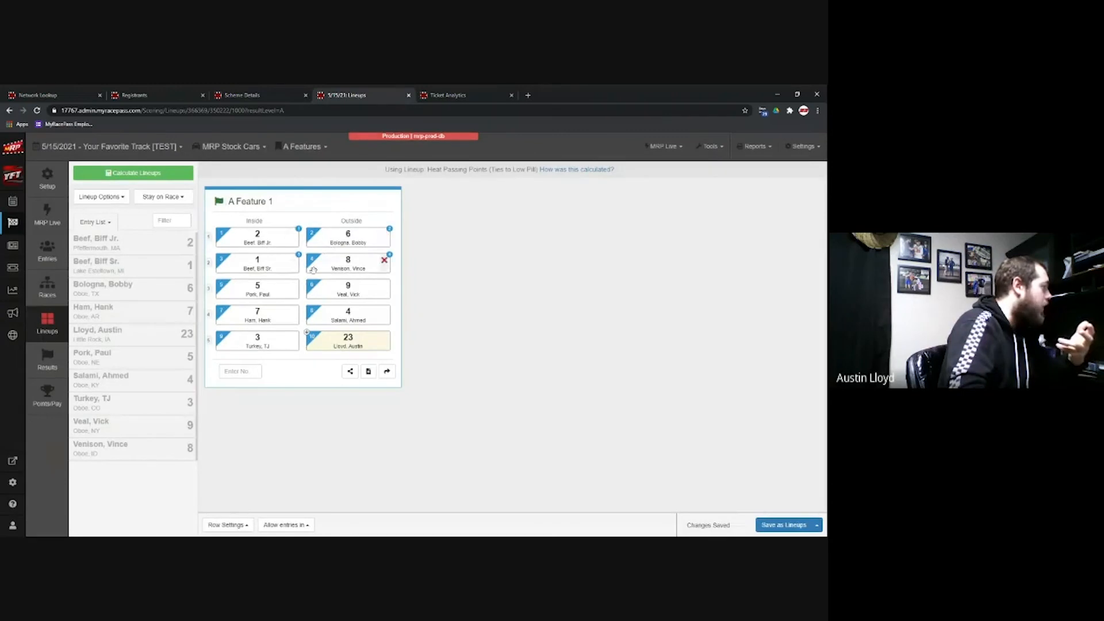
left_click(786, 525)
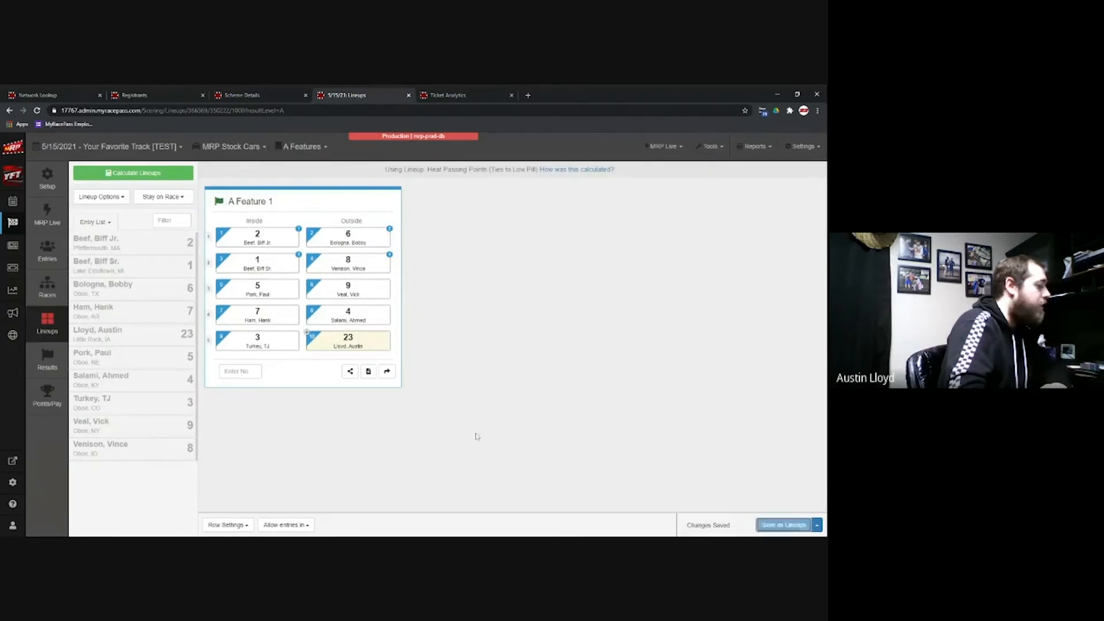
left_click(47, 361)
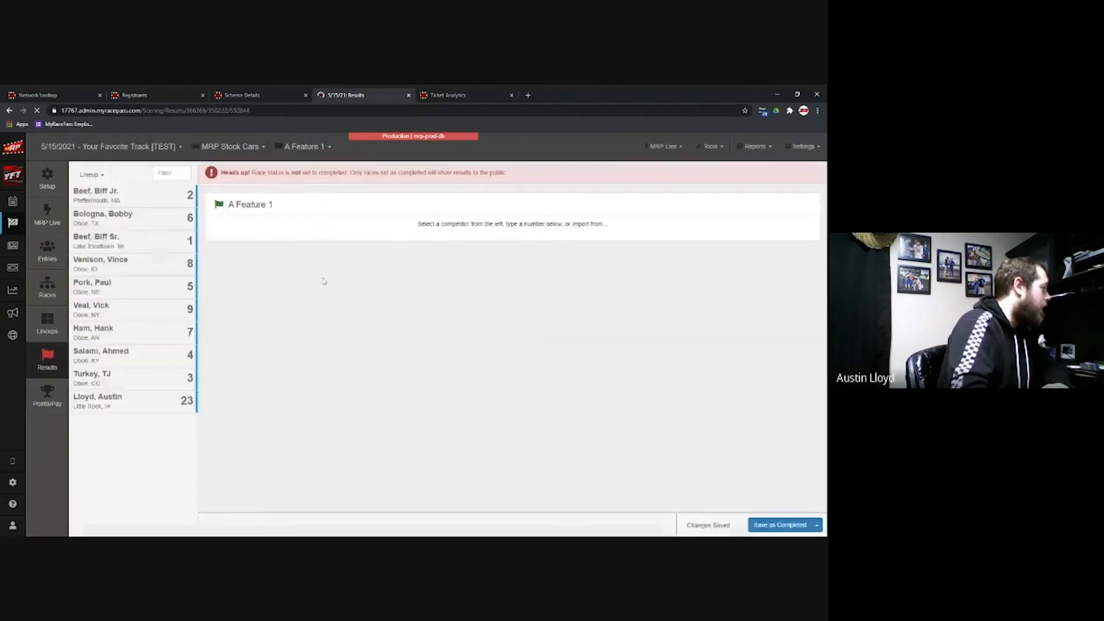
Step: Add the A Feature 1 finishers in order, with car 2 winning, and save as completed
left_click(121, 202)
left_click(121, 202)
left_click(122, 202)
left_click(121, 202)
left_click(121, 202)
left_click(122, 202)
left_click(121, 203)
left_click(122, 202)
left_click(122, 202)
left_click(122, 202)
left_click(773, 525)
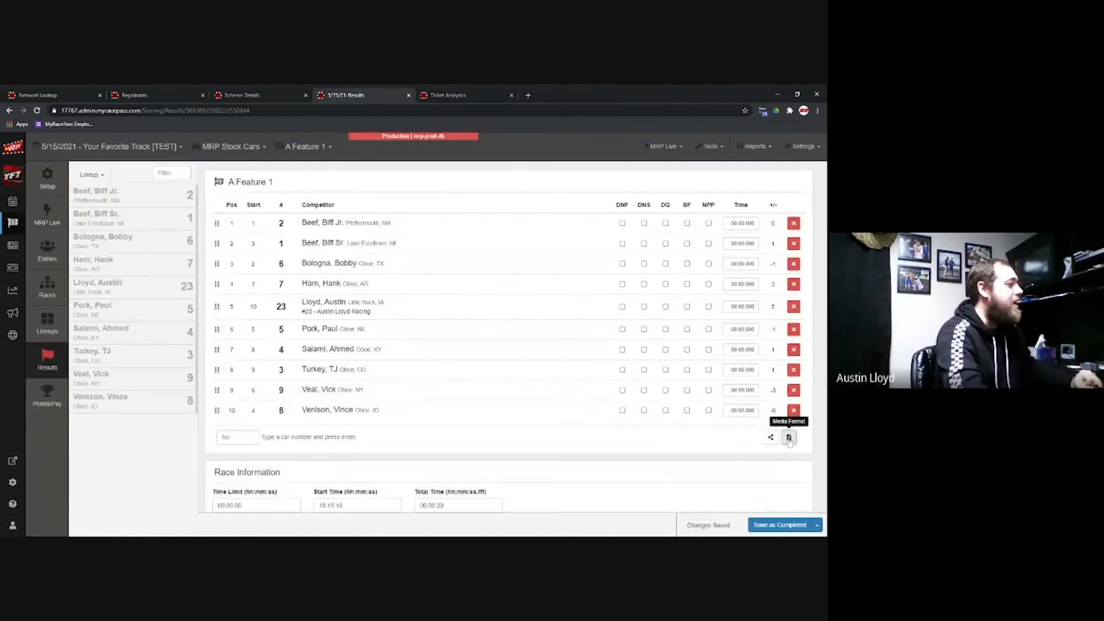
Step: View and close the Media Format lineup and results text, then go to Points/Pay
left_click(771, 438)
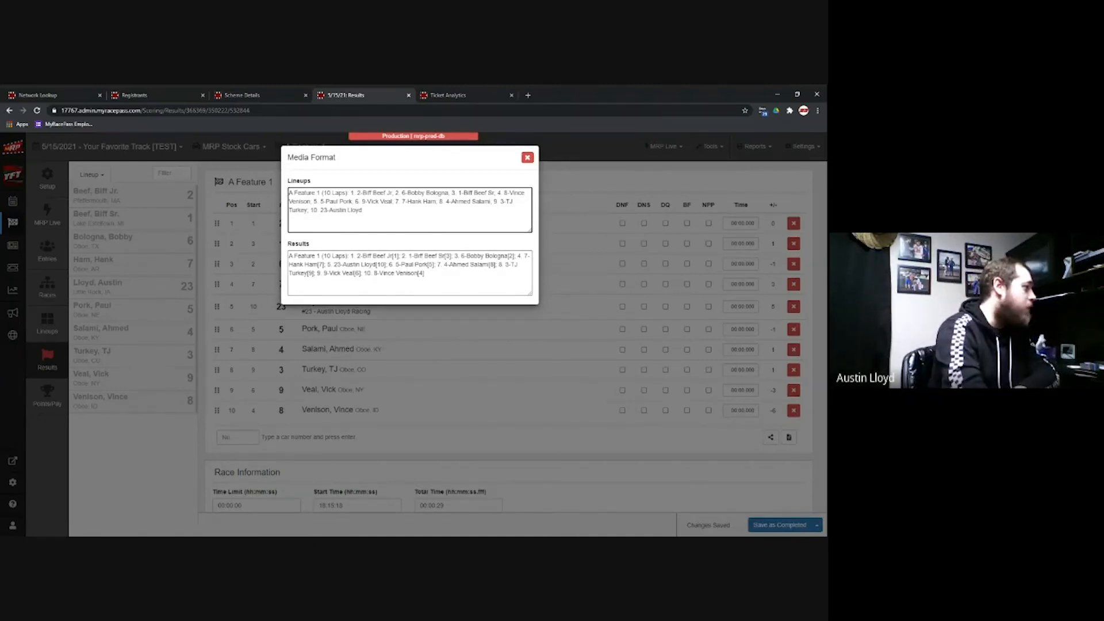
left_click(528, 158)
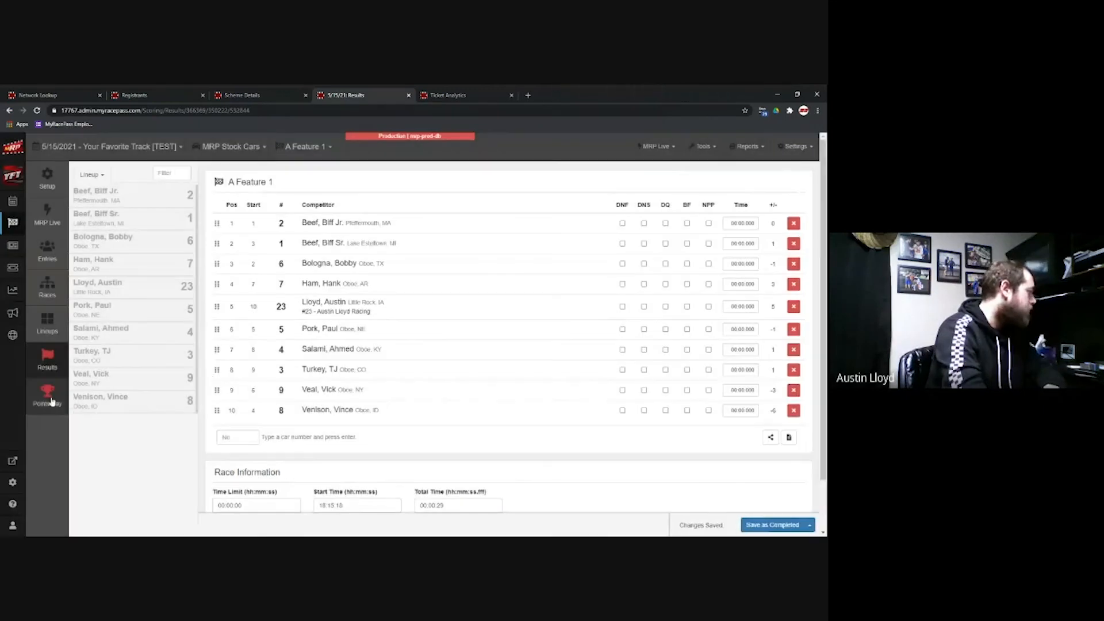
left_click(51, 401)
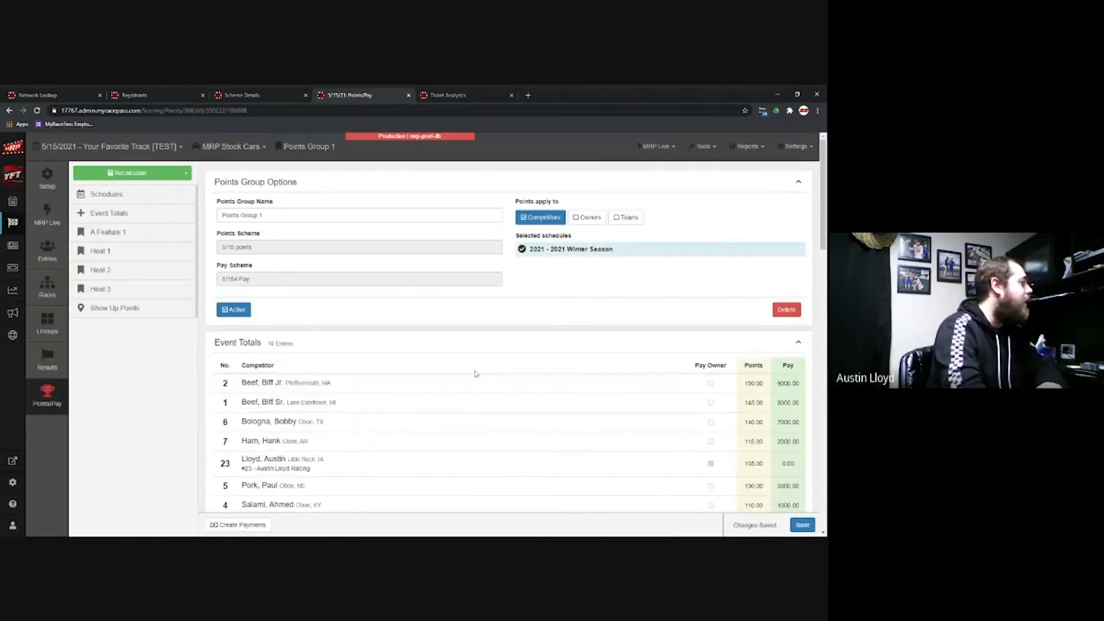
Step: Recalculate the event points and pay with the selected schemes
left_click(161, 174)
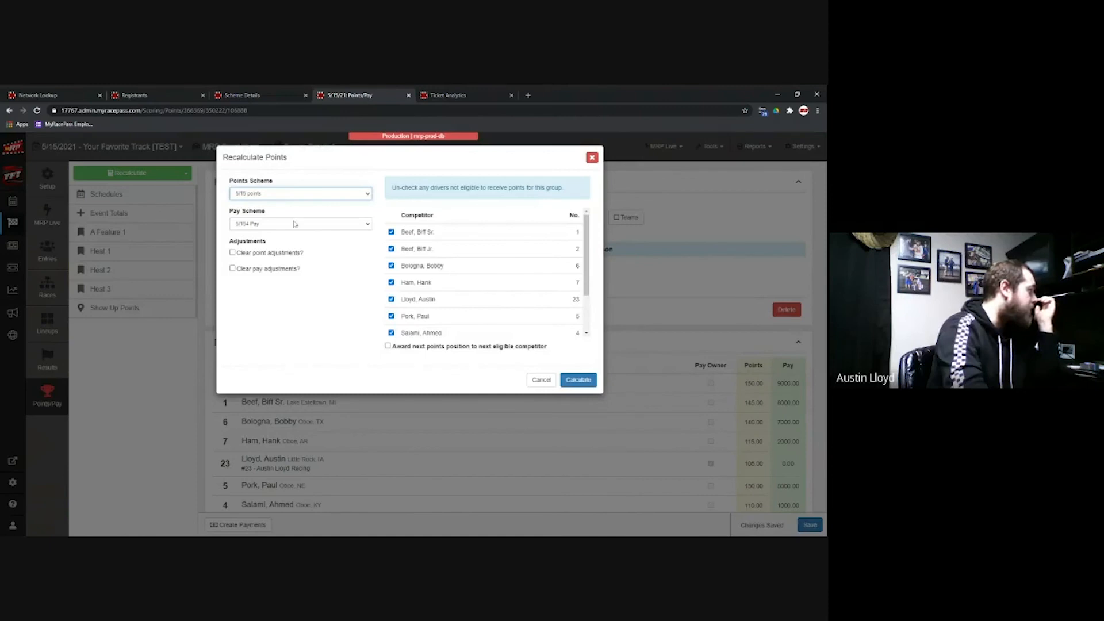
left_click(294, 223)
left_click(577, 380)
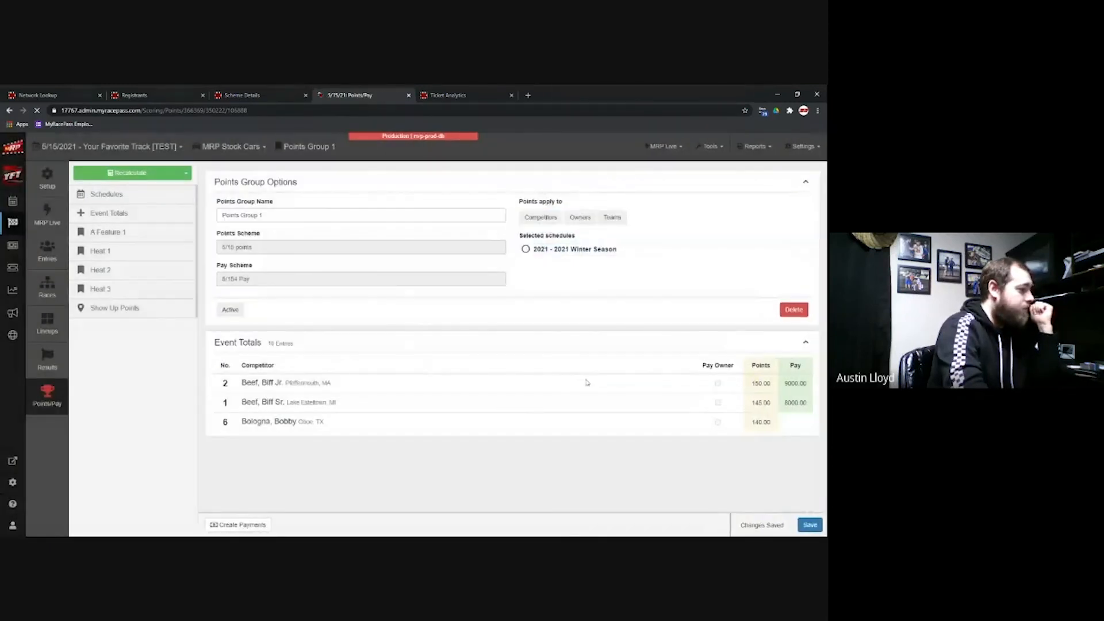
scroll(587, 383, "down", 12)
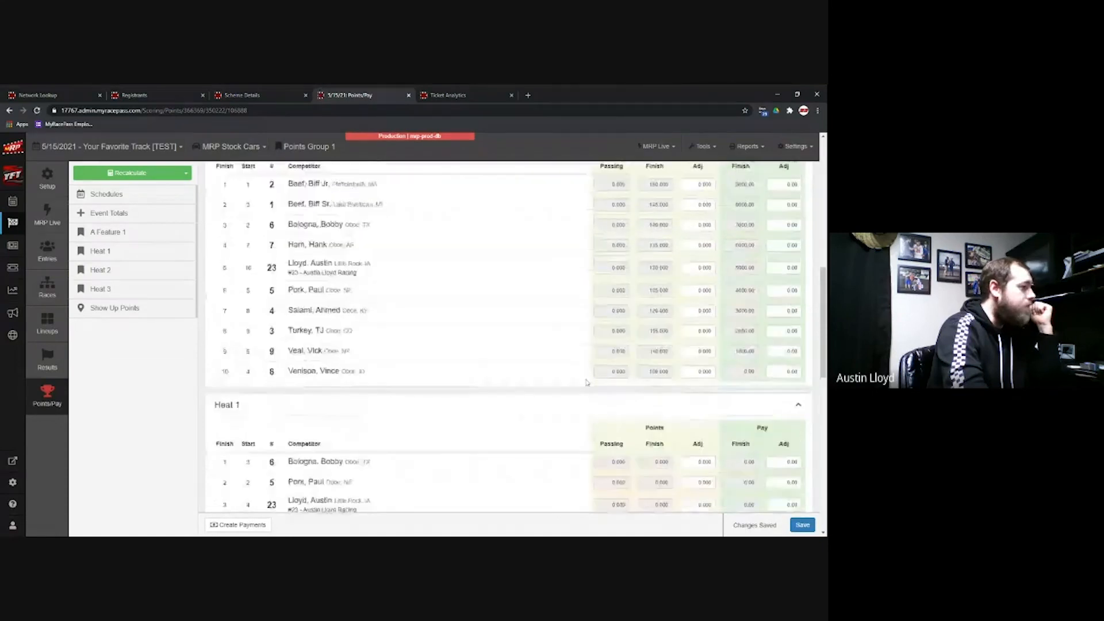
scroll(587, 383, "up", 2)
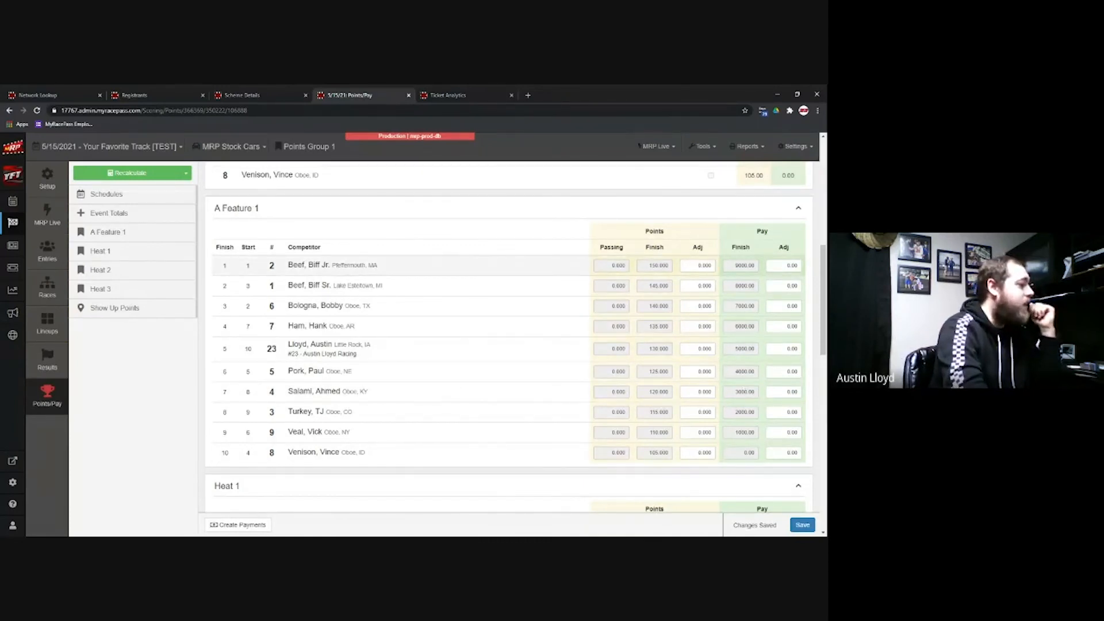
Step: Give car 2 a +100 and car 1 a -25 A Feature 1 points adjustment and save
left_click(697, 265)
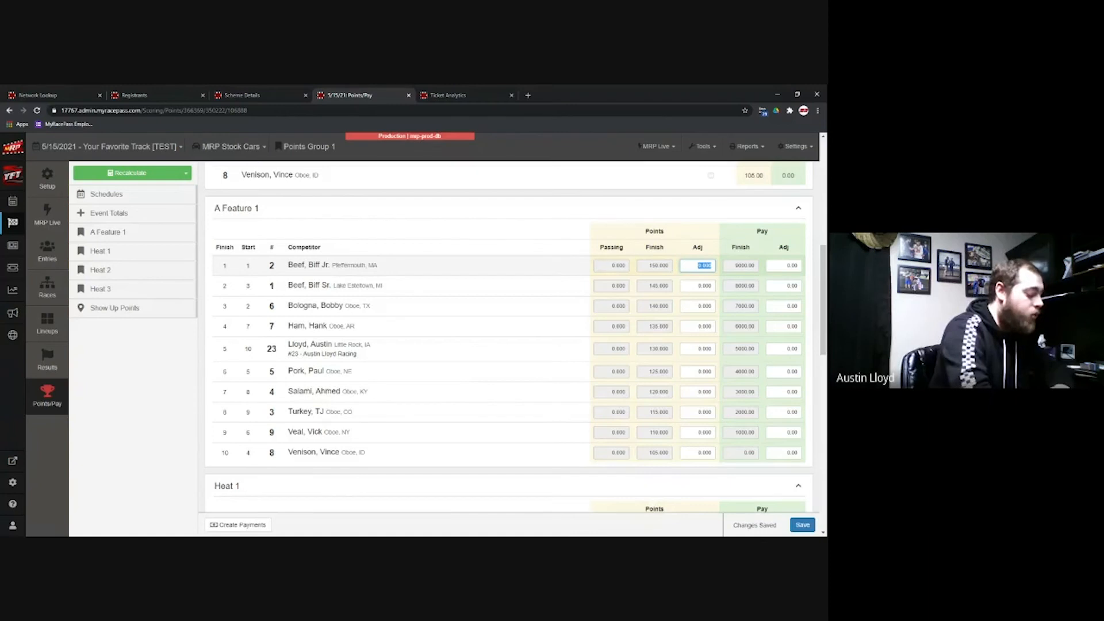
type("100")
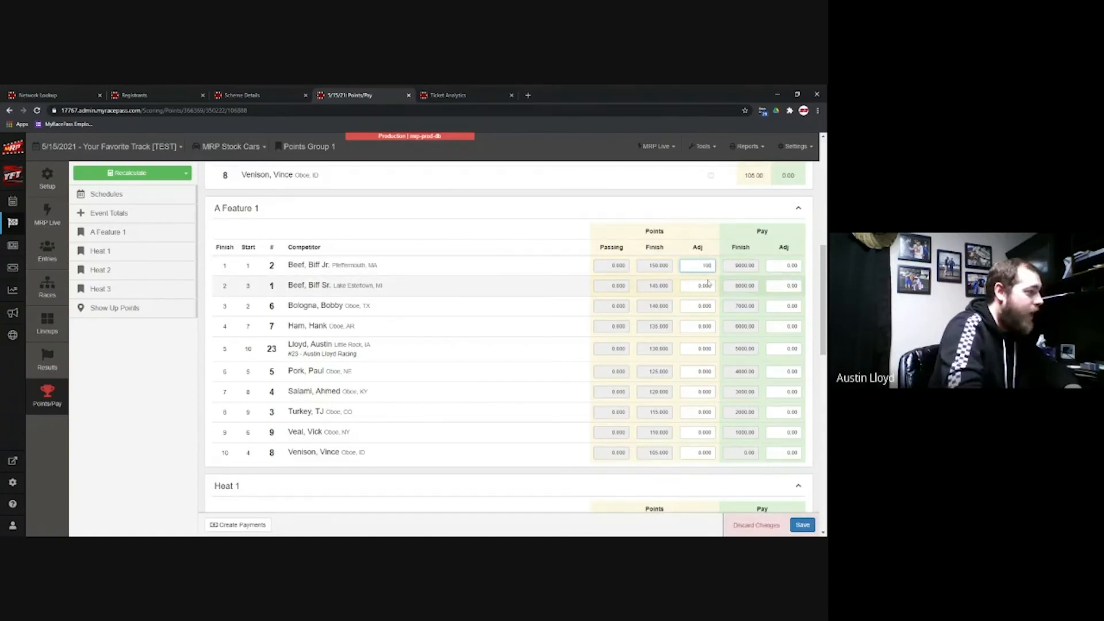
left_click(698, 286)
key("BackSpace")
type("-25")
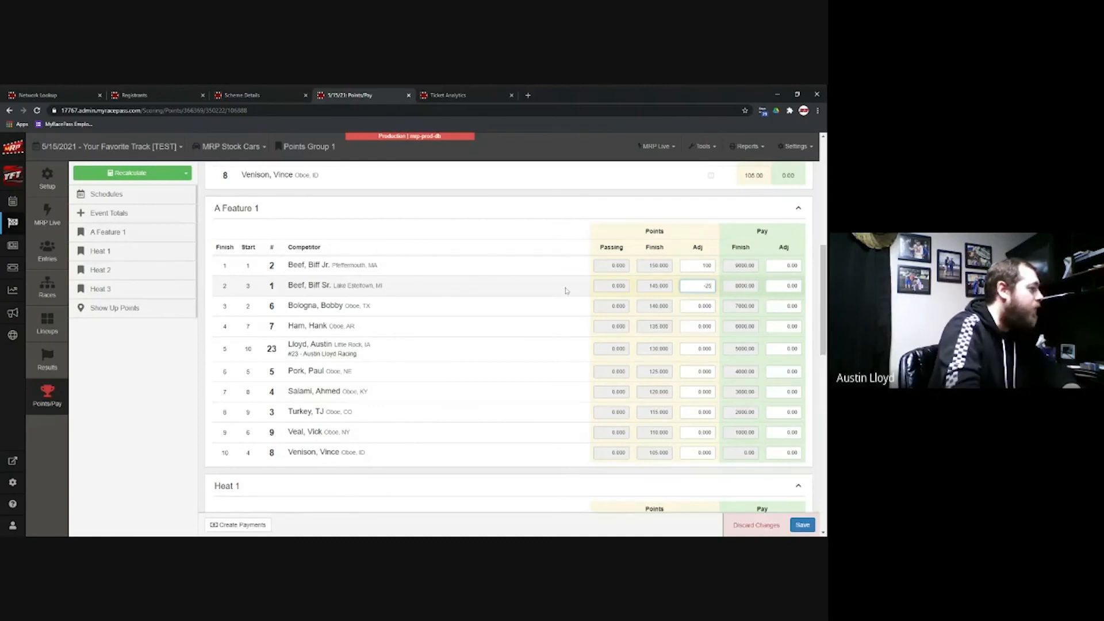
left_click(804, 527)
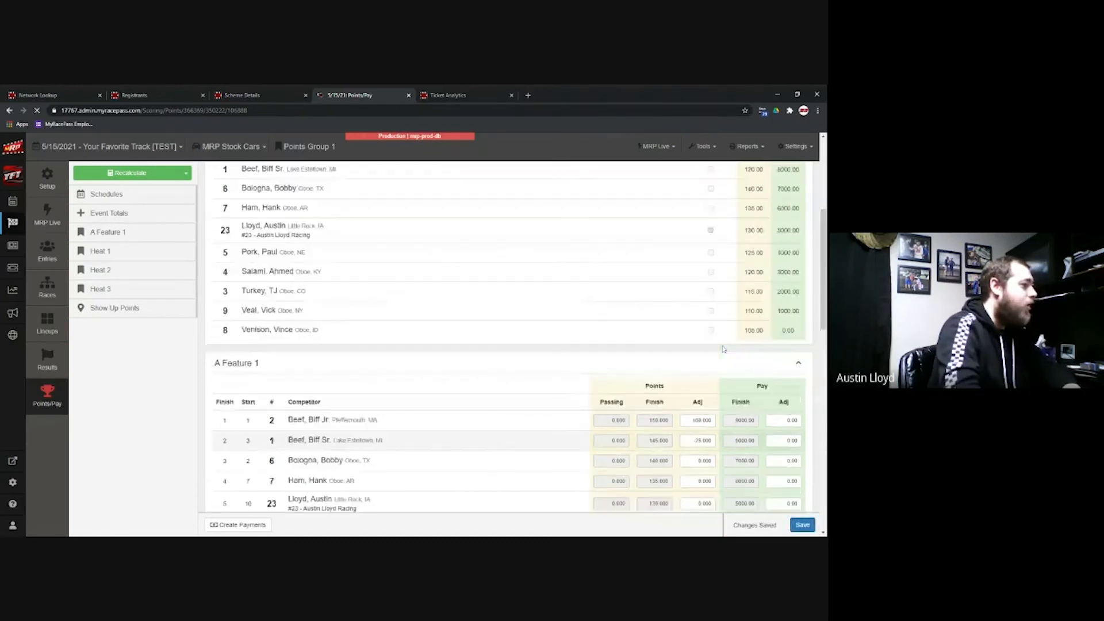
scroll(723, 349, "up", 5)
scroll(651, 361, "down", 2)
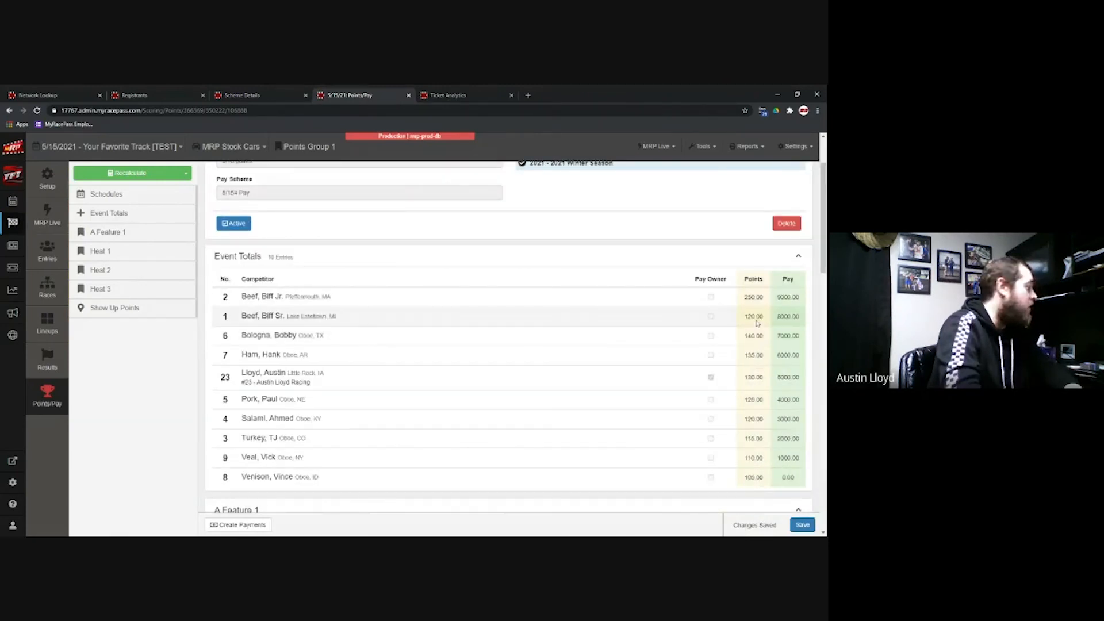
scroll(756, 324, "down", 5)
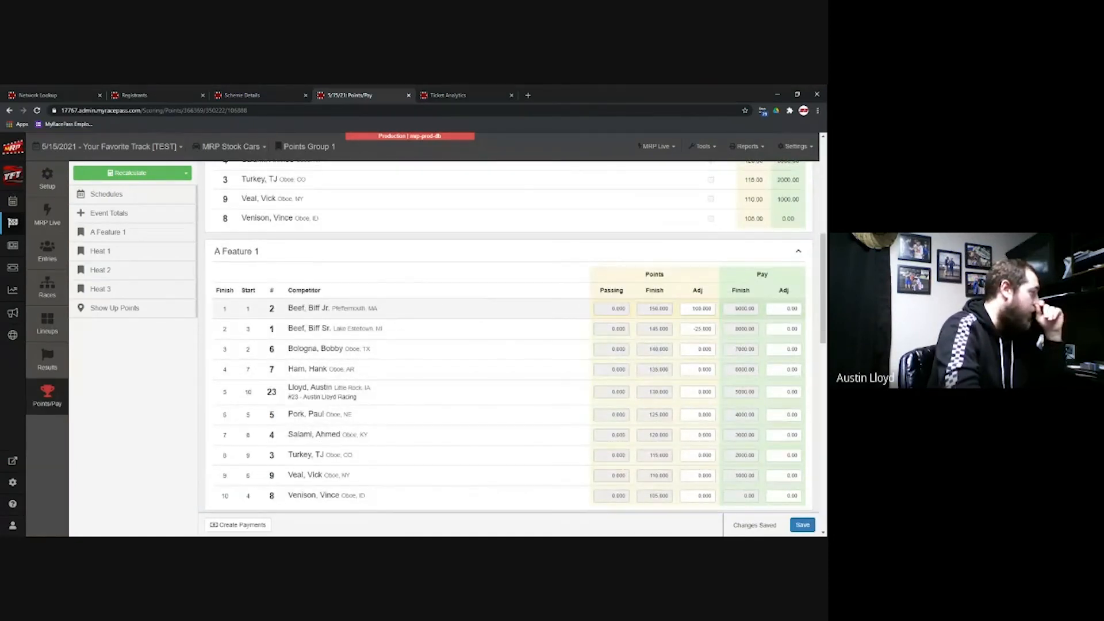
scroll(690, 303, "up", 4)
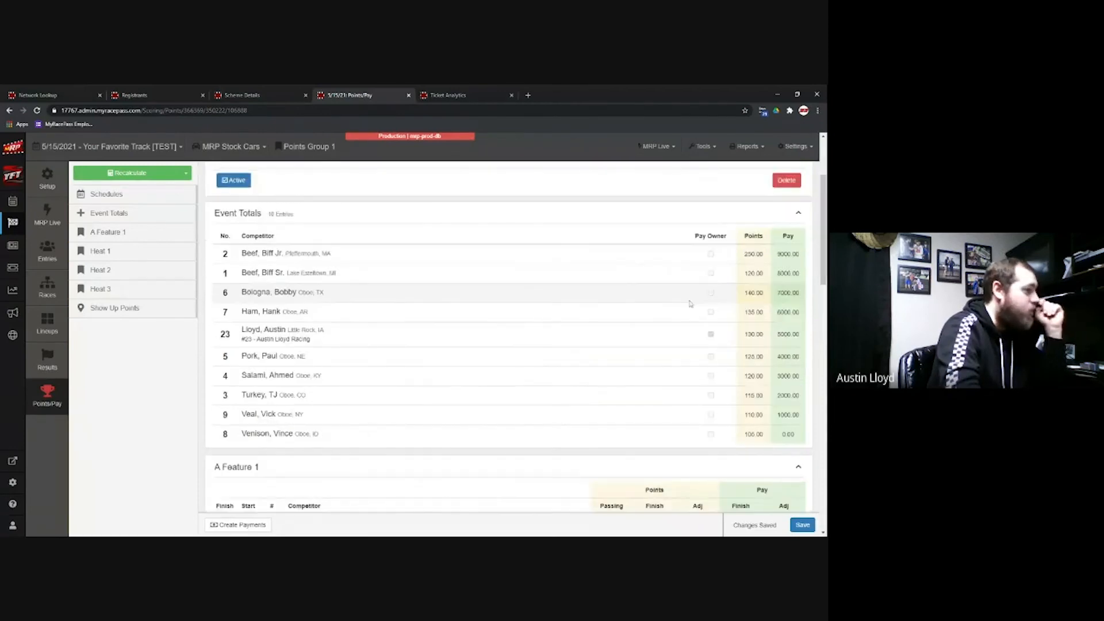
scroll(690, 303, "down", 3)
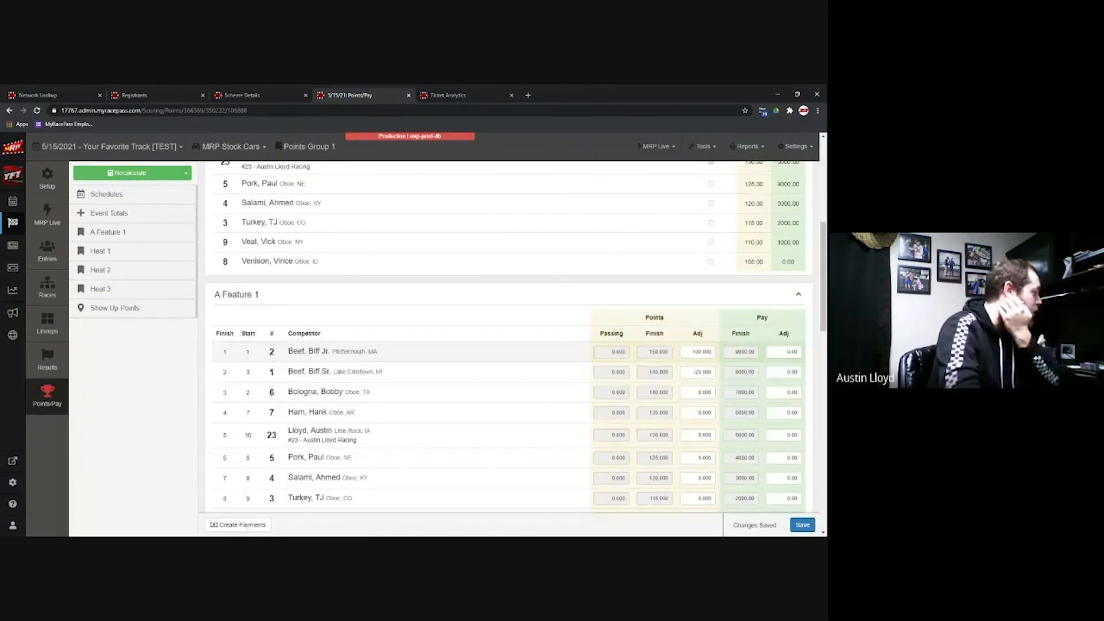
scroll(511, 386, "down", 5)
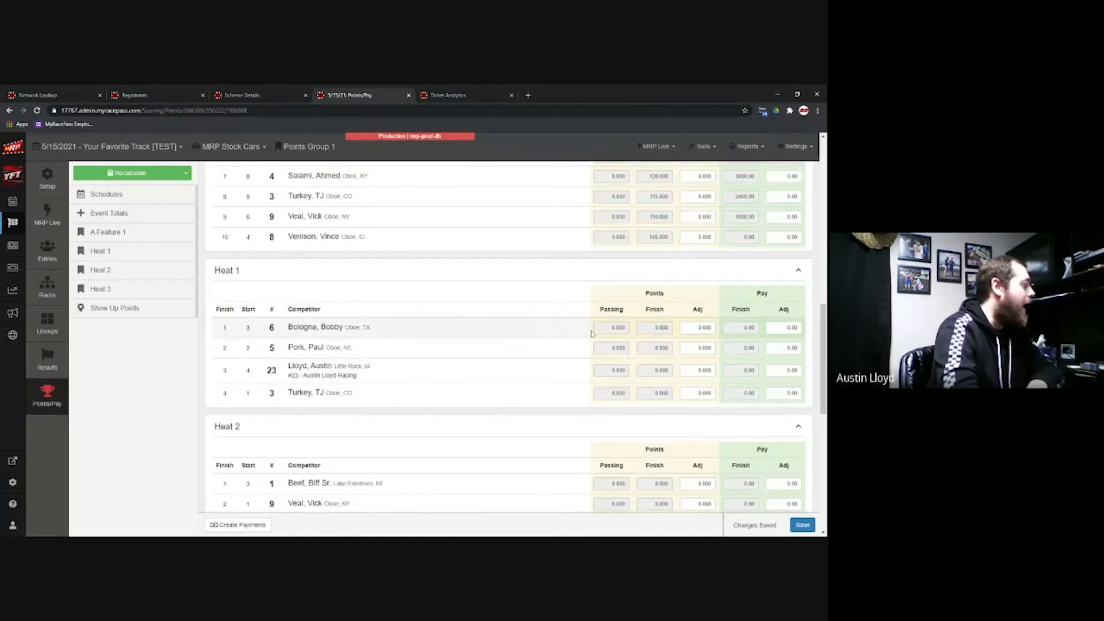
scroll(591, 334, "up", 4)
scroll(586, 333, "down", 6)
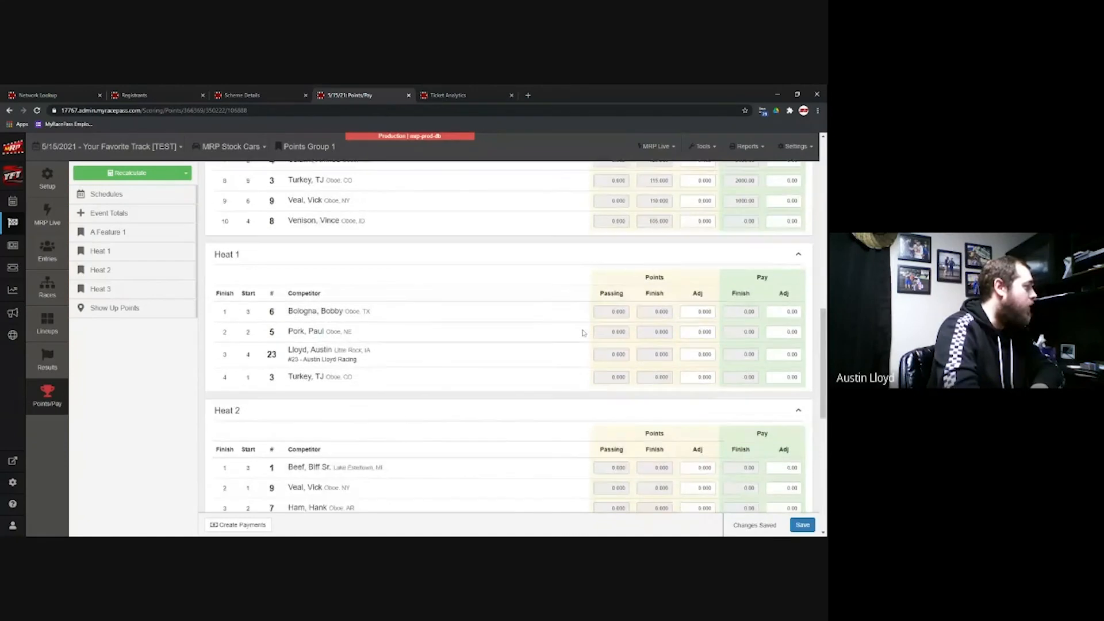
scroll(582, 333, "down", 5)
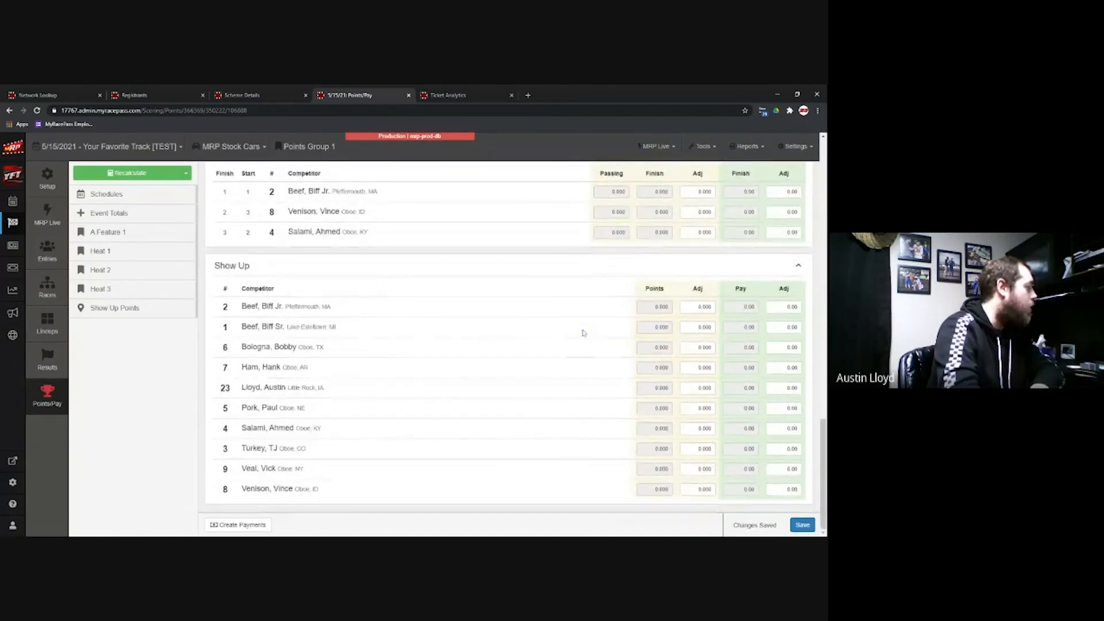
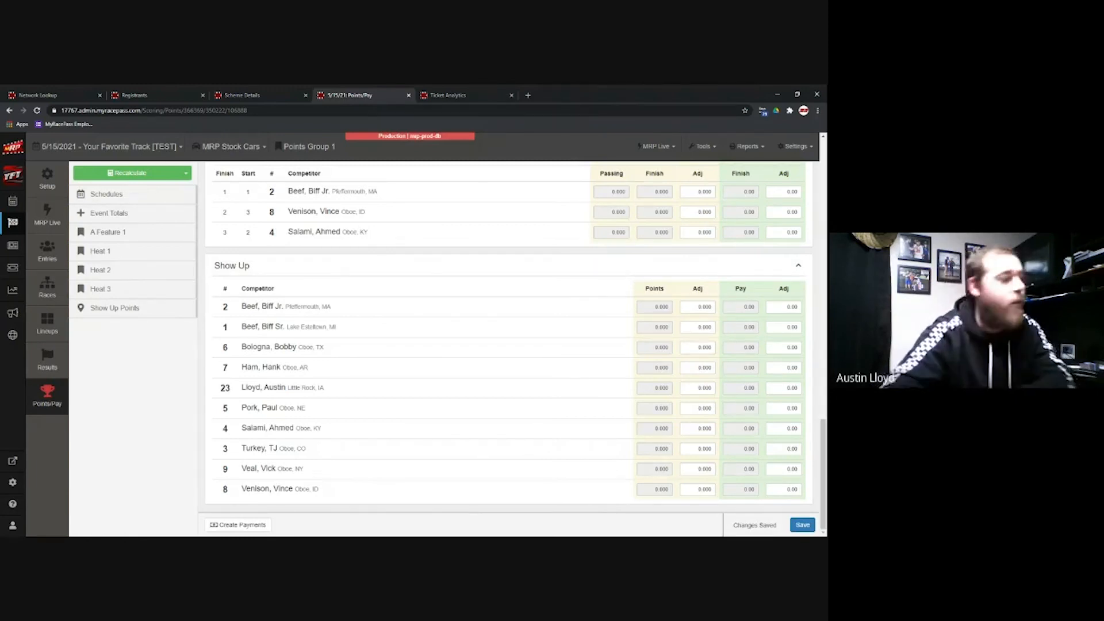
Step: Create the payment group for the MRP Stock Cars event results
left_click(233, 526)
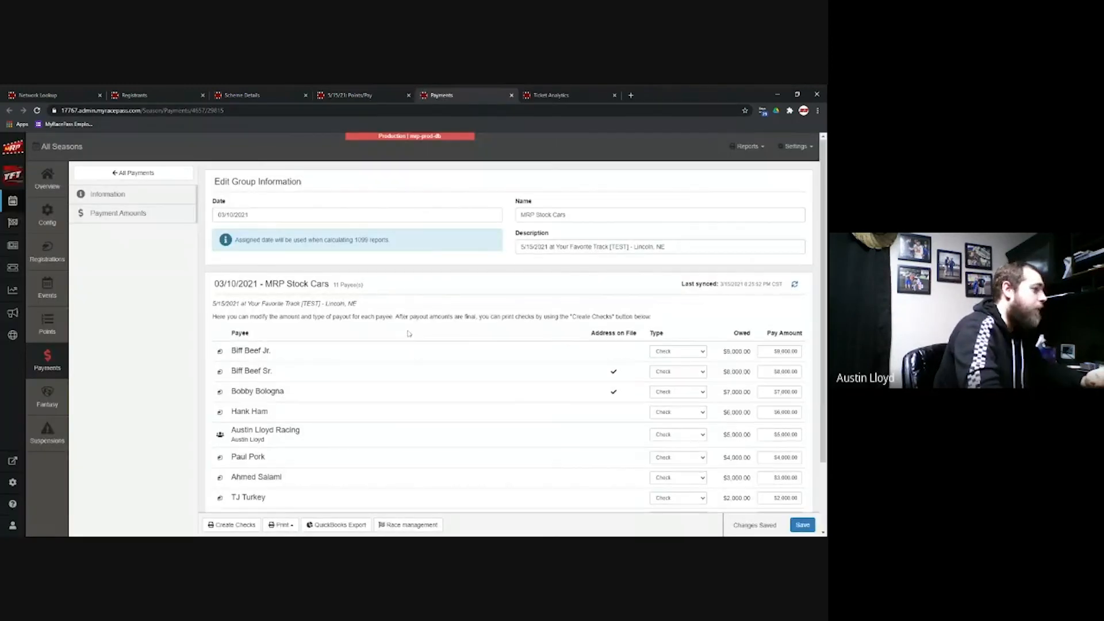
Step: Open the Payout Report from Print, check the team and owner payee names, then close it
scroll(408, 334, "down", 2)
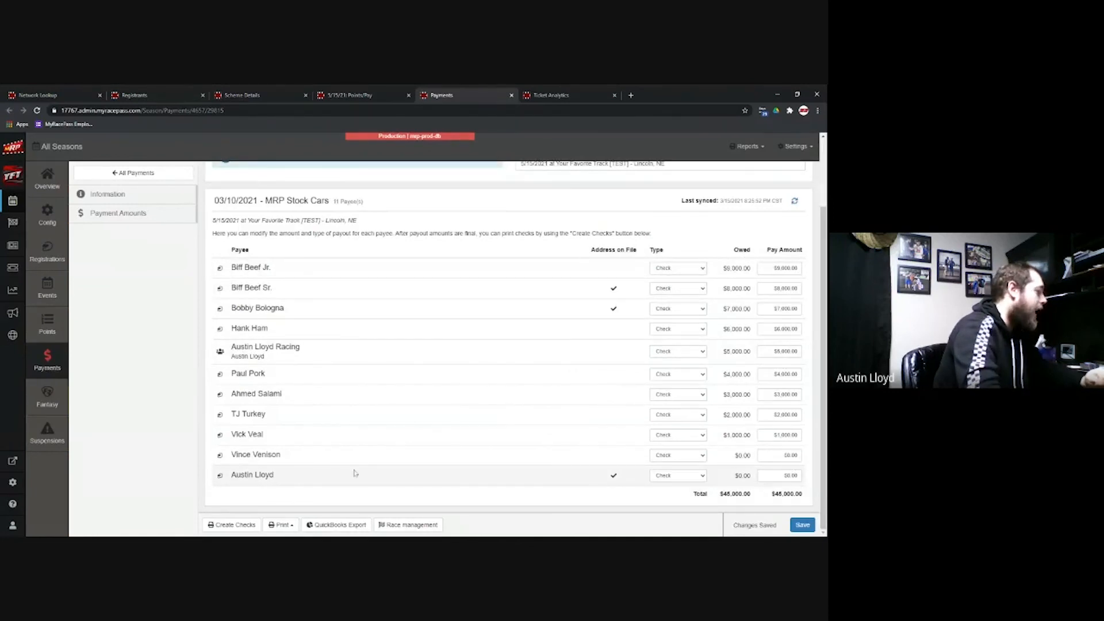
left_click(281, 525)
left_click(282, 498)
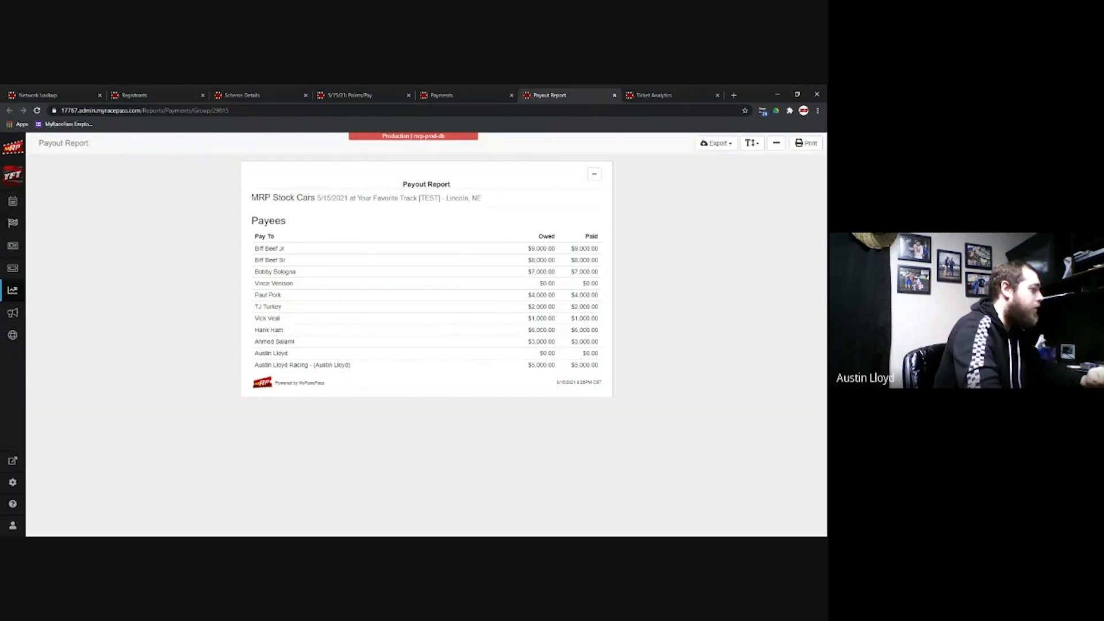
left_click_drag(255, 364, 315, 365)
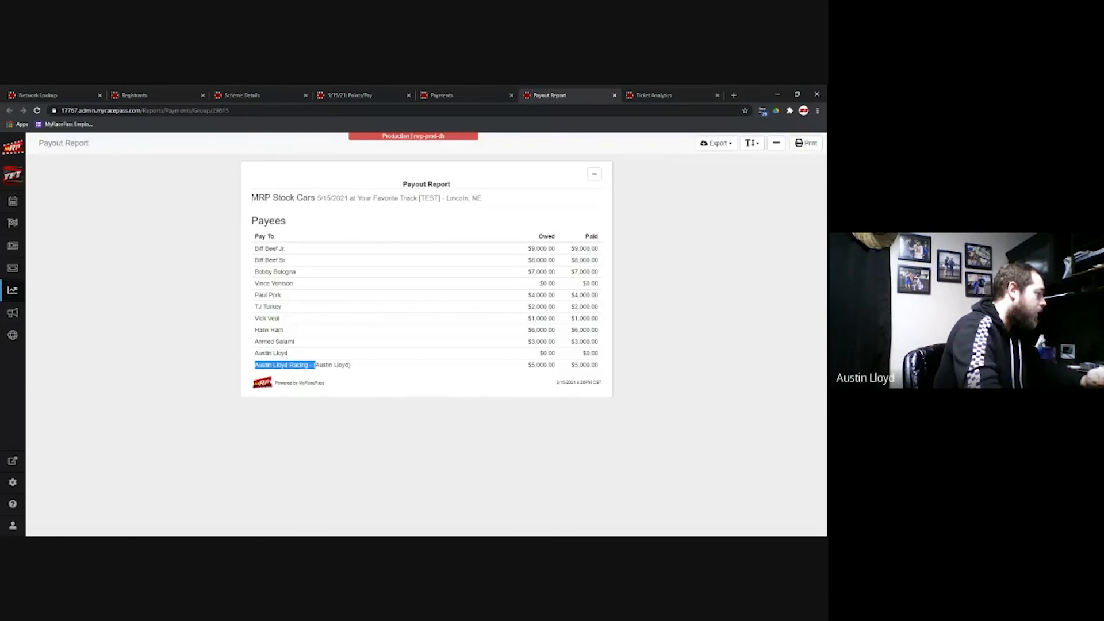
left_click(315, 365)
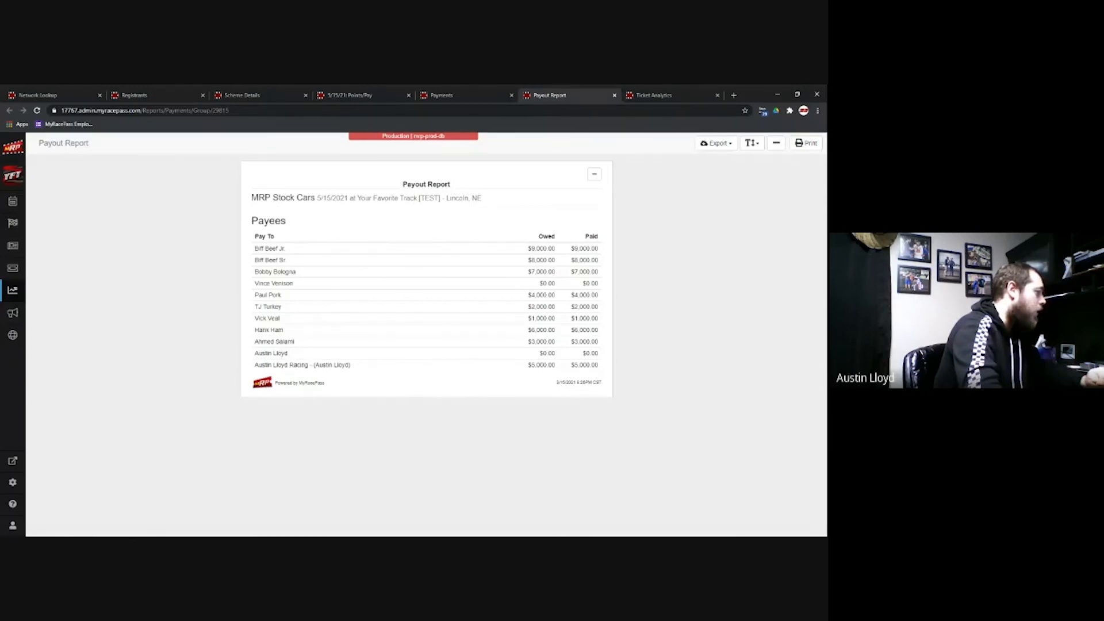
left_click_drag(319, 365, 346, 365)
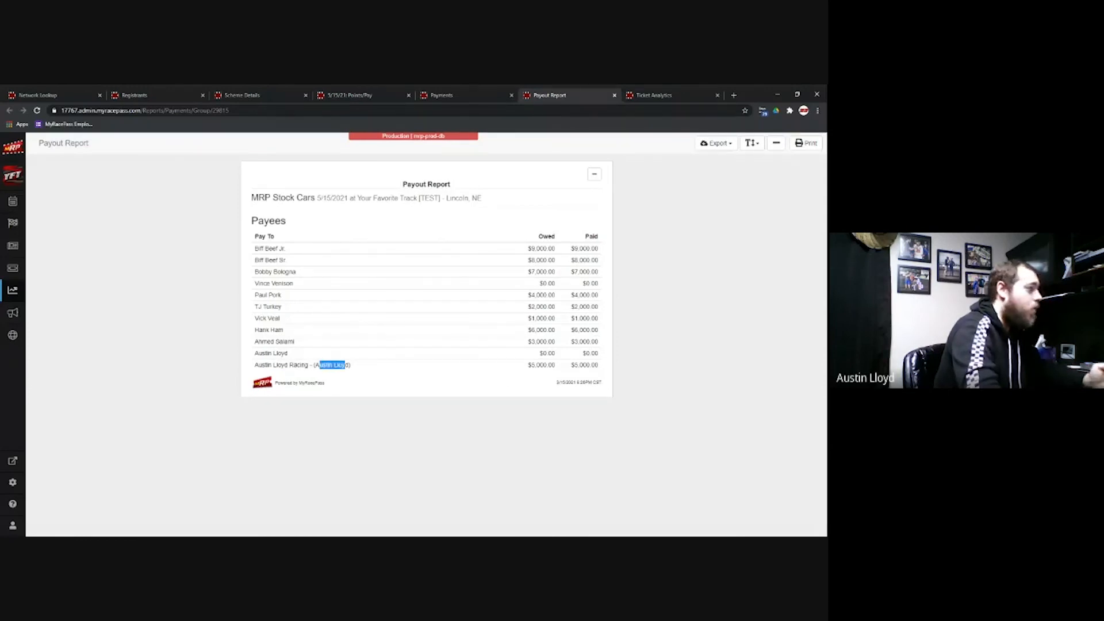
left_click(614, 96)
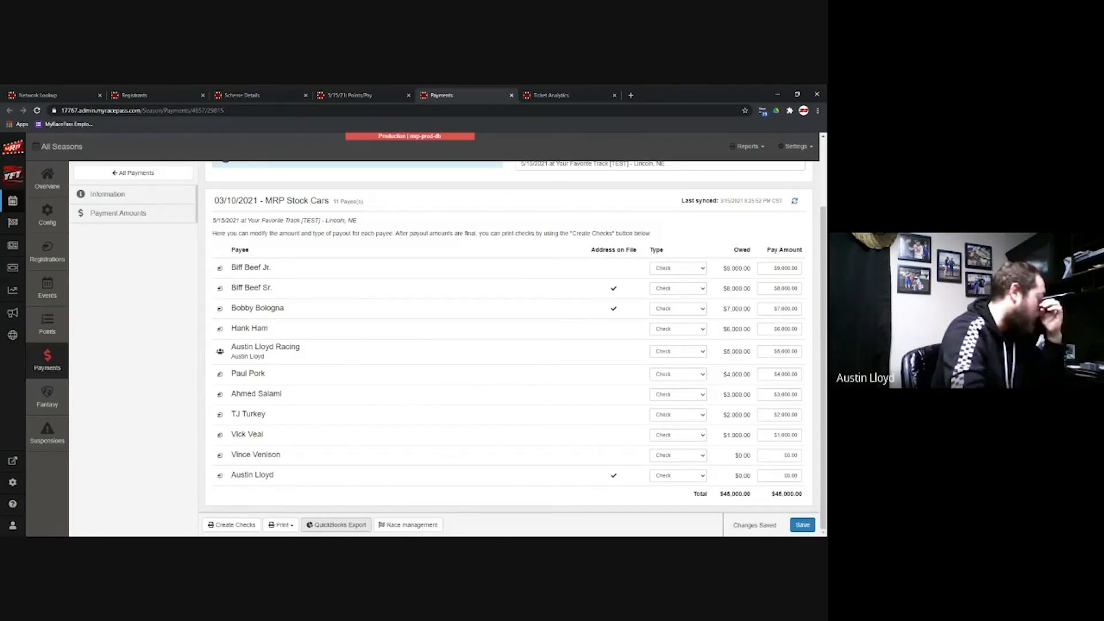
left_click(232, 525)
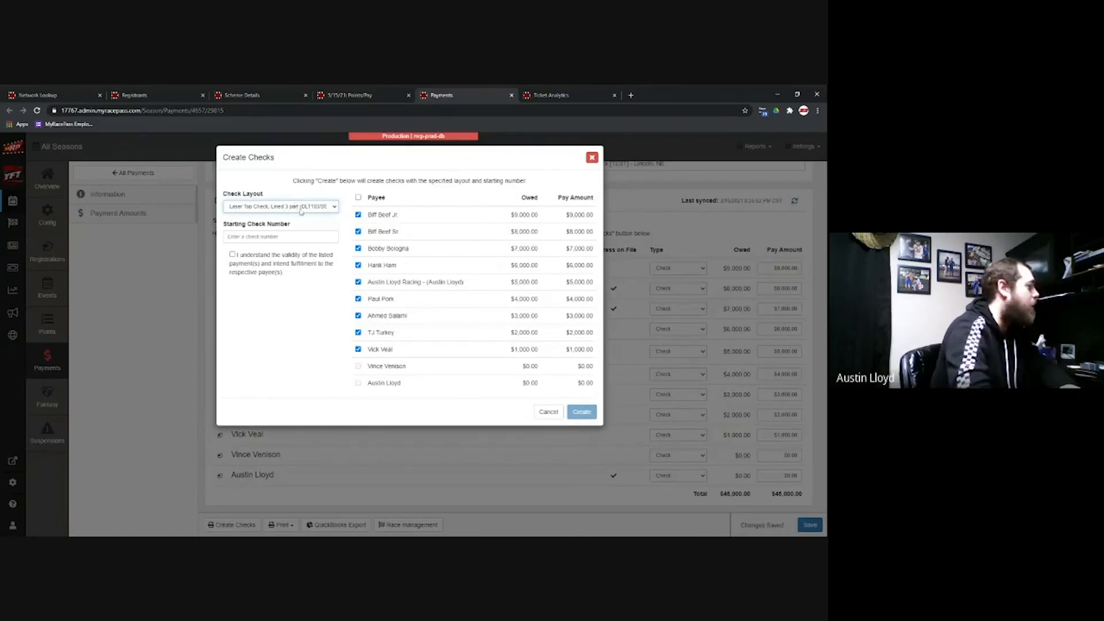
key("Tab")
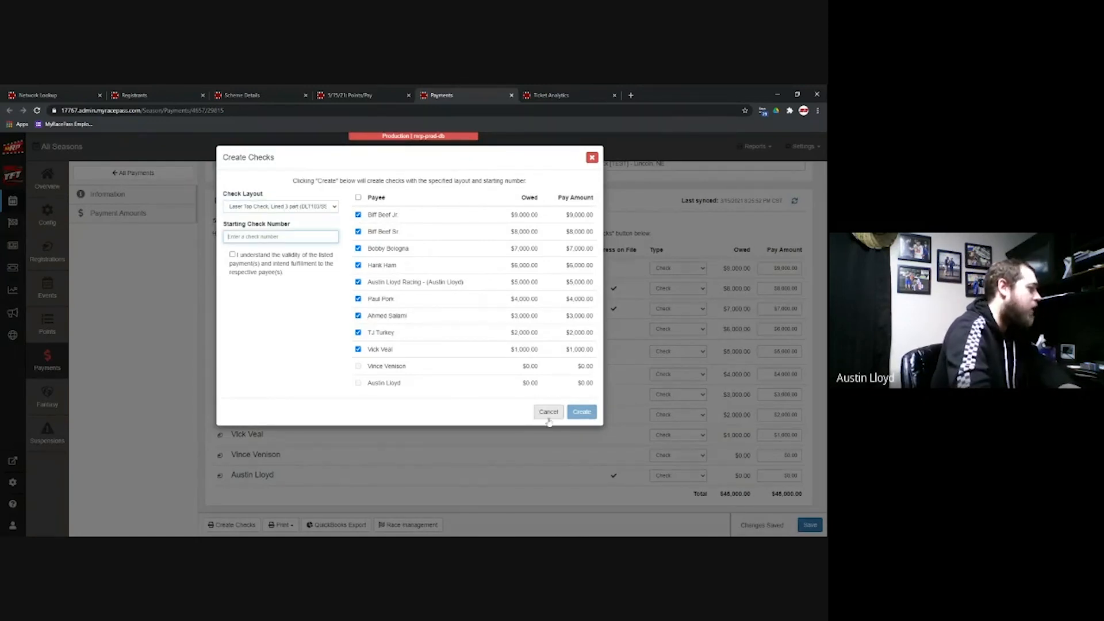
left_click(548, 418)
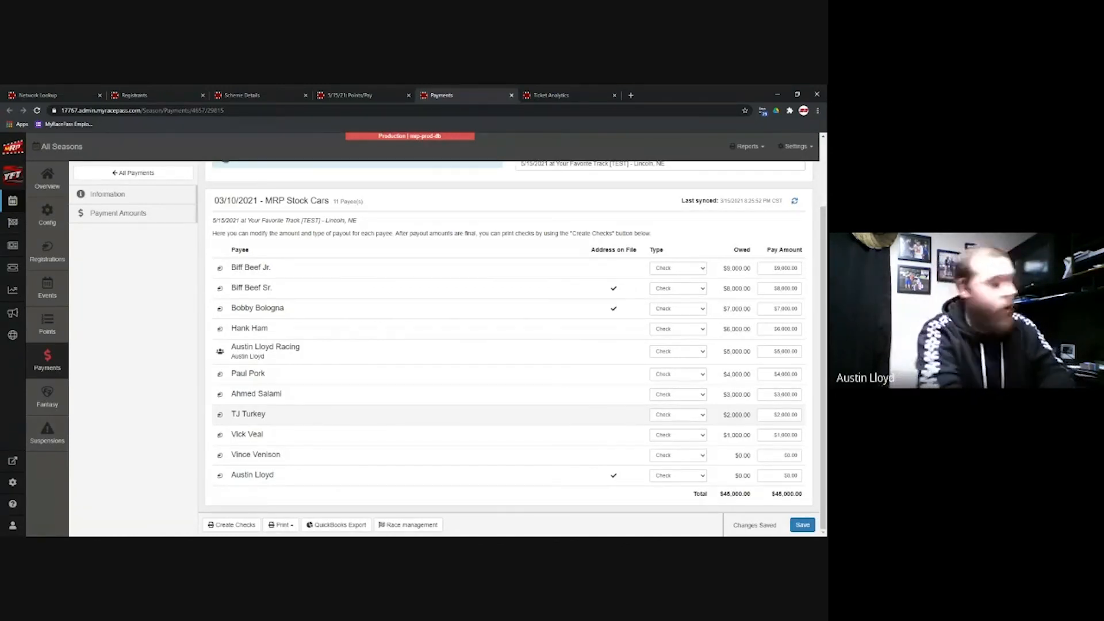
left_click(281, 525)
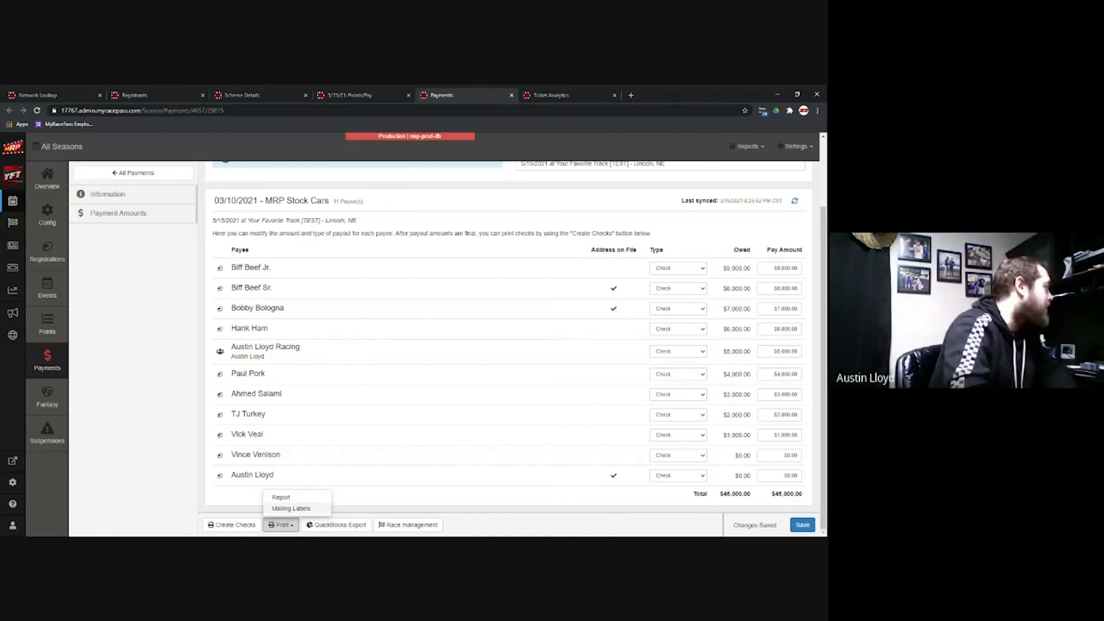
Step: Return to the Your Favorite Track dashboard via the MRP logo
left_click(24, 153)
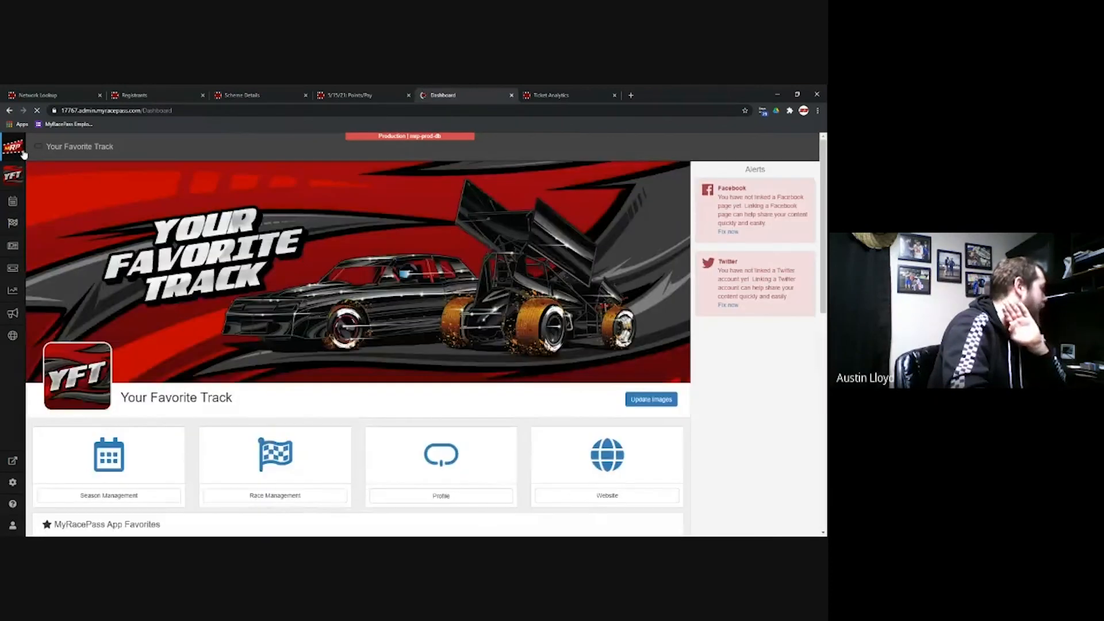
Step: Scroll the dashboard to see the Platinum subscription and favorites, then go to Season Management
scroll(373, 324, "down", 7)
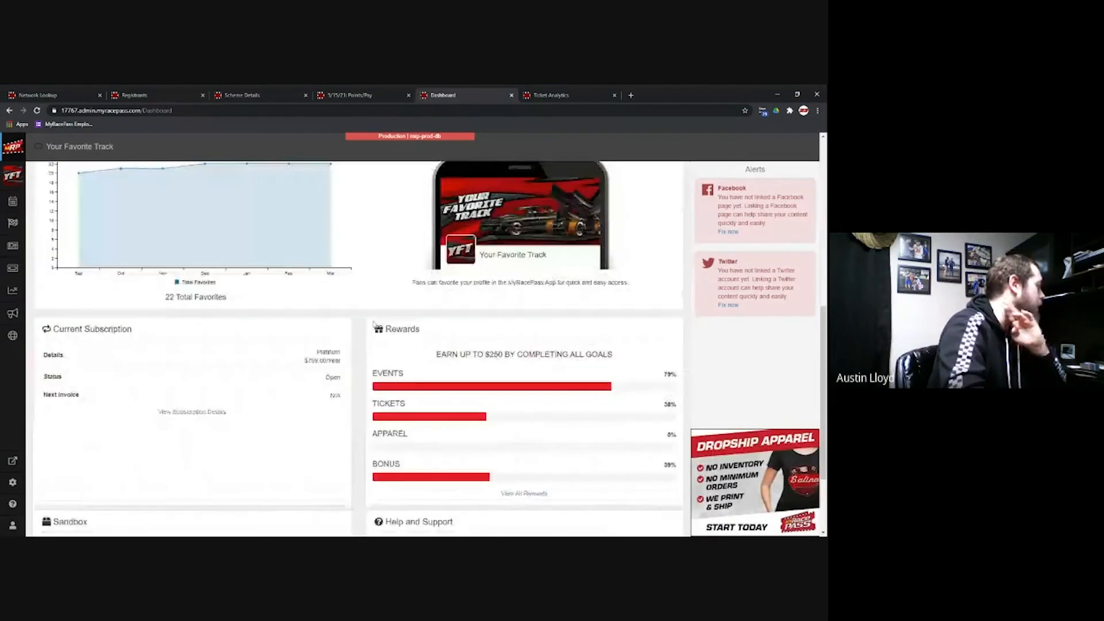
scroll(373, 324, "down", 2)
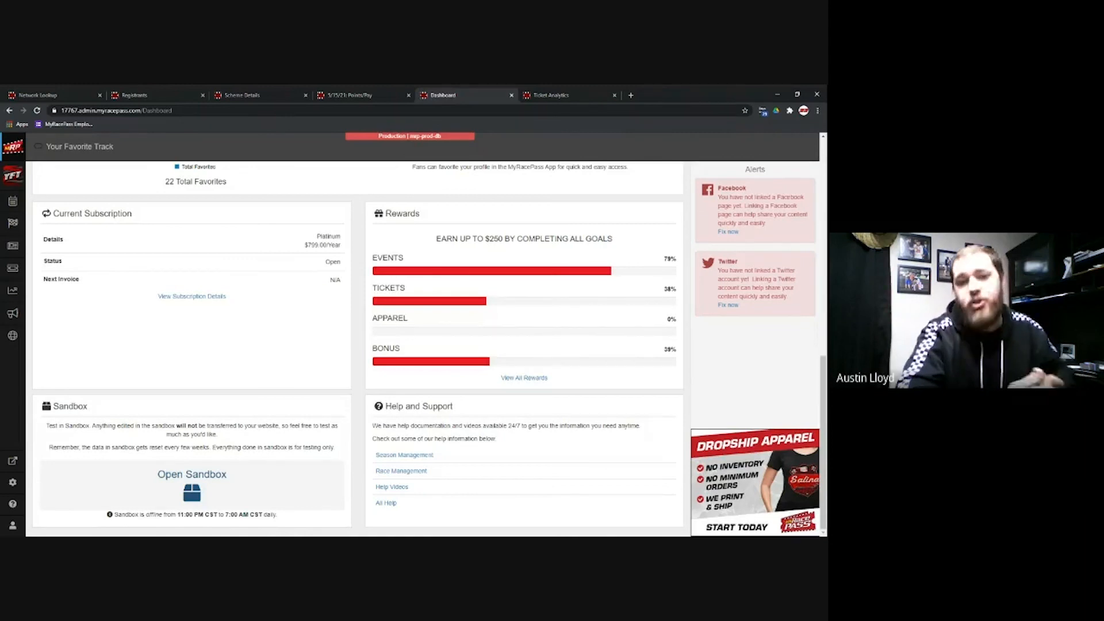
left_click(15, 202)
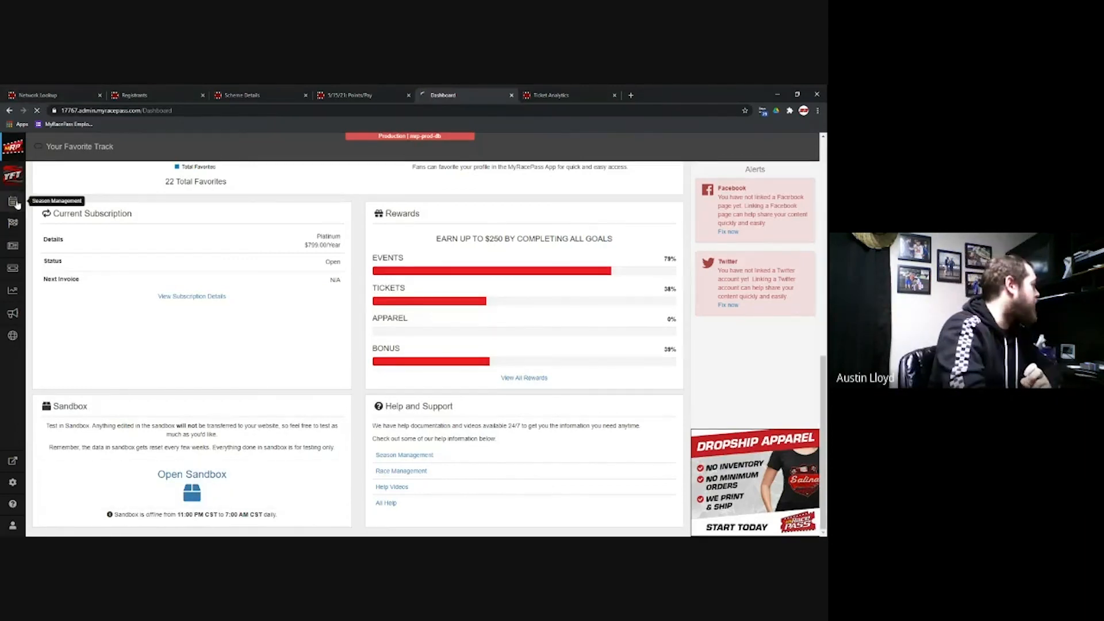
Step: Review the track's classes under Settings > Manage Classes, then go to race scoring setup
left_click(796, 146)
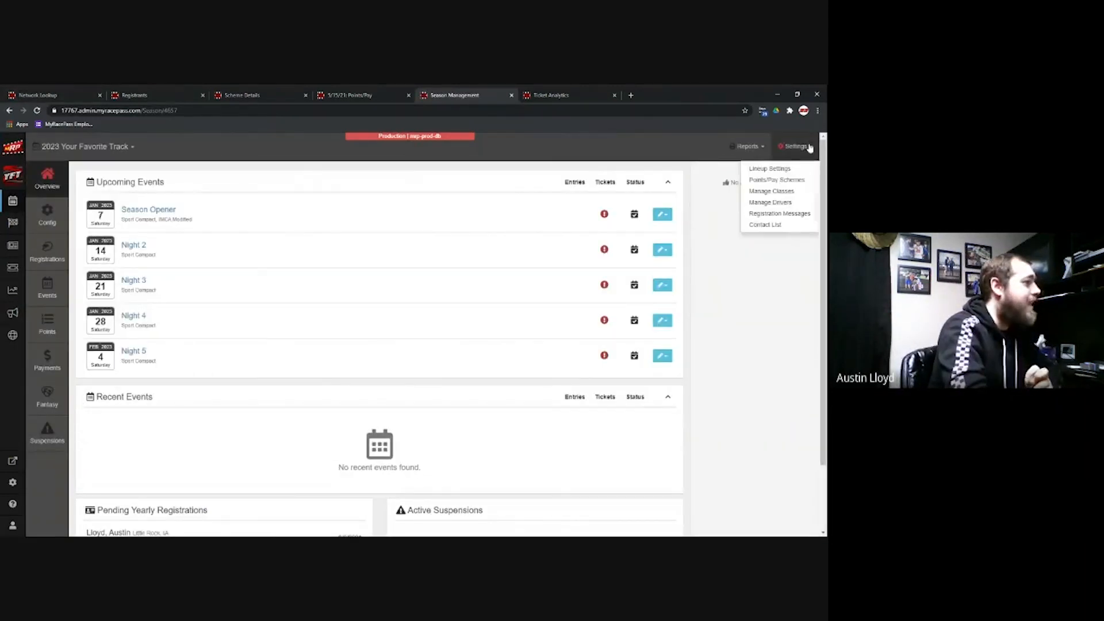
left_click(793, 195)
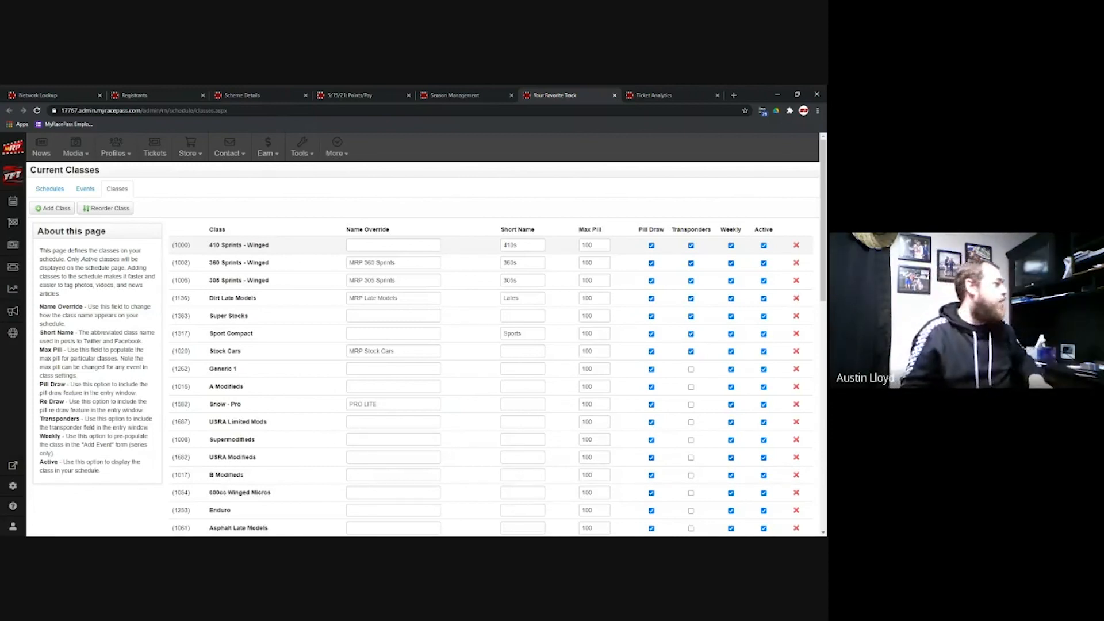
left_click(13, 223)
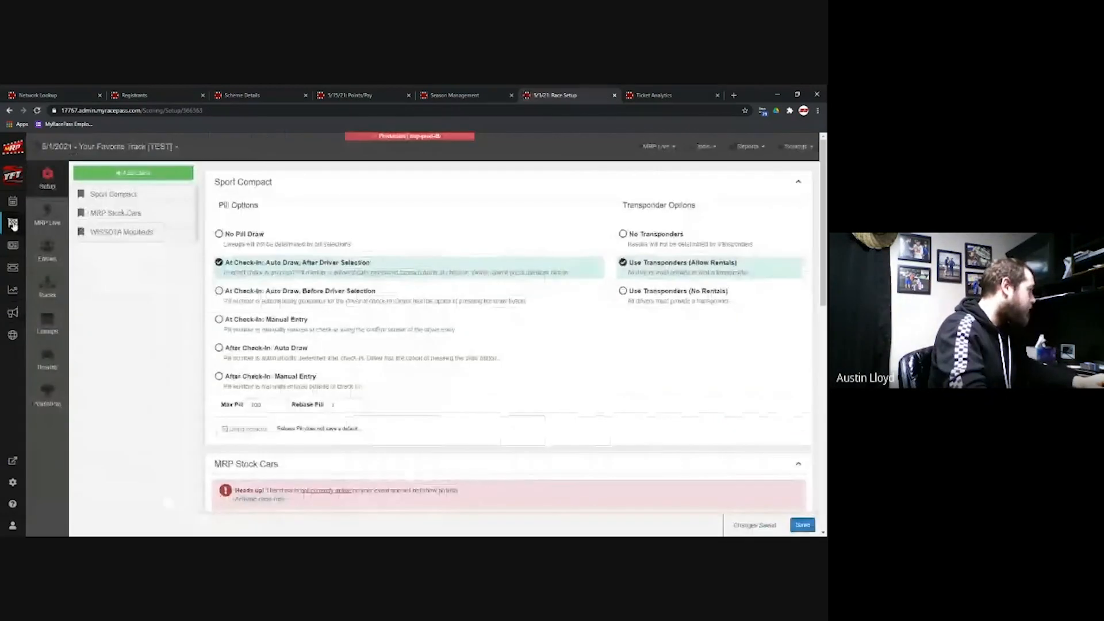
Step: Load the 5/15/2021 MRP Stock Cars races and select Heat 1's name for editing
left_click(57, 289)
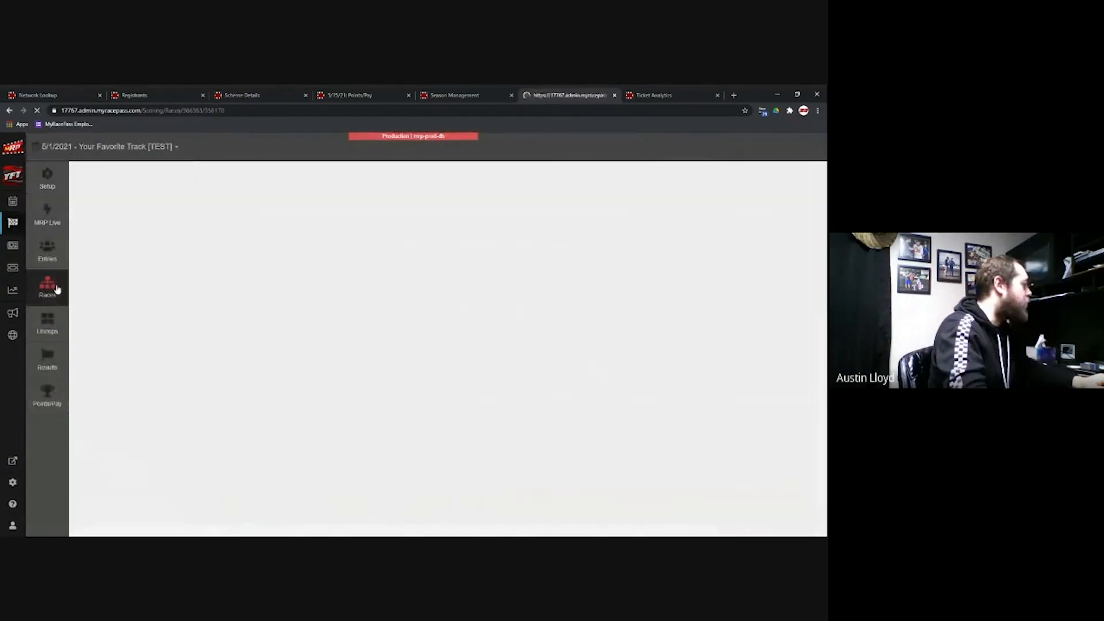
left_click(109, 147)
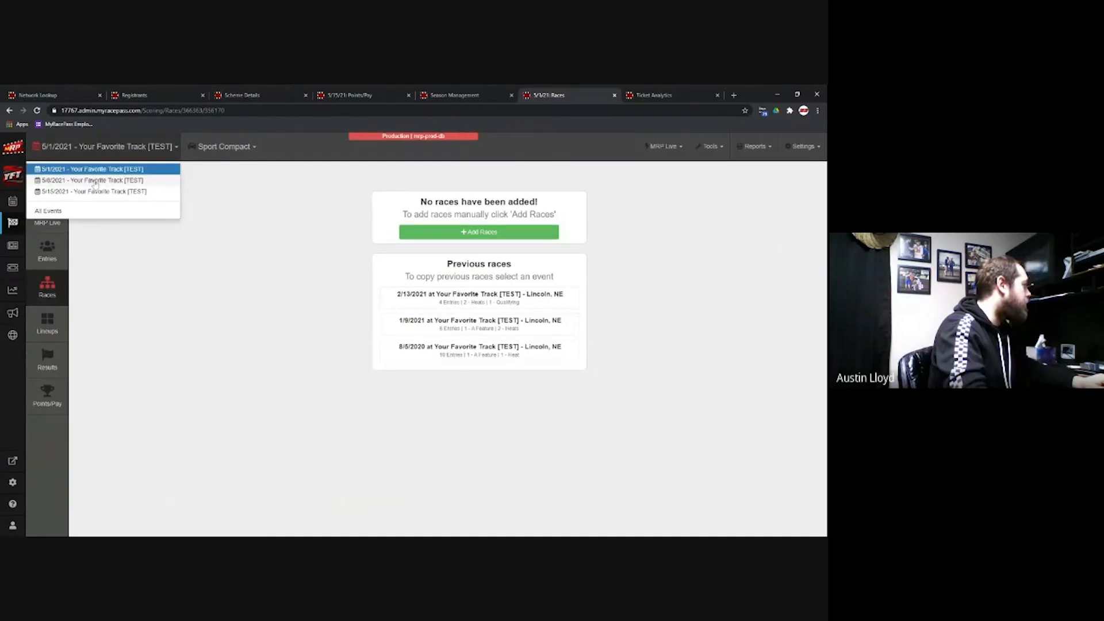
left_click(95, 192)
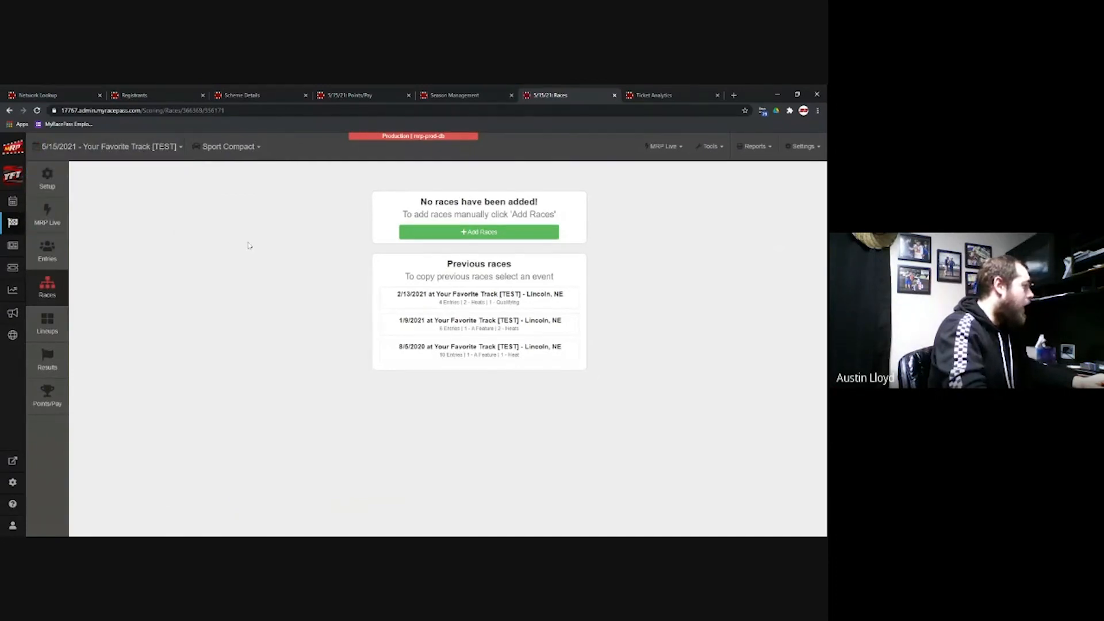
left_click(110, 147)
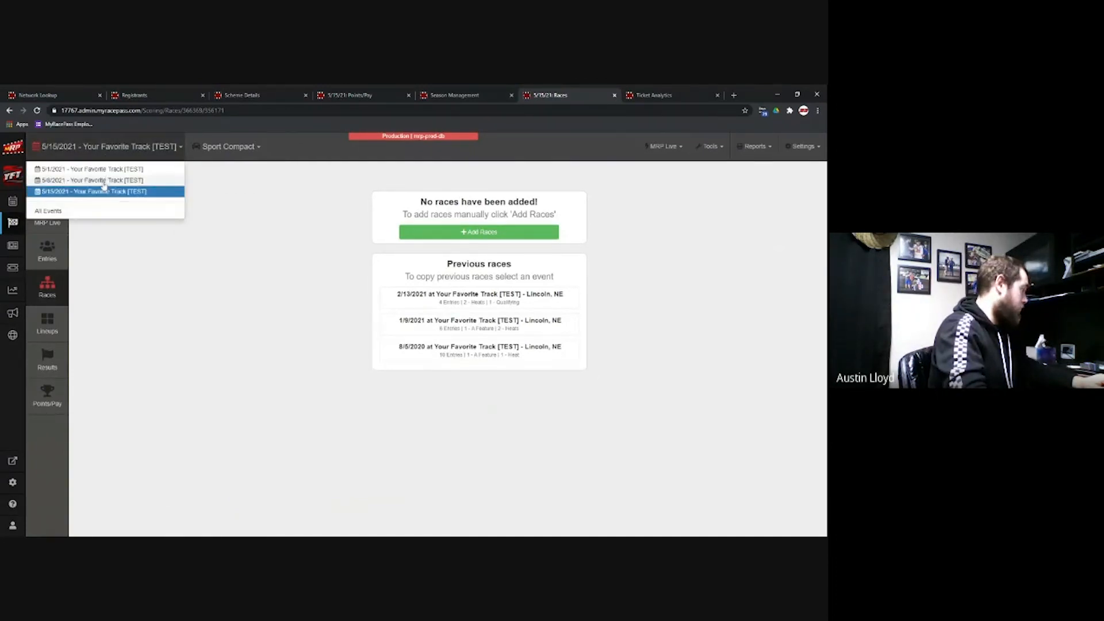
left_click(230, 147)
left_click(222, 182)
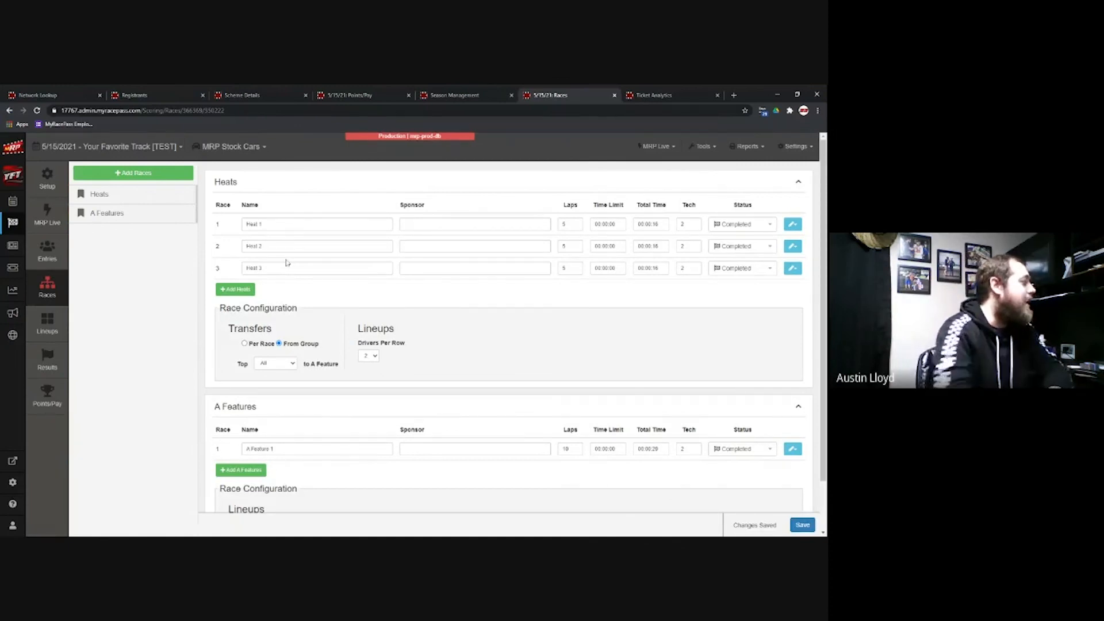
left_click(283, 224)
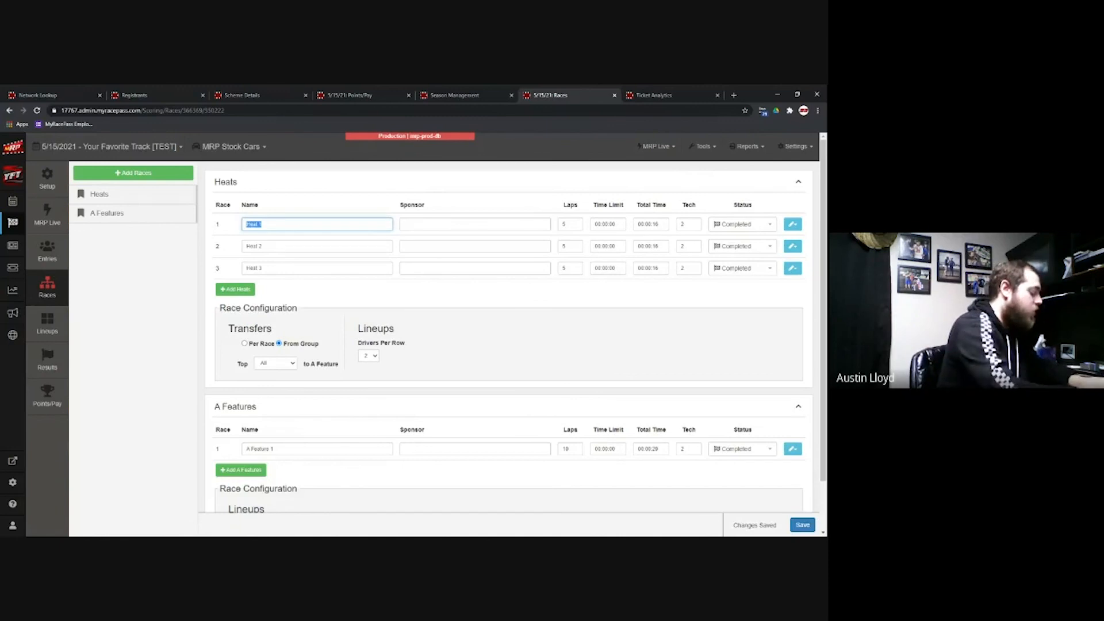
Step: Rename Heat 1 to 'Bob's Garage Heat 1' and save it
type("Bel's Garage")
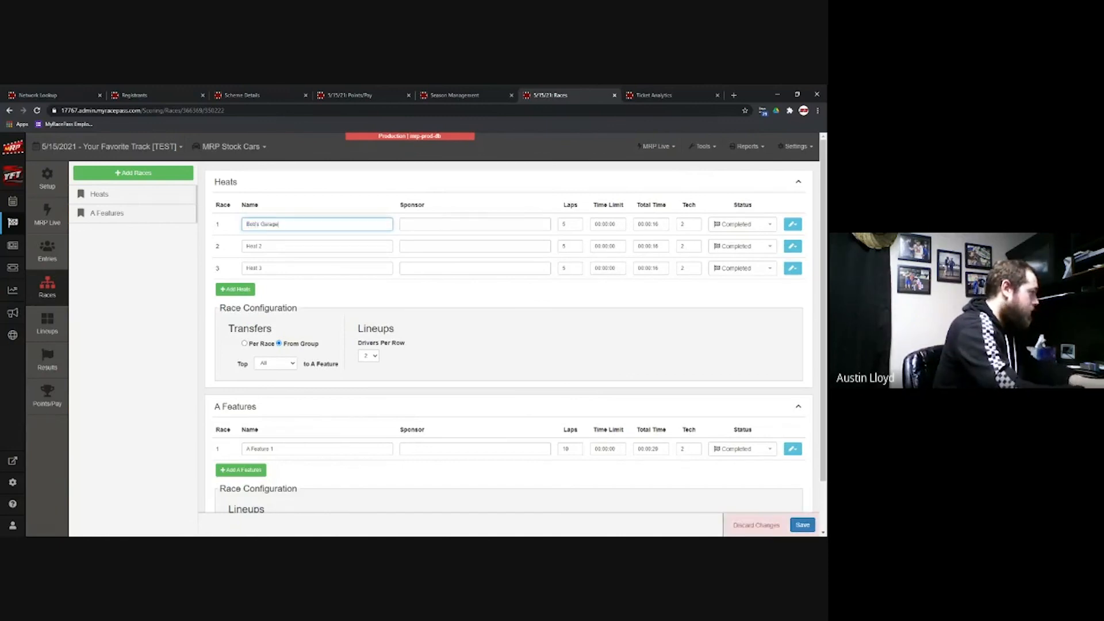
type(" Heat 1")
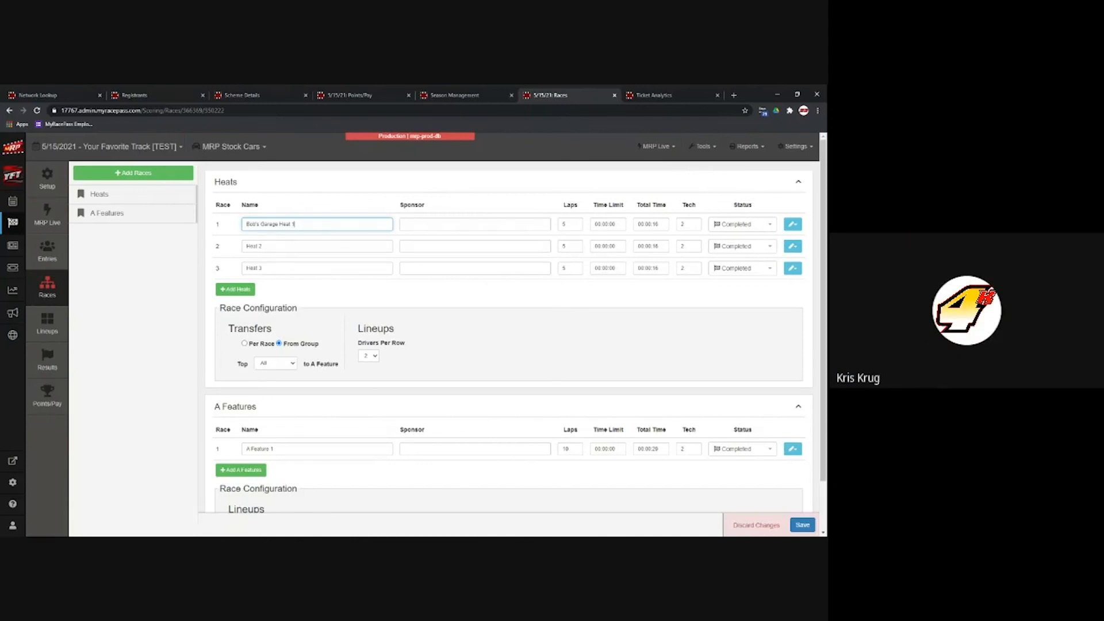
left_click(805, 527)
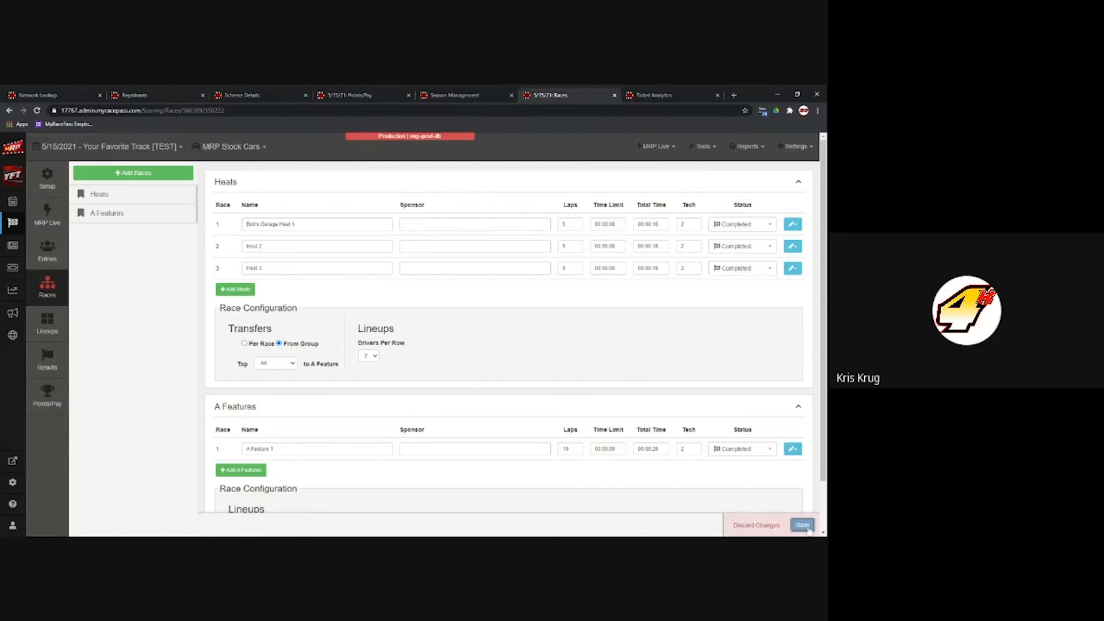